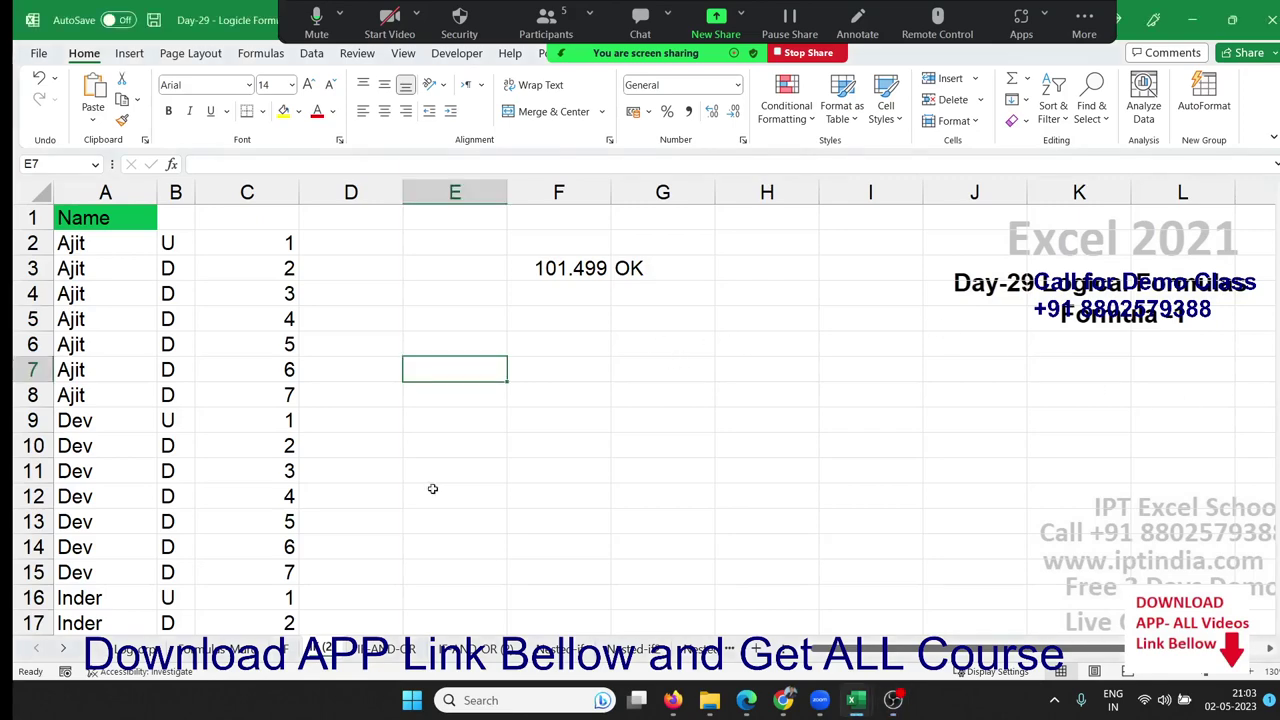
Step: On the IF-AND-OR sheet, clear the inc values from B2 down, keeping the B1 header
{"action": "left_click", "coordinate": [395, 650]}
{"action": "left_click", "coordinate": [412, 508]}
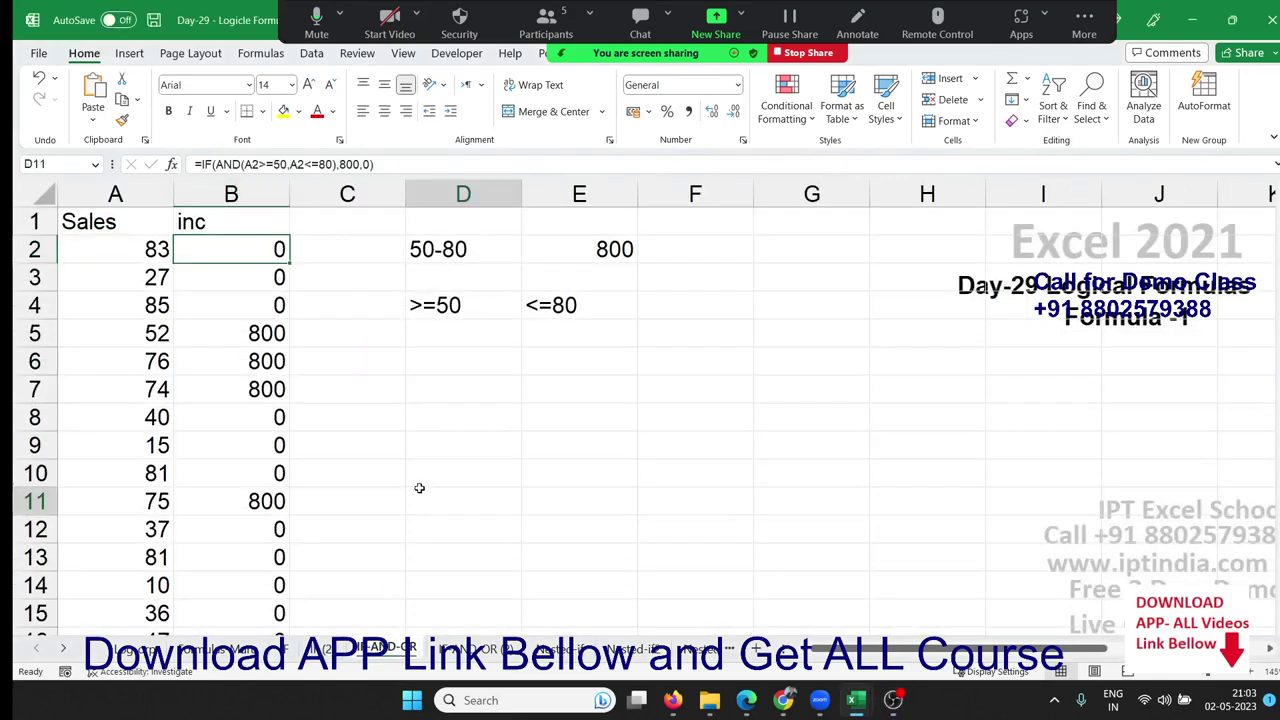
{"action": "left_click", "coordinate": [294, 226]}
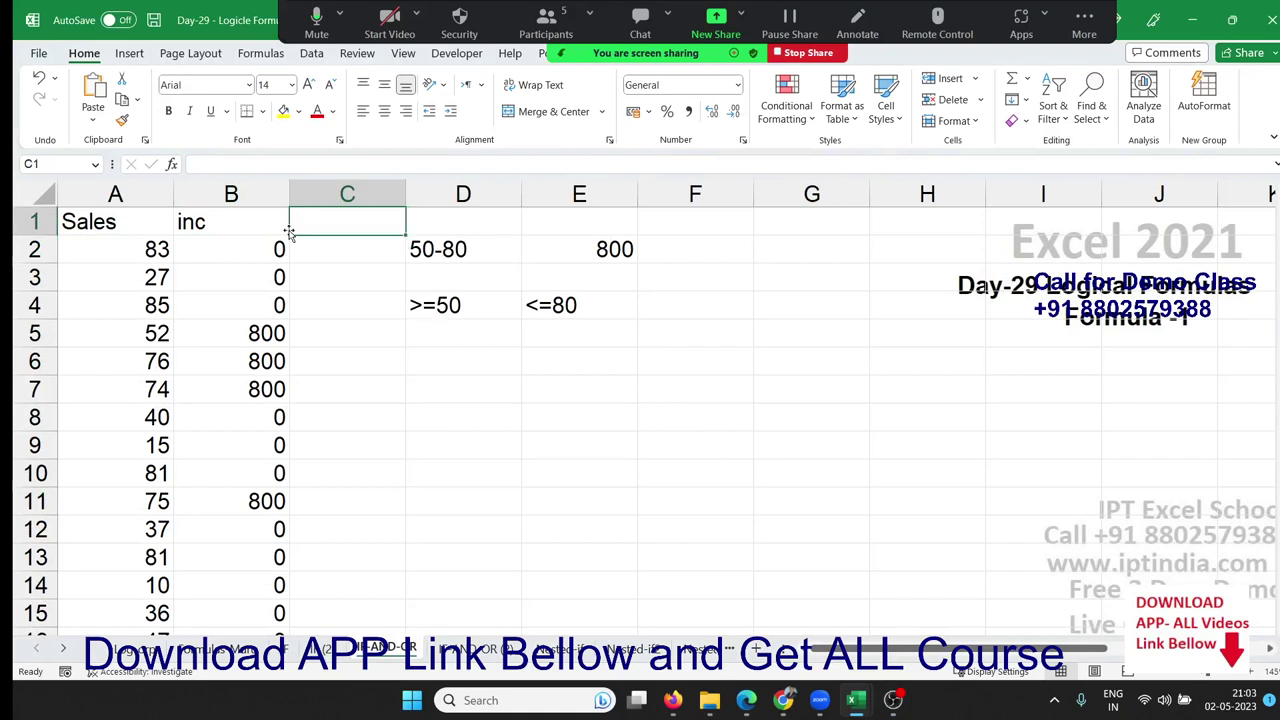
{"action": "left_click", "coordinate": [282, 229]}
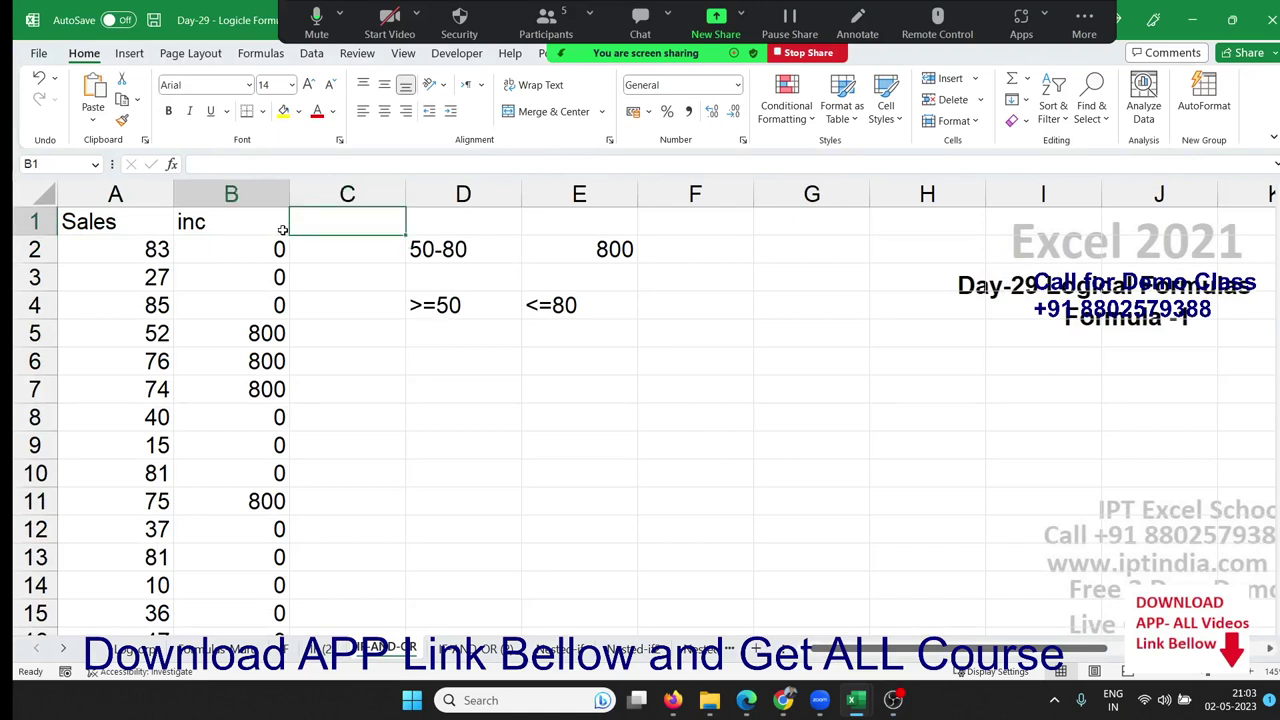
{"action": "key", "text": "Down"}
{"action": "key", "text": "ctrl+shift+Down"}
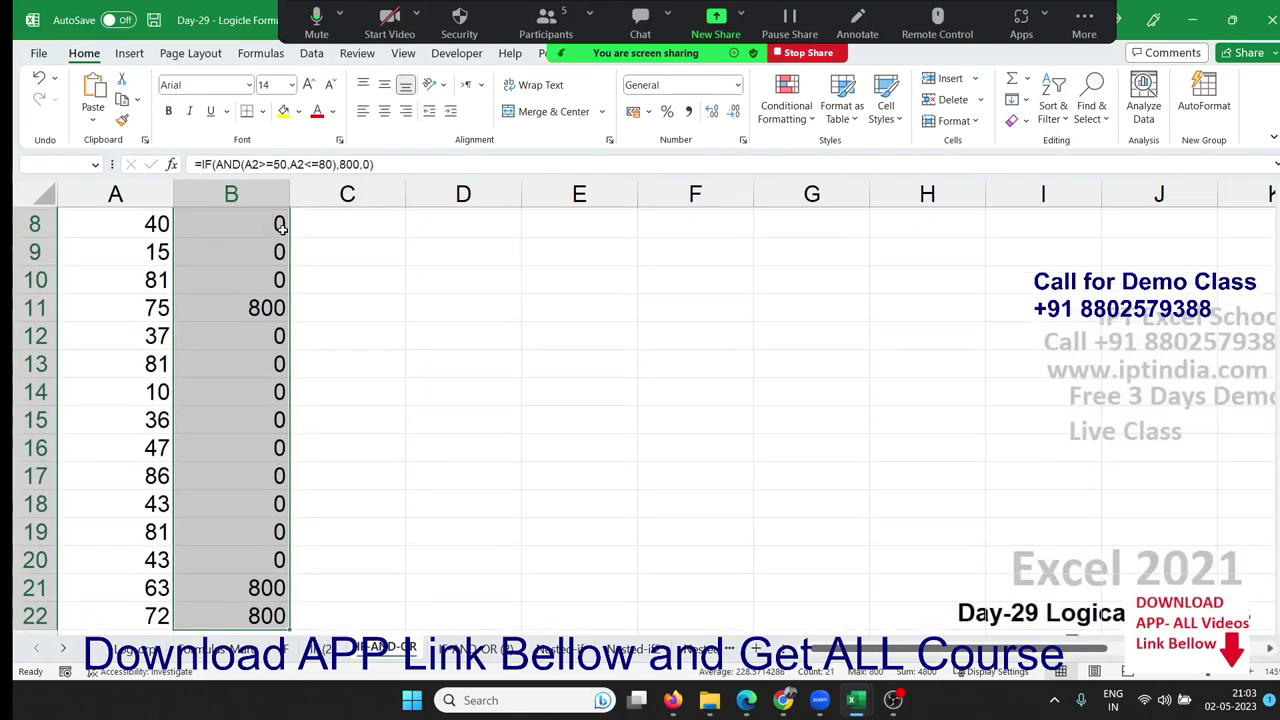
{"action": "key", "text": "Delete"}
{"action": "scroll", "coordinate": [283, 230], "scroll_direction": "up", "scroll_amount": 2}
Step: Select the old criteria notes in D2:F5
{"action": "key", "text": "Right"}
{"action": "key", "text": "Up"}
{"action": "key", "text": "Right"}
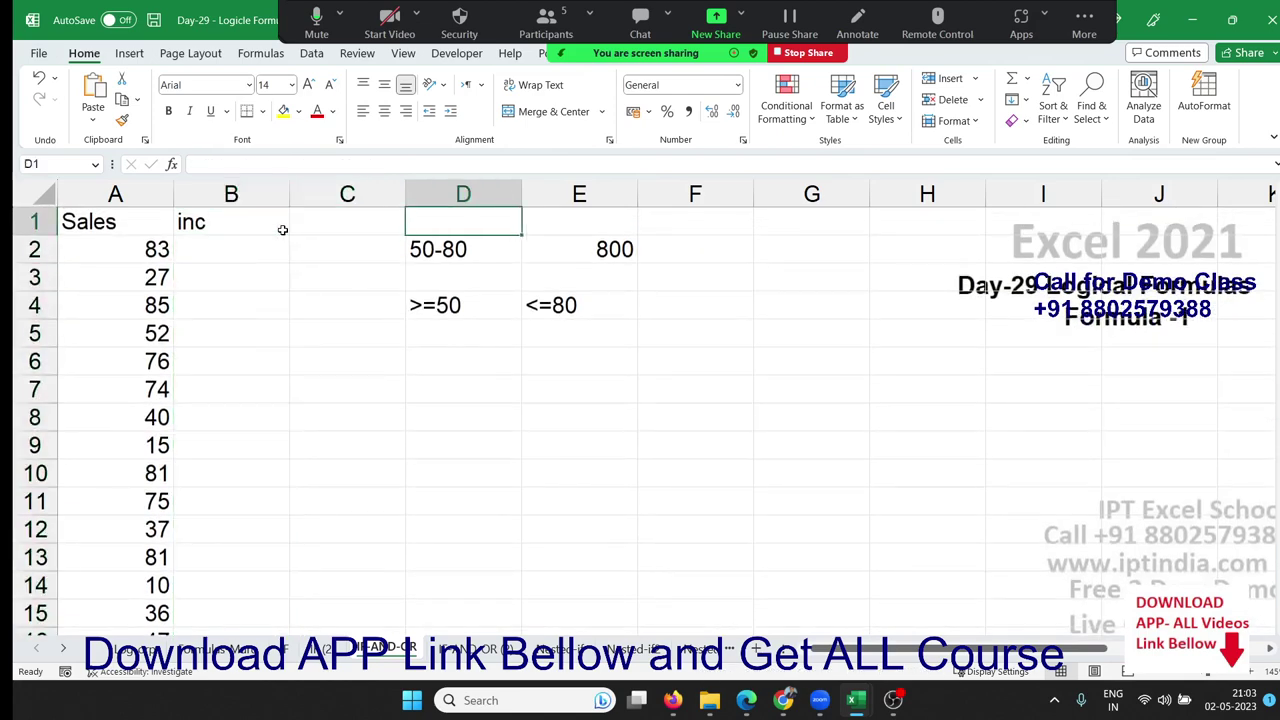
{"action": "key", "text": "Down"}
{"action": "key", "text": "shift+Right"}
{"action": "key", "text": "shift+Right"}
{"action": "key", "text": "shift+Down"}
{"action": "key", "text": "shift+Down"}
{"action": "key", "text": "shift+Down"}
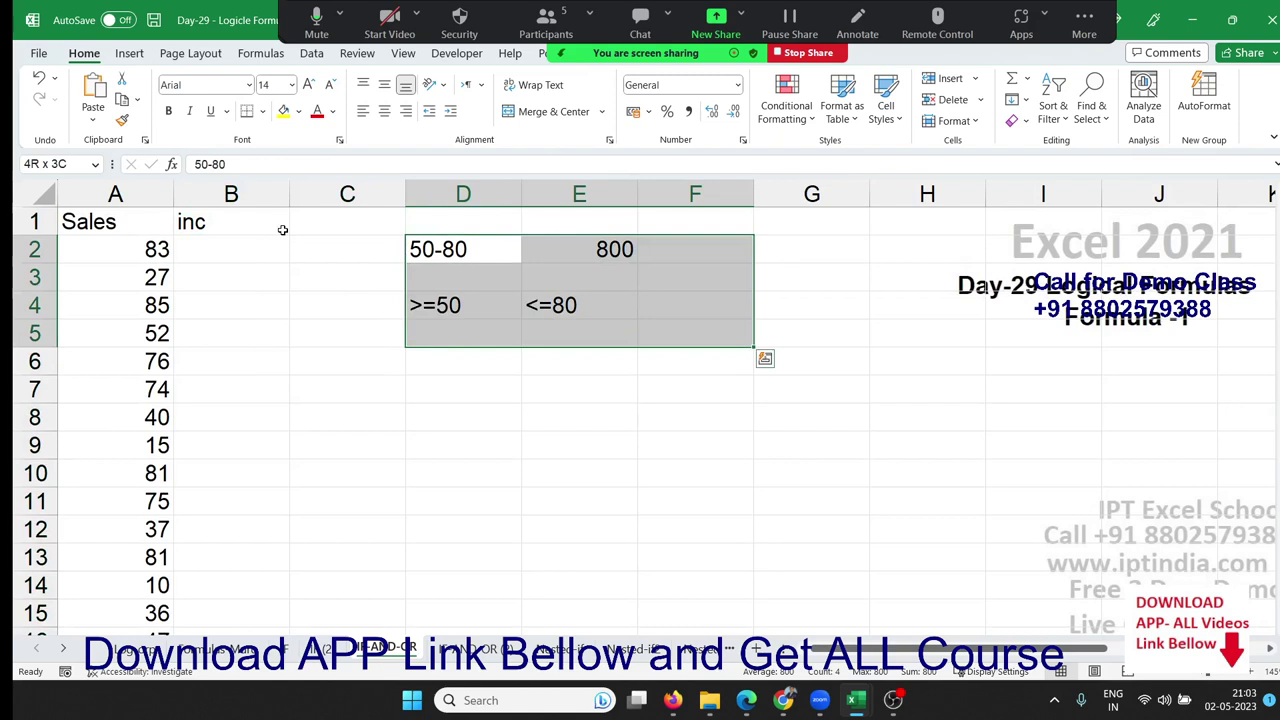
Step: Delete the 50-80, 800, >=50 and <=80 notes so columns D to F are empty
{"action": "key", "text": "Delete"}
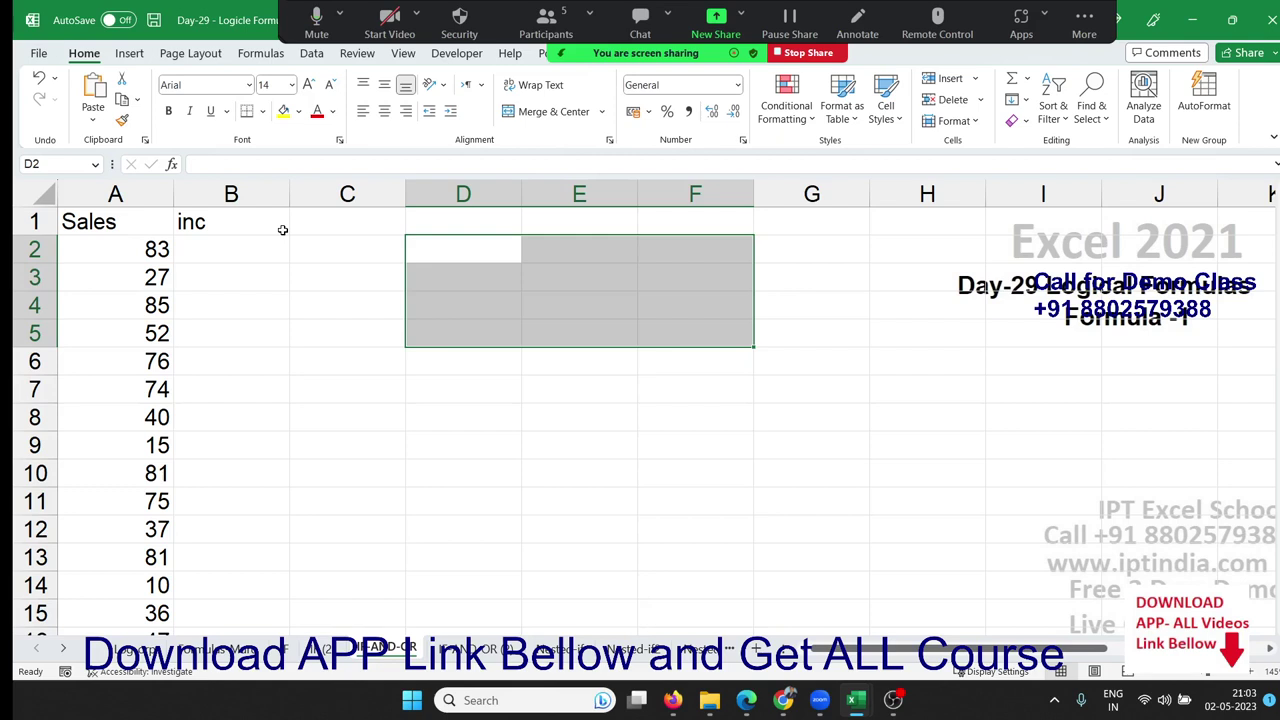
{"action": "key", "text": "ctrl+Home"}
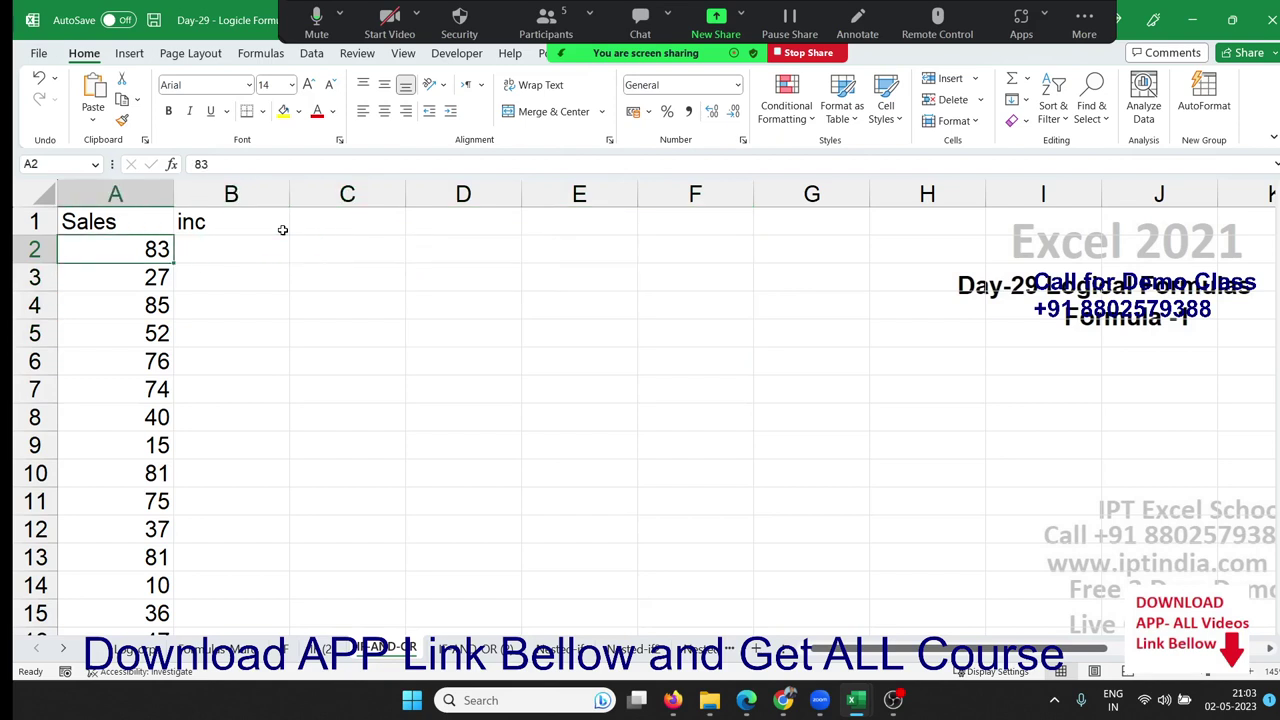
{"action": "key", "text": "Right"}
{"action": "key", "text": "Right"}
{"action": "key", "text": "Right"}
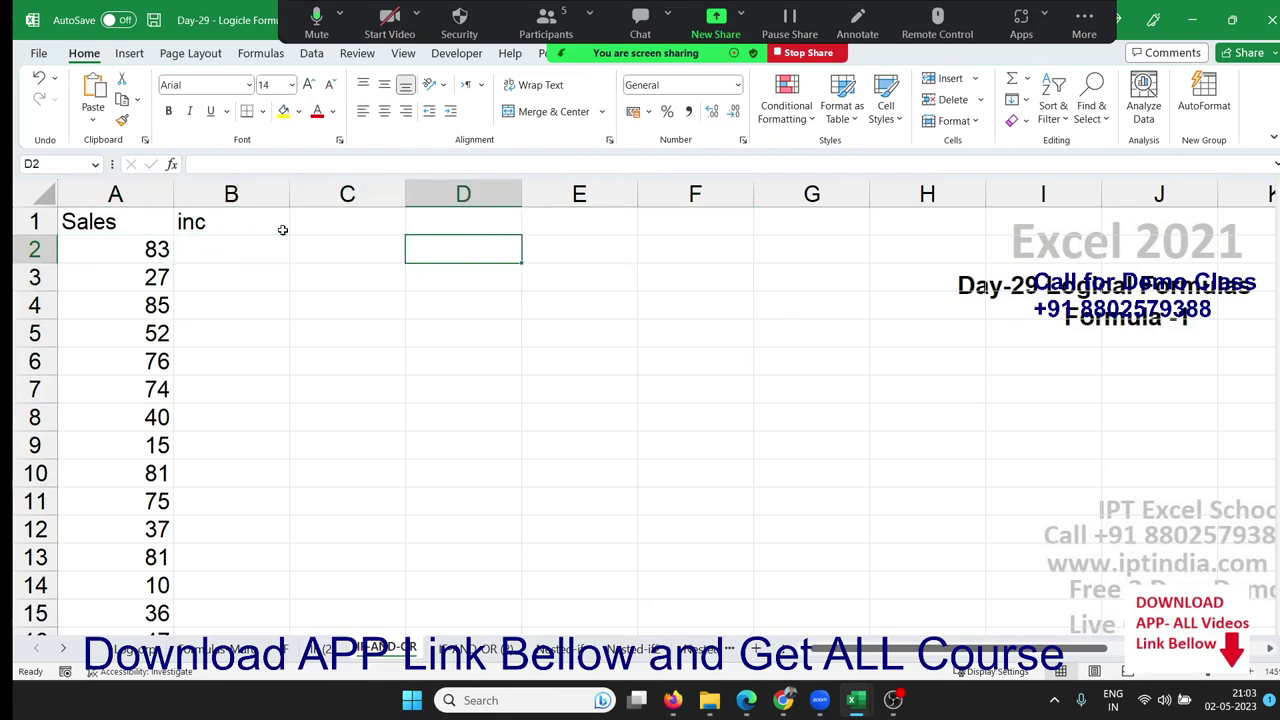
Step: Enter 50-80 in D2, with 500 in E2 and 0 in E3
{"action": "key", "text": "Left"}
{"action": "key", "text": "Right"}
{"action": "type", "text": "50"}
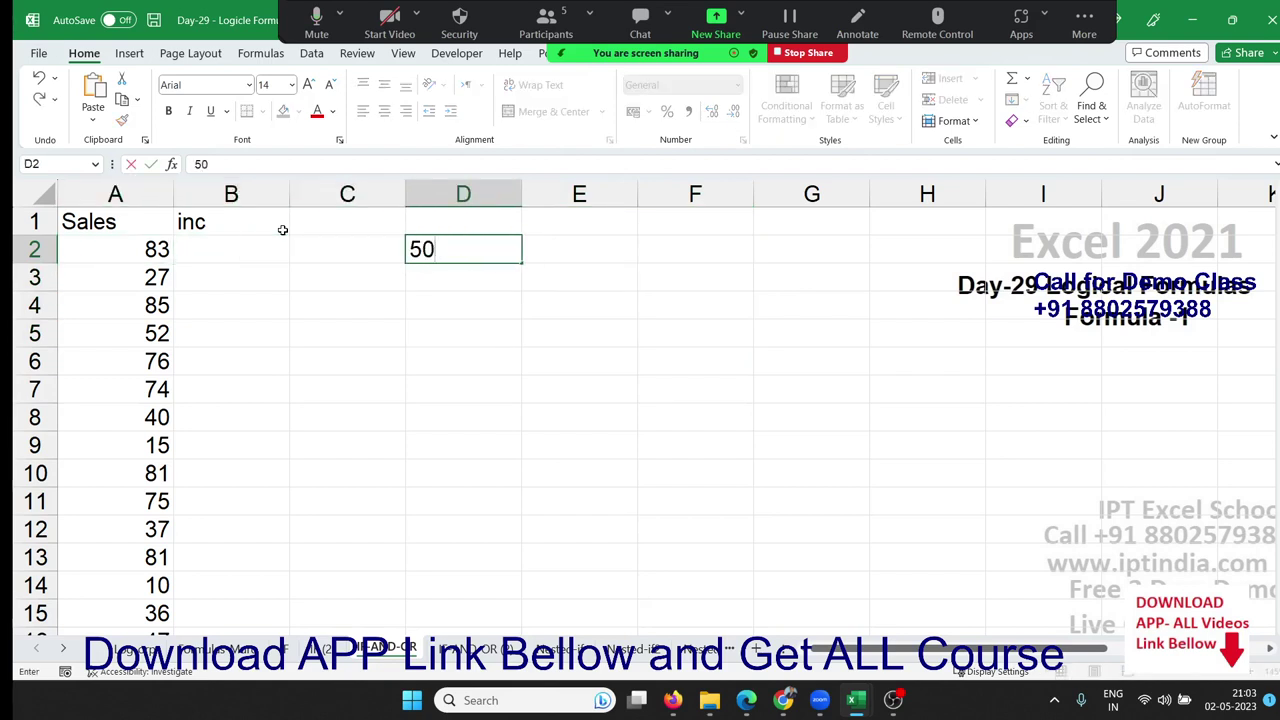
{"action": "key", "text": "Tab"}
{"action": "key", "text": "Left"}
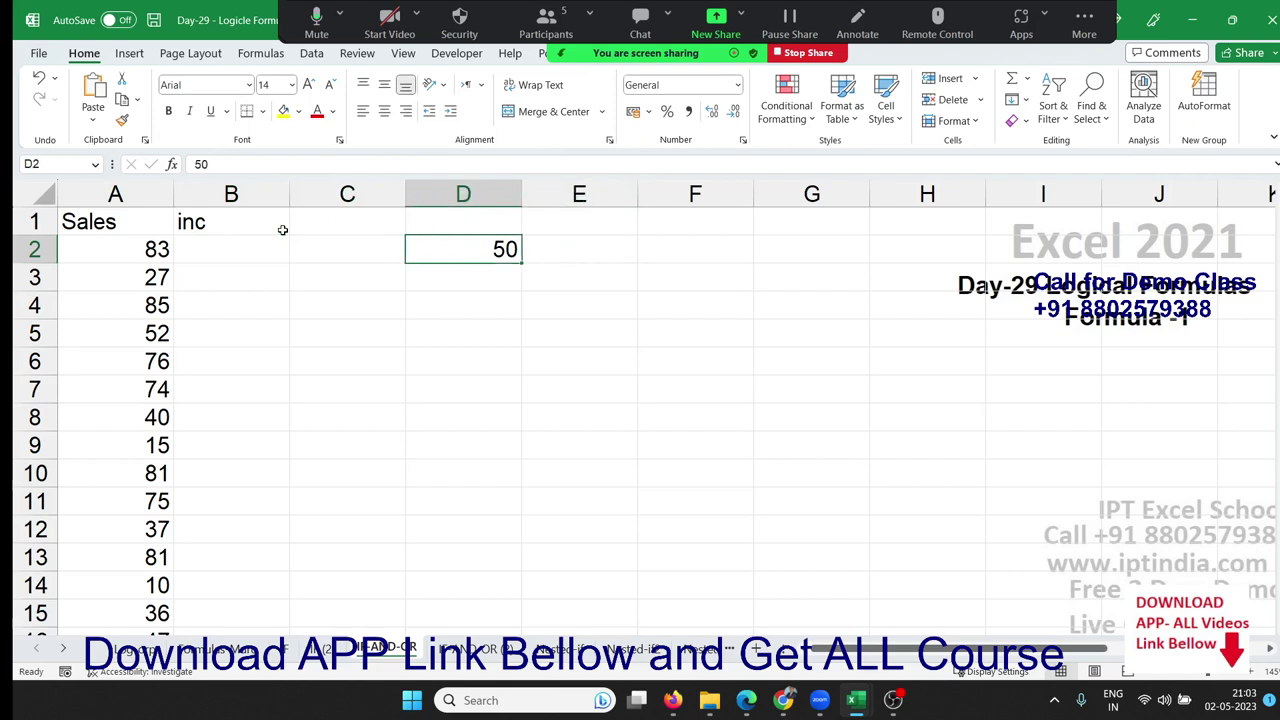
{"action": "key", "text": "F2"}
{"action": "type", "text": "-80"}
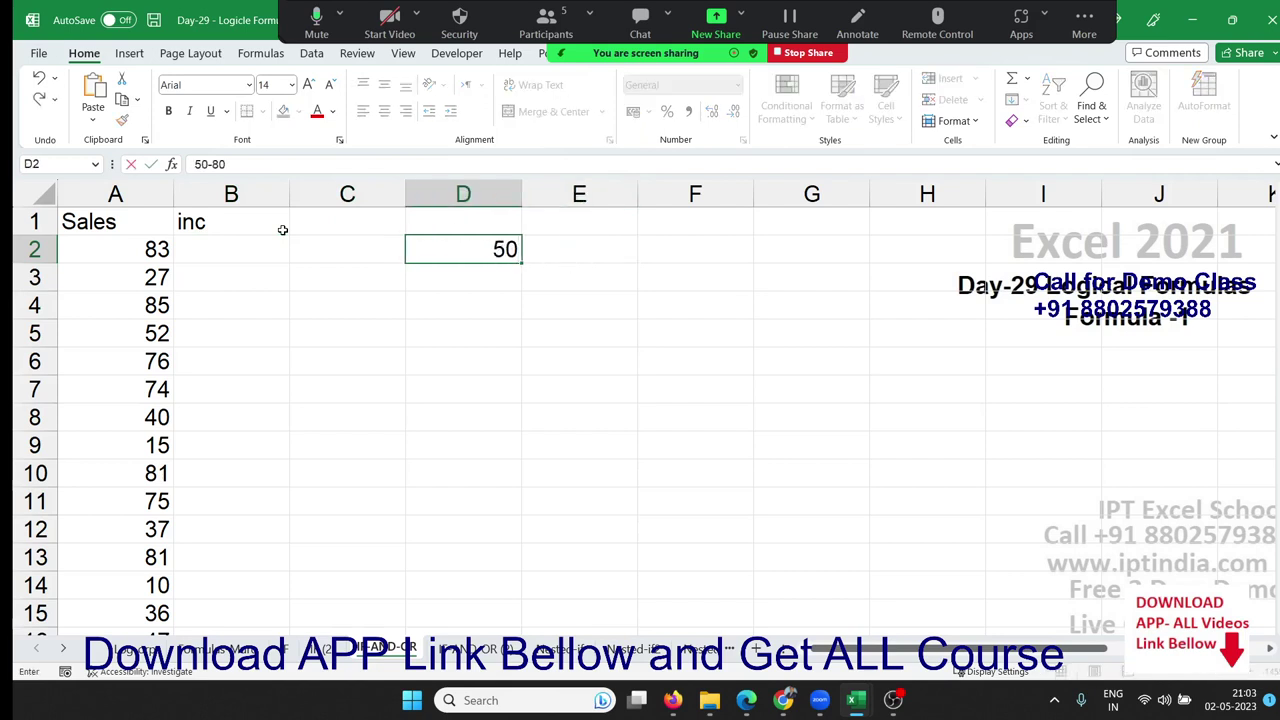
{"action": "key", "text": "Tab"}
{"action": "type", "text": "500"}
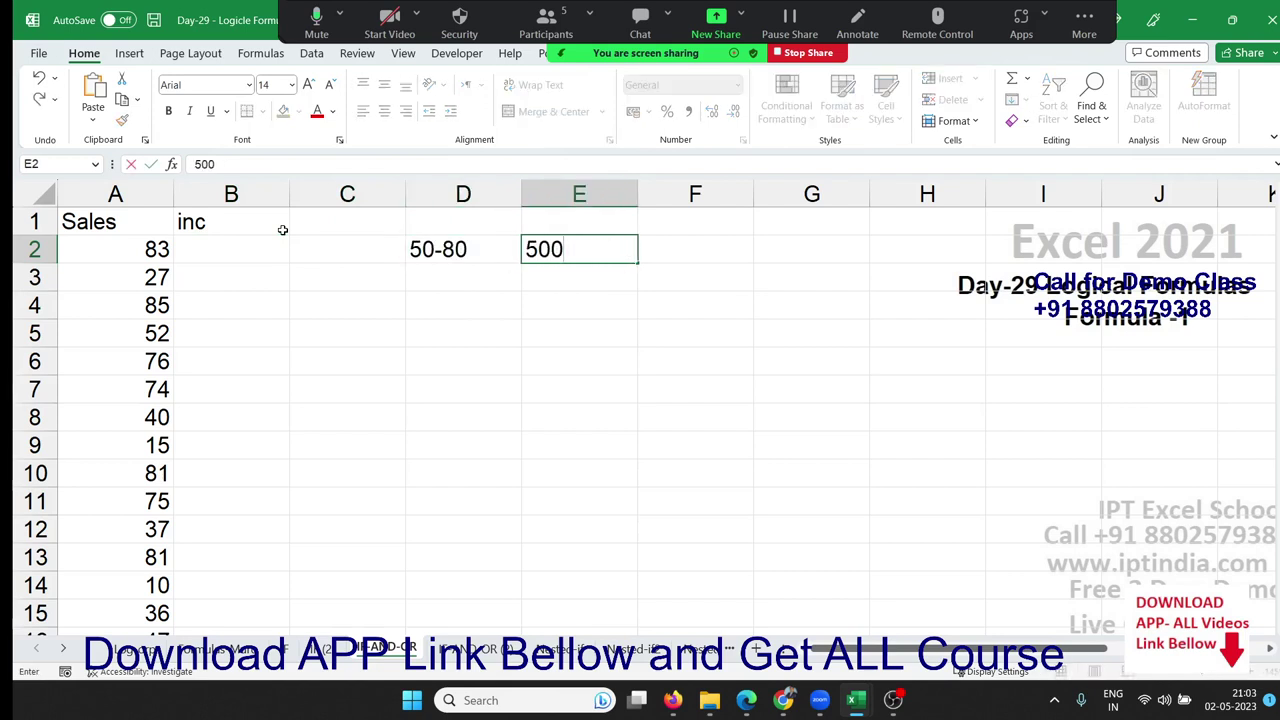
{"action": "key", "text": "Return"}
{"action": "type", "text": "0"}
{"action": "key", "text": "Up"}
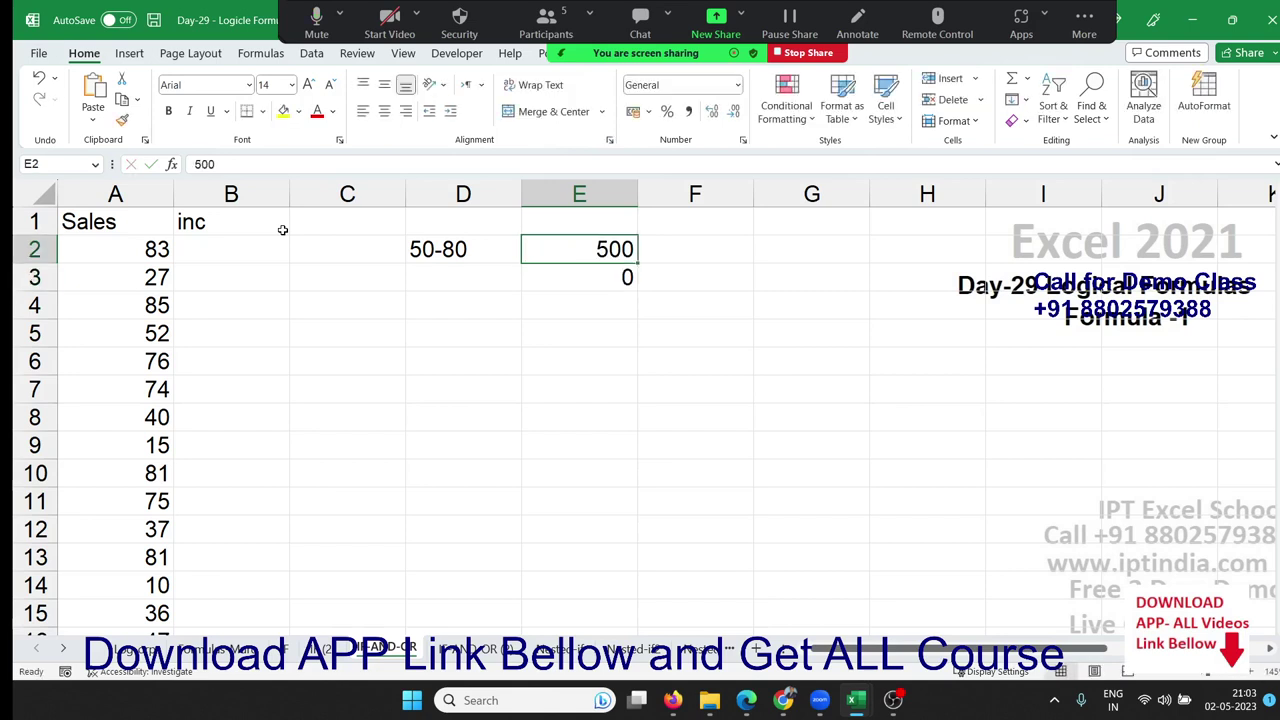
Step: Add the conditions >50 in D4 and <80 in D5, discarding a stray entry in B2
{"action": "key", "text": "Left"}
{"action": "key", "text": "Left"}
{"action": "key", "text": "Left"}
{"action": "type", "text": "="}
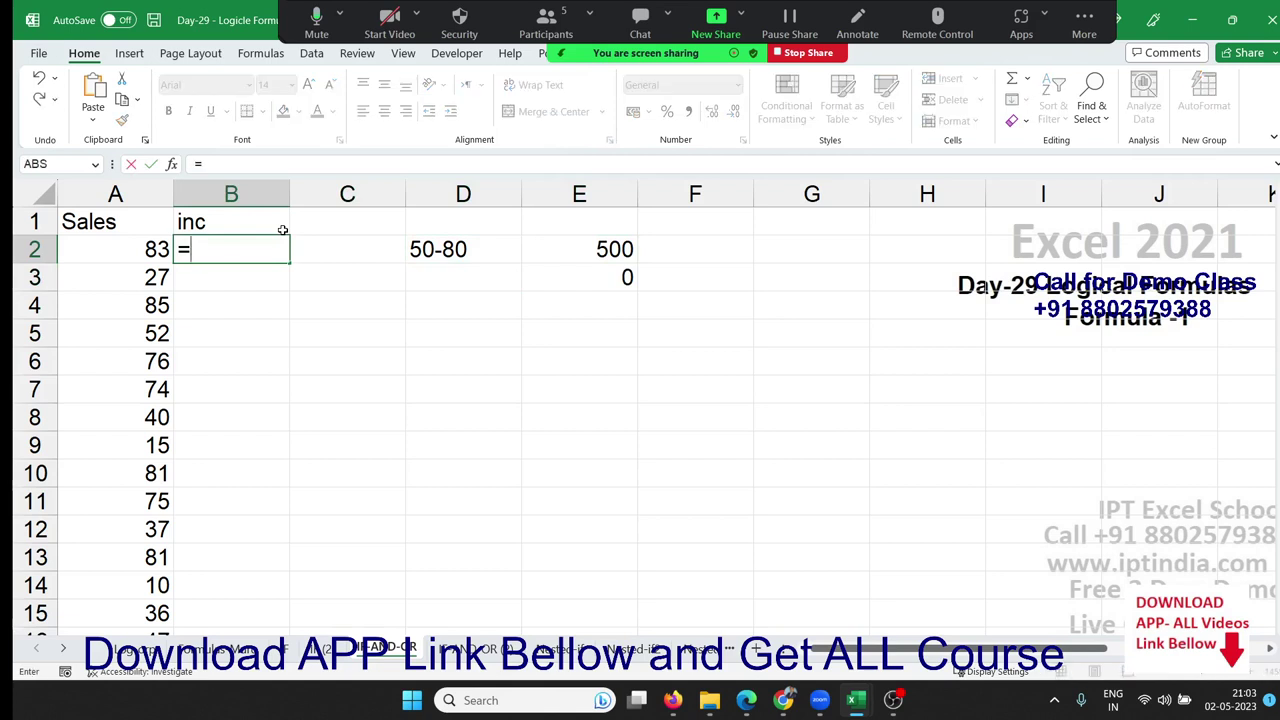
{"action": "type", "text": "if"}
{"action": "key", "text": "Escape"}
{"action": "type", "text": "1"}
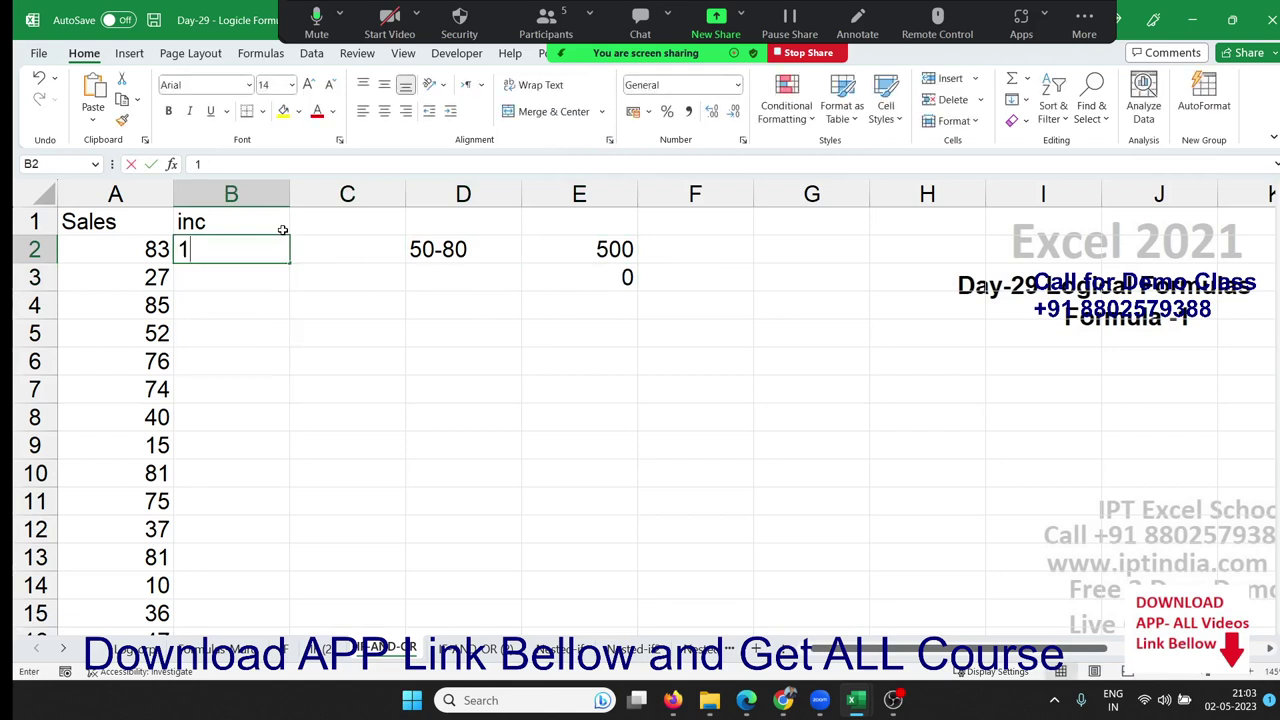
{"action": "key", "text": "Escape"}
{"action": "key", "text": "Right"}
{"action": "key", "text": "Right"}
{"action": "key", "text": "Right"}
{"action": "key", "text": "Down"}
{"action": "key", "text": "Left"}
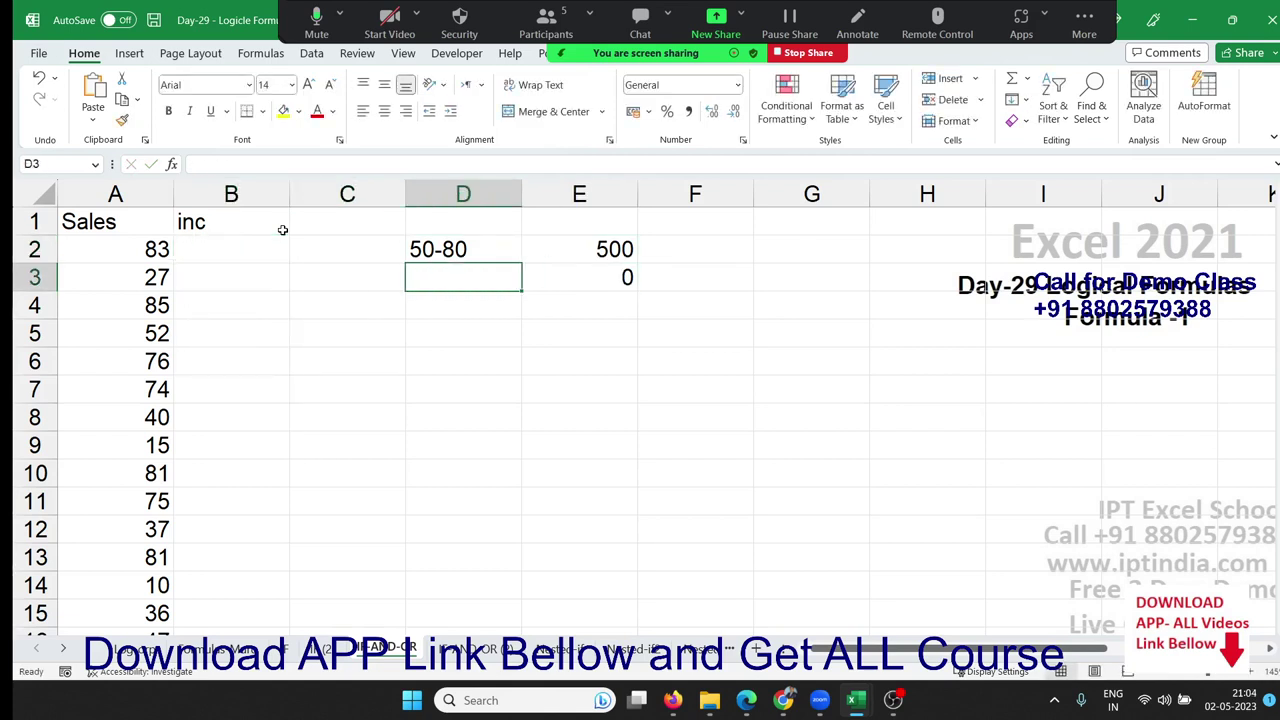
{"action": "key", "text": "Down"}
{"action": "type", "text": ">5"}
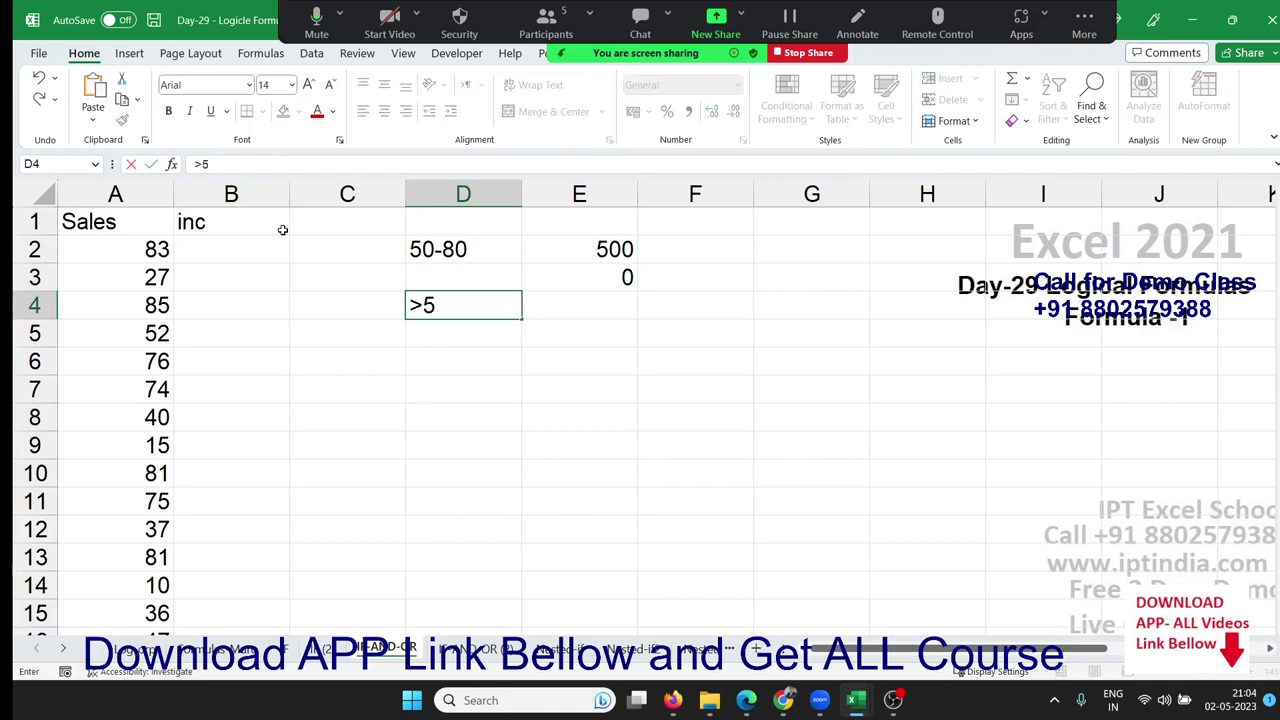
{"action": "type", "text": "0"}
{"action": "key", "text": "Return"}
{"action": "type", "text": "<8"}
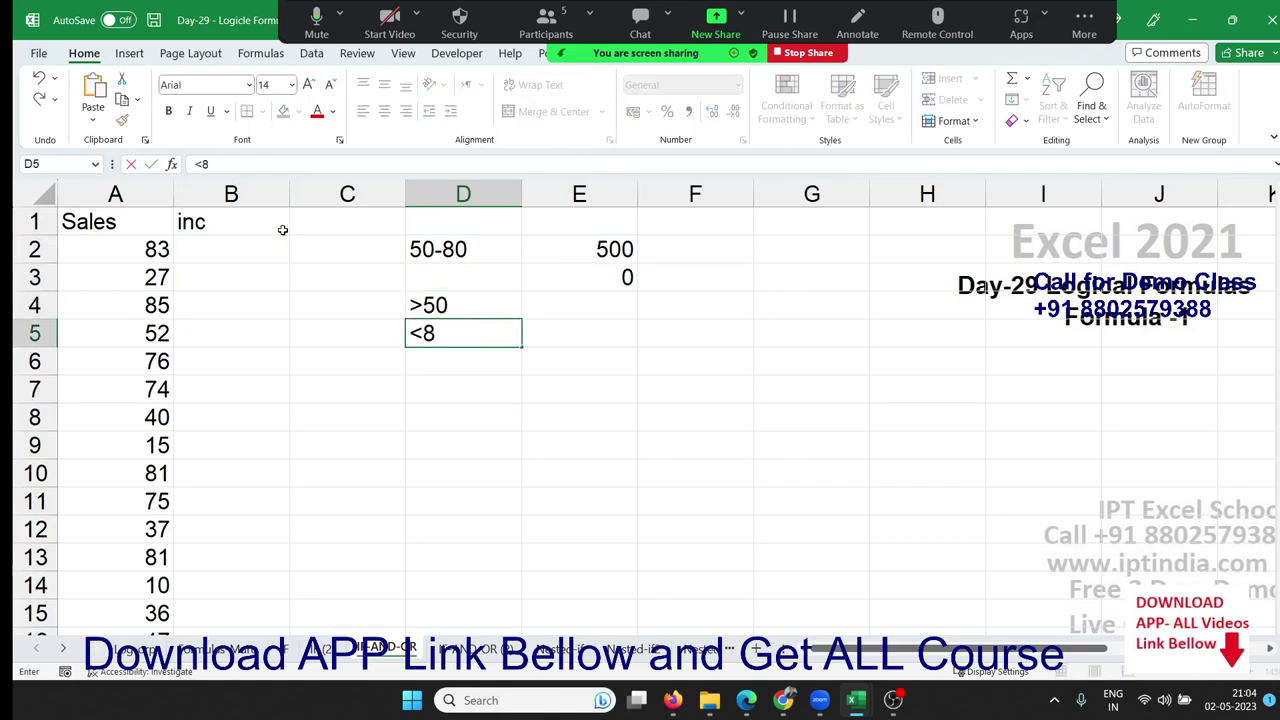
{"action": "type", "text": "0"}
{"action": "key", "text": "Tab"}
Step: Return to B2 and begin an IF formula there
{"action": "key", "text": "Up"}
{"action": "key", "text": "Left"}
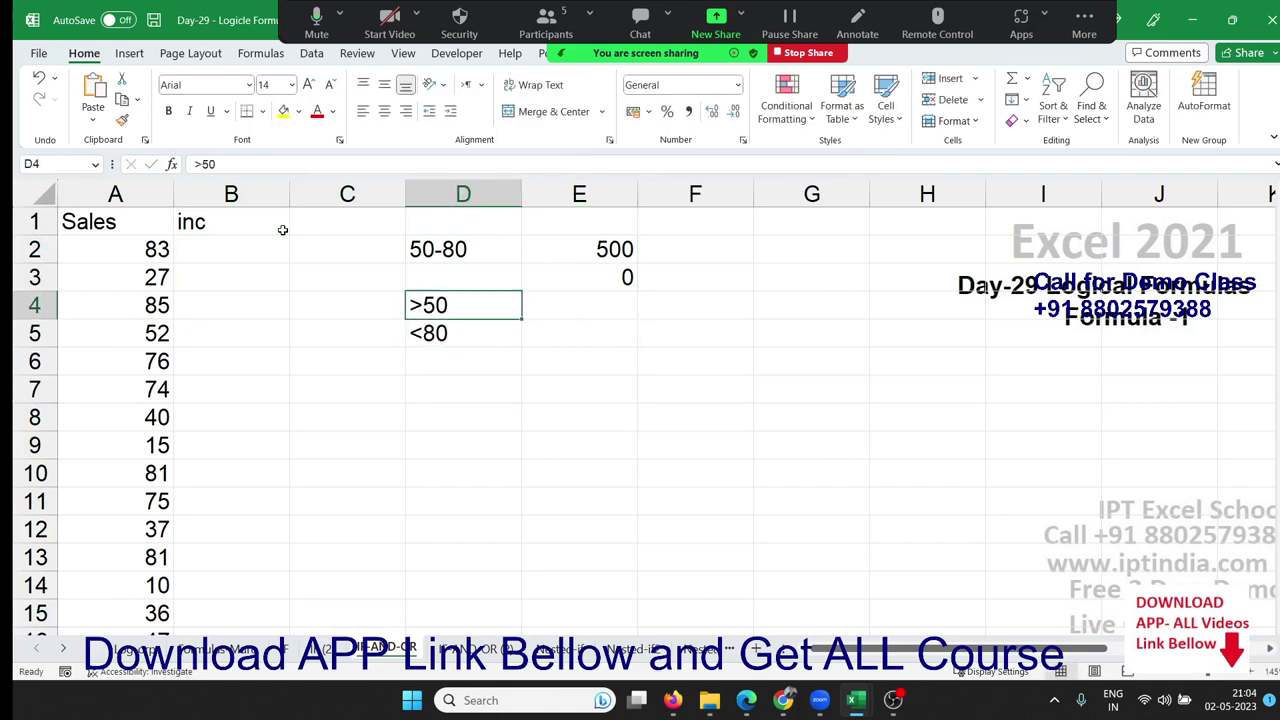
{"action": "key", "text": "Left"}
{"action": "key", "text": "Left"}
{"action": "key", "text": "Left"}
{"action": "key", "text": "Up"}
{"action": "key", "text": "Right"}
{"action": "key", "text": "Up"}
{"action": "type", "text": "="}
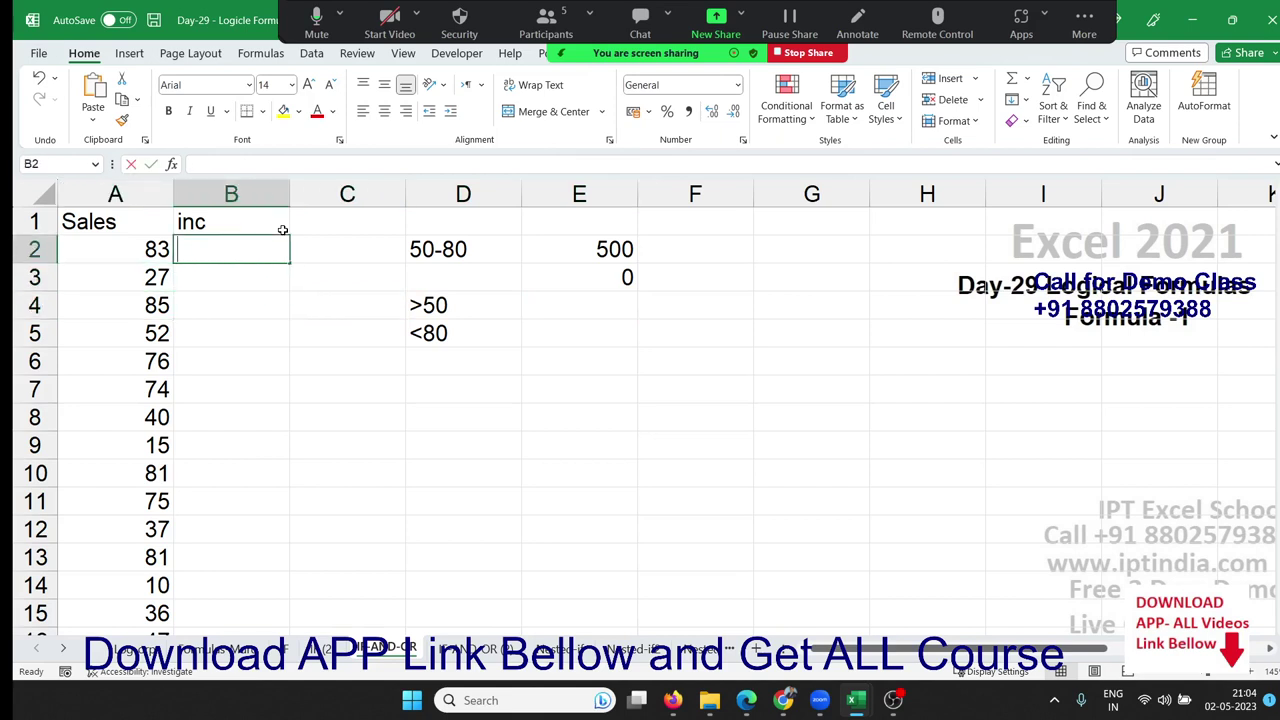
{"action": "type", "text": "if"}
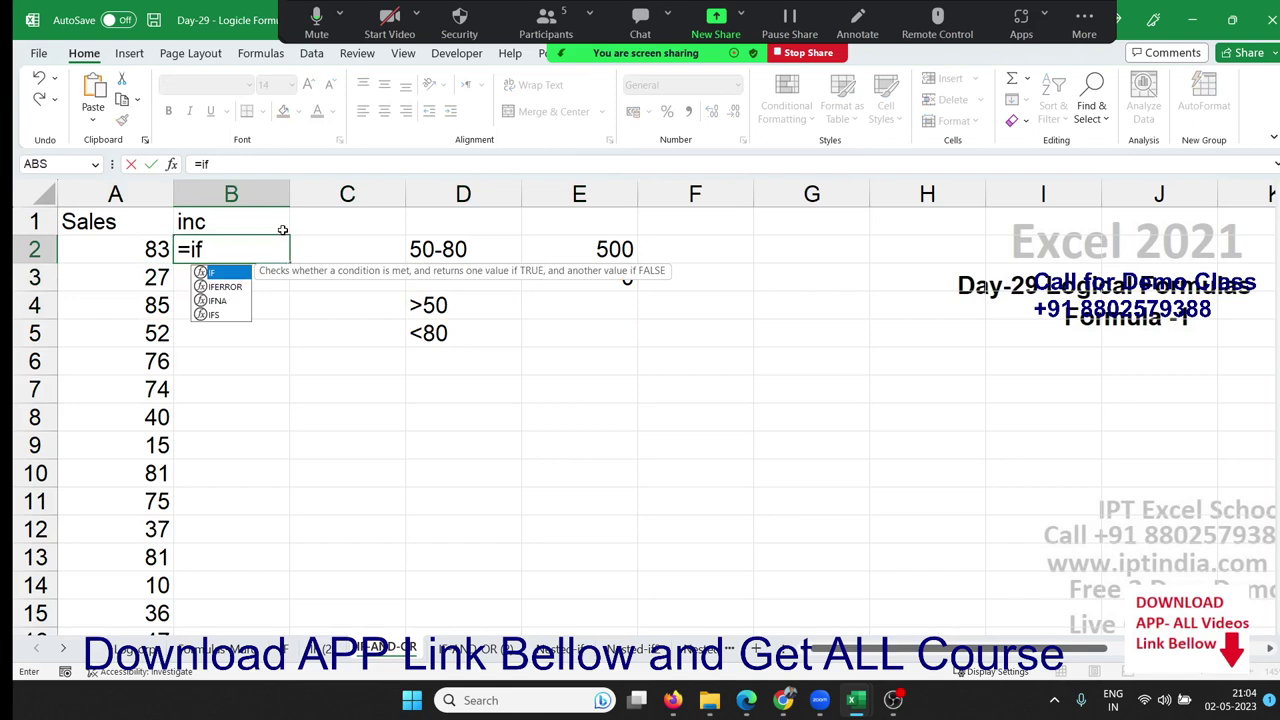
Step: Replace the IF entry with =AND(A2>50,A2<80) in B2 and fill it down column B
{"action": "key", "text": "Escape"}
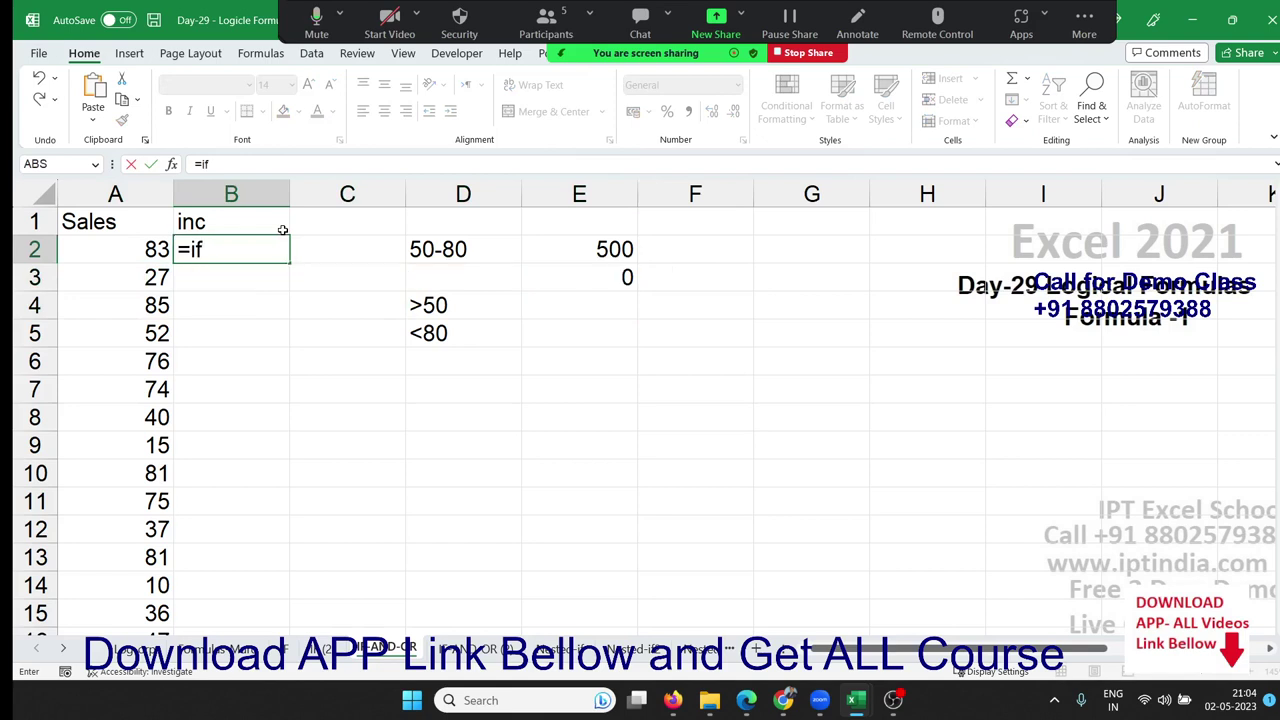
{"action": "key", "text": "Escape"}
{"action": "type", "text": "="}
{"action": "type", "text": "and"}
{"action": "key", "text": "Tab"}
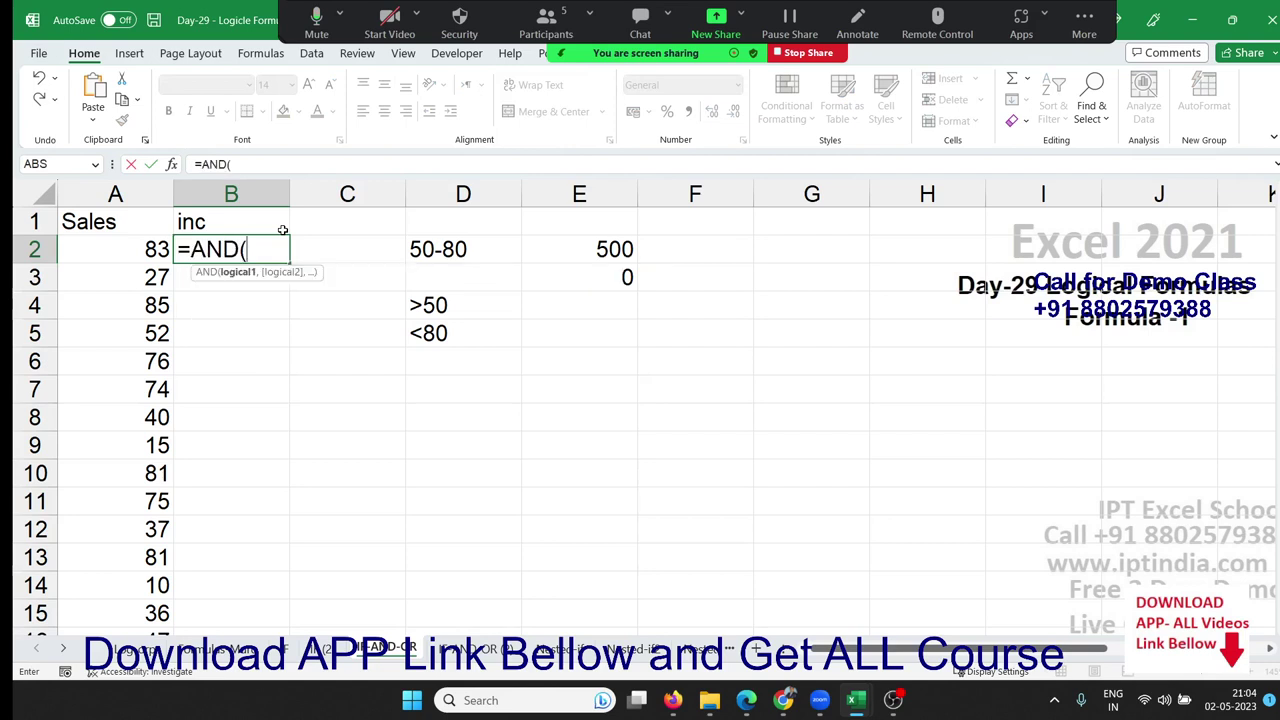
{"action": "key", "text": "Left"}
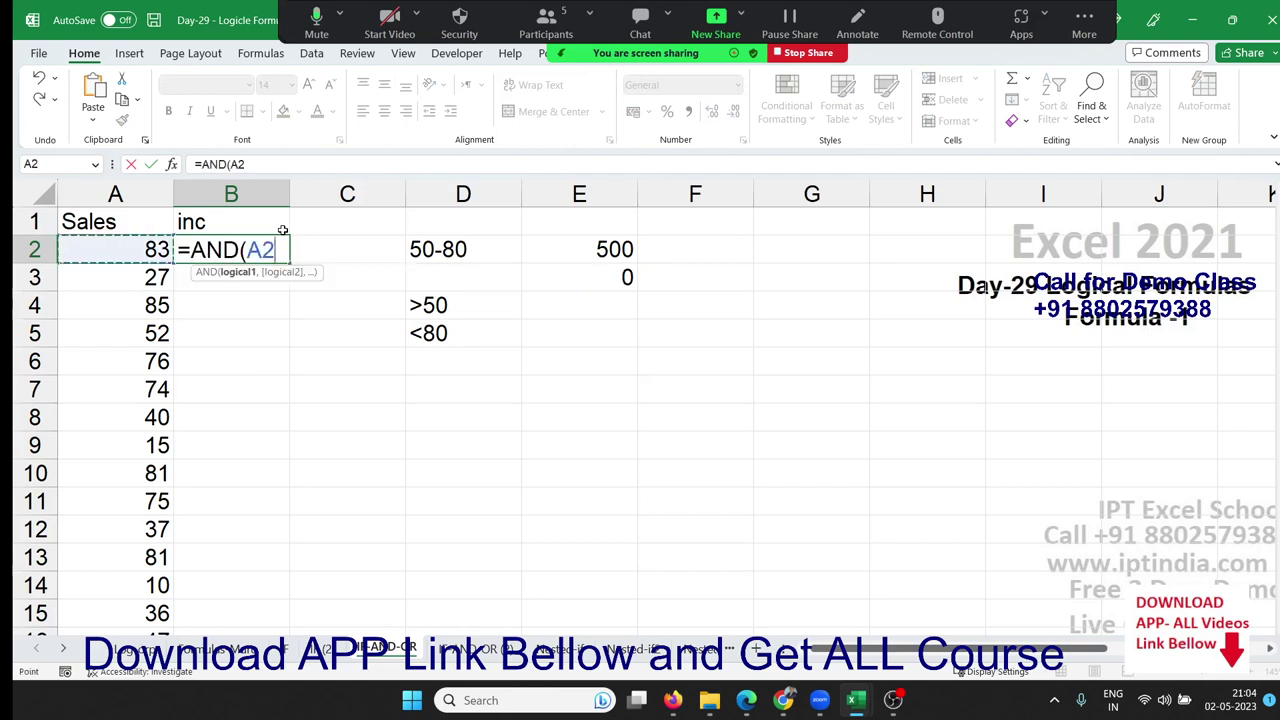
{"action": "type", "text": ">"}
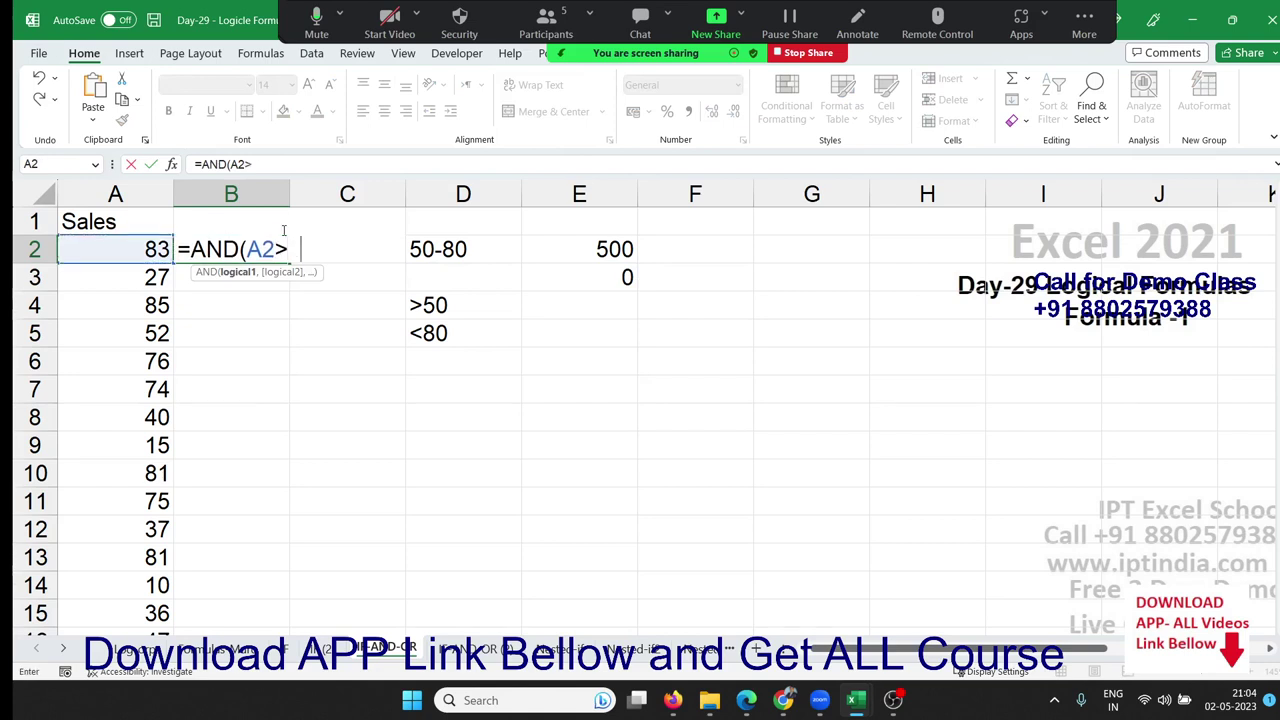
{"action": "type", "text": "50,"}
{"action": "key", "text": "Left"}
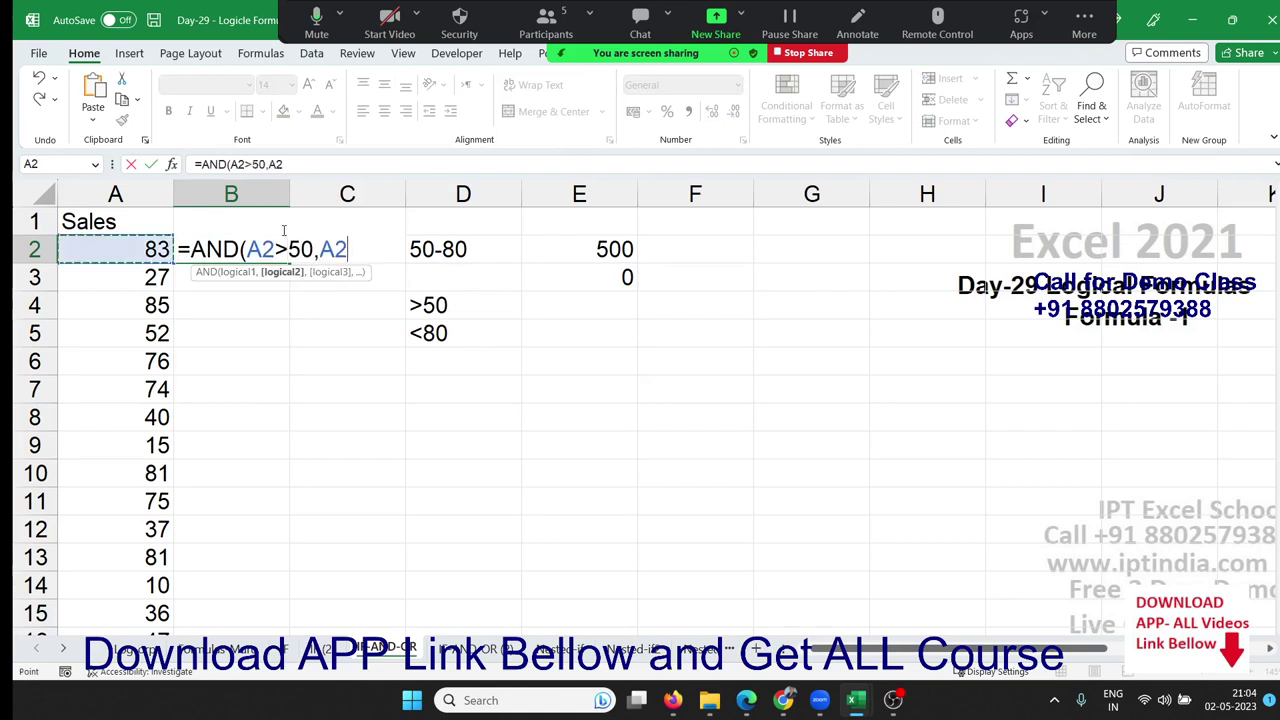
{"action": "type", "text": "<="}
{"action": "key", "text": "BackSpace"}
{"action": "type", "text": "8"}
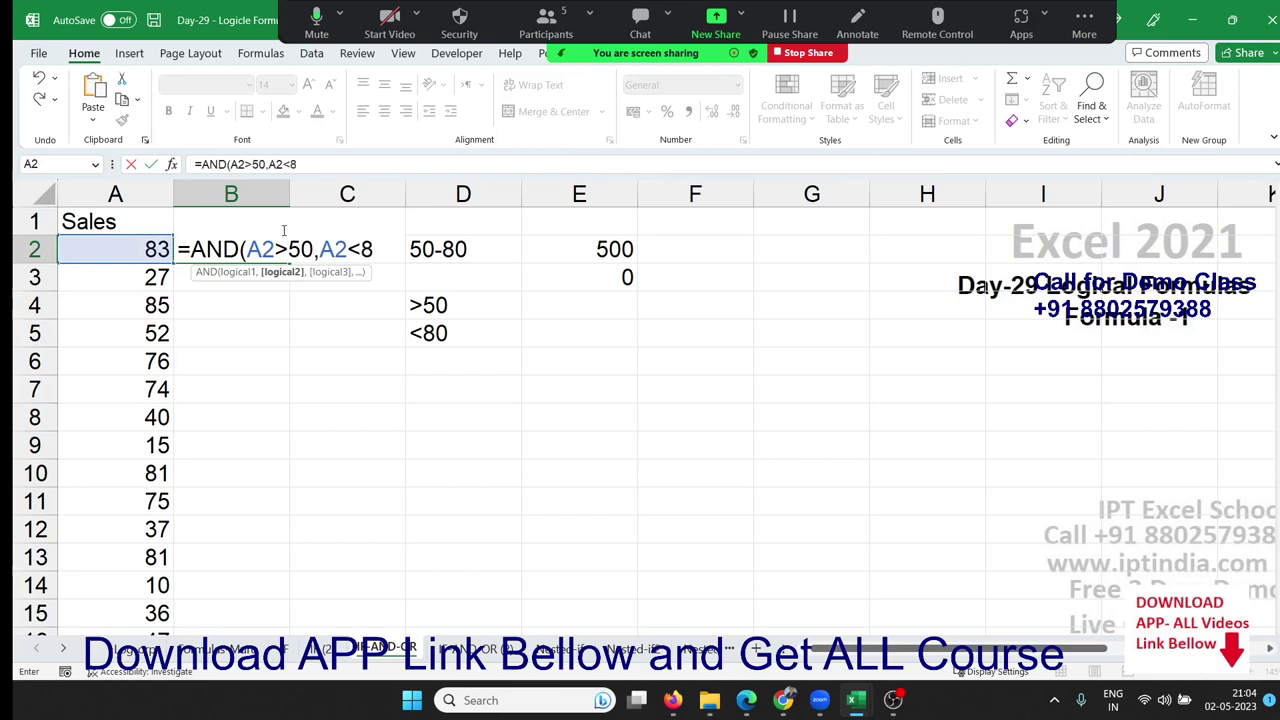
{"action": "type", "text": "0)"}
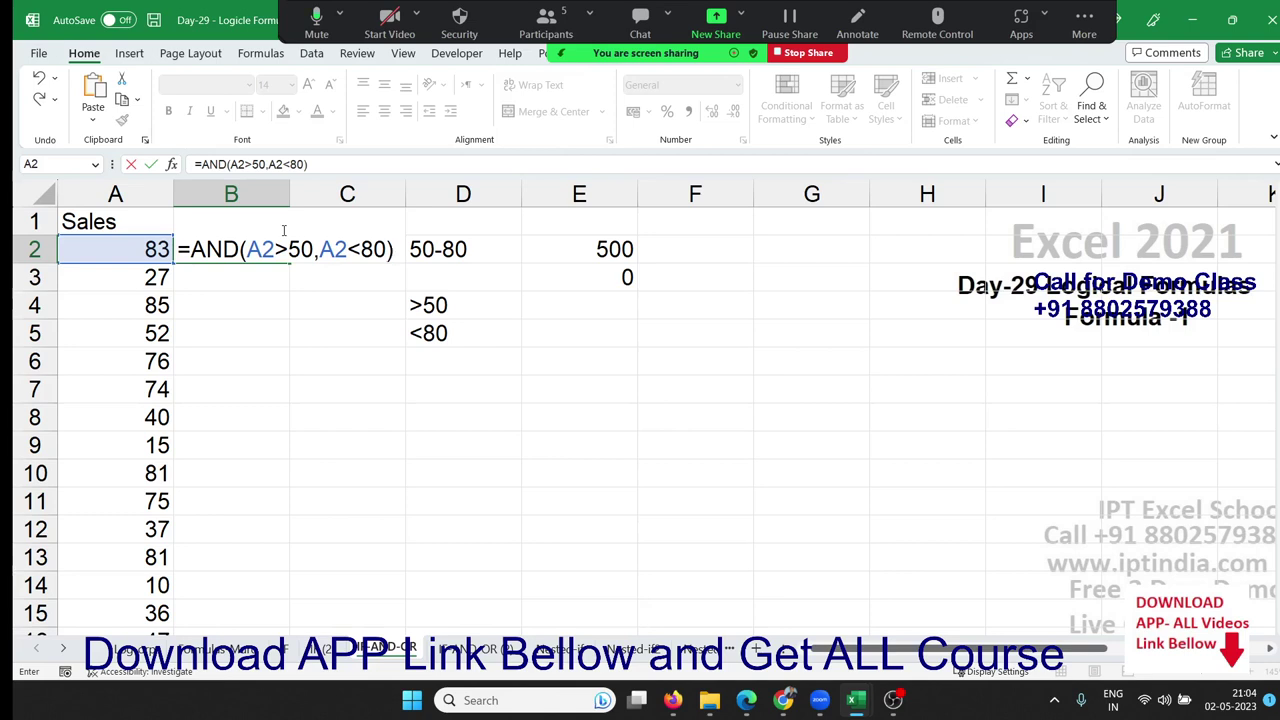
{"action": "key", "text": "Return"}
{"action": "key", "text": "Up"}
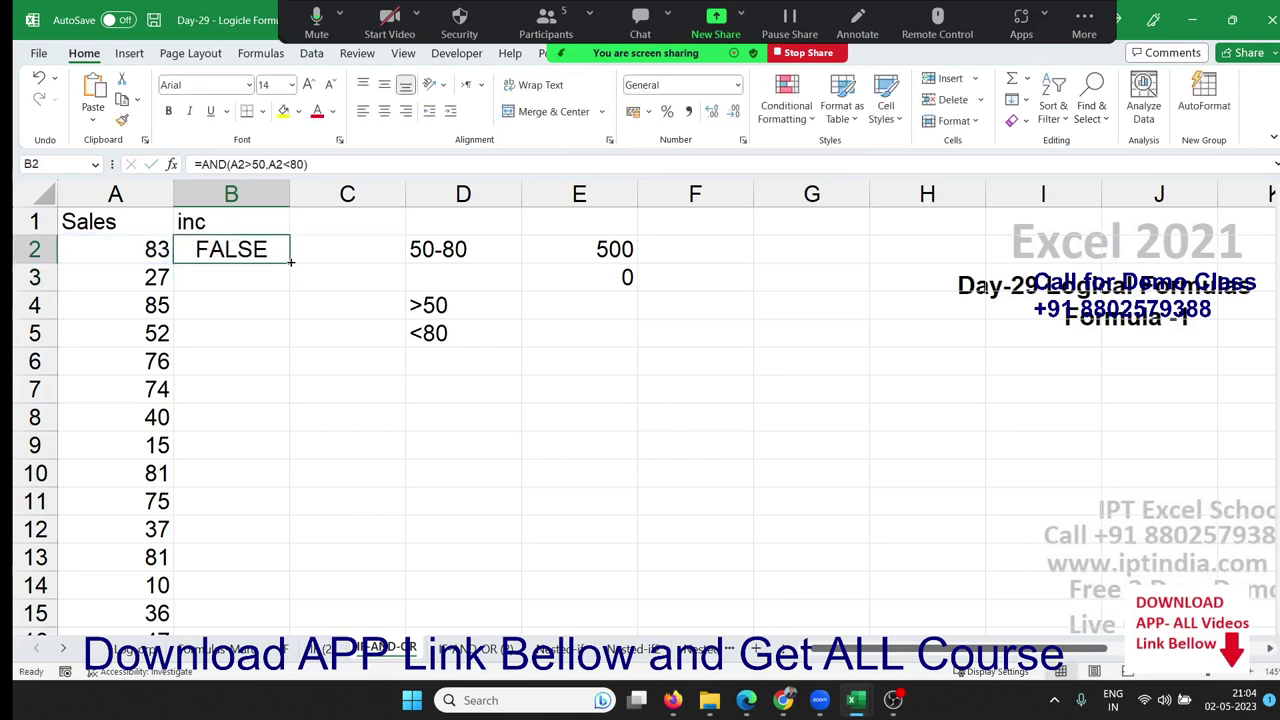
{"action": "double_click", "coordinate": [288, 265]}
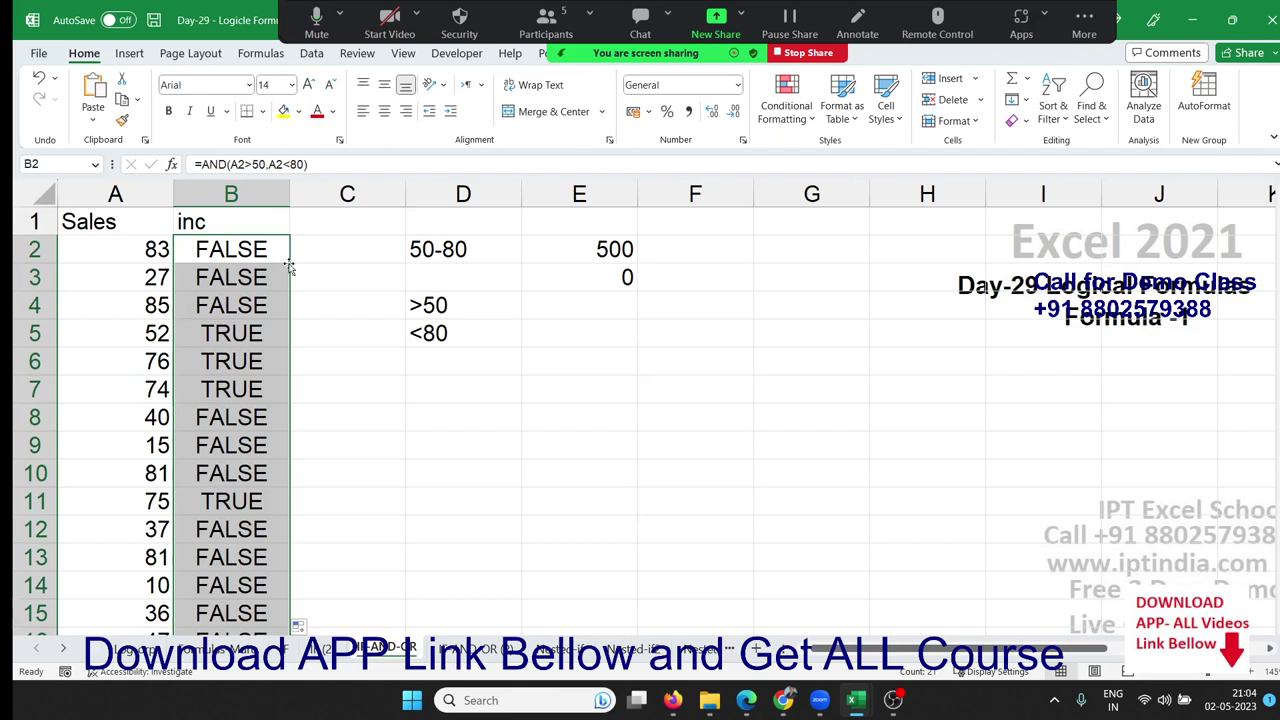
Step: Change B2 to =IF(AND(A2>50,A2<80),500,0), fill it down to row 22, and check the results
{"action": "key", "text": "Up"}
{"action": "key", "text": "Down"}
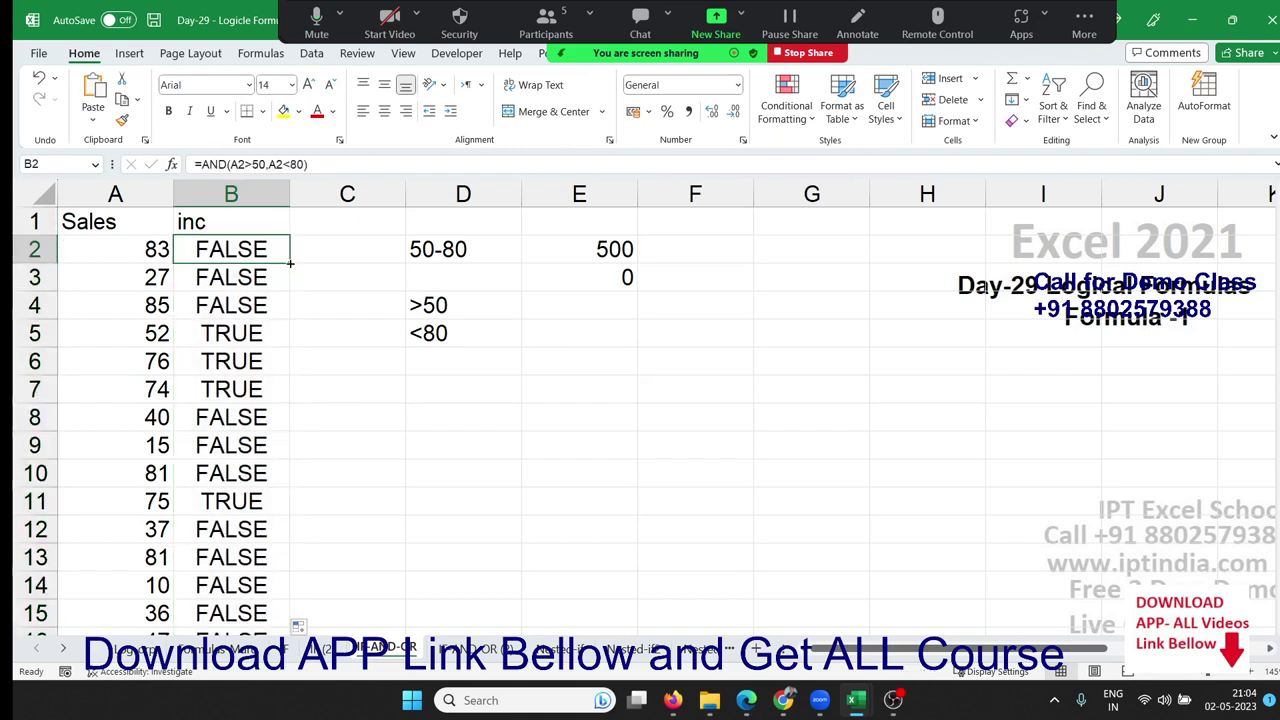
{"action": "key", "text": "F2"}
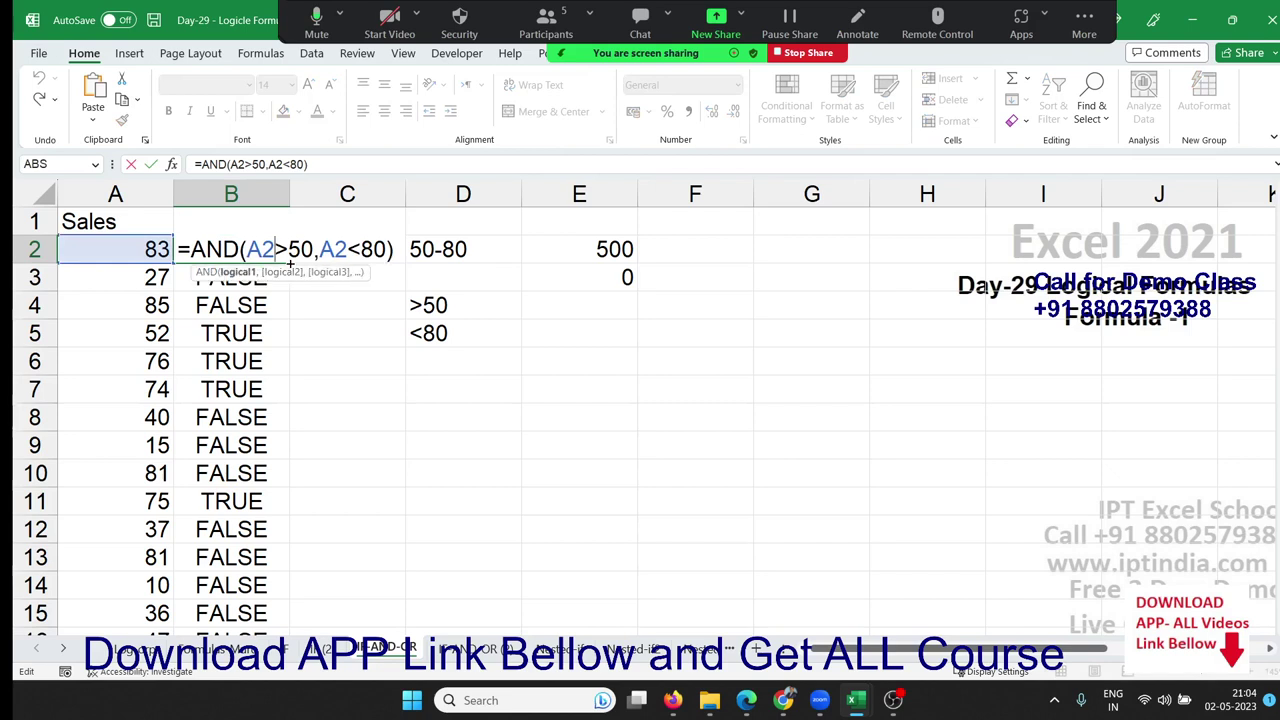
{"action": "key", "text": "Left"}
{"action": "key", "text": "Left"}
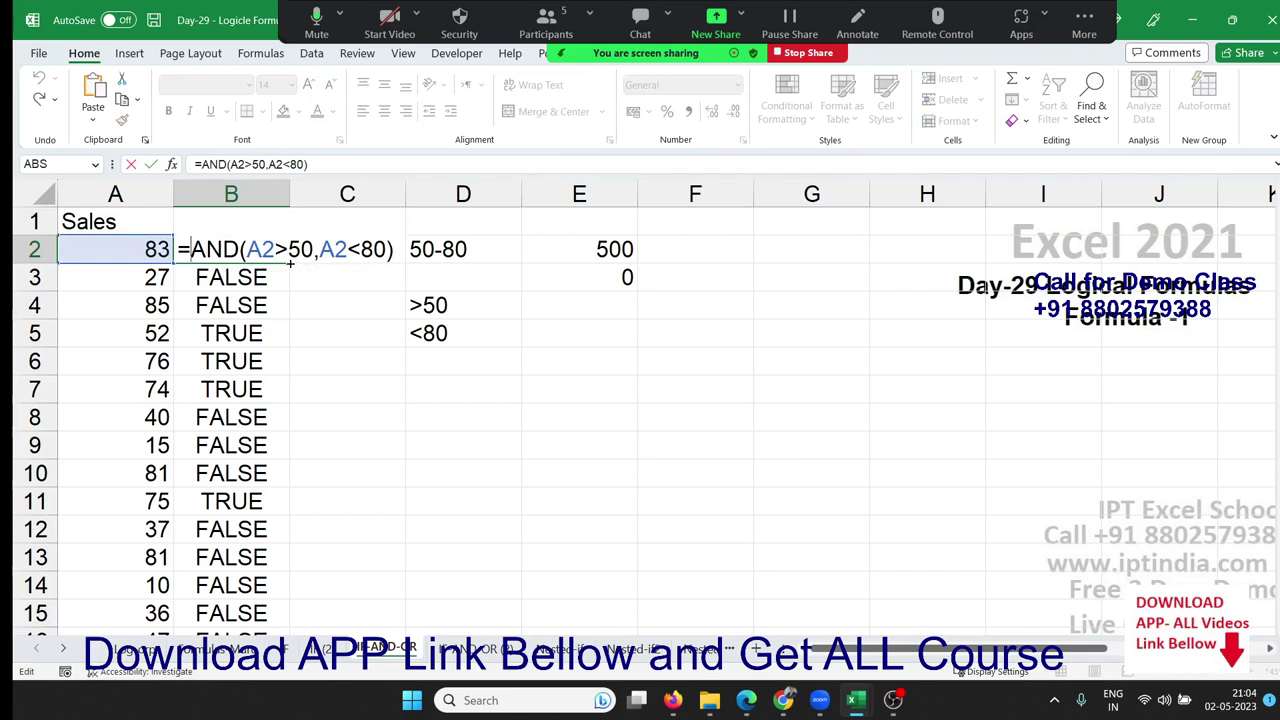
{"action": "type", "text": "IF("}
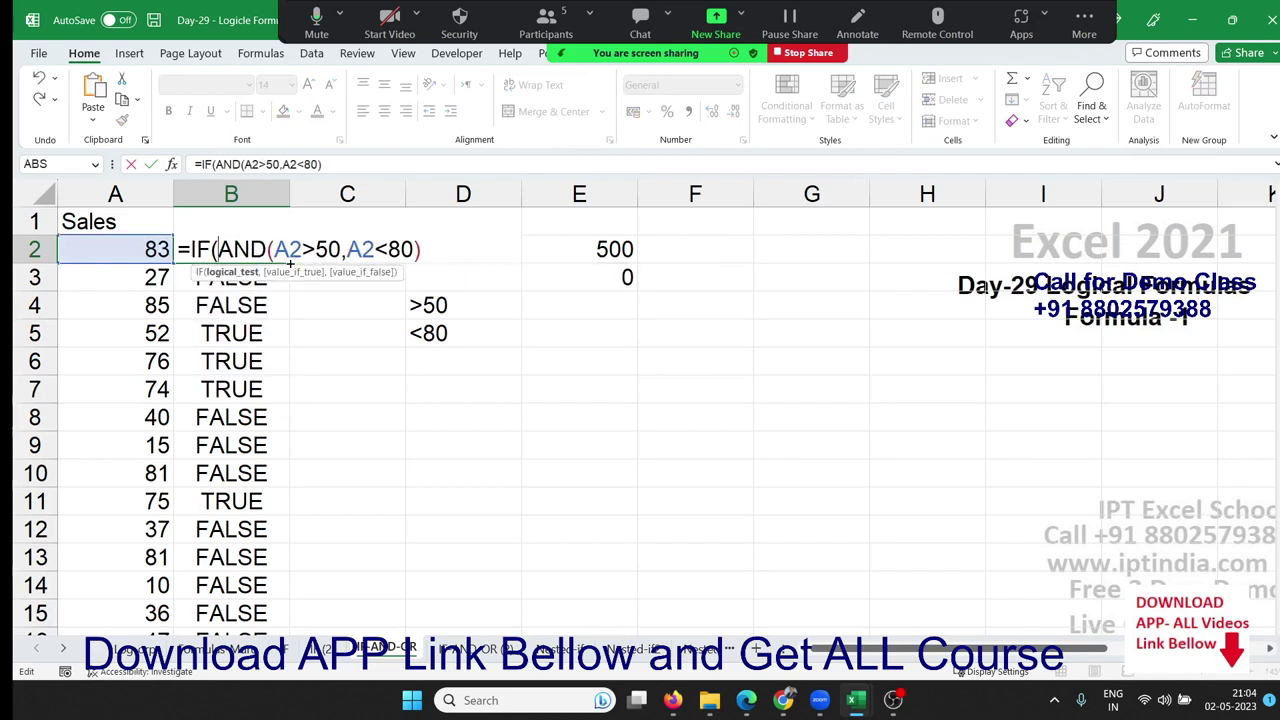
{"action": "key", "text": "Right"}
{"action": "key", "text": "Right"}
{"action": "key", "text": "Right"}
{"action": "key", "text": "Right"}
{"action": "key", "text": "Right"}
{"action": "key", "text": "Right"}
{"action": "key", "text": "Right"}
{"action": "type", "text": ","}
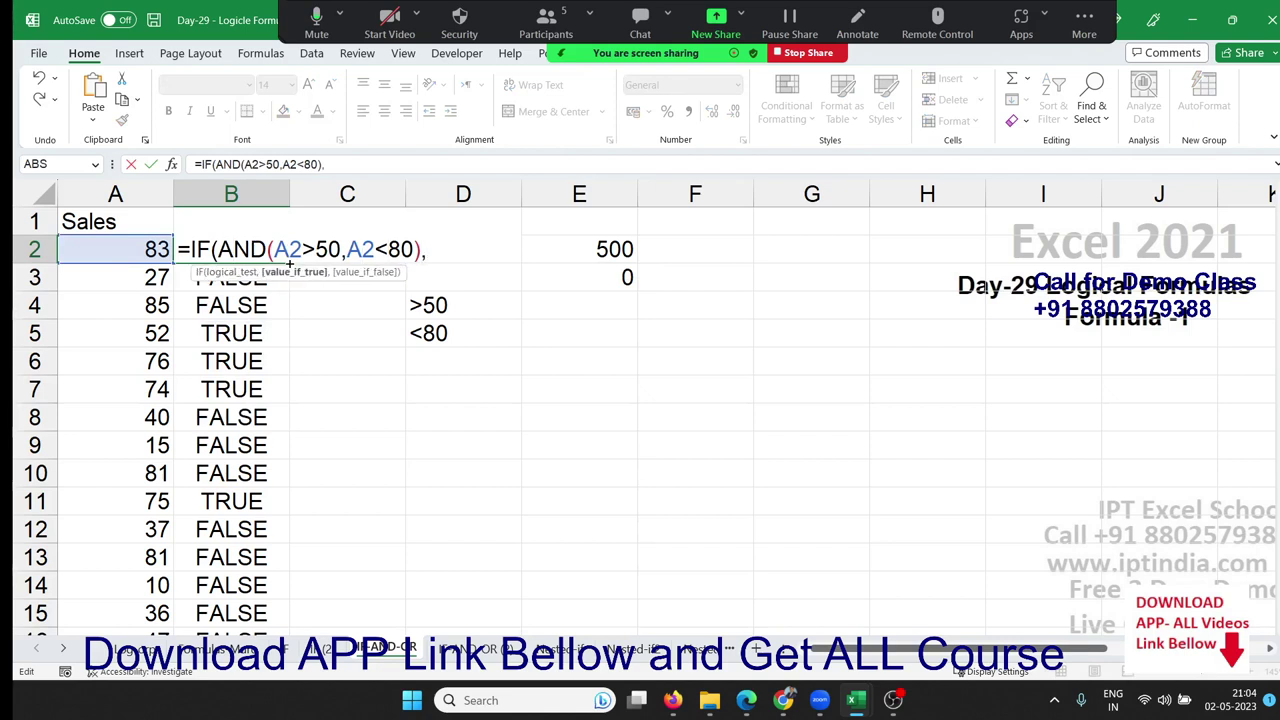
{"action": "type", "text": "500"}
{"action": "type", "text": ","}
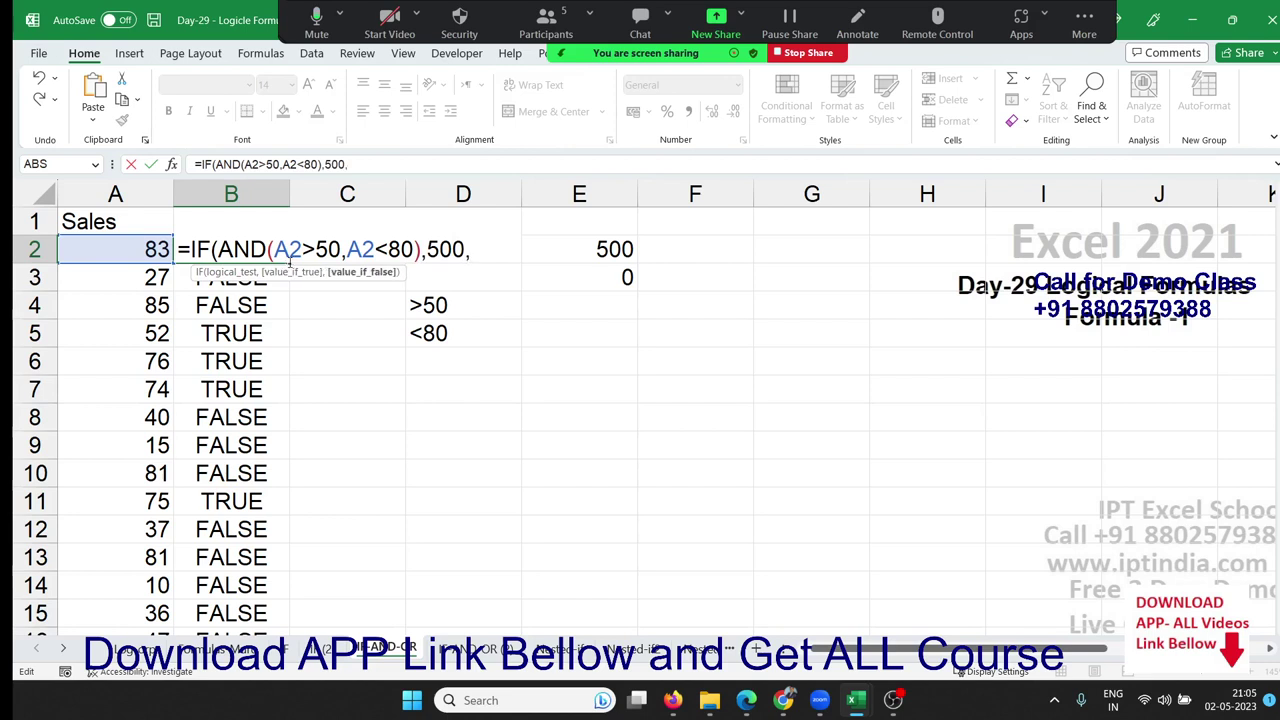
{"action": "type", "text": "0)"}
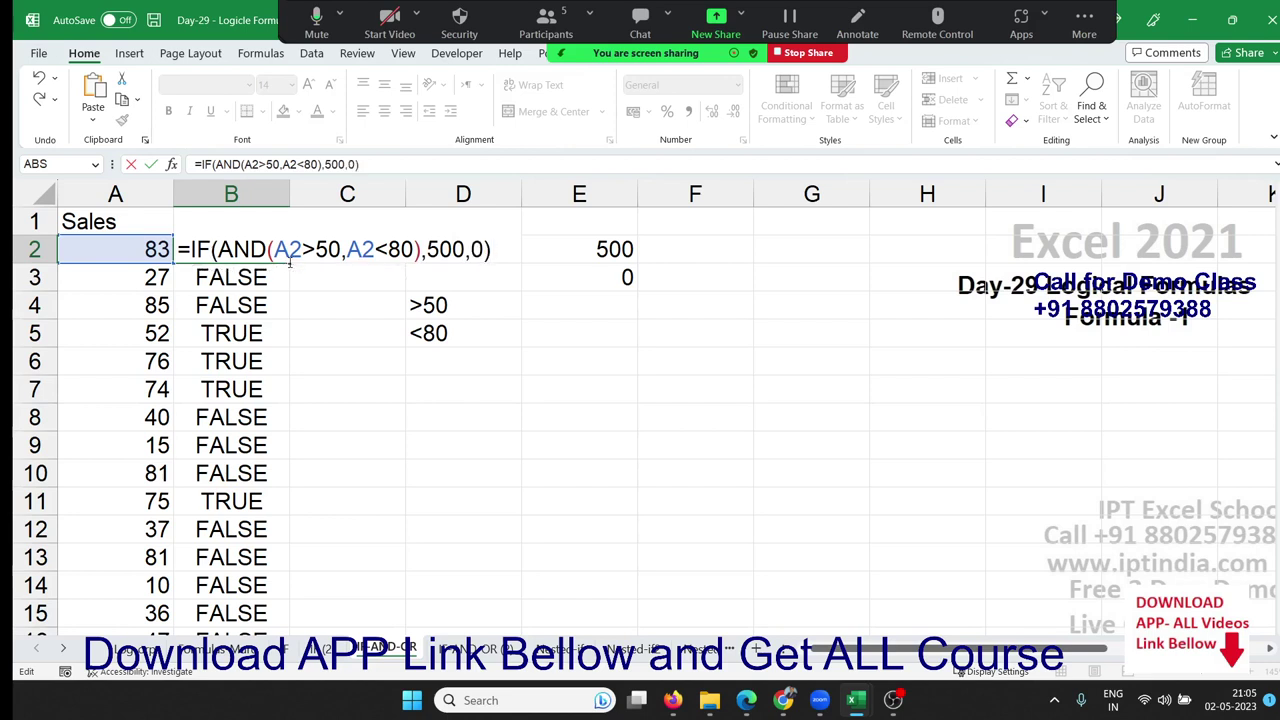
{"action": "key", "text": "Return"}
{"action": "key", "text": "Up"}
{"action": "double_click", "coordinate": [289, 263]}
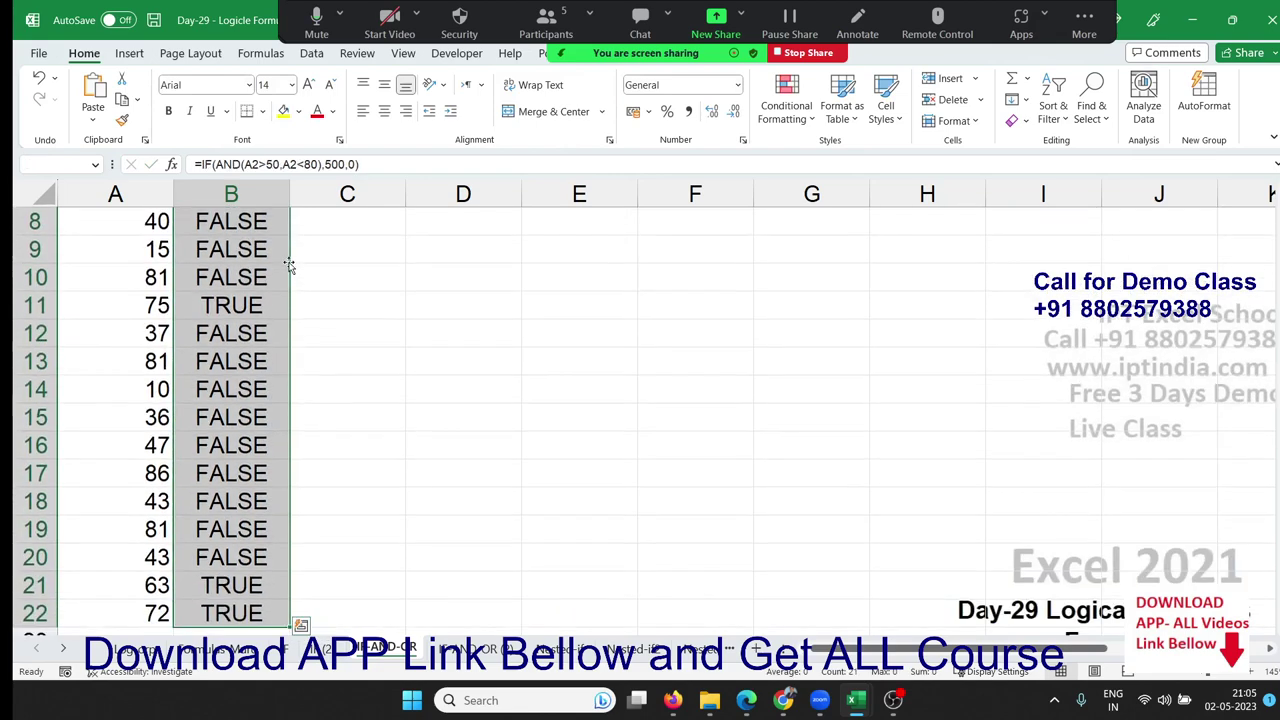
{"action": "key", "text": "ctrl+Up"}
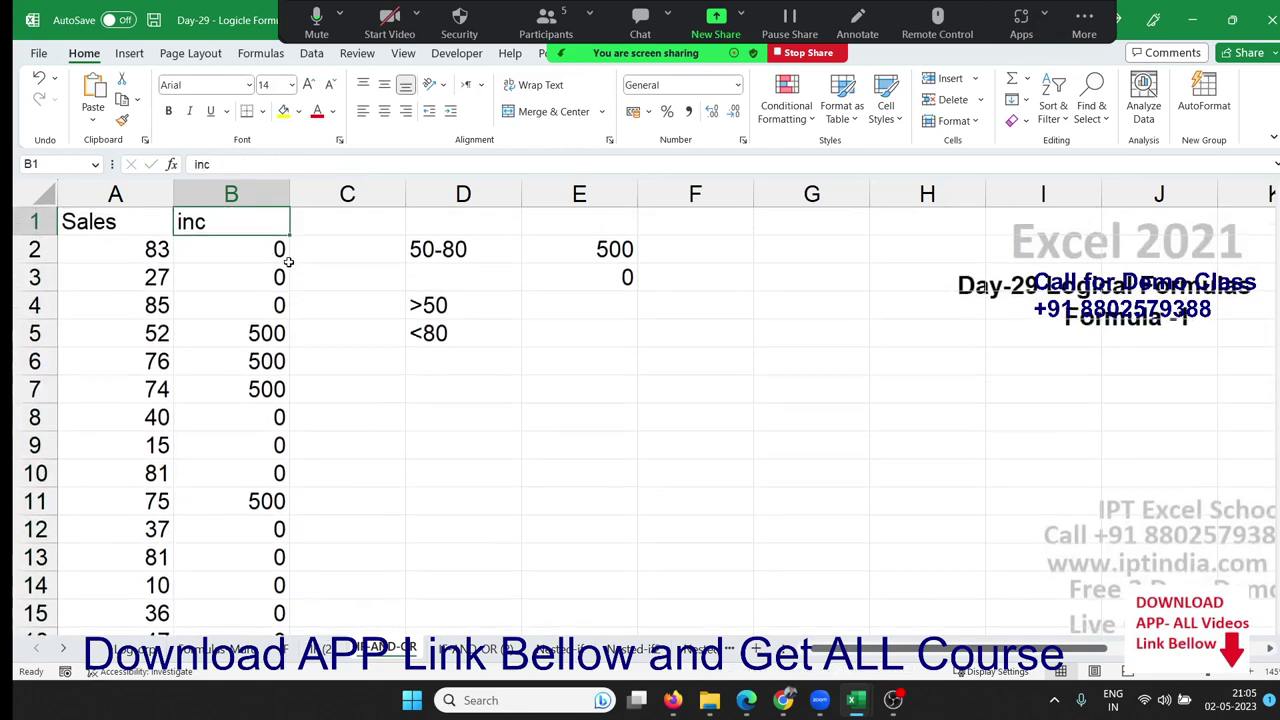
{"action": "key", "text": "Down"}
{"action": "key", "text": "Down"}
{"action": "key", "text": "Down"}
{"action": "key", "text": "Down"}
{"action": "key", "text": "Down"}
{"action": "key", "text": "Down"}
{"action": "key", "text": "Down"}
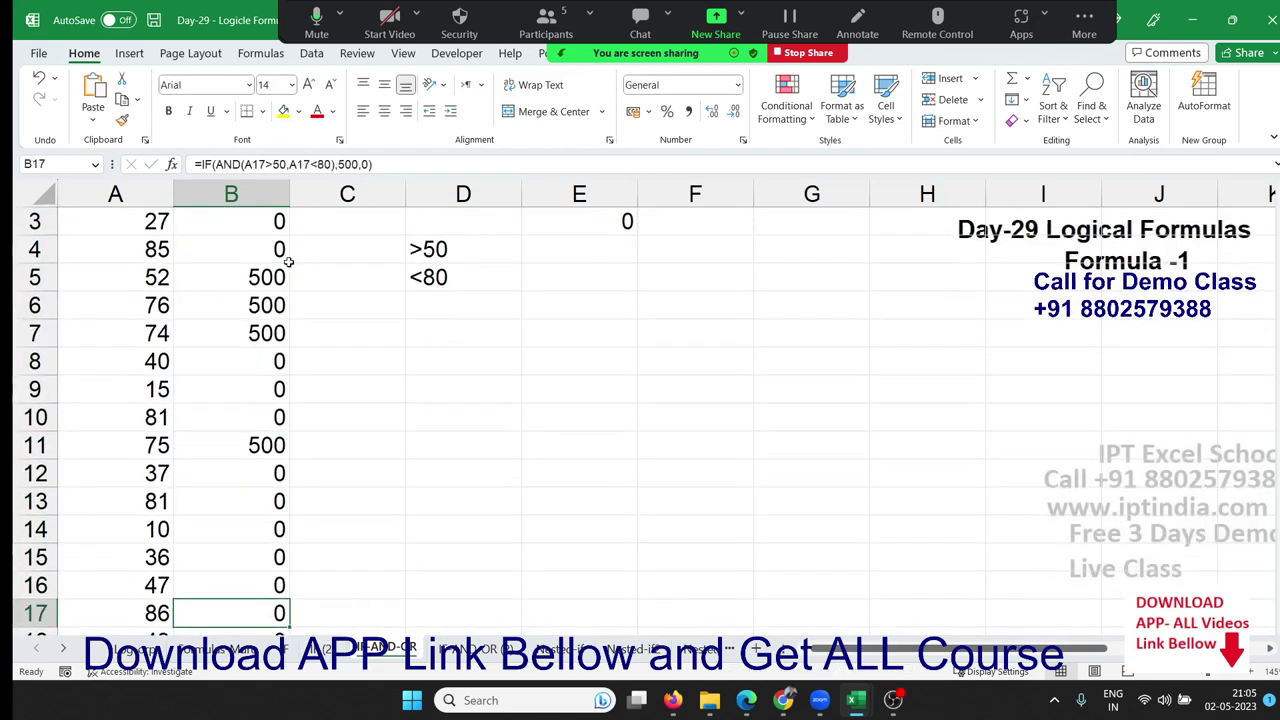
{"action": "key", "text": "Down"}
{"action": "key", "text": "Down"}
{"action": "key", "text": "Down"}
Step: Move from the Sales results across to the Day and Office table in columns M and N
{"action": "key", "text": "Down"}
{"action": "key", "text": "Down"}
{"action": "key", "text": "Down"}
{"action": "key", "text": "Up"}
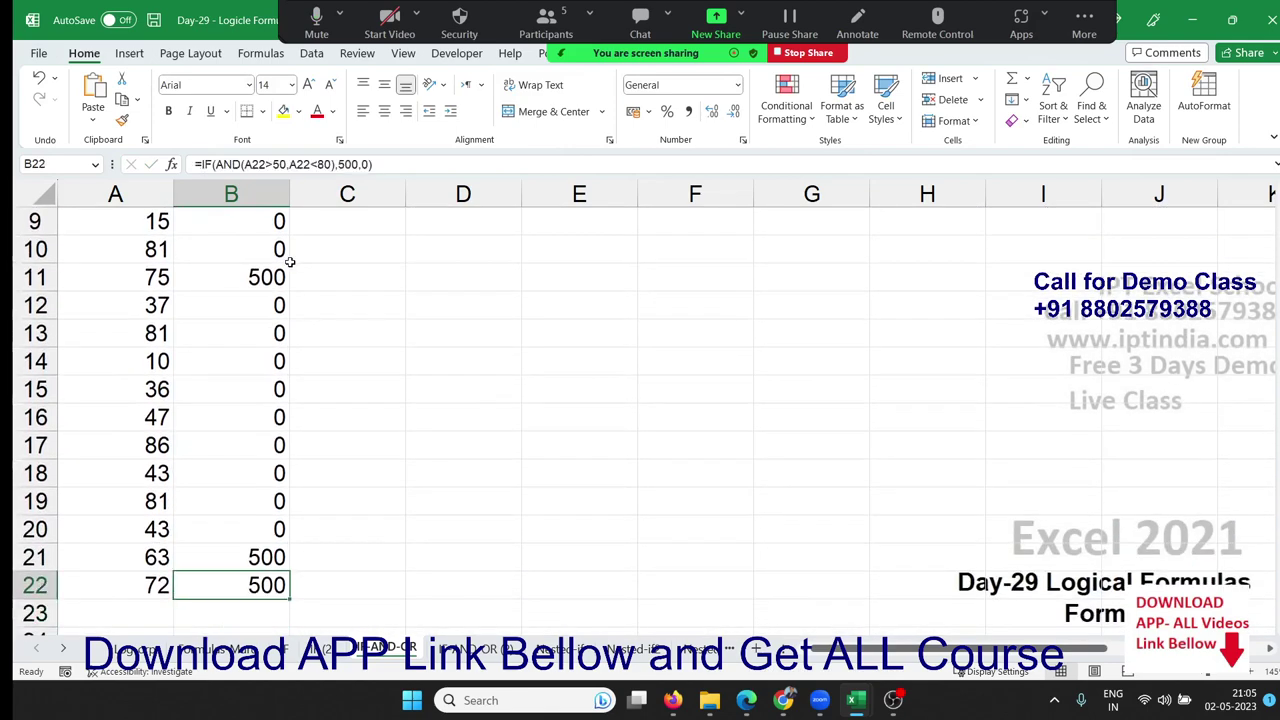
{"action": "key", "text": "ctrl+Up"}
{"action": "key", "text": "Down"}
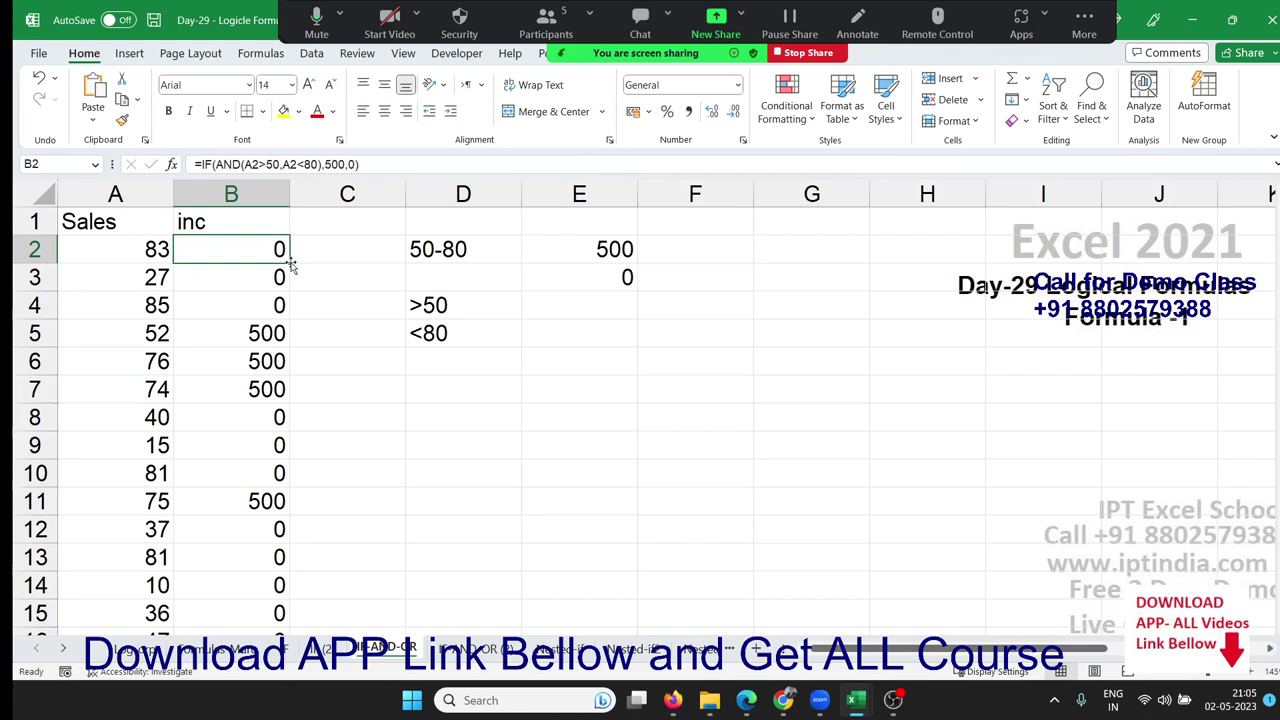
{"action": "key", "text": "Right"}
{"action": "key", "text": "Right"}
{"action": "key", "text": "Right"}
{"action": "key", "text": "Right"}
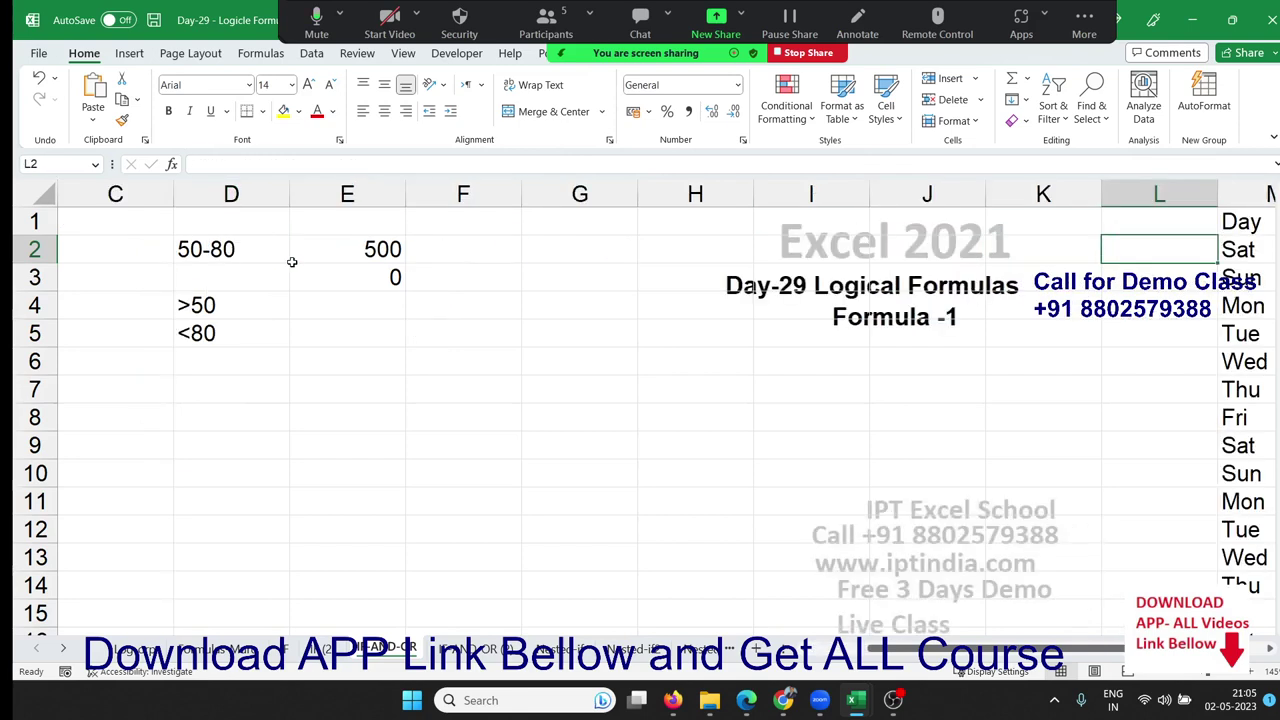
{"action": "key", "text": "Right"}
{"action": "key", "text": "Right"}
{"action": "key", "text": "Right"}
{"action": "key", "text": "Right"}
{"action": "key", "text": "Left"}
{"action": "key", "text": "Left"}
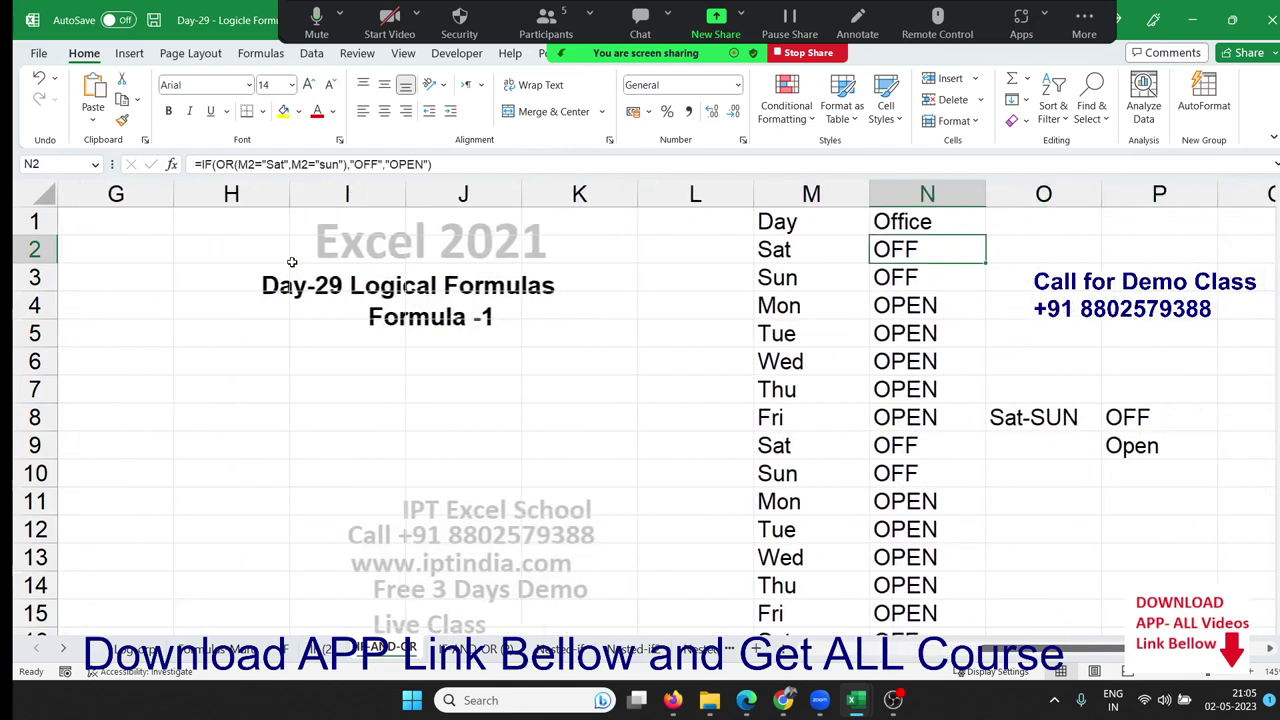
Step: Clear the OFF/OPEN results from the Office column below its header
{"action": "key", "text": "ctrl+shift+Down"}
{"action": "key", "text": "Delete"}
{"action": "key", "text": "Up"}
{"action": "key", "text": "Right"}
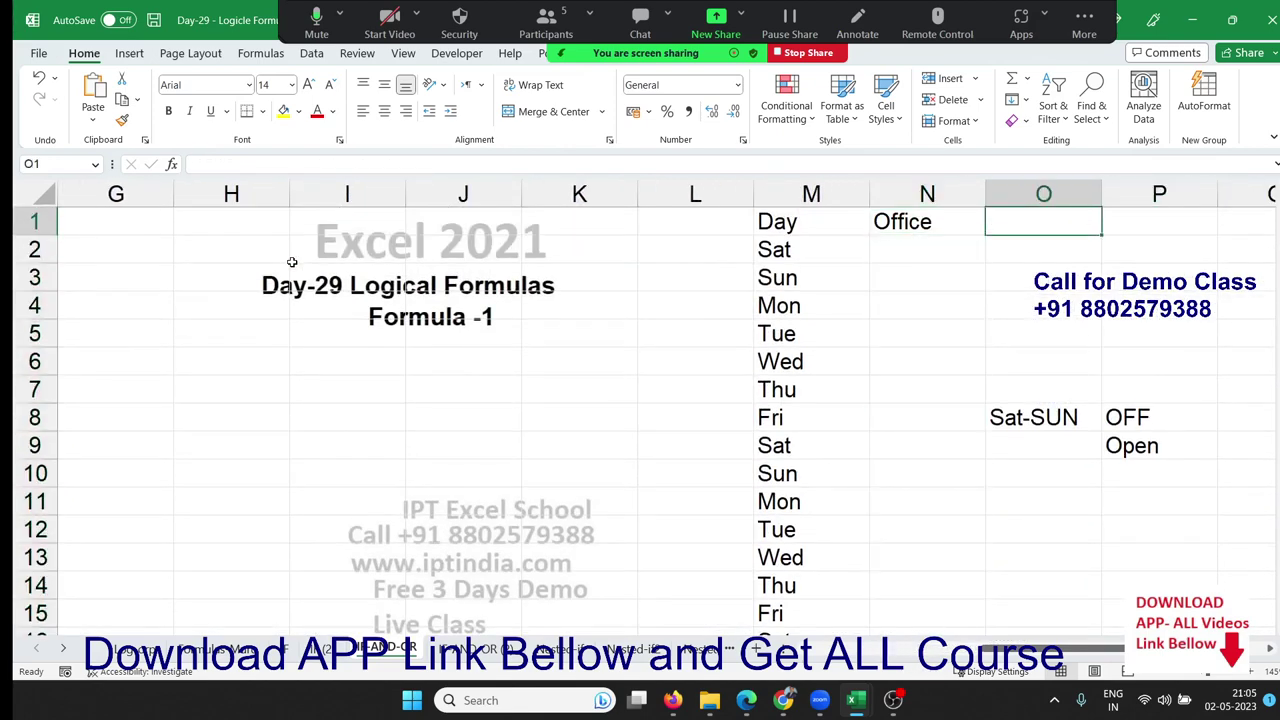
{"action": "key", "text": "Right"}
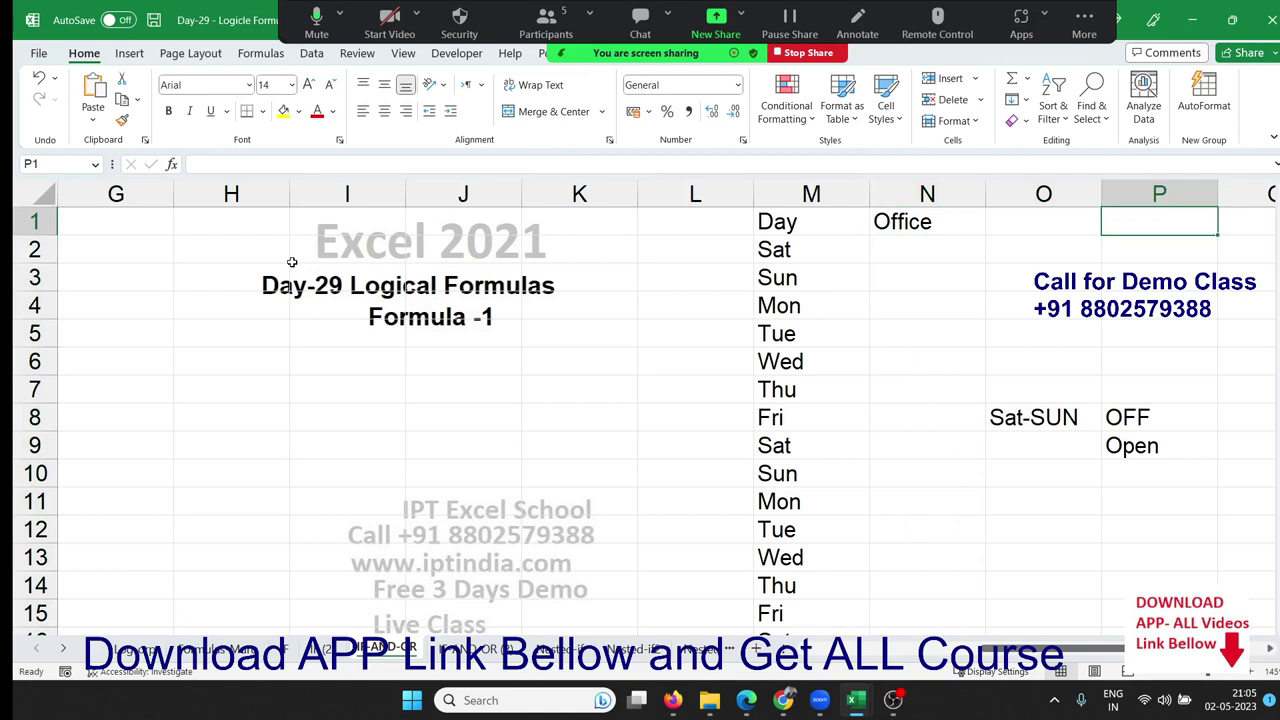
{"action": "key", "text": "Right"}
{"action": "key", "text": "Right"}
{"action": "key", "text": "Right"}
{"action": "key", "text": "Left"}
{"action": "key", "text": "Left"}
{"action": "key", "text": "Left"}
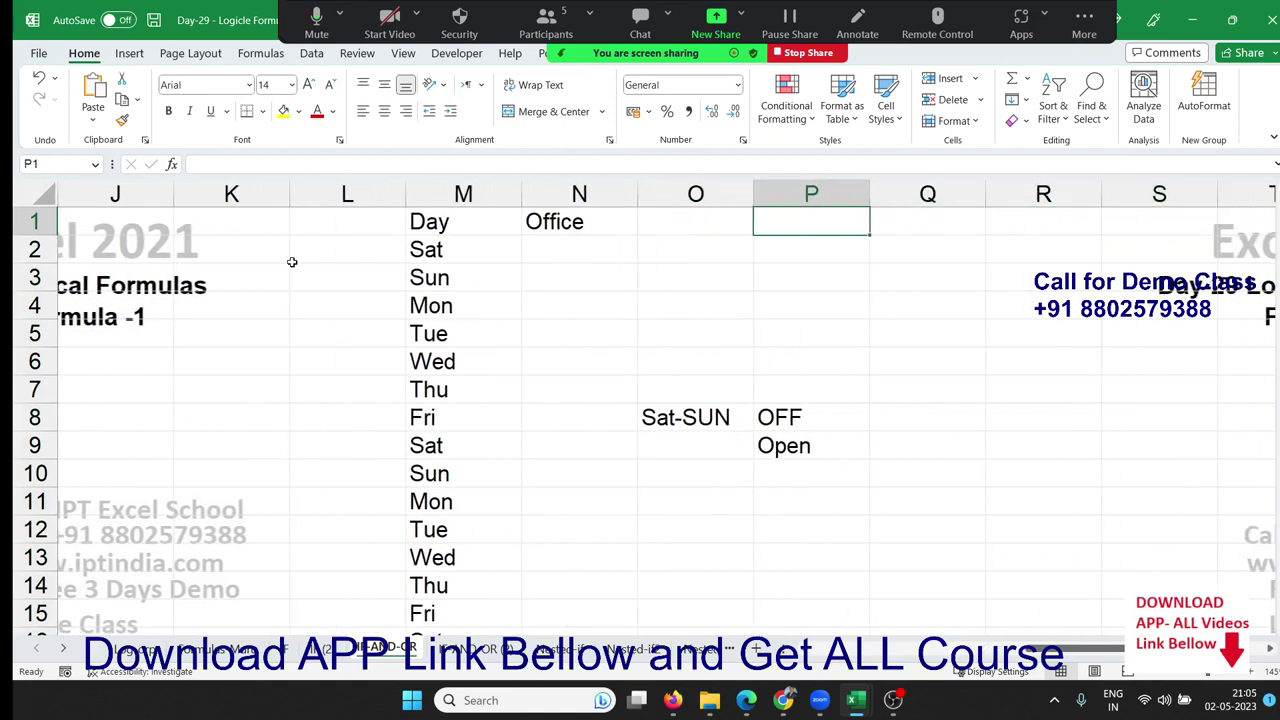
Step: Review the Sat-SUN, OFF and Open notes, undoing an accidental Sat-SUN deletion
{"action": "key", "text": "Down"}
{"action": "key", "text": "Down"}
{"action": "key", "text": "Down"}
{"action": "key", "text": "Down"}
{"action": "key", "text": "Down"}
{"action": "key", "text": "Down"}
{"action": "key", "text": "Down"}
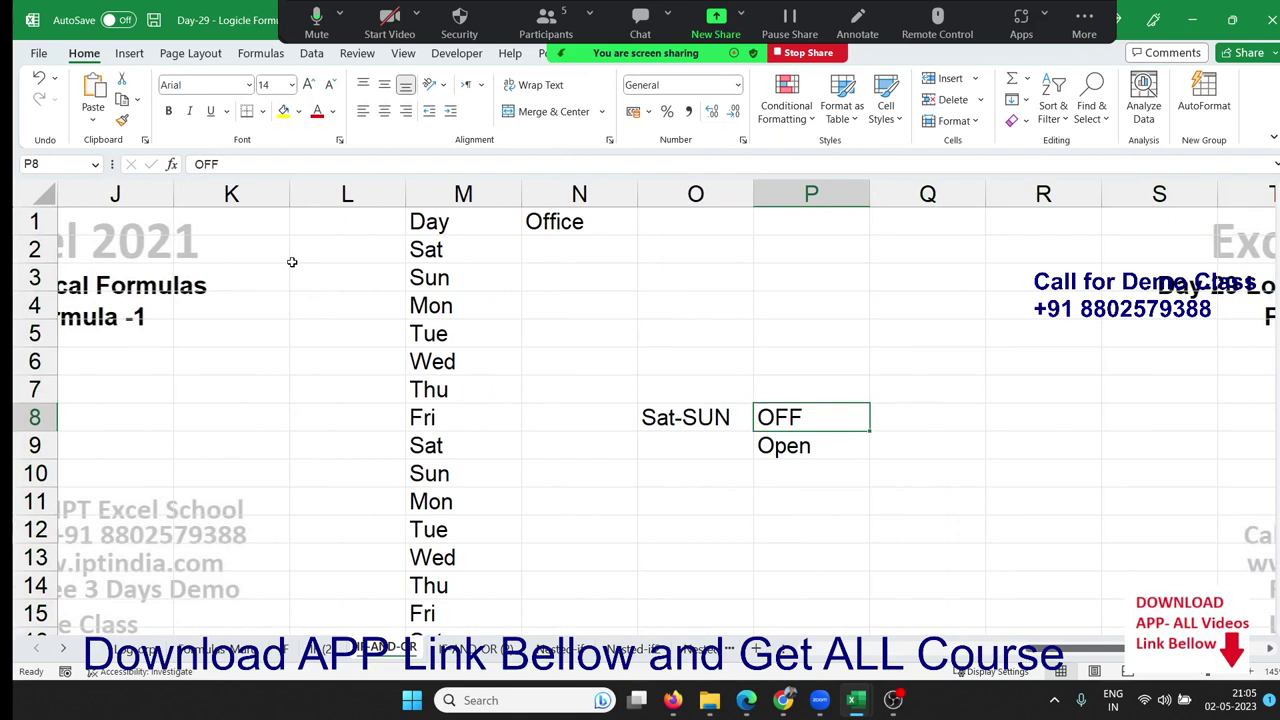
{"action": "key", "text": "Down"}
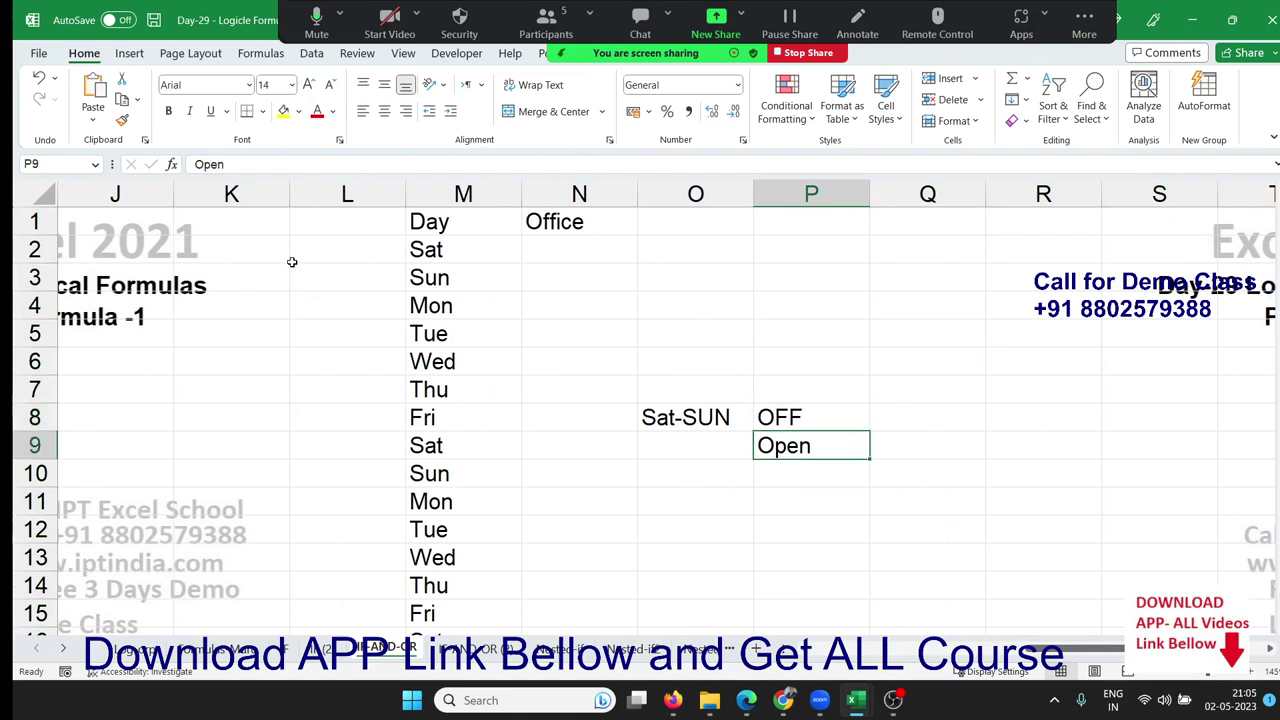
{"action": "key", "text": "Up"}
{"action": "key", "text": "Left"}
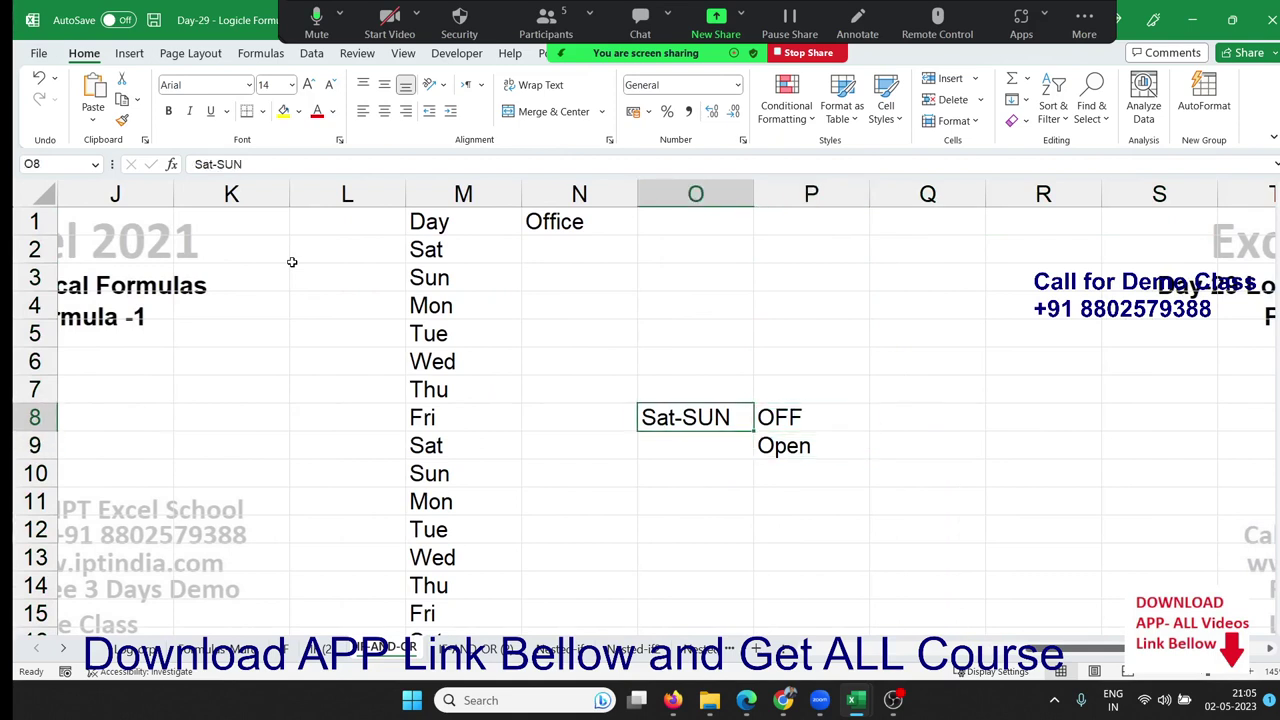
{"action": "key", "text": "Right"}
{"action": "key", "text": "Down"}
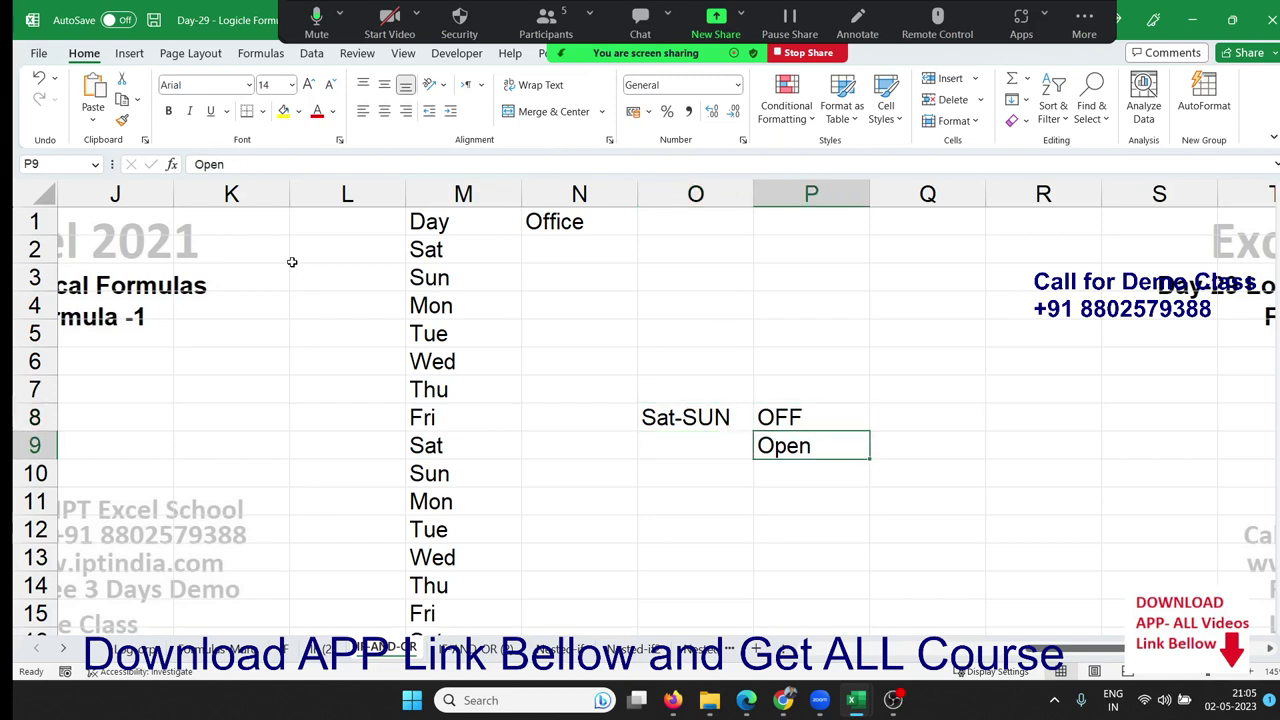
{"action": "key", "text": "Up"}
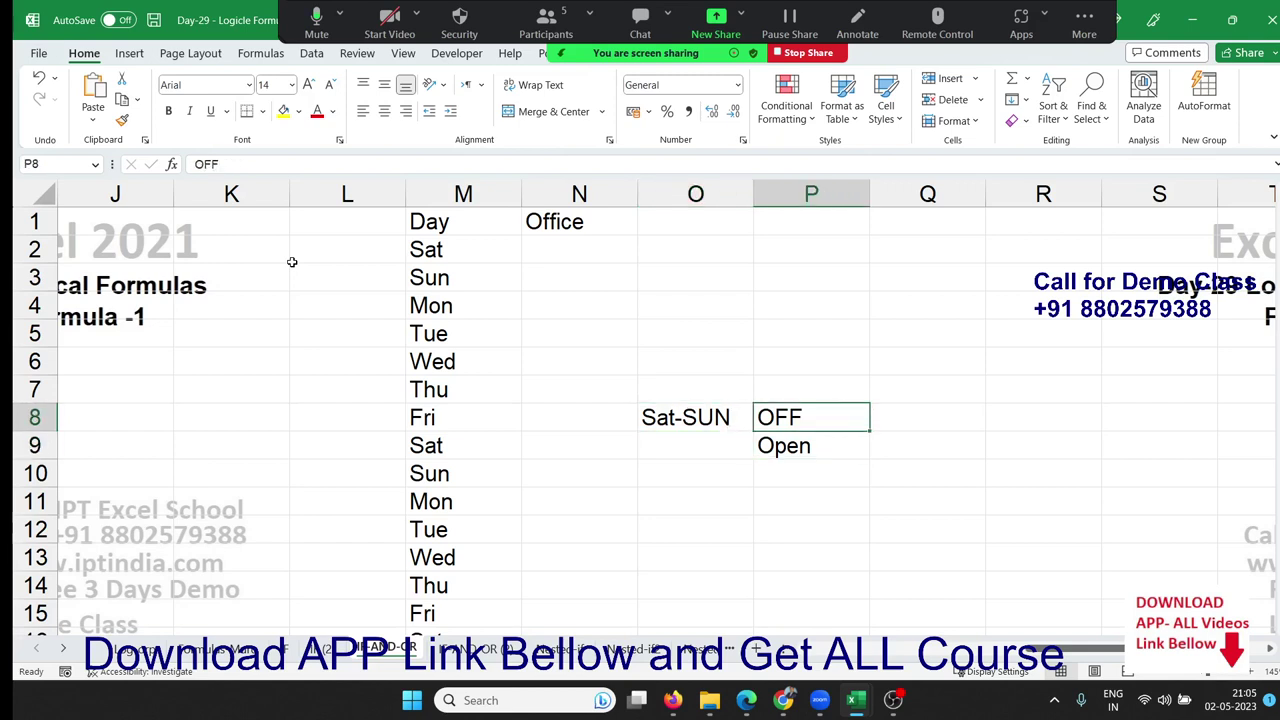
{"action": "key", "text": "Left"}
{"action": "key", "text": "Left"}
{"action": "key", "text": "Left"}
{"action": "key", "text": "Left"}
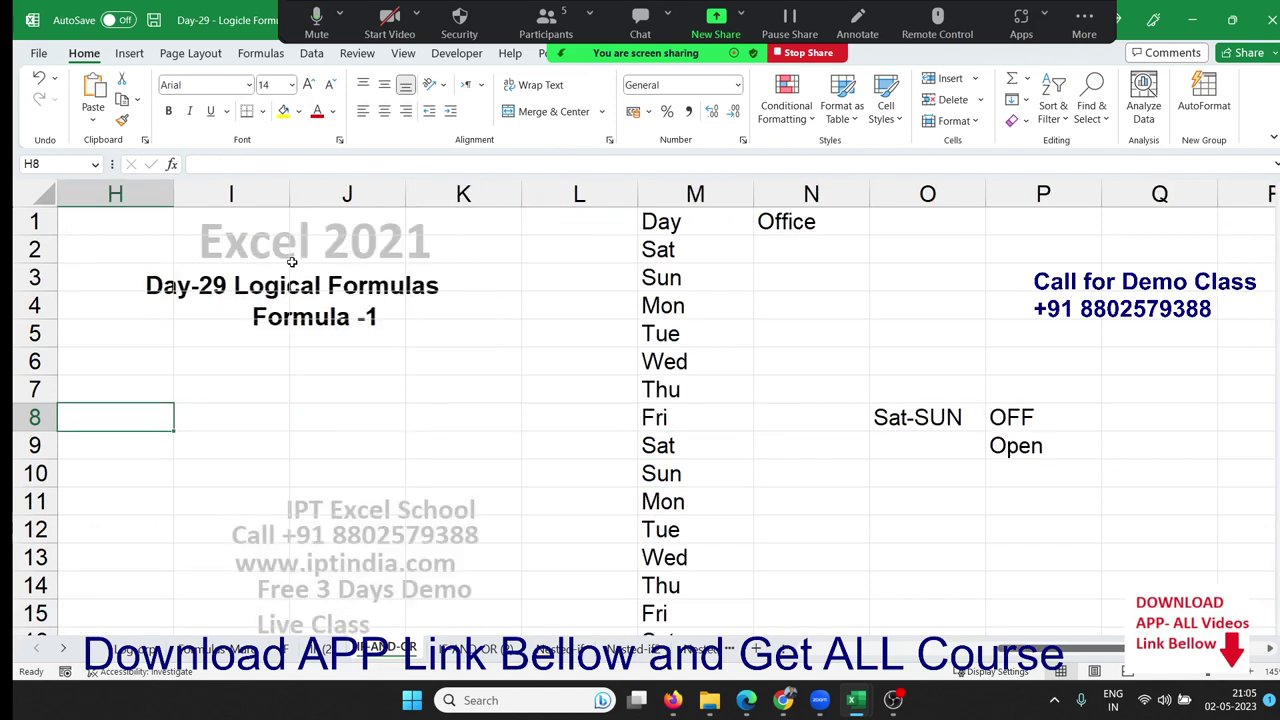
{"action": "key", "text": "Right"}
{"action": "key", "text": "Right"}
{"action": "key", "text": "Right"}
{"action": "key", "text": "Right"}
{"action": "key", "text": "Right"}
{"action": "key", "text": "Right"}
{"action": "key", "text": "Right"}
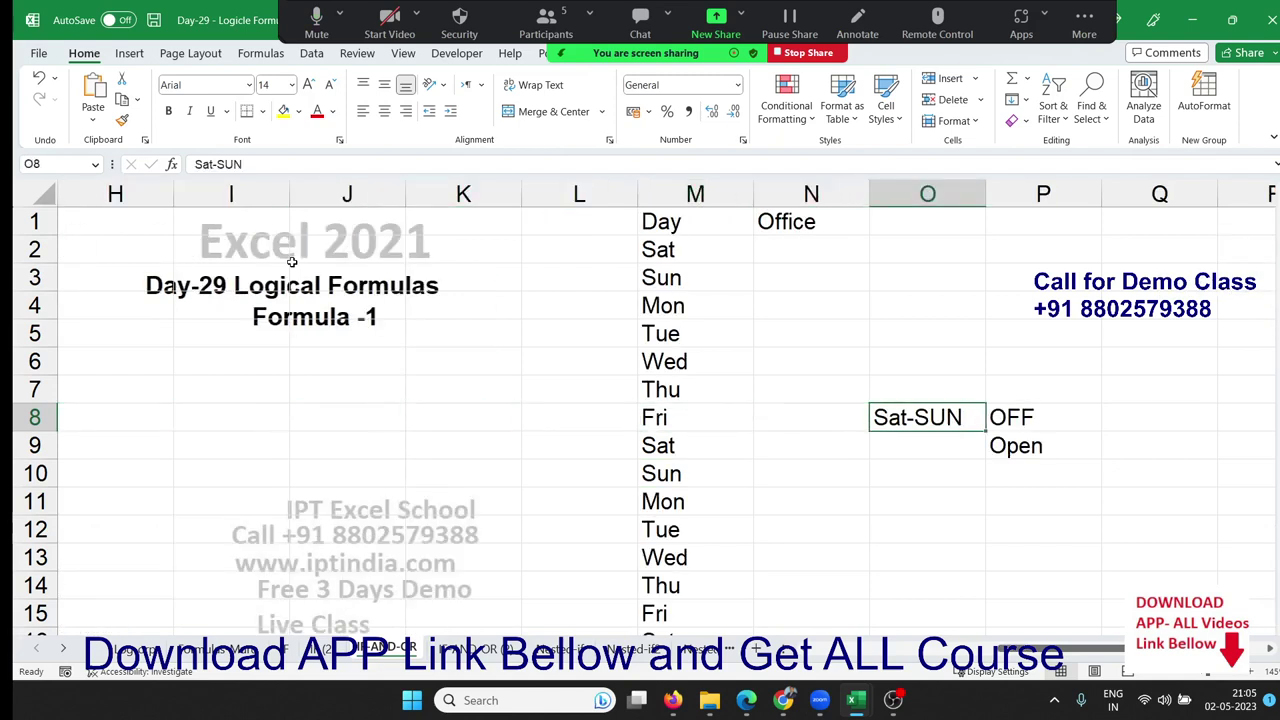
{"action": "key", "text": "Delete"}
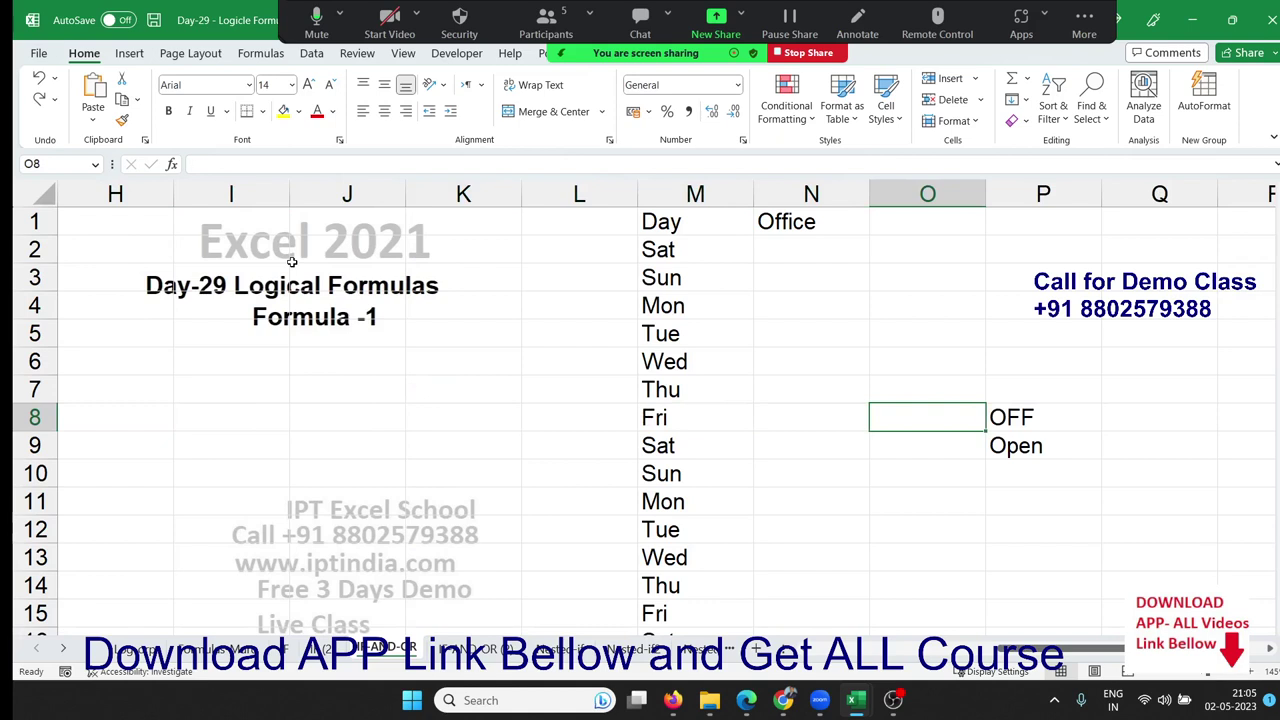
{"action": "key", "text": "ctrl+z"}
{"action": "key", "text": "Down"}
{"action": "key", "text": "Up"}
{"action": "key", "text": "Up"}
{"action": "key", "text": "Up"}
{"action": "key", "text": "Up"}
{"action": "key", "text": "Up"}
{"action": "key", "text": "Up"}
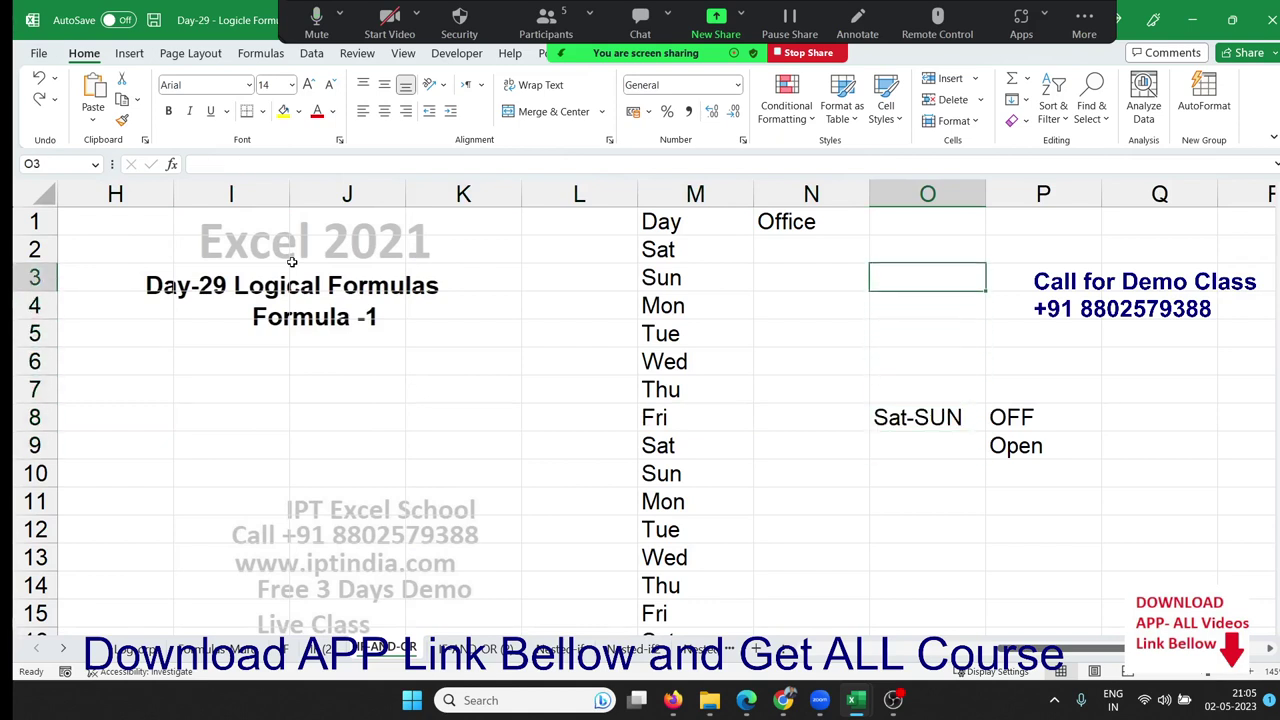
{"action": "key", "text": "Up"}
{"action": "key", "text": "Left"}
{"action": "key", "text": "Left"}
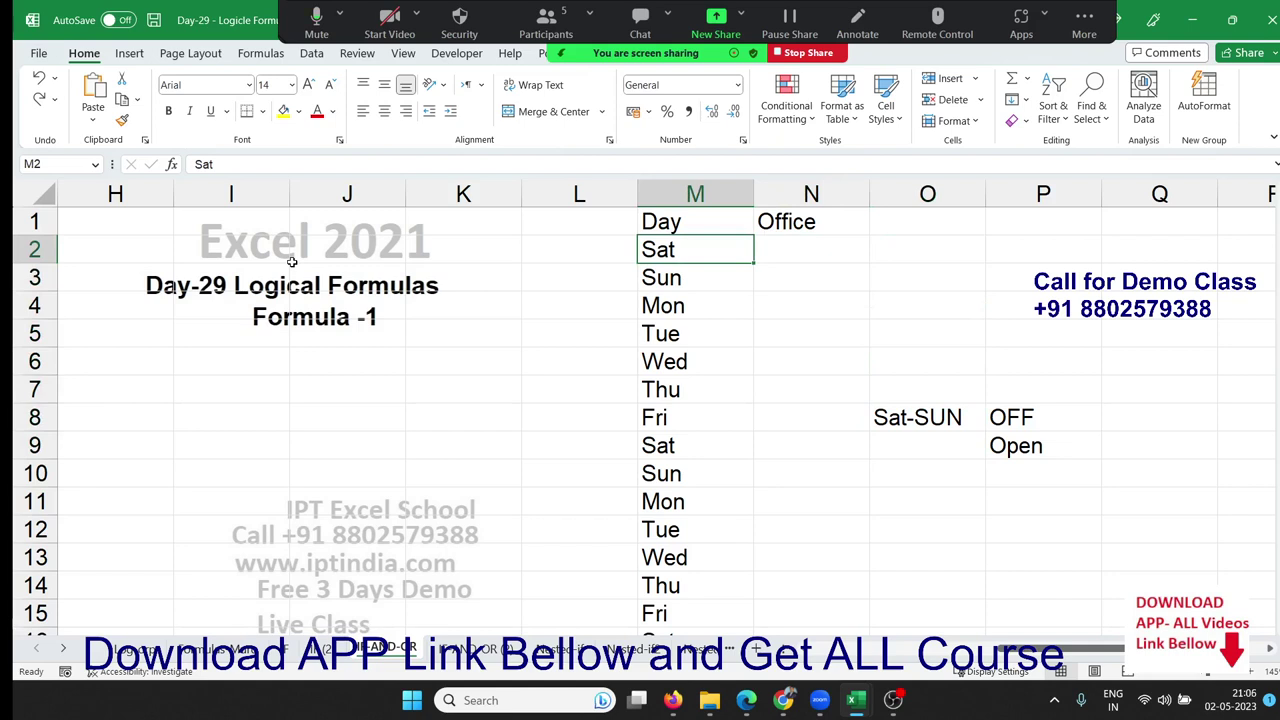
Step: Enter =OR(M2="sat",M2="sun") in N2, returning TRUE for Sat
{"action": "key", "text": "Right"}
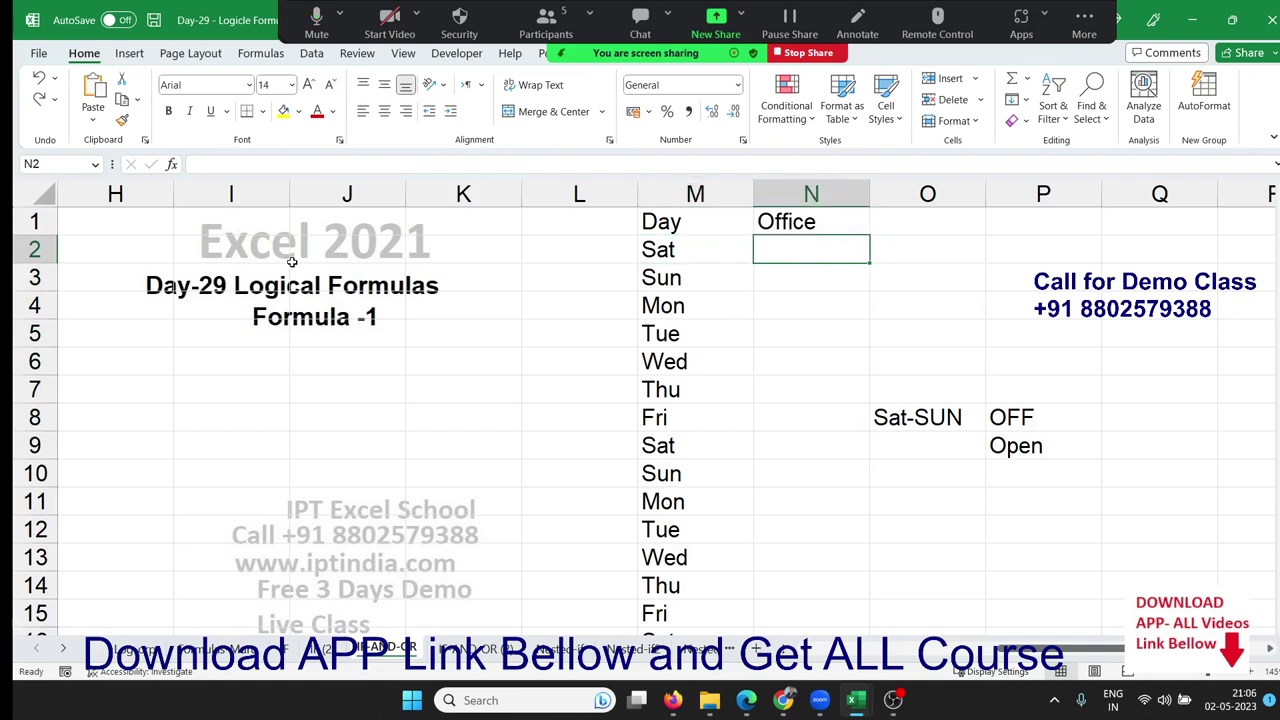
{"action": "type", "text": "=or"}
{"action": "key", "text": "Tab"}
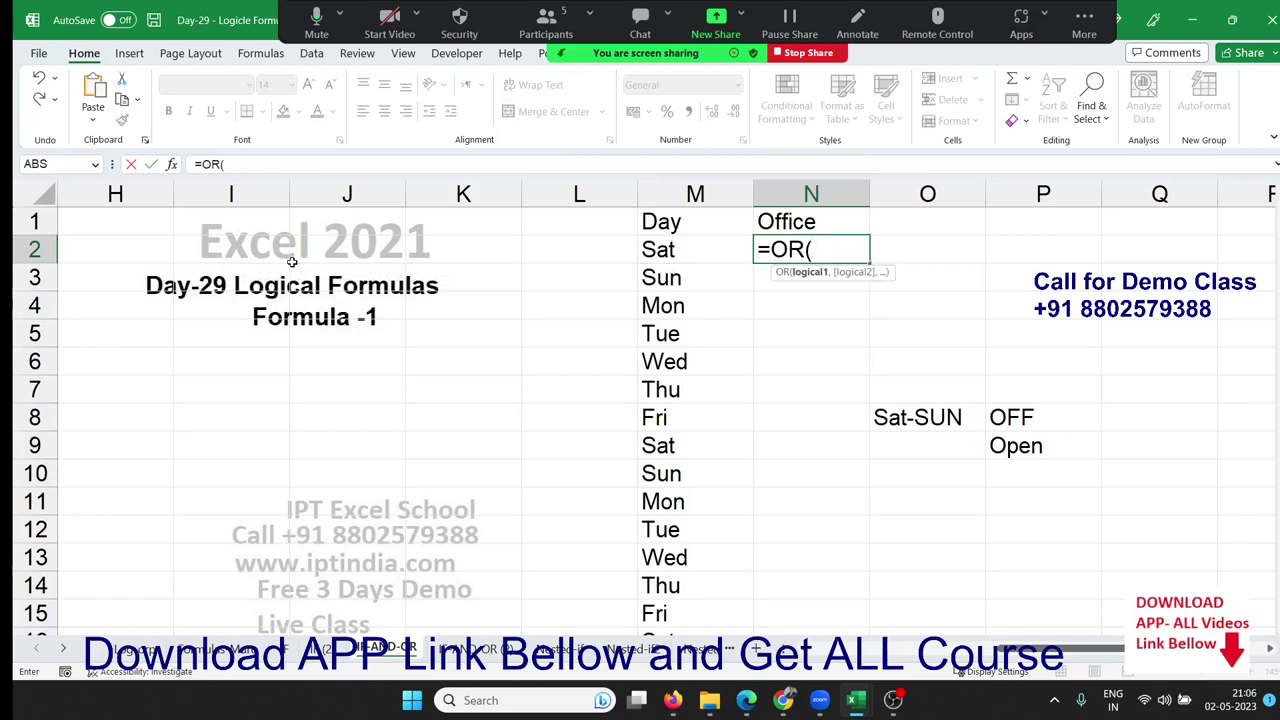
{"action": "key", "text": "Left"}
{"action": "type", "text": "=\""}
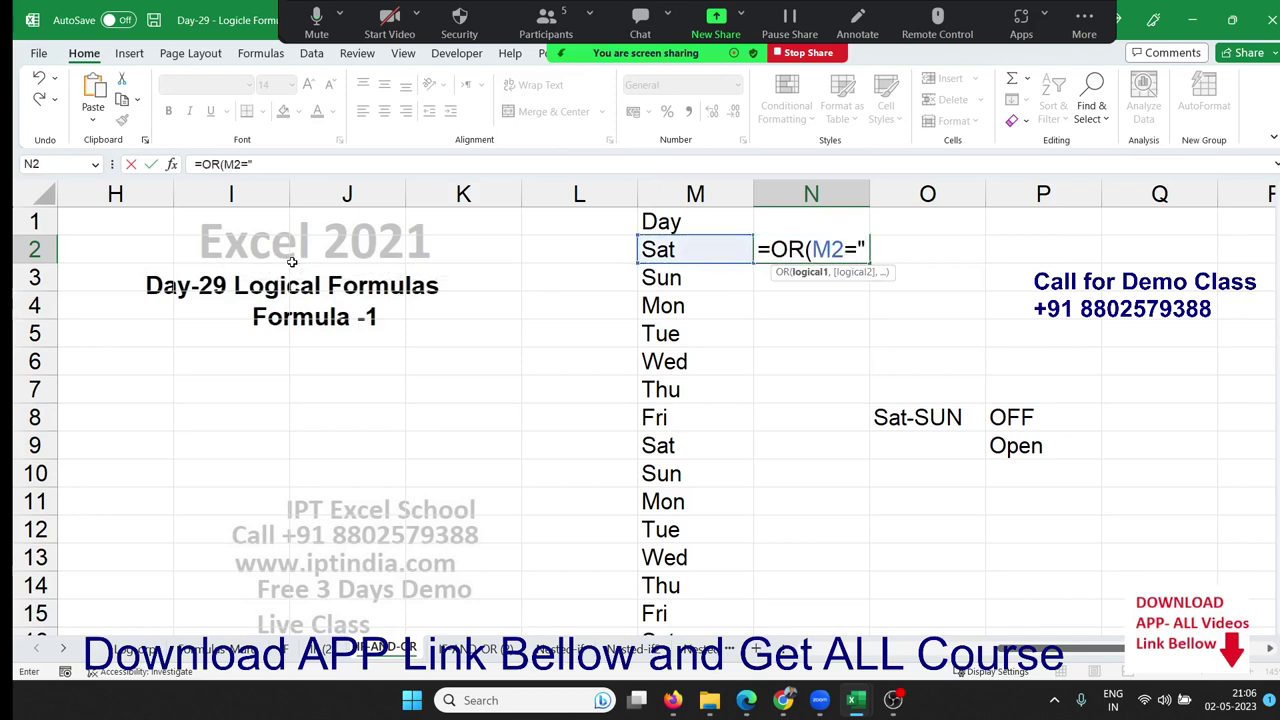
{"action": "type", "text": "sat\","}
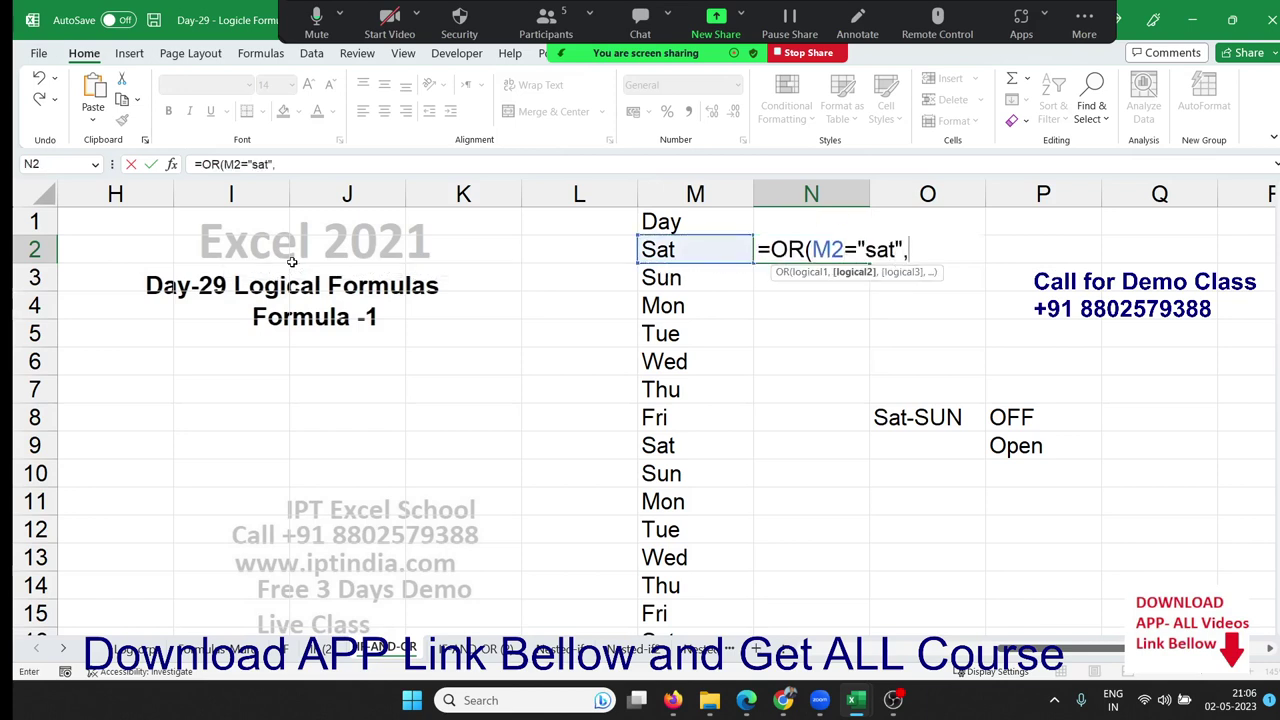
{"action": "key", "text": "Left"}
{"action": "type", "text": "="}
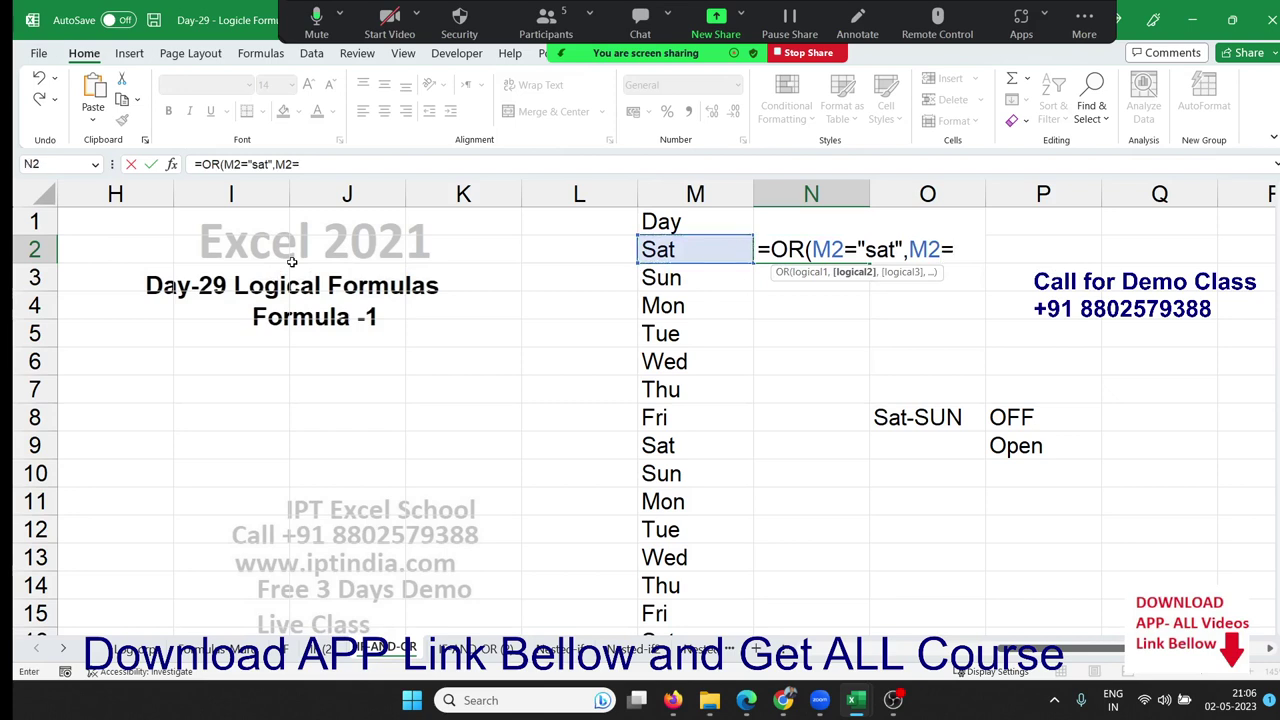
{"action": "type", "text": "\"sun\""}
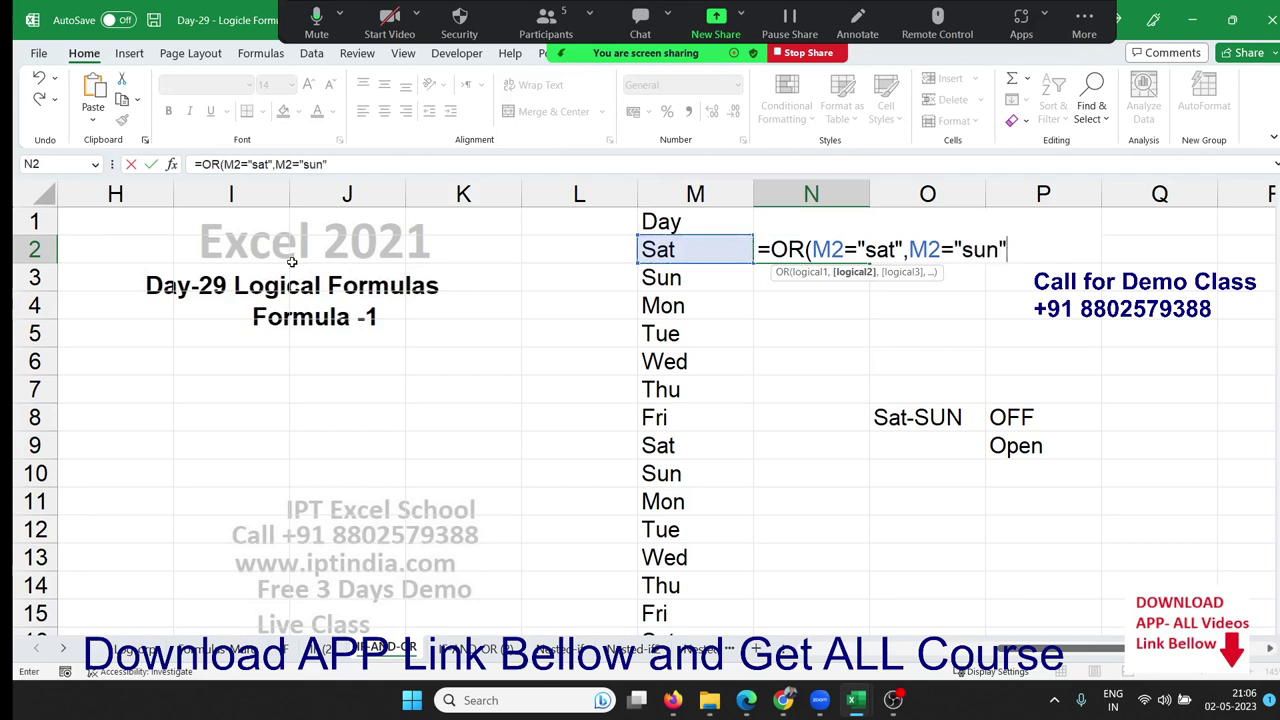
{"action": "type", "text": ")"}
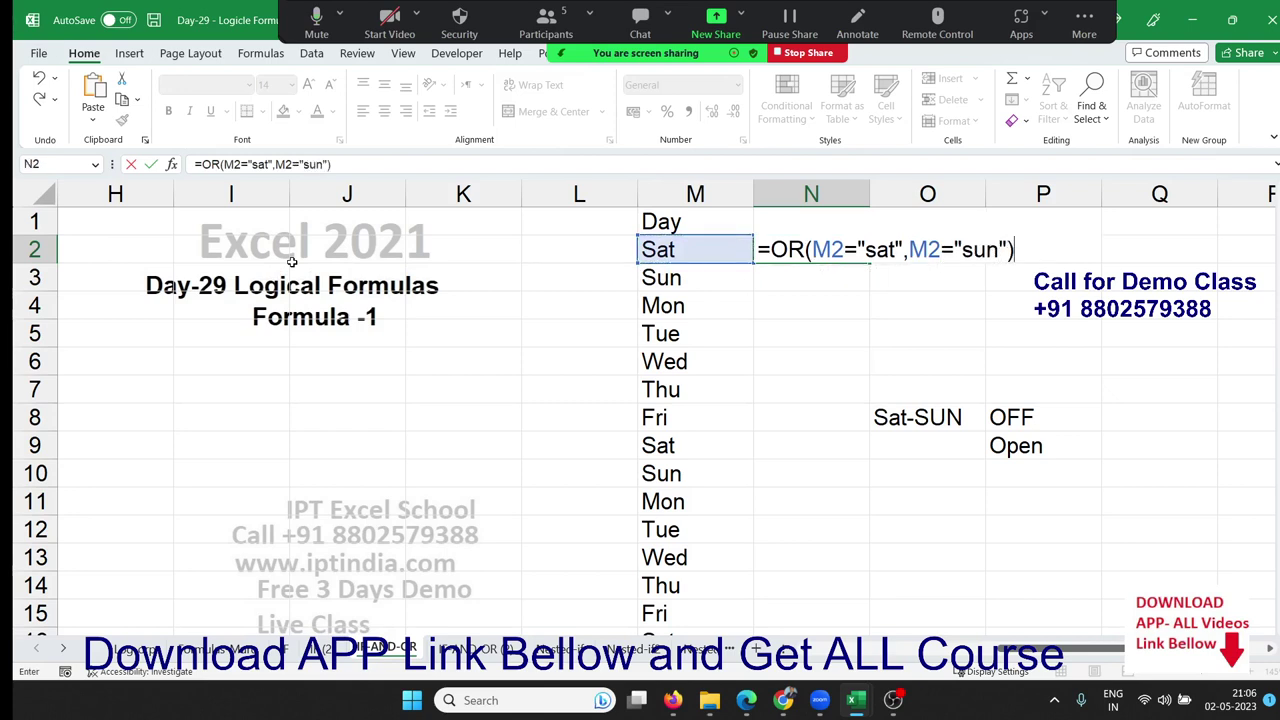
{"action": "key", "text": "Return"}
{"action": "key", "text": "Up"}
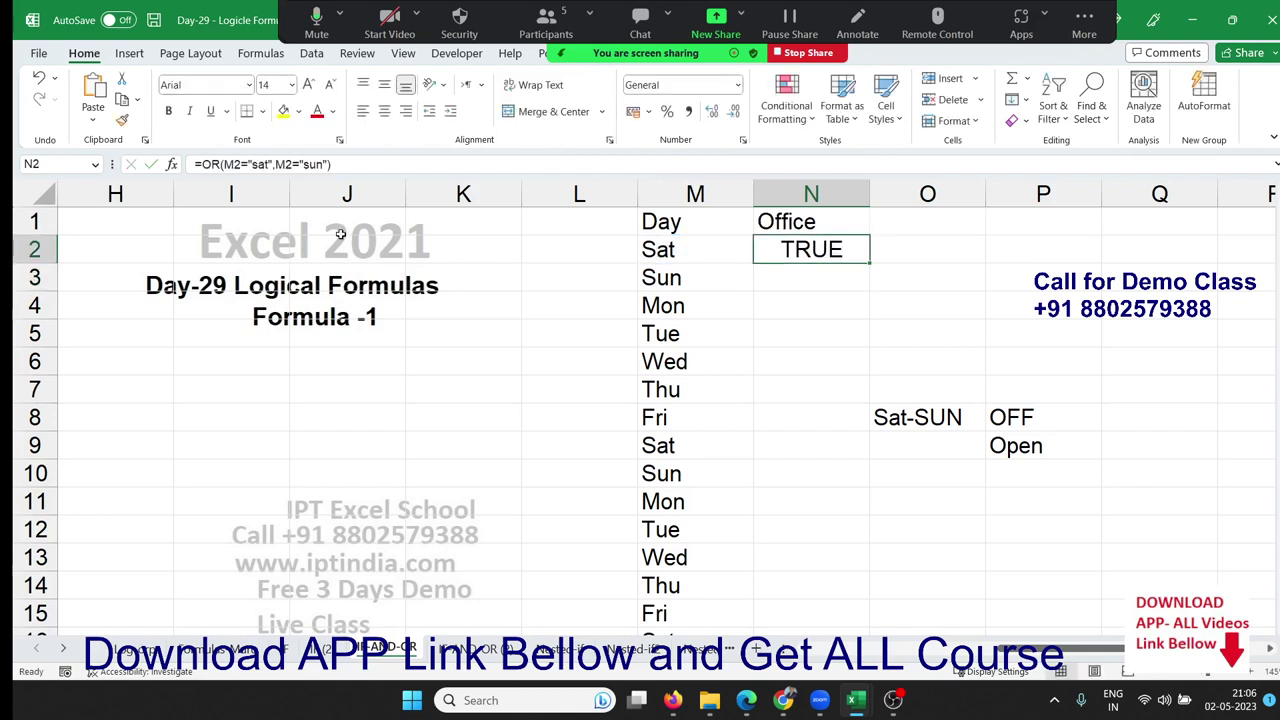
Step: Change N2 to =IF(OR(M2="sat",M2="sun"),"OFF","Open") and fill it down the day list
{"action": "double_click", "coordinate": [784, 252]}
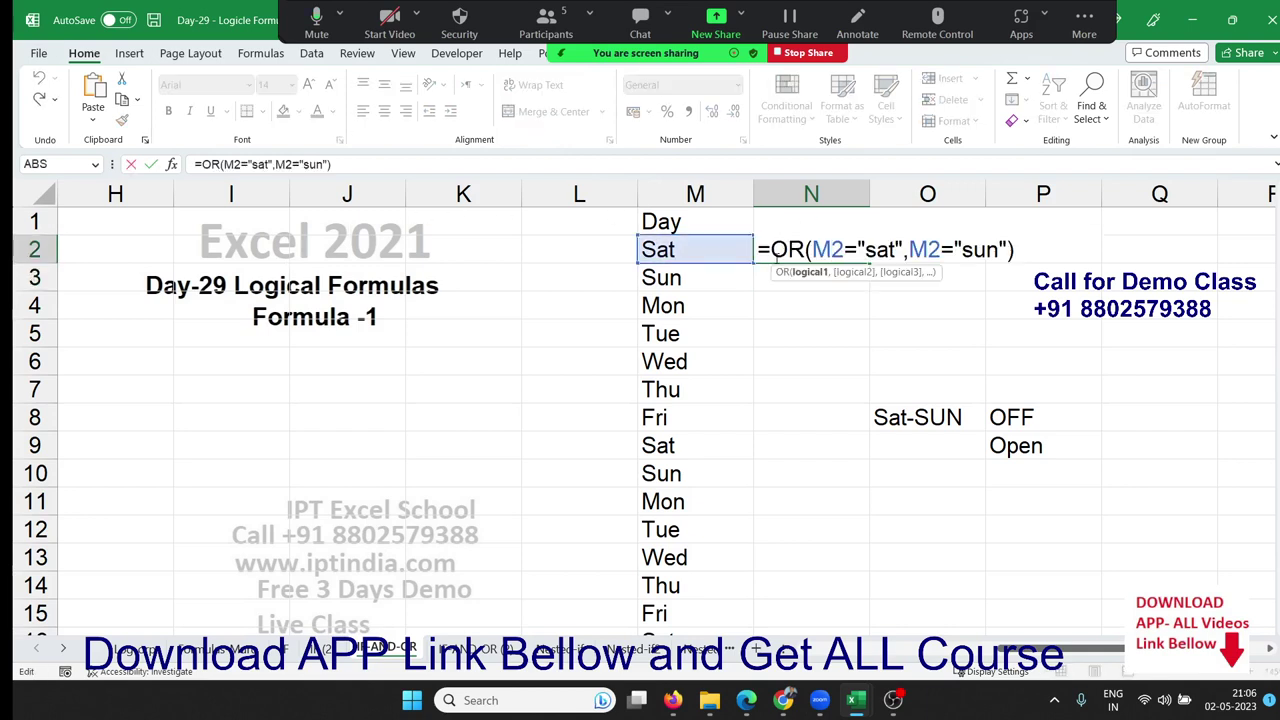
{"action": "left_click", "coordinate": [782, 256]}
{"action": "type", "text": "if"}
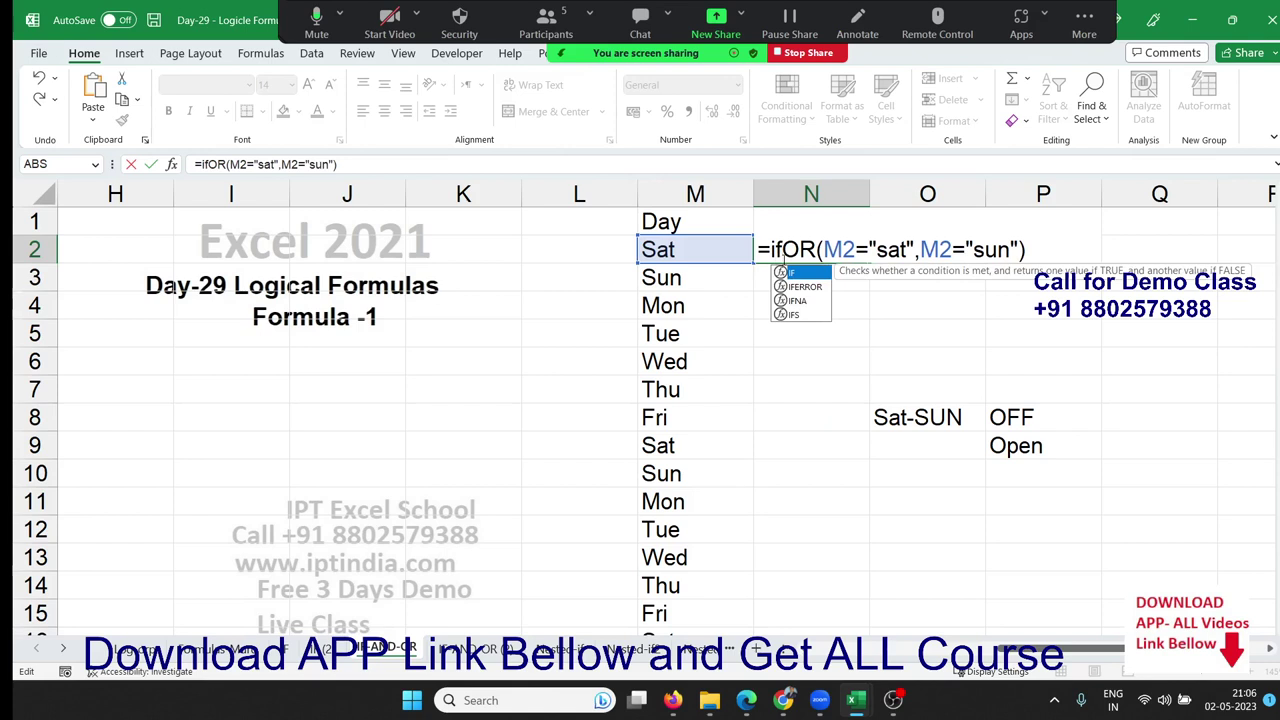
{"action": "key", "text": "Tab"}
{"action": "left_click", "coordinate": [1041, 249]}
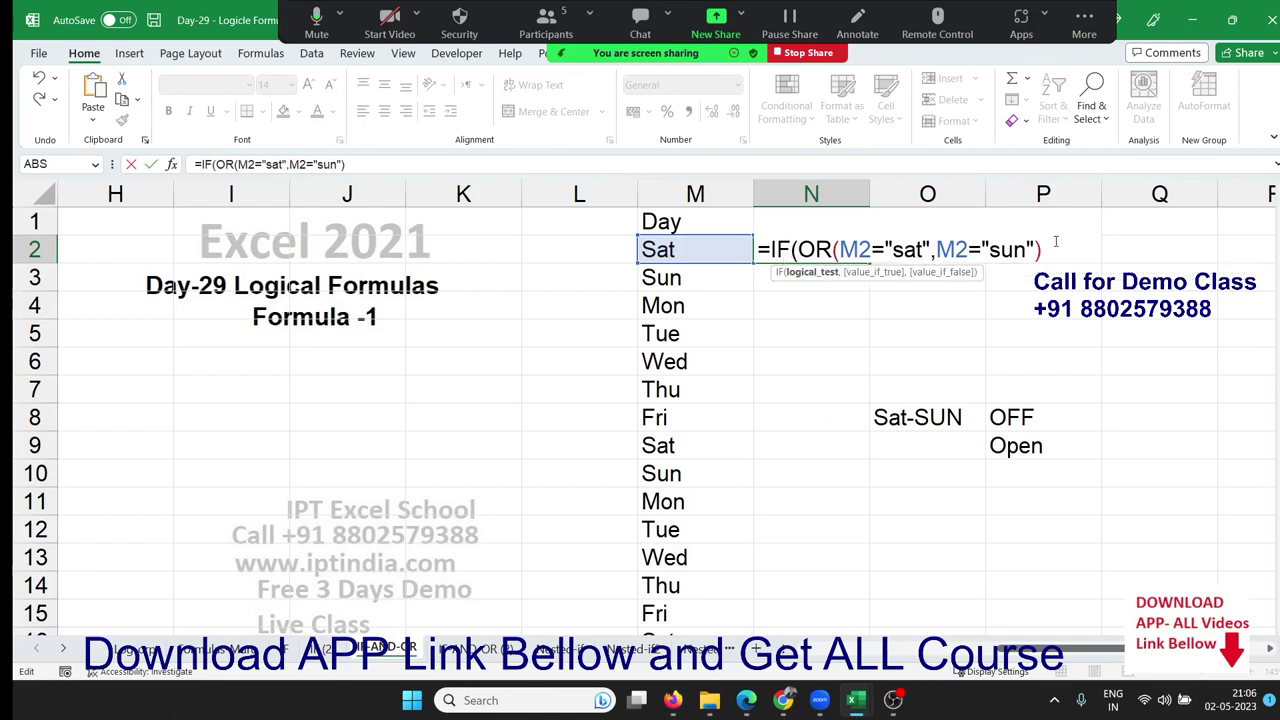
{"action": "type", "text": ",\""}
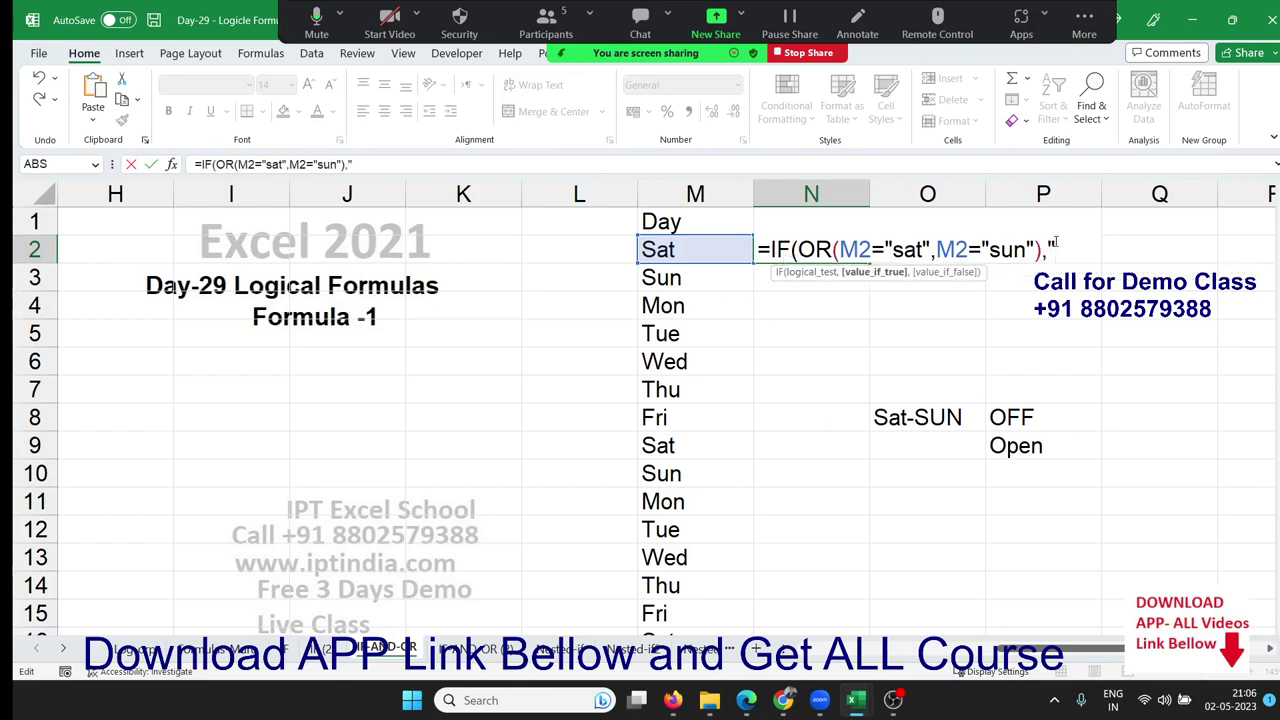
{"action": "type", "text": "OFF"}
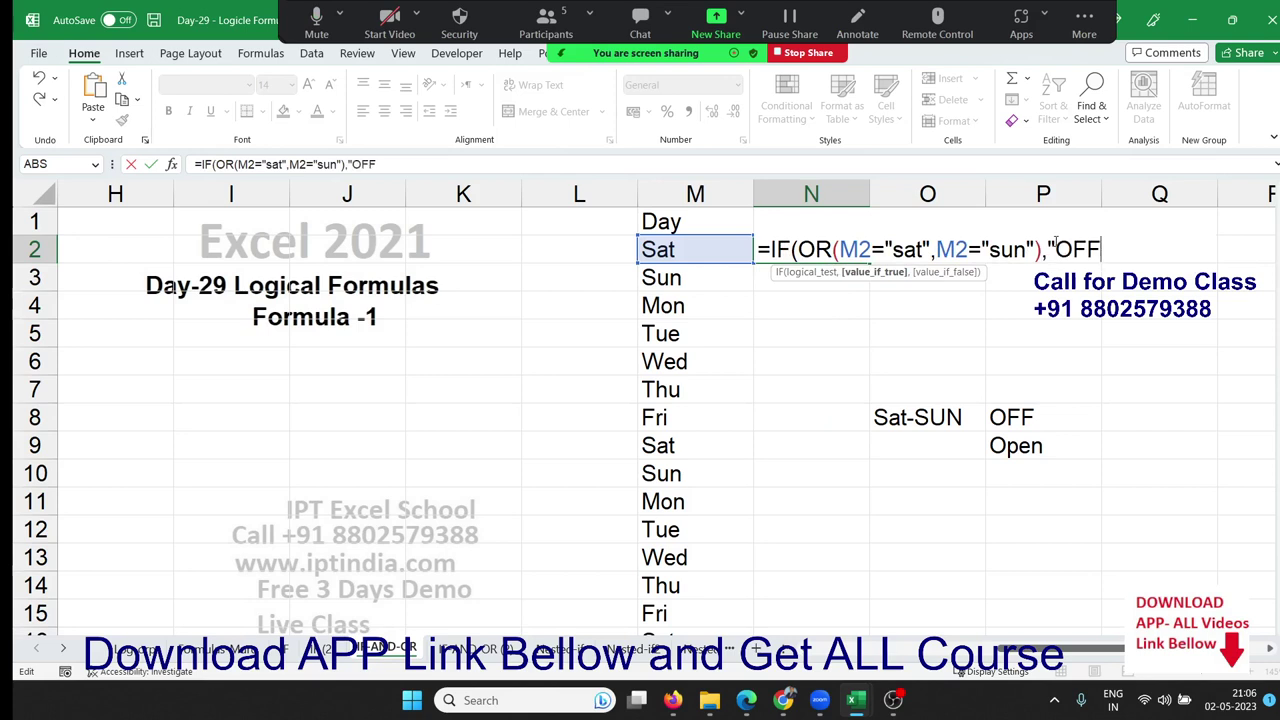
{"action": "type", "text": "\","}
{"action": "type", "text": "O"}
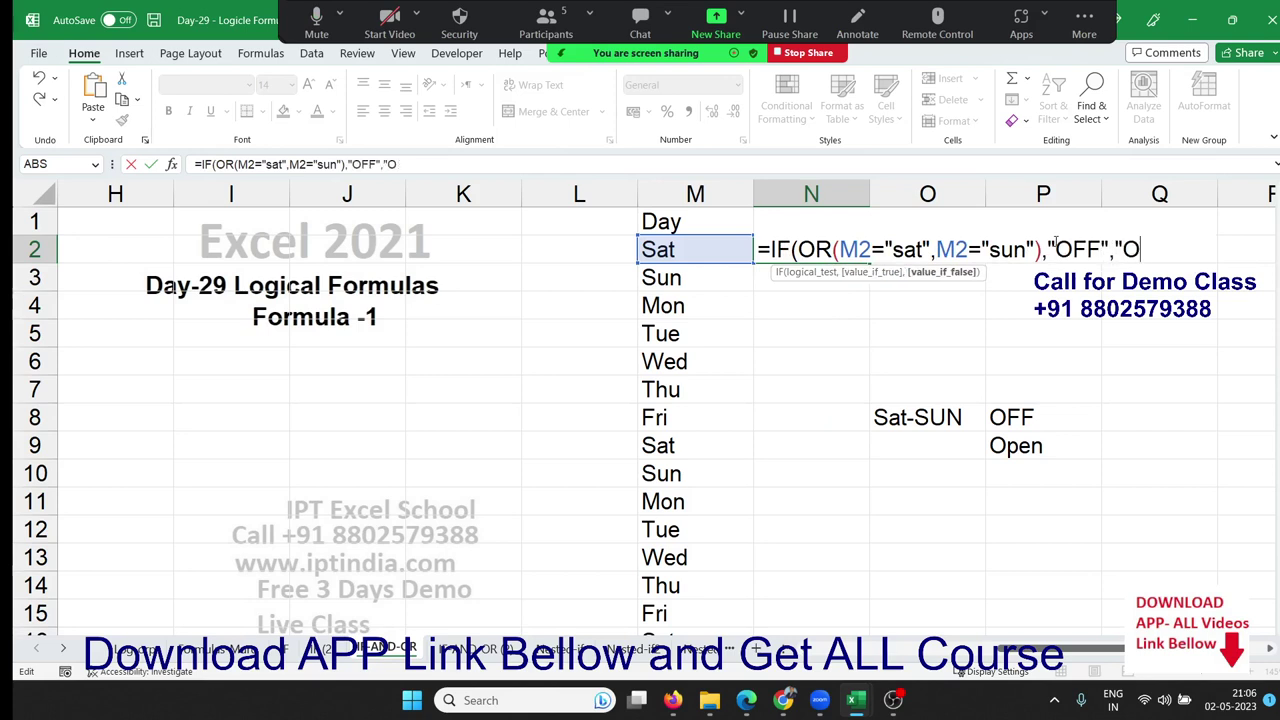
{"action": "type", "text": "pen"}
{"action": "key", "text": "BackSpace"}
{"action": "type", "text": "n"}
{"action": "type", "text": "\""}
{"action": "key", "text": "Return"}
{"action": "key", "text": "Return"}
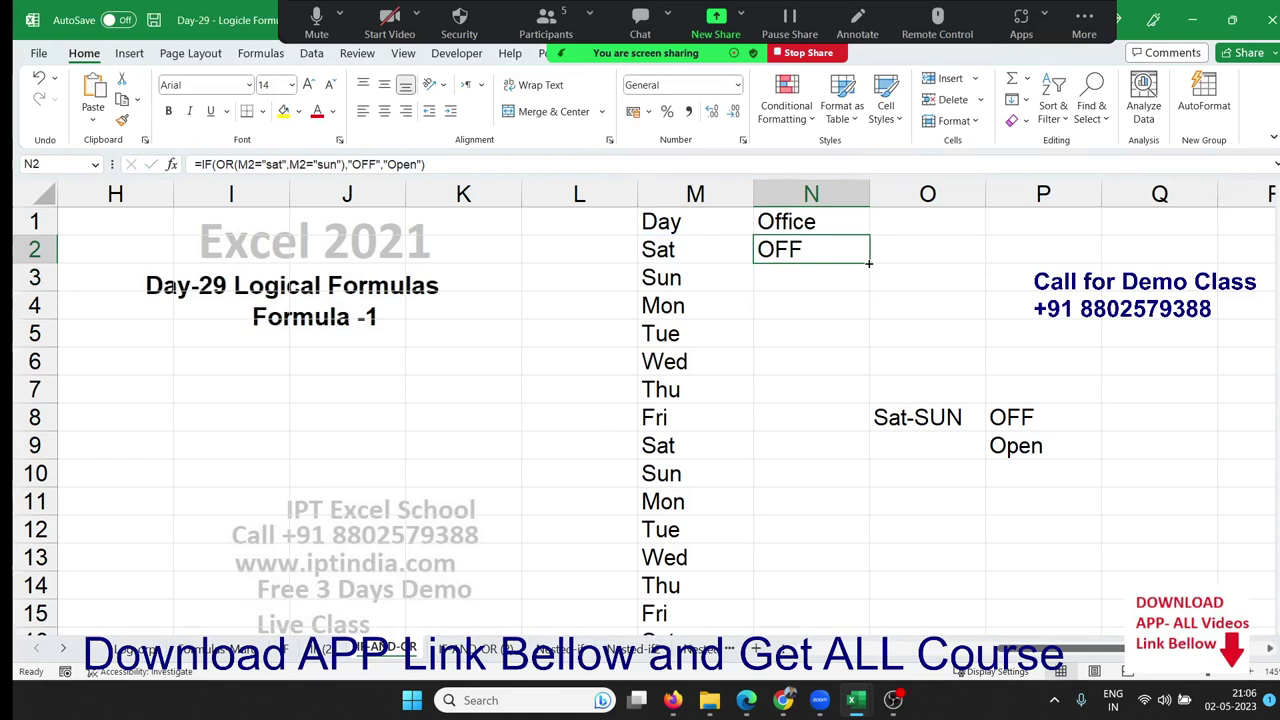
{"action": "double_click", "coordinate": [870, 263]}
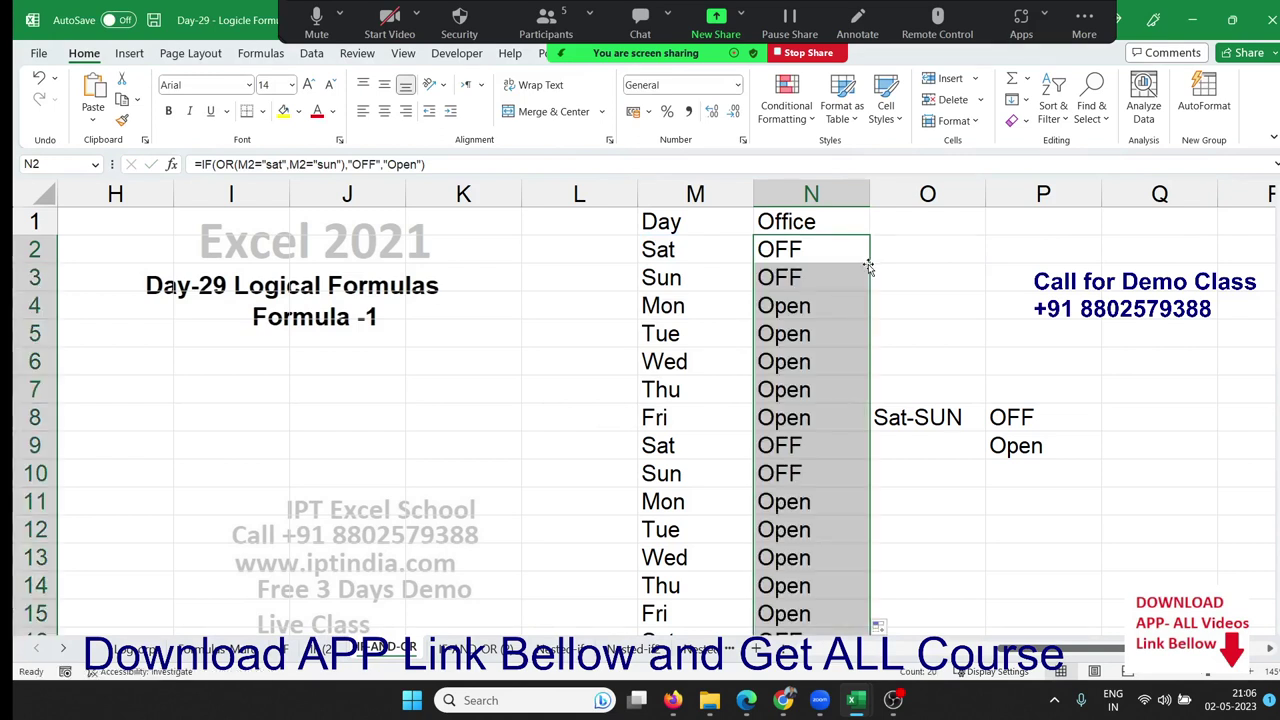
{"action": "scroll", "coordinate": [868, 270], "scroll_direction": "down", "scroll_amount": 2}
Step: Review the Sales table and 50-80 note, then return to the Office formula in N2
{"action": "scroll", "coordinate": [868, 280], "scroll_direction": "up", "scroll_amount": 2}
{"action": "key", "text": "Left"}
{"action": "key", "text": "Left"}
{"action": "key", "text": "Home"}
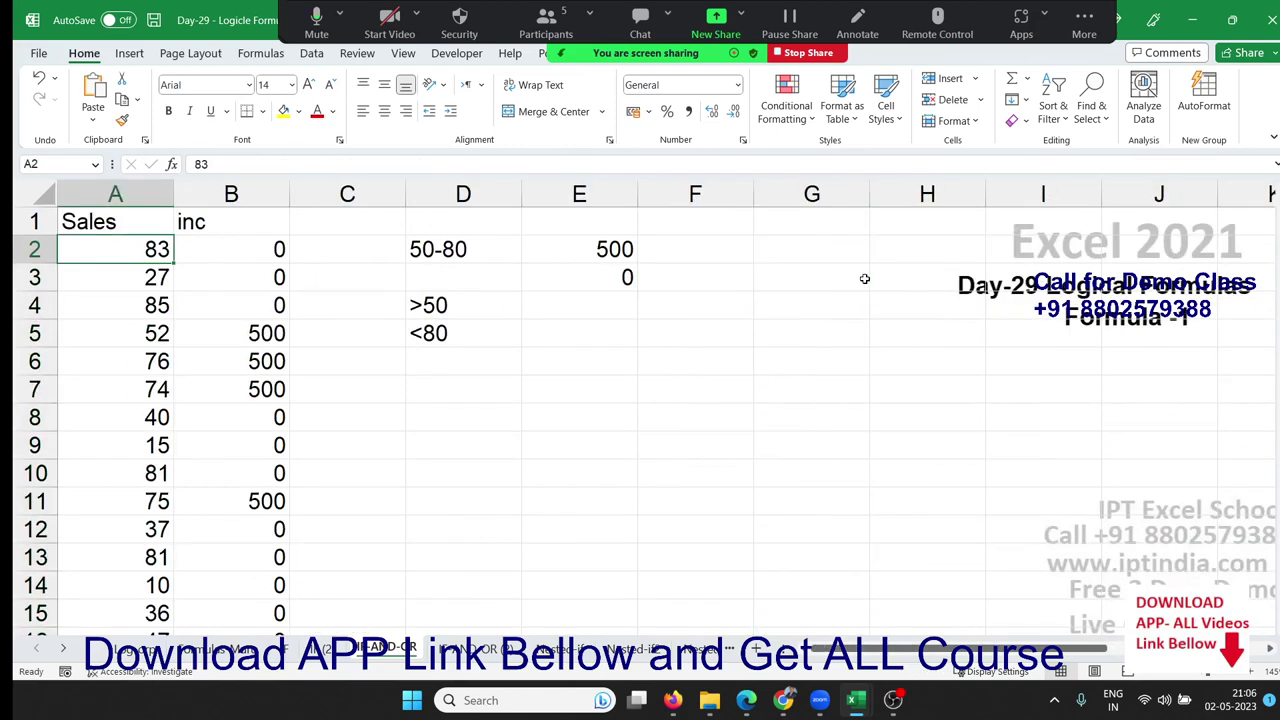
{"action": "key", "text": "Right"}
{"action": "key", "text": "Right"}
{"action": "key", "text": "Right"}
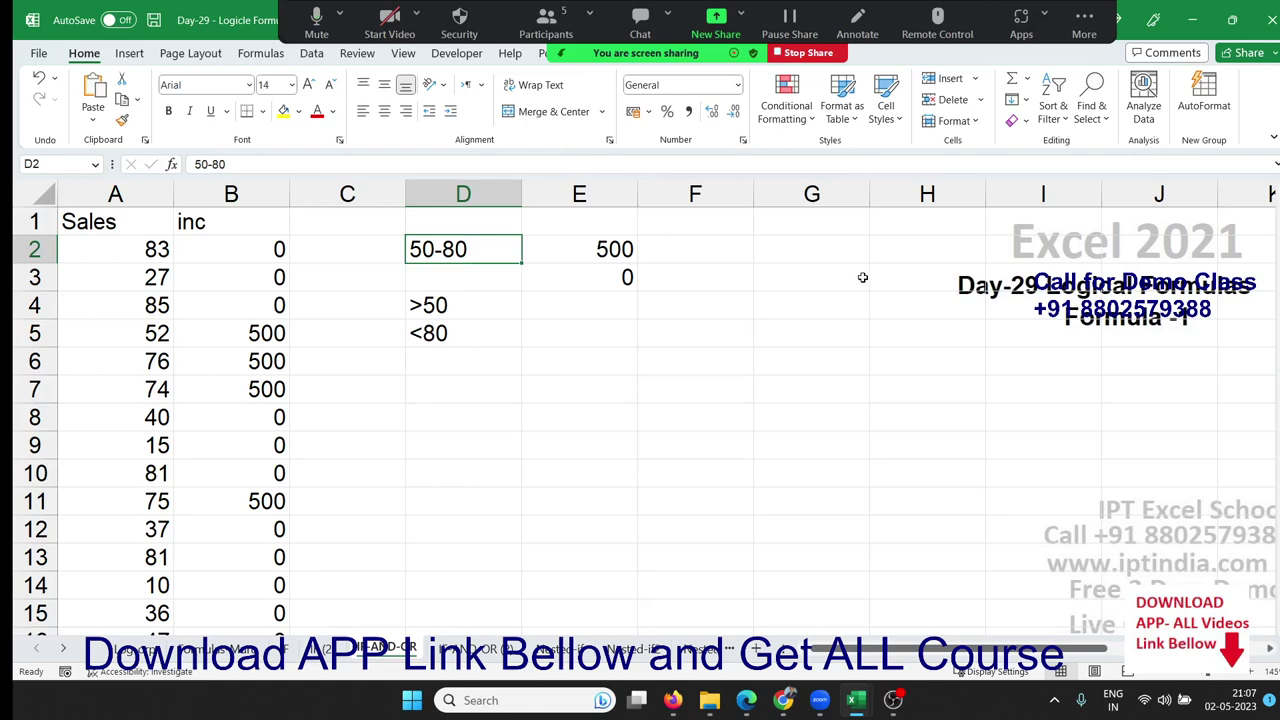
{"action": "key", "text": "Right"}
{"action": "key", "text": "Right"}
{"action": "key", "text": "Right"}
{"action": "key", "text": "Right"}
{"action": "key", "text": "Right"}
{"action": "key", "text": "Right"}
{"action": "key", "text": "Right"}
{"action": "key", "text": "Left"}
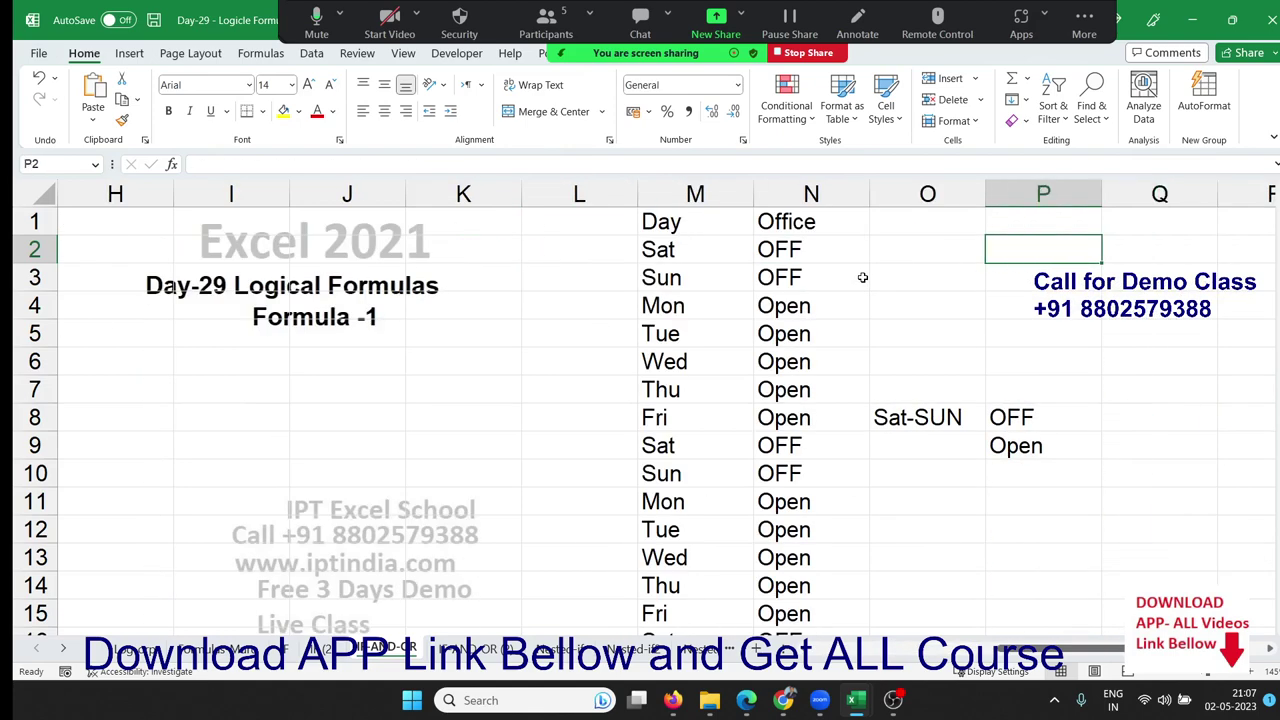
{"action": "key", "text": "Left"}
{"action": "key", "text": "Left"}
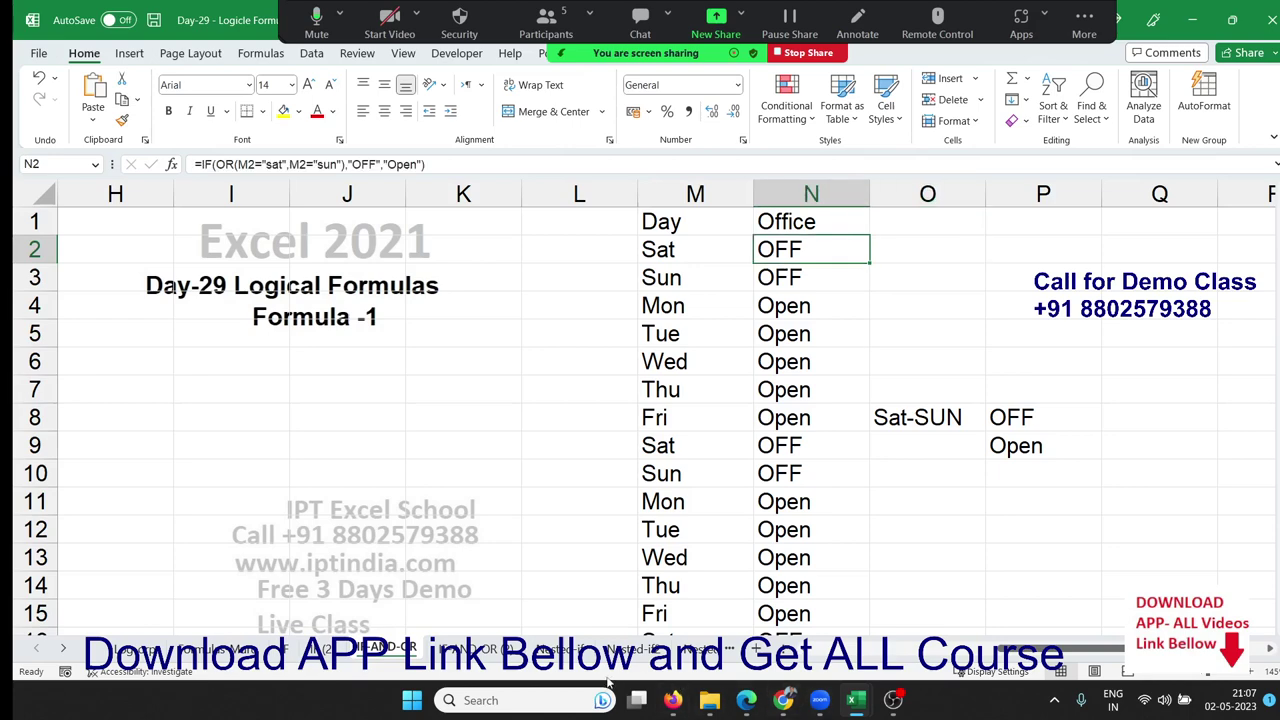
Step: On the IF-AND-OR (2) sheet, clear the old Result values in F2:F14
{"action": "left_click", "coordinate": [480, 648]}
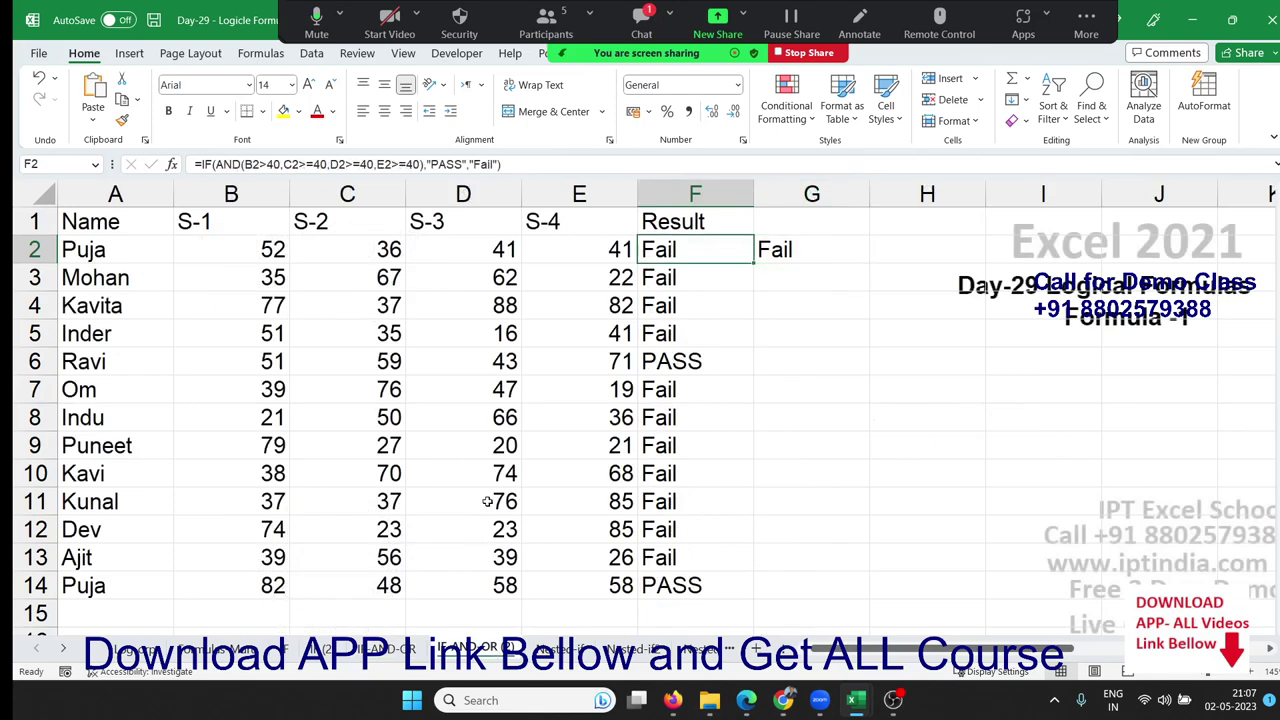
{"action": "left_click", "coordinate": [464, 417]}
{"action": "left_click_drag", "start_coordinate": [658, 283], "coordinate": [674, 251]}
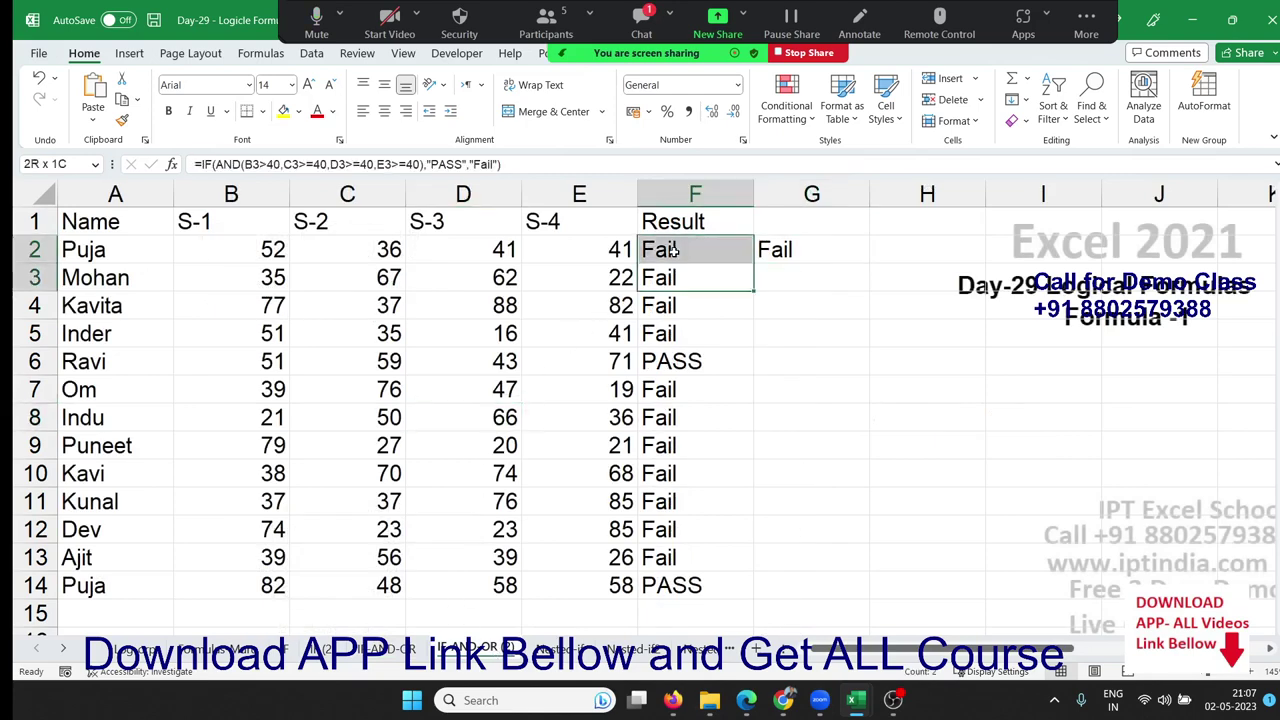
{"action": "left_click", "coordinate": [673, 249]}
{"action": "key", "text": "ctrl+shift+Down"}
{"action": "key", "text": "Delete"}
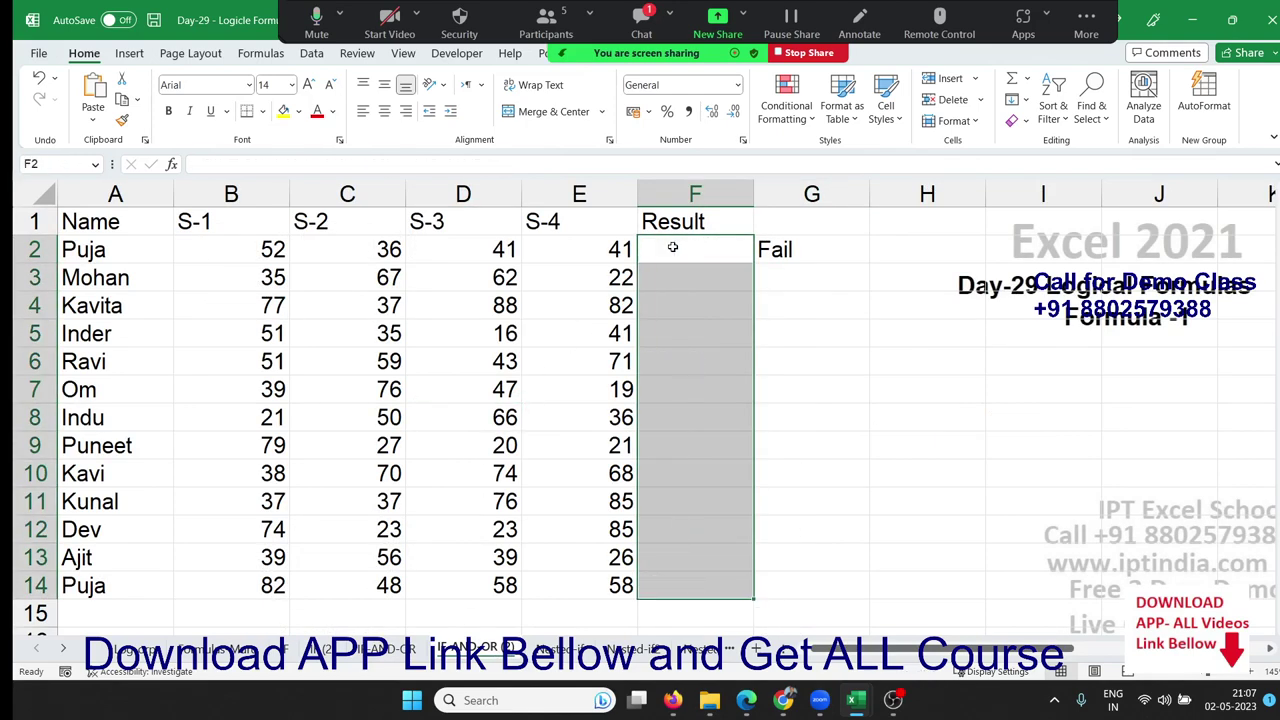
Step: Delete the stray Fail in G2 and select the B2:E14 marks for review
{"action": "key", "text": "Right"}
{"action": "key", "text": "Delete"}
{"action": "key", "text": "Left"}
{"action": "key", "text": "Left"}
{"action": "key", "text": "Left"}
{"action": "key", "text": "Left"}
{"action": "key", "text": "Left"}
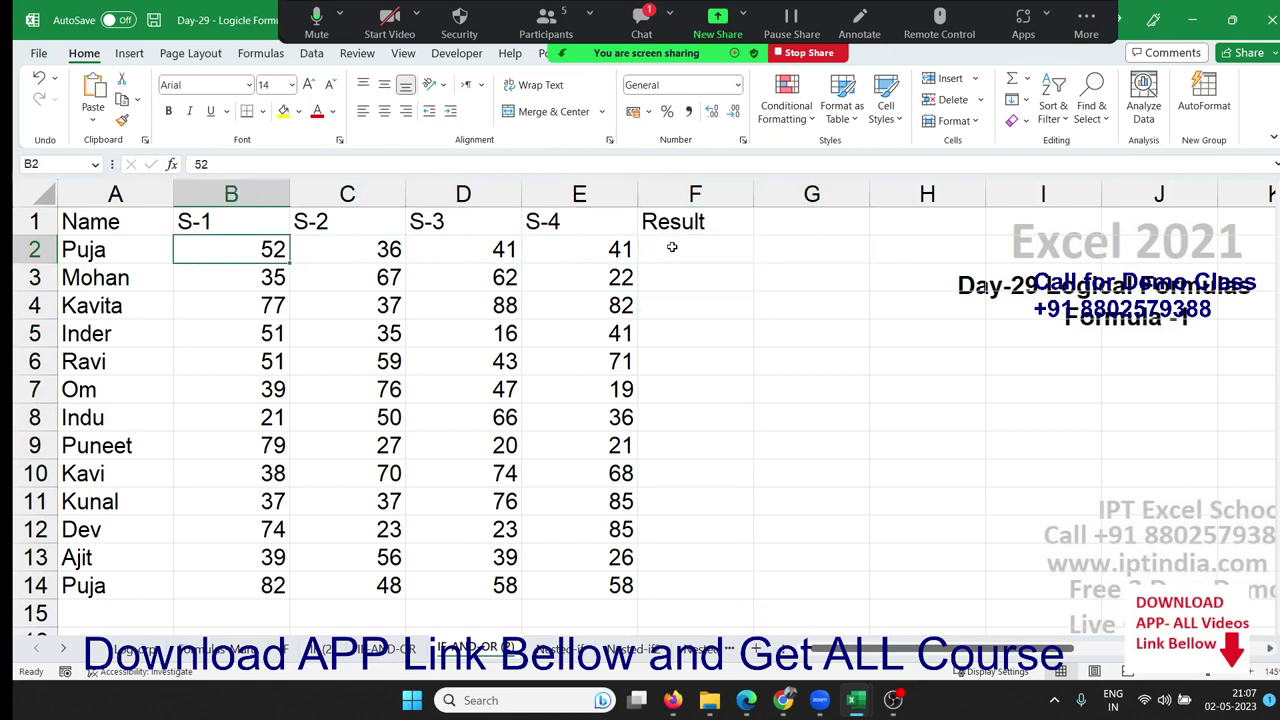
{"action": "key", "text": "shift+Right"}
{"action": "key", "text": "shift+Right"}
{"action": "key", "text": "shift+Right"}
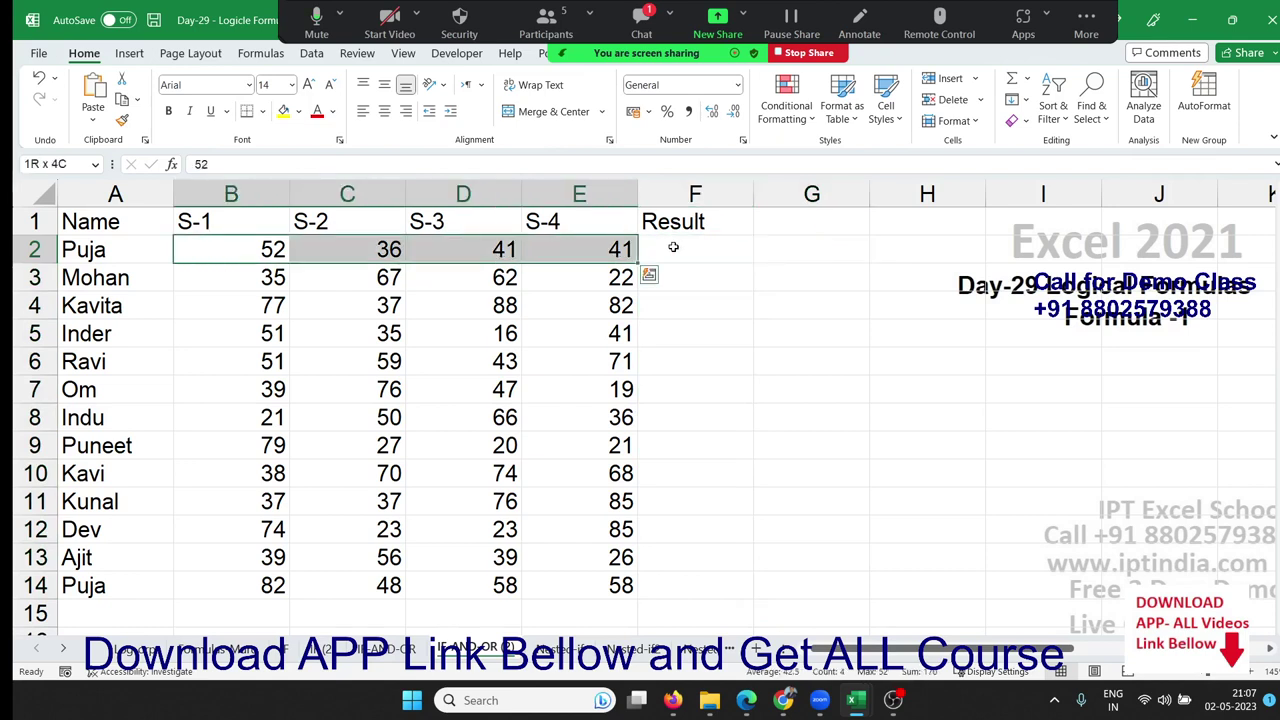
{"action": "key", "text": "ctrl+shift+Down"}
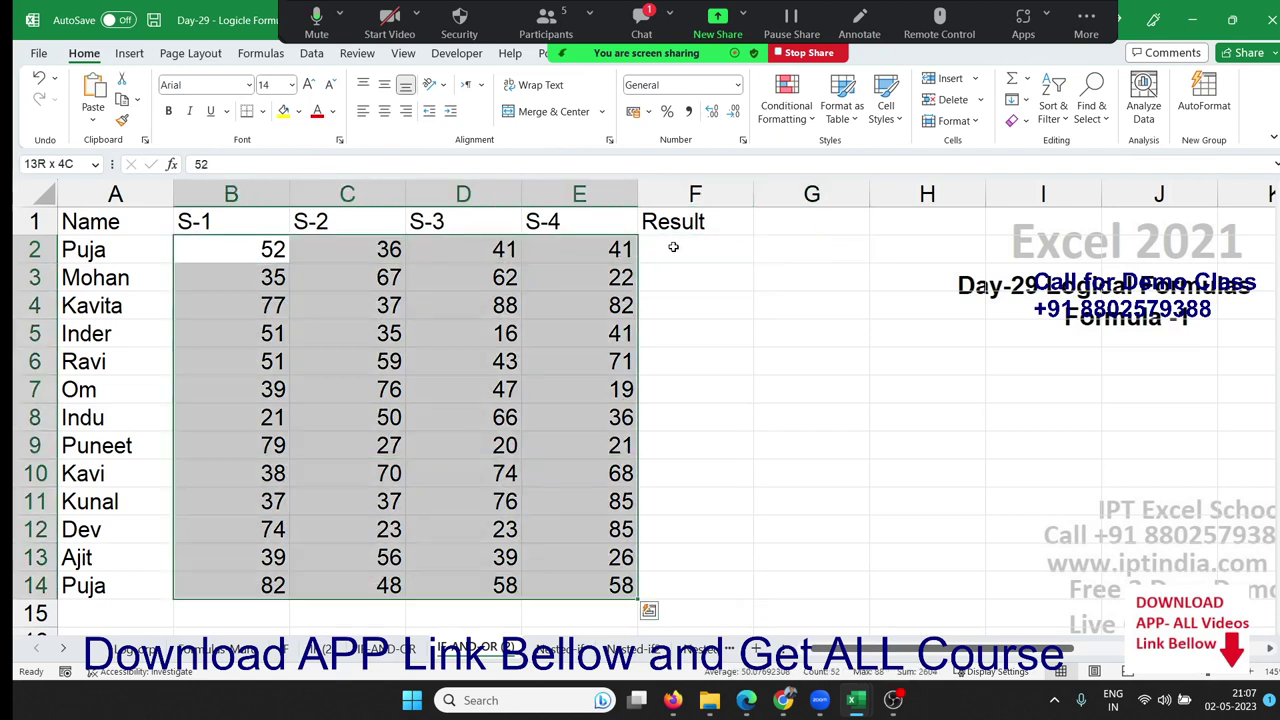
{"action": "key", "text": "Right"}
{"action": "key", "text": "Right"}
{"action": "key", "text": "Right"}
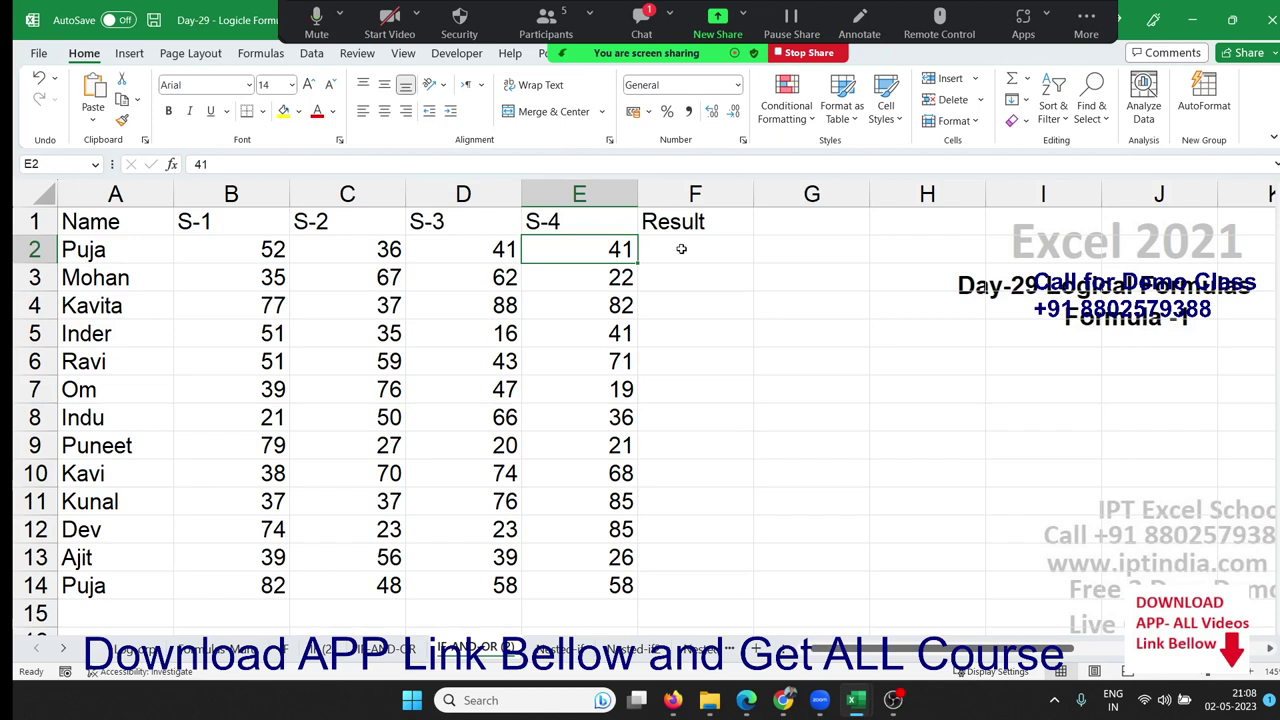
{"action": "left_click", "coordinate": [681, 249]}
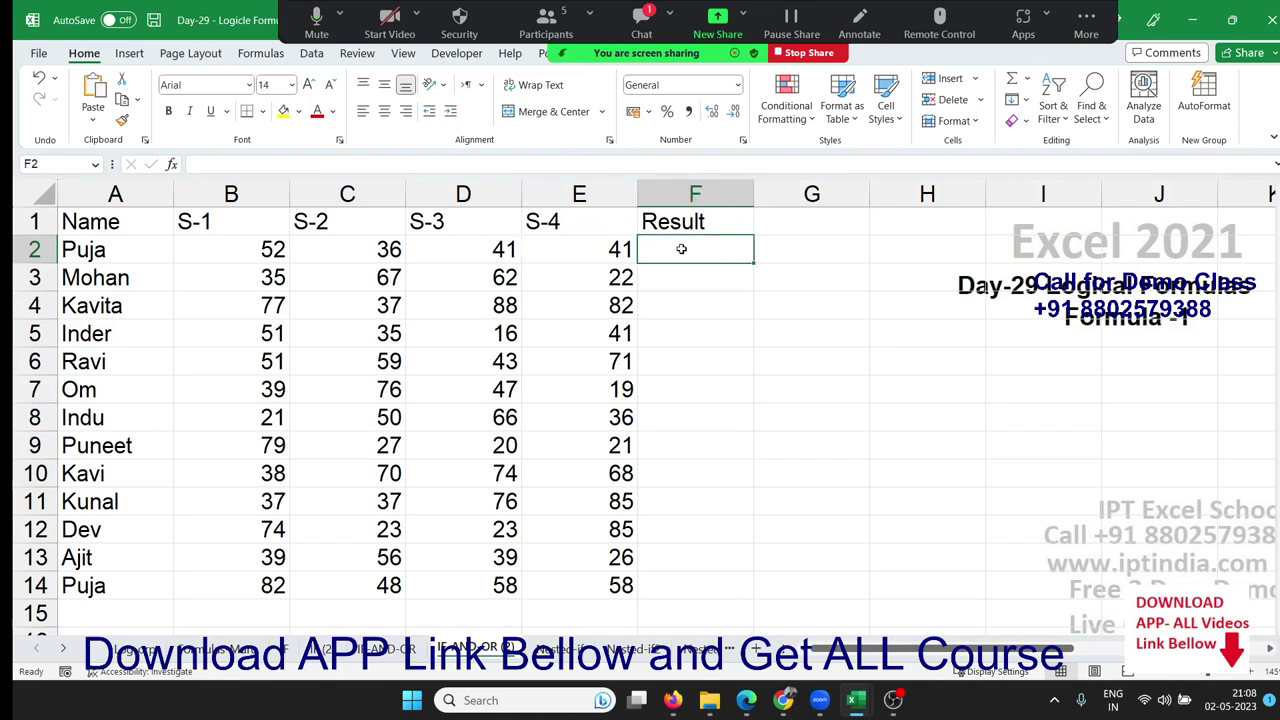
Step: Start an AND formula in F2 testing B2>=40 and C2>=40
{"action": "type", "text": "=an"}
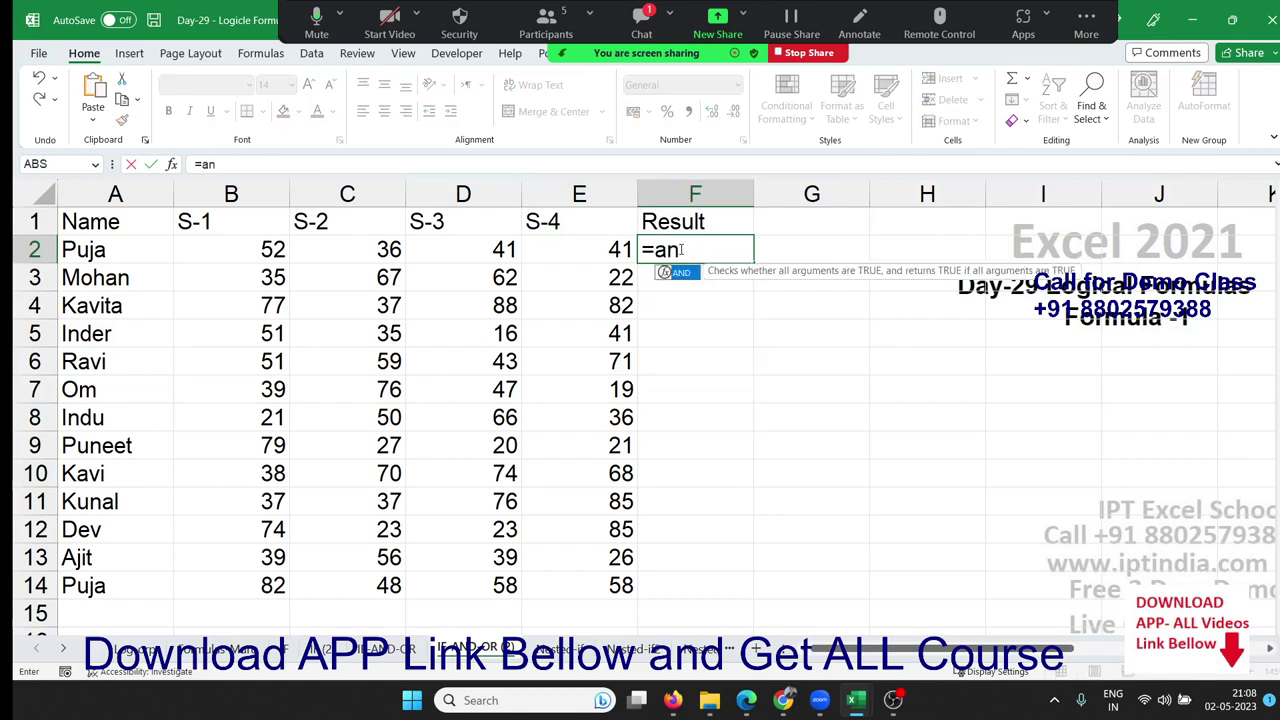
{"action": "key", "text": "Tab"}
{"action": "key", "text": "Left"}
{"action": "key", "text": "Left"}
{"action": "key", "text": "Left"}
{"action": "key", "text": "Left"}
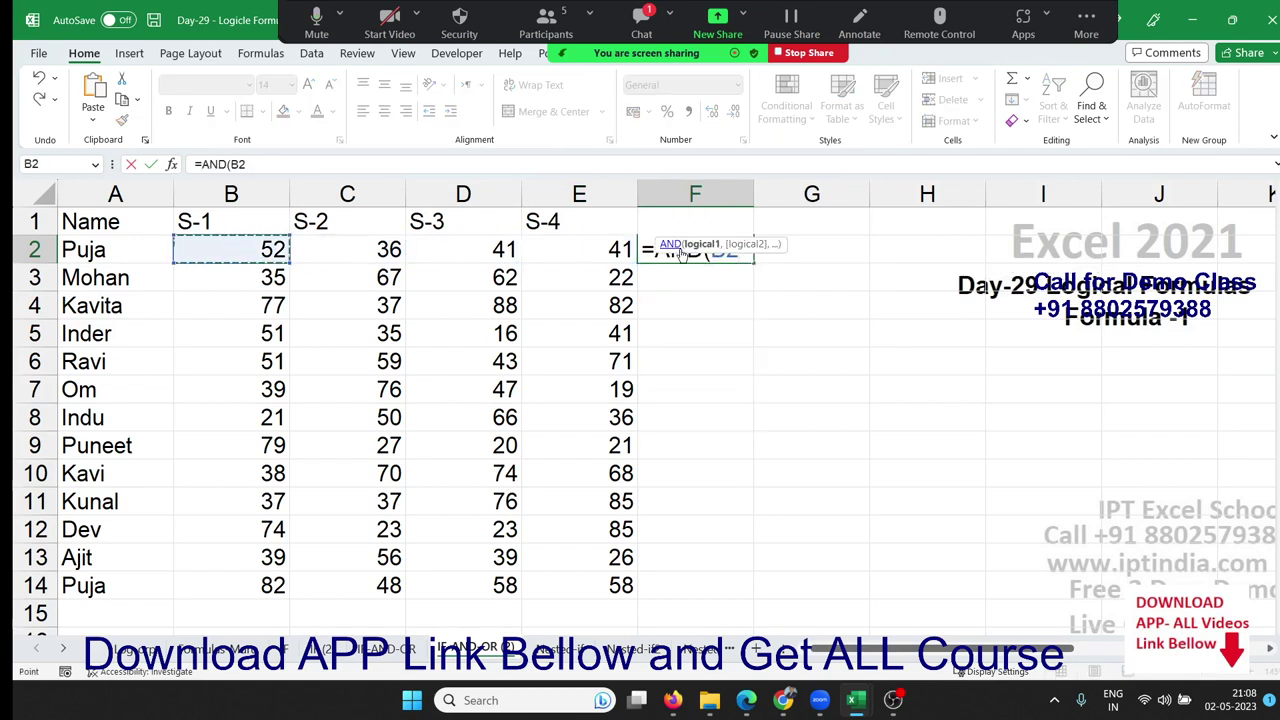
{"action": "type", "text": ">"}
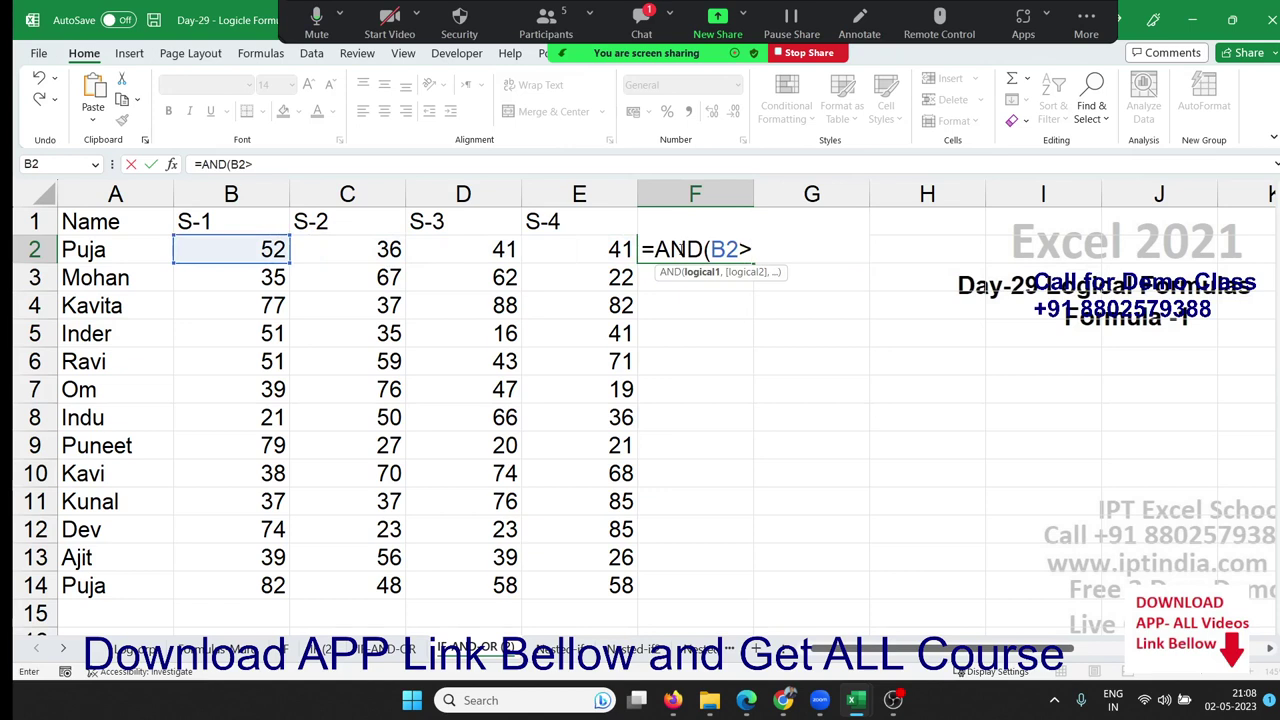
{"action": "type", "text": "="}
{"action": "type", "text": "40,"}
{"action": "key", "text": "Left"}
{"action": "key", "text": "Left"}
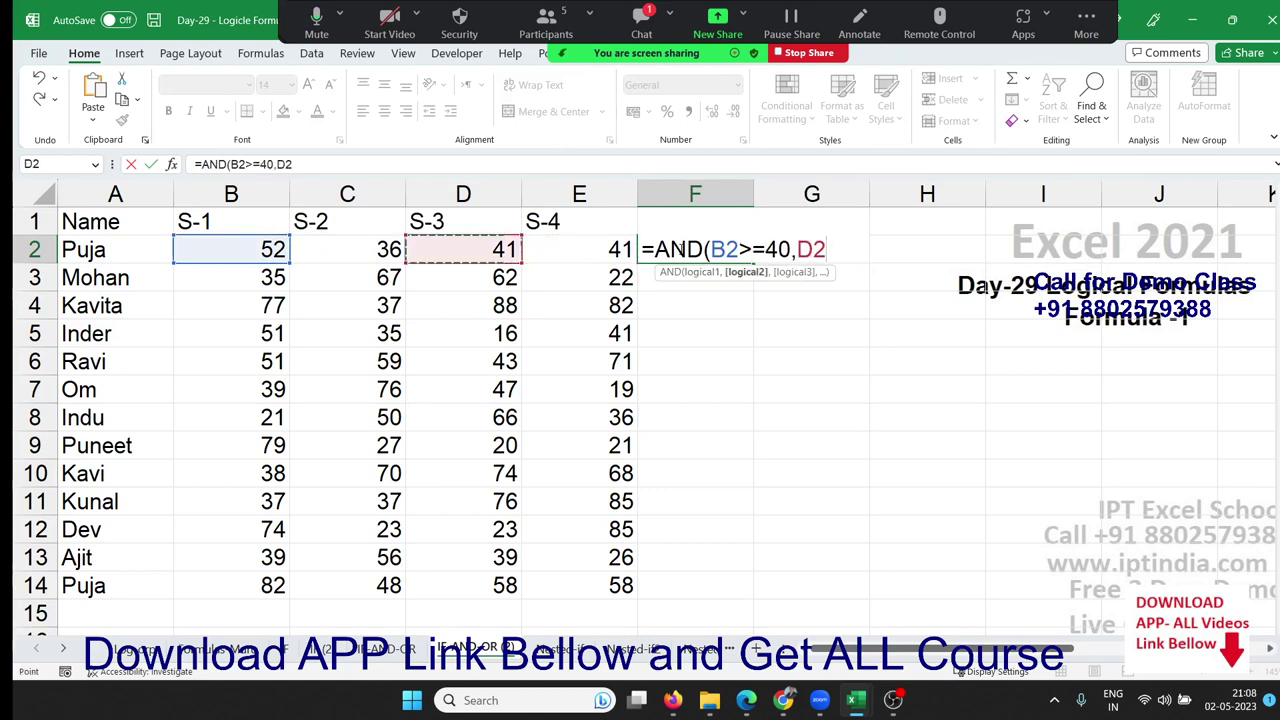
{"action": "key", "text": "Left"}
{"action": "type", "text": "<"}
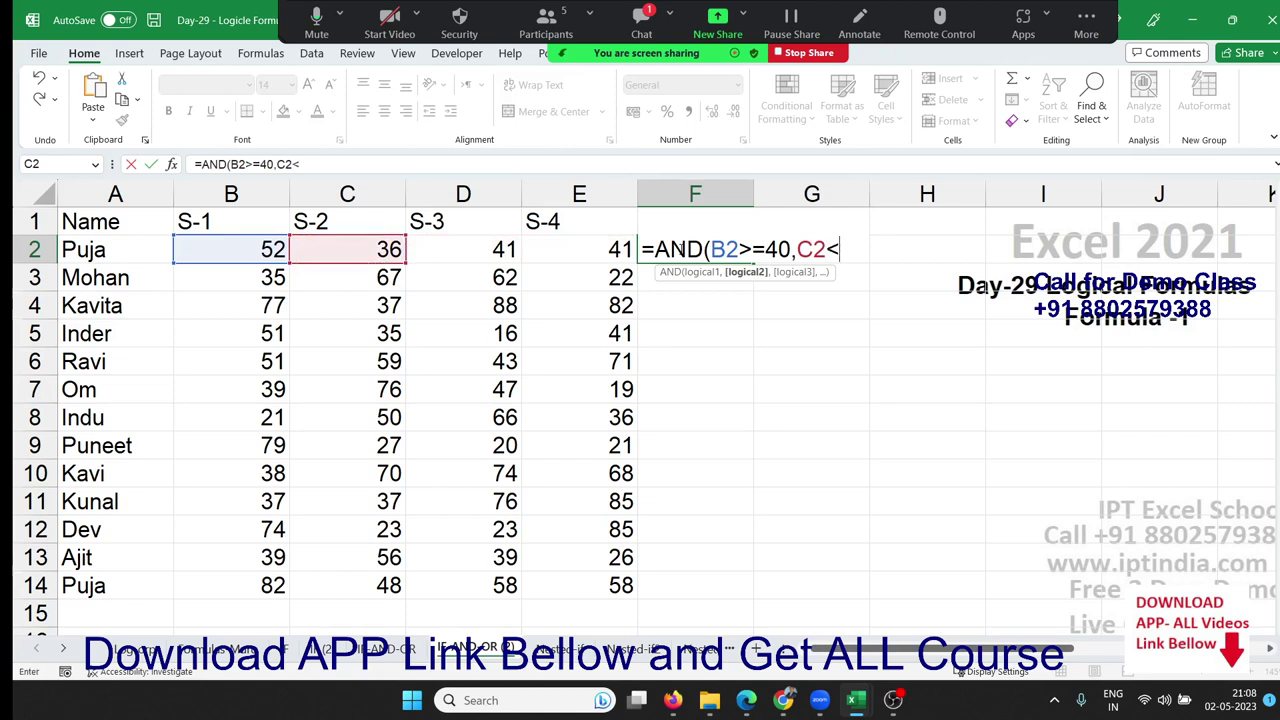
{"action": "key", "text": "BackSpace"}
{"action": "type", "text": ">=4"}
{"action": "type", "text": "0,"}
Step: Complete it as =AND(B2>=40,C2>=40,D2>=40,E2>=40), which returns FALSE
{"action": "key", "text": "Left"}
{"action": "key", "text": "Left"}
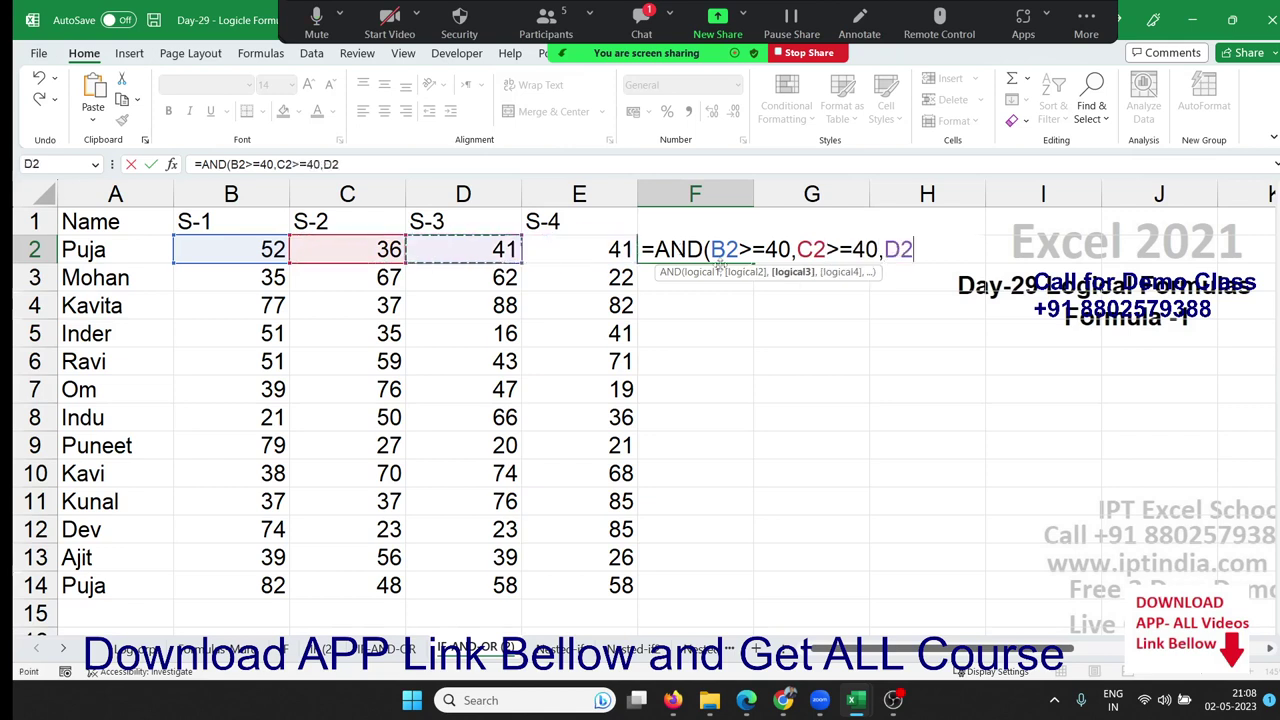
{"action": "type", "text": ">=40"}
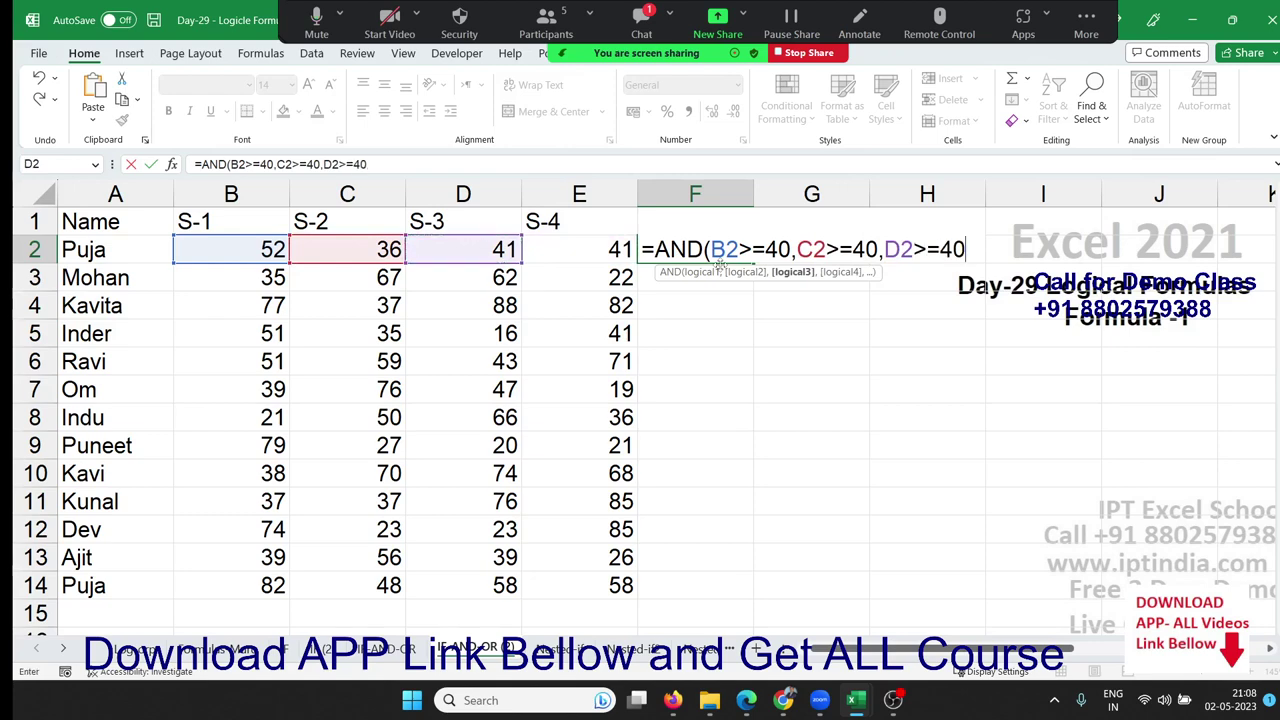
{"action": "type", "text": ","}
{"action": "key", "text": "Left"}
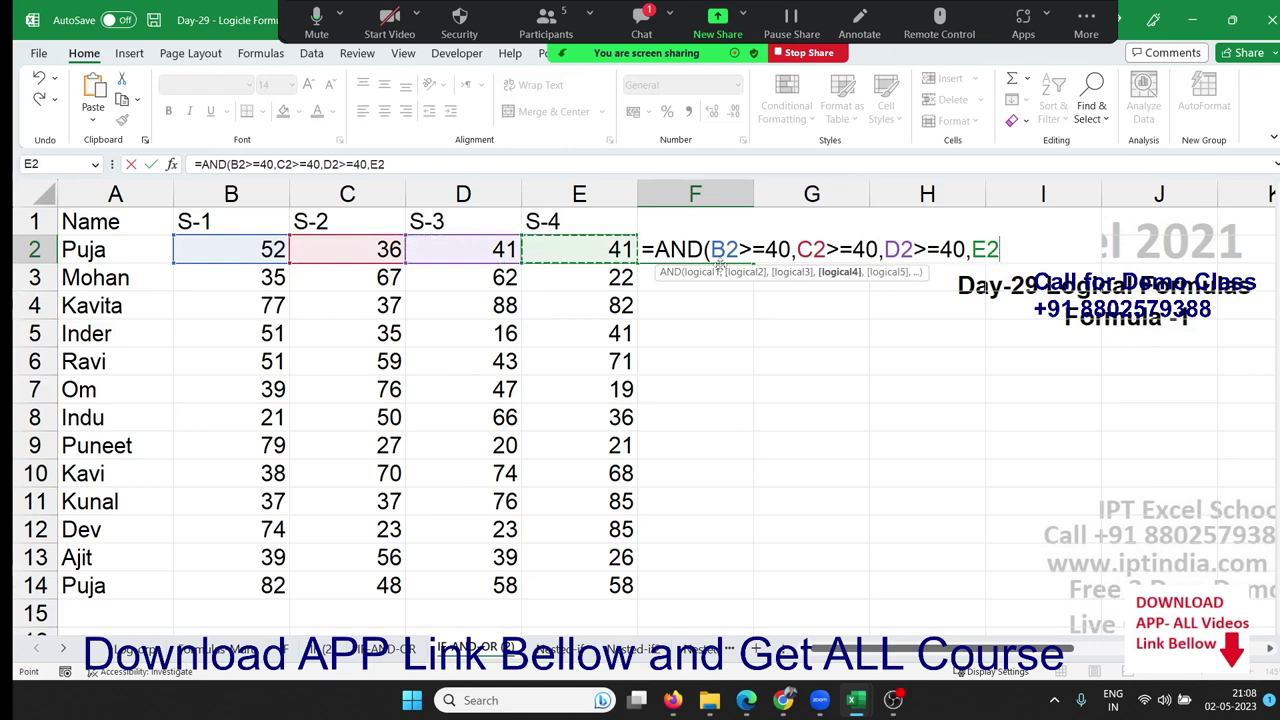
{"action": "type", "text": ">="}
{"action": "key", "text": "Page_Down"}
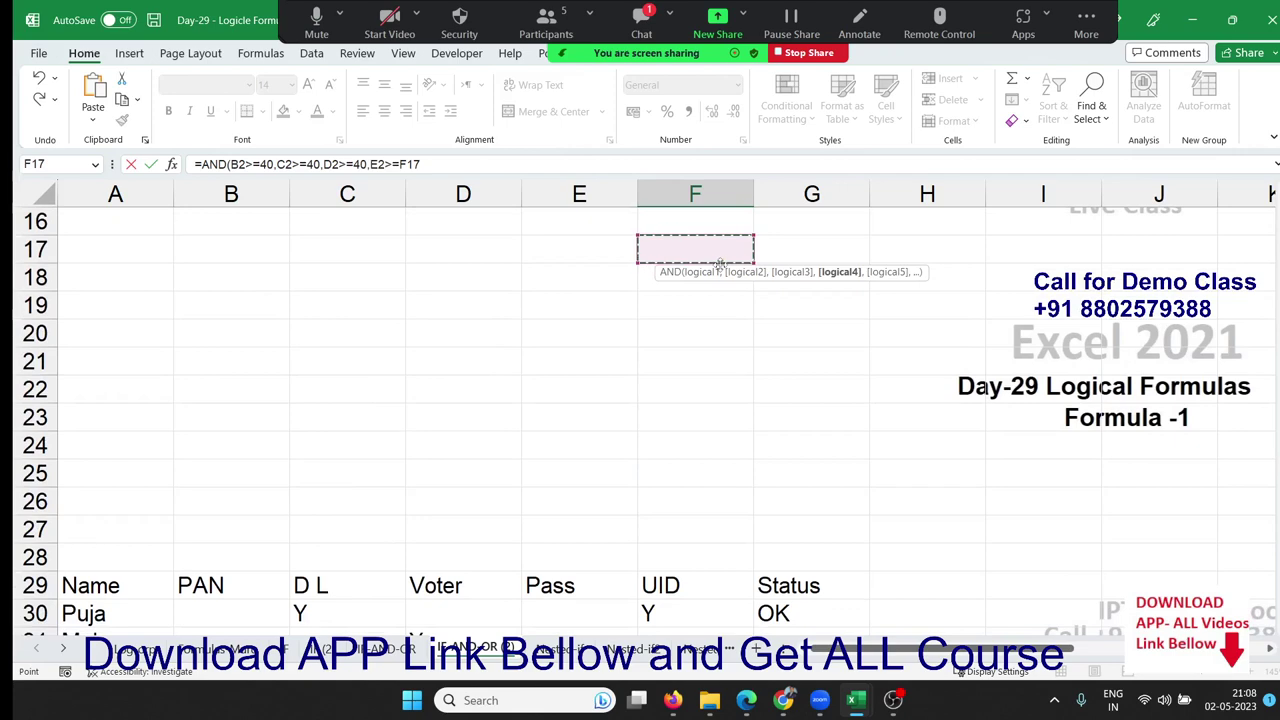
{"action": "key", "text": "Up"}
{"action": "key", "text": "BackSpace"}
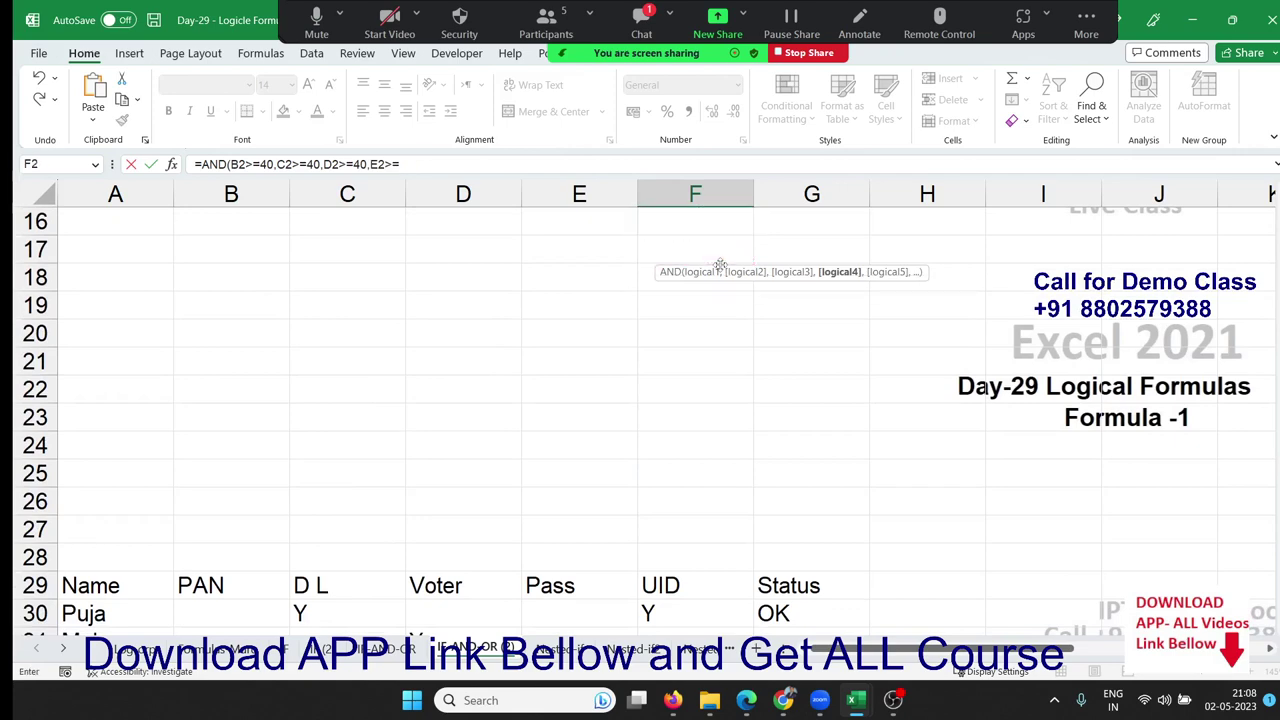
{"action": "type", "text": "40"}
{"action": "key", "text": "Return"}
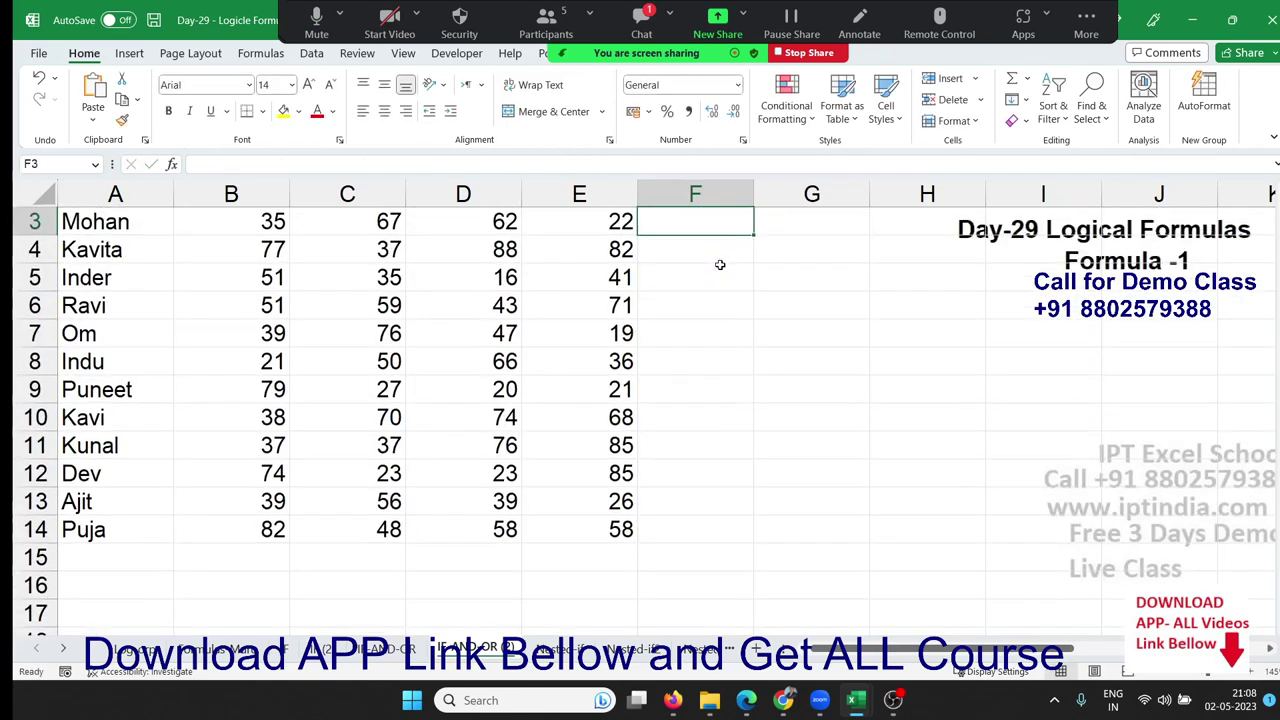
{"action": "scroll", "coordinate": [720, 264], "scroll_direction": "up", "scroll_amount": 2}
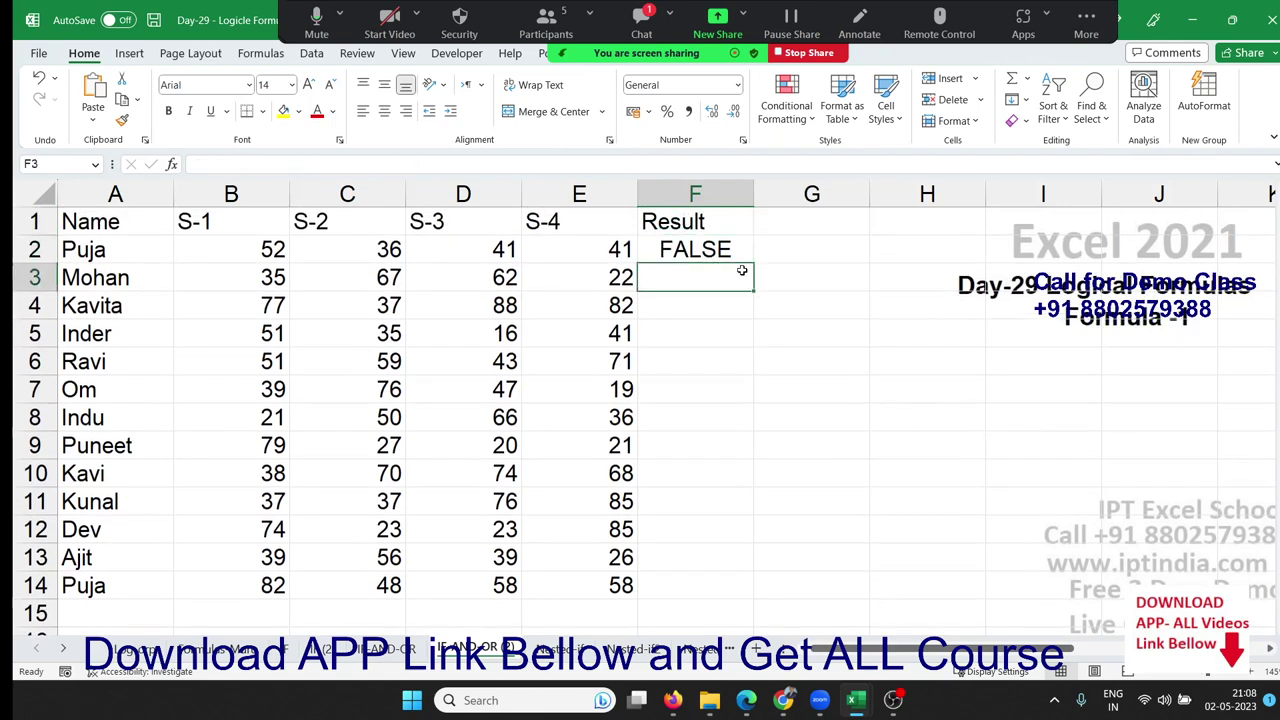
{"action": "left_click", "coordinate": [732, 248]}
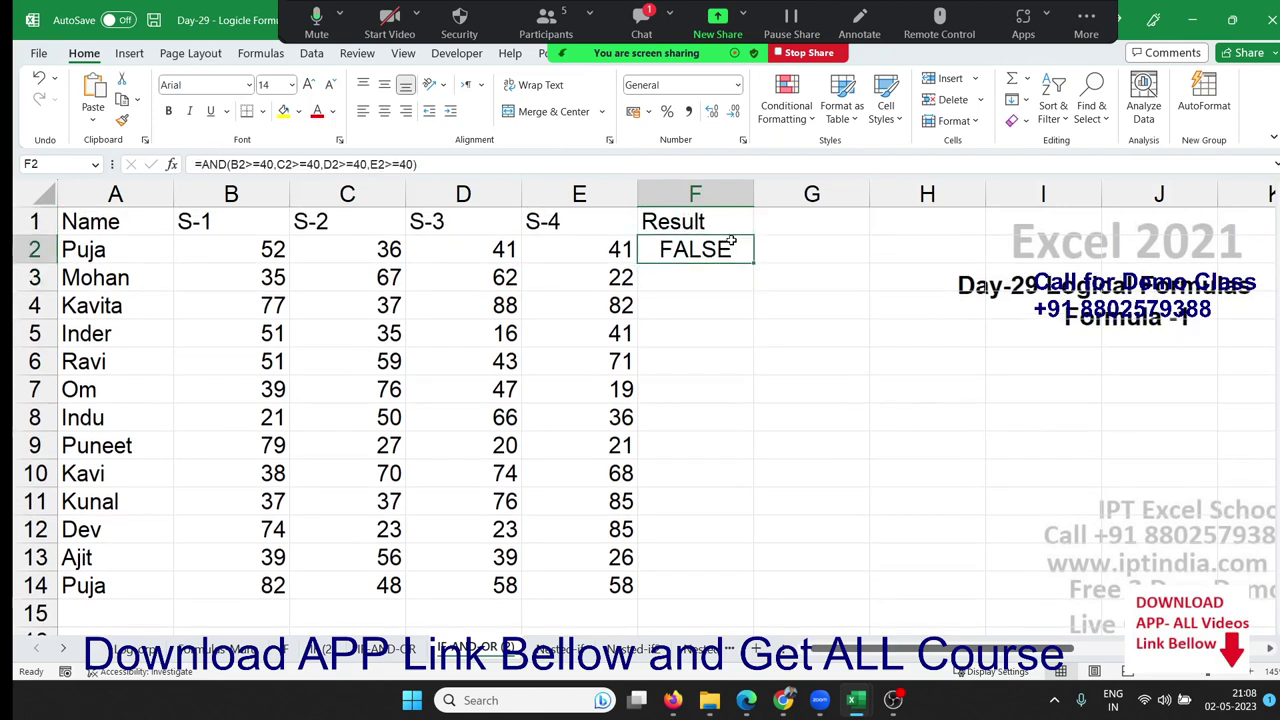
{"action": "left_click", "coordinate": [780, 250]}
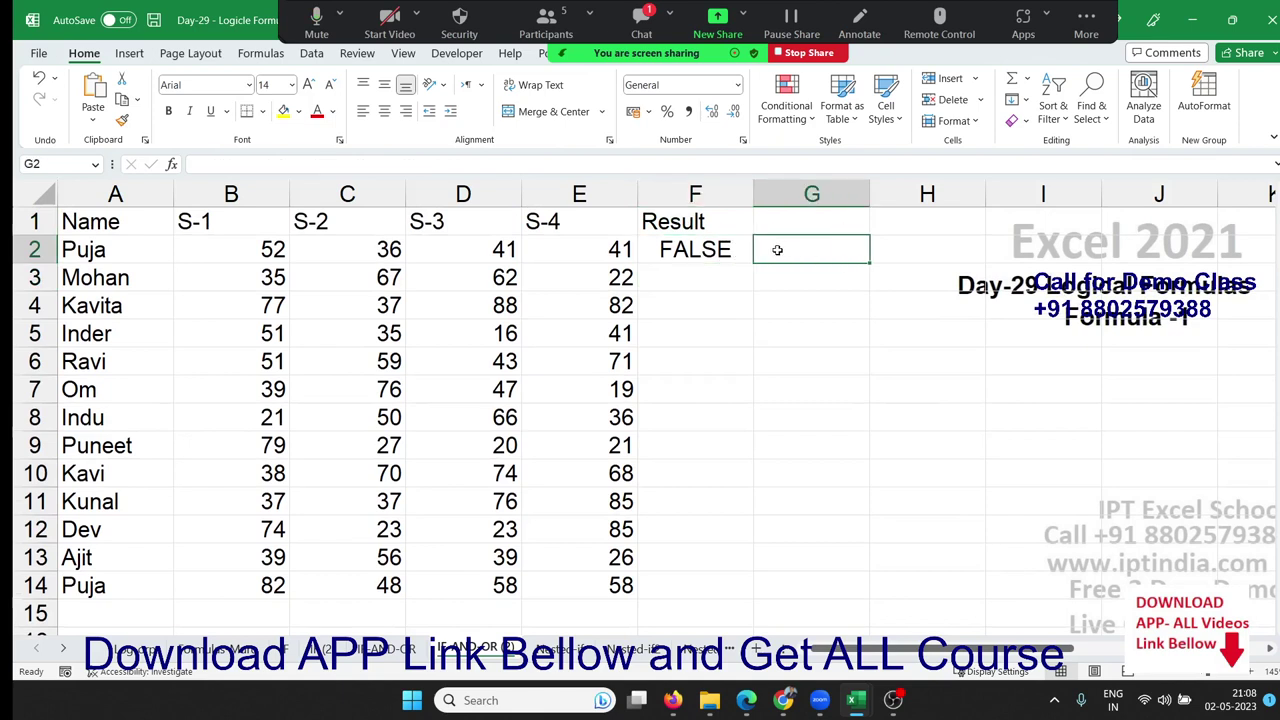
Step: Enter =COUNTIF(B2:E2,">40") in G2
{"action": "type", "text": "=cou"}
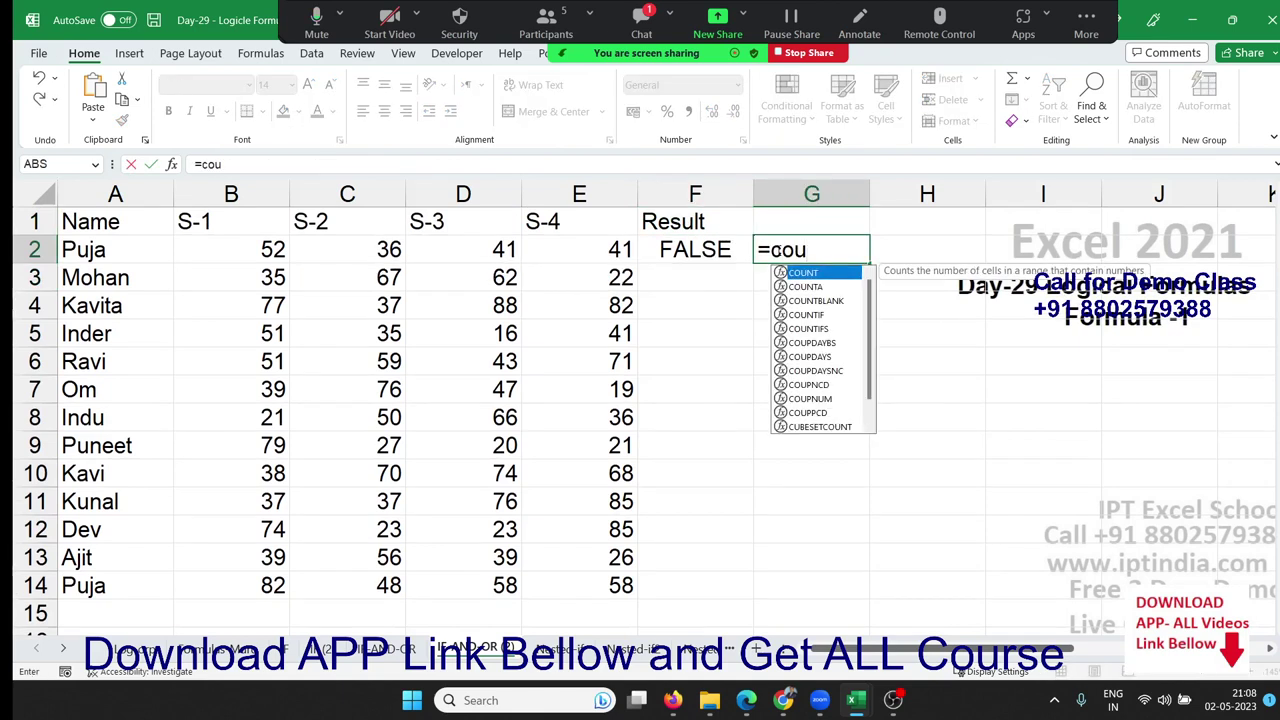
{"action": "key", "text": "Down"}
{"action": "key", "text": "Down"}
{"action": "key", "text": "Down"}
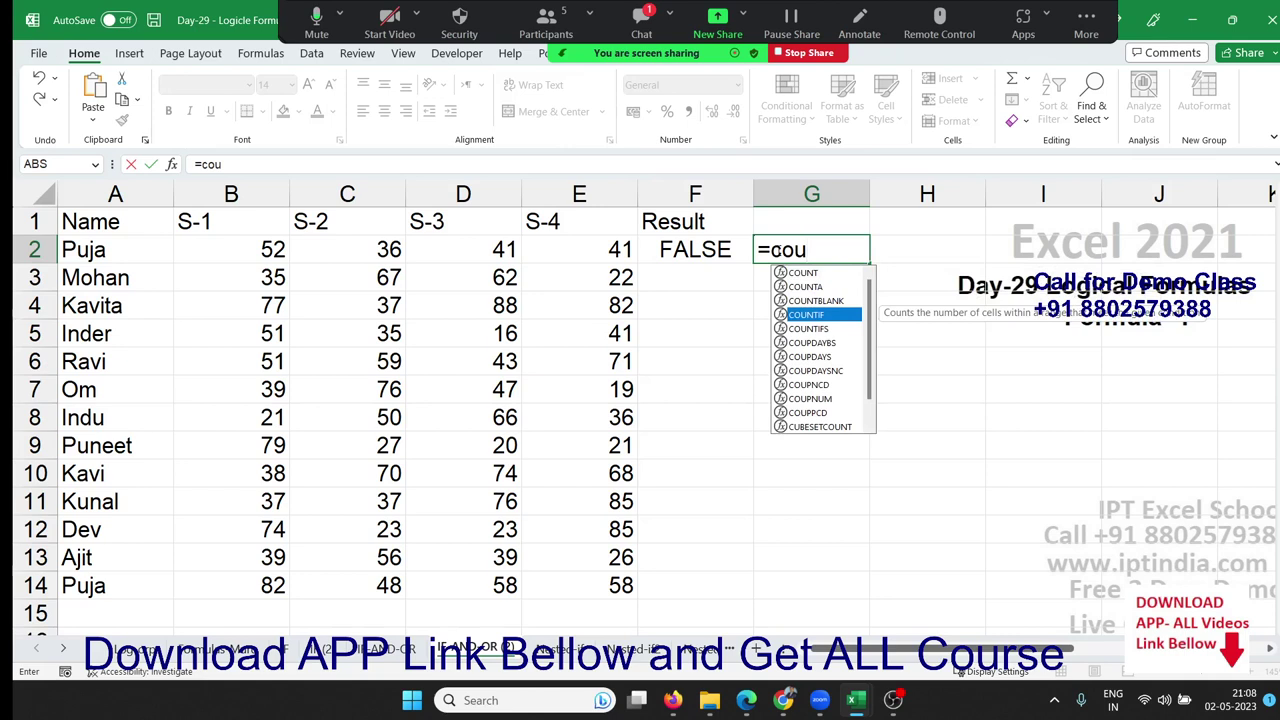
{"action": "key", "text": "Tab"}
{"action": "key", "text": "Left"}
{"action": "key", "text": "Left"}
{"action": "key", "text": "shift+Left"}
{"action": "key", "text": "shift+Left"}
{"action": "key", "text": "shift+Left"}
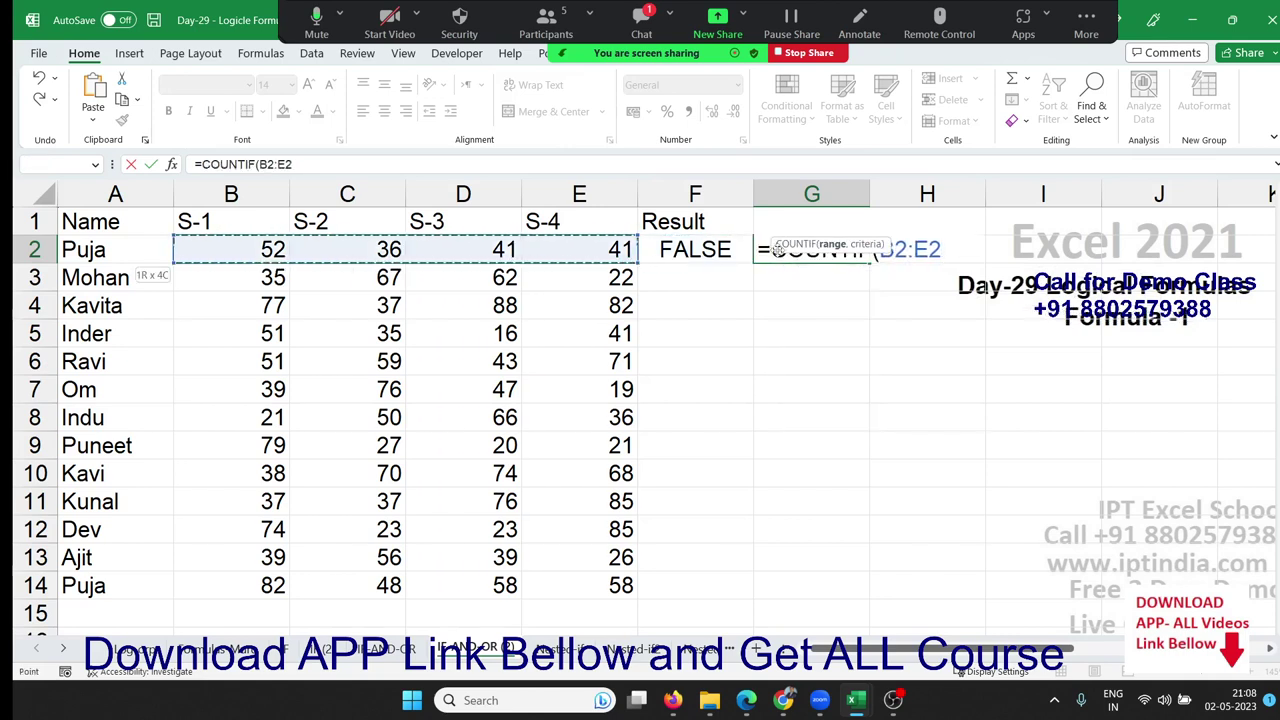
{"action": "type", "text": ",\""}
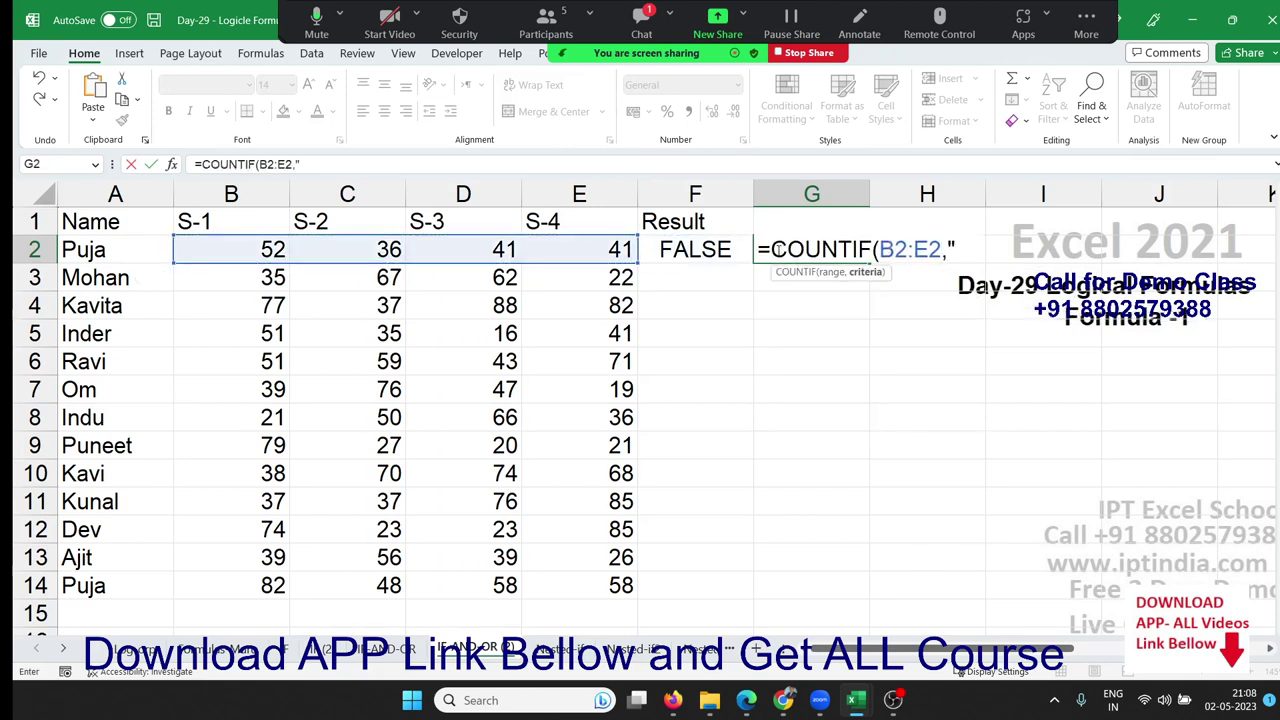
{"action": "type", "text": ">40"}
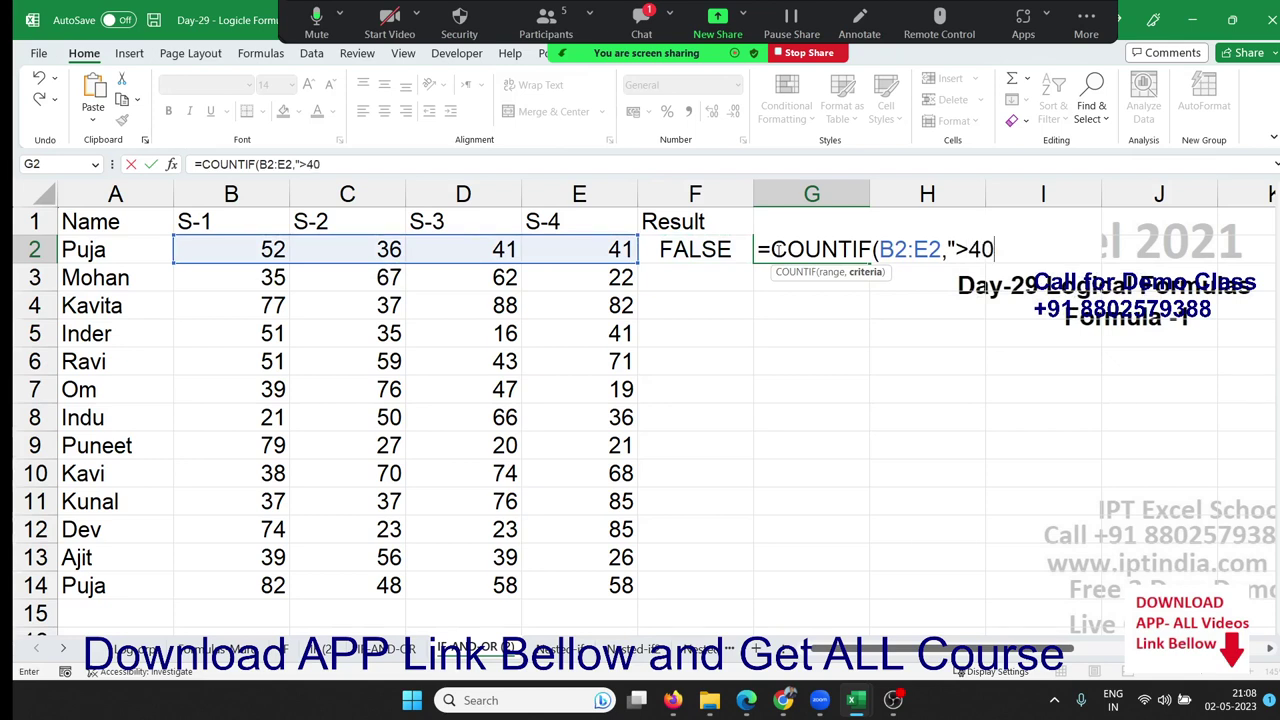
{"action": "type", "text": "\")"}
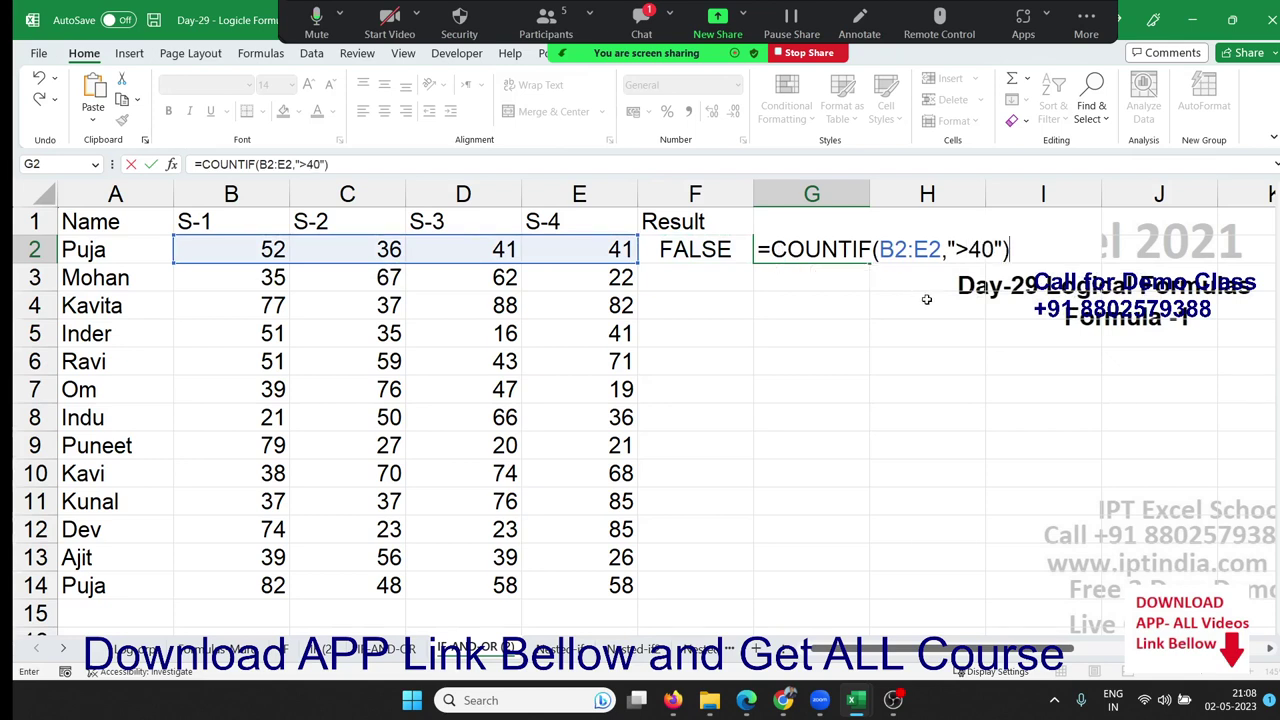
{"action": "key", "text": "Return"}
{"action": "key", "text": "Up"}
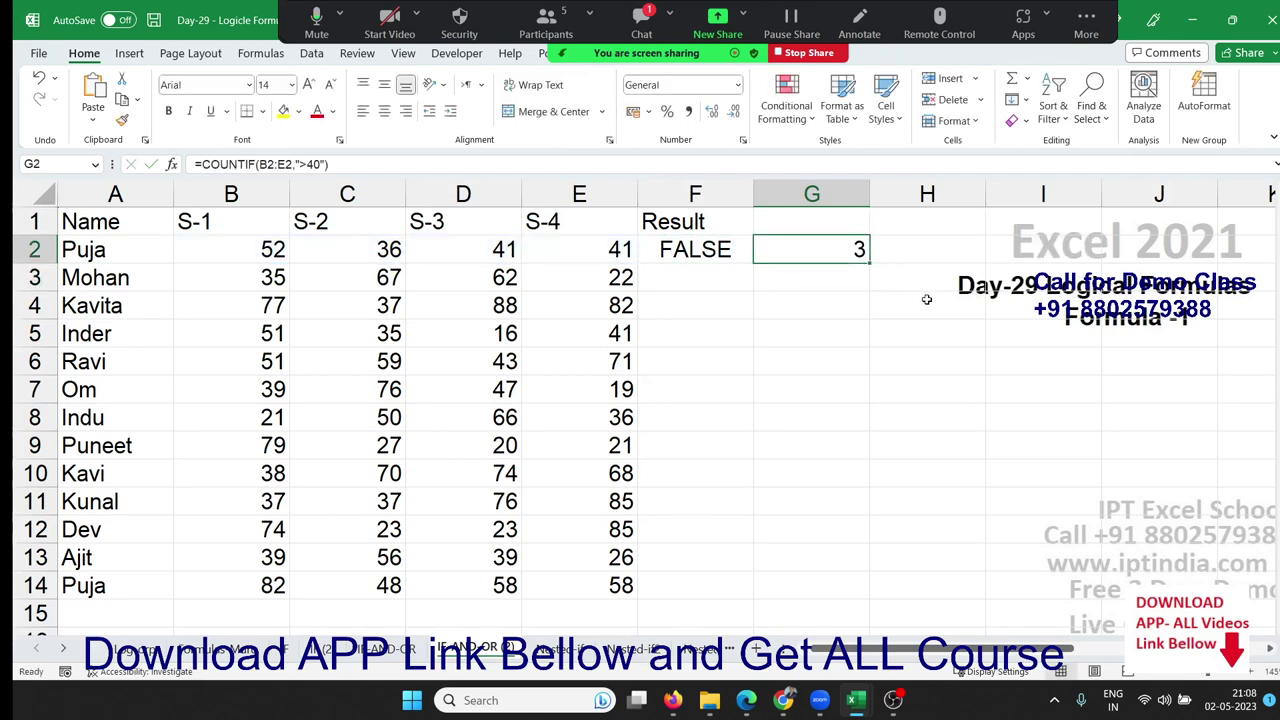
{"action": "key", "text": "Left"}
{"action": "key", "text": "shift+Left"}
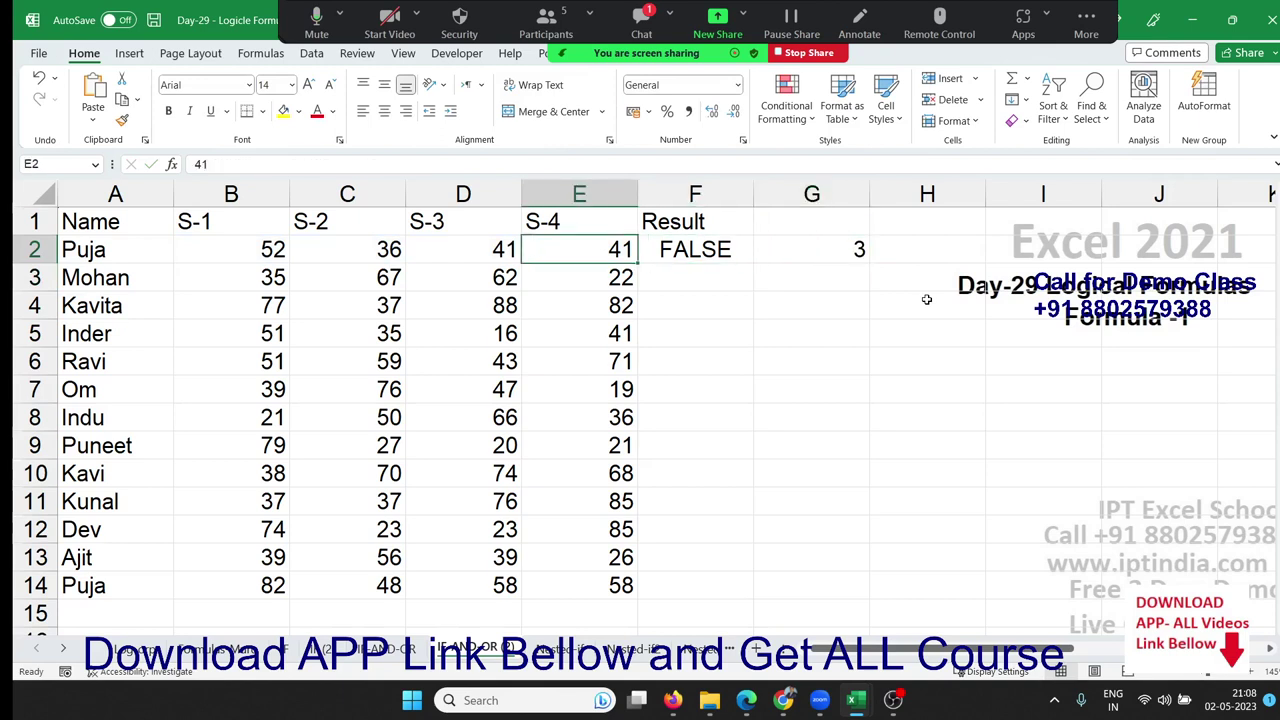
{"action": "key", "text": "shift+Left"}
{"action": "key", "text": "shift+Left"}
{"action": "key", "text": "shift+Left"}
{"action": "key", "text": "shift+Right"}
{"action": "key", "text": "shift+Right"}
{"action": "key", "text": "shift+Right"}
{"action": "key", "text": "shift+Right"}
{"action": "key", "text": "Right"}
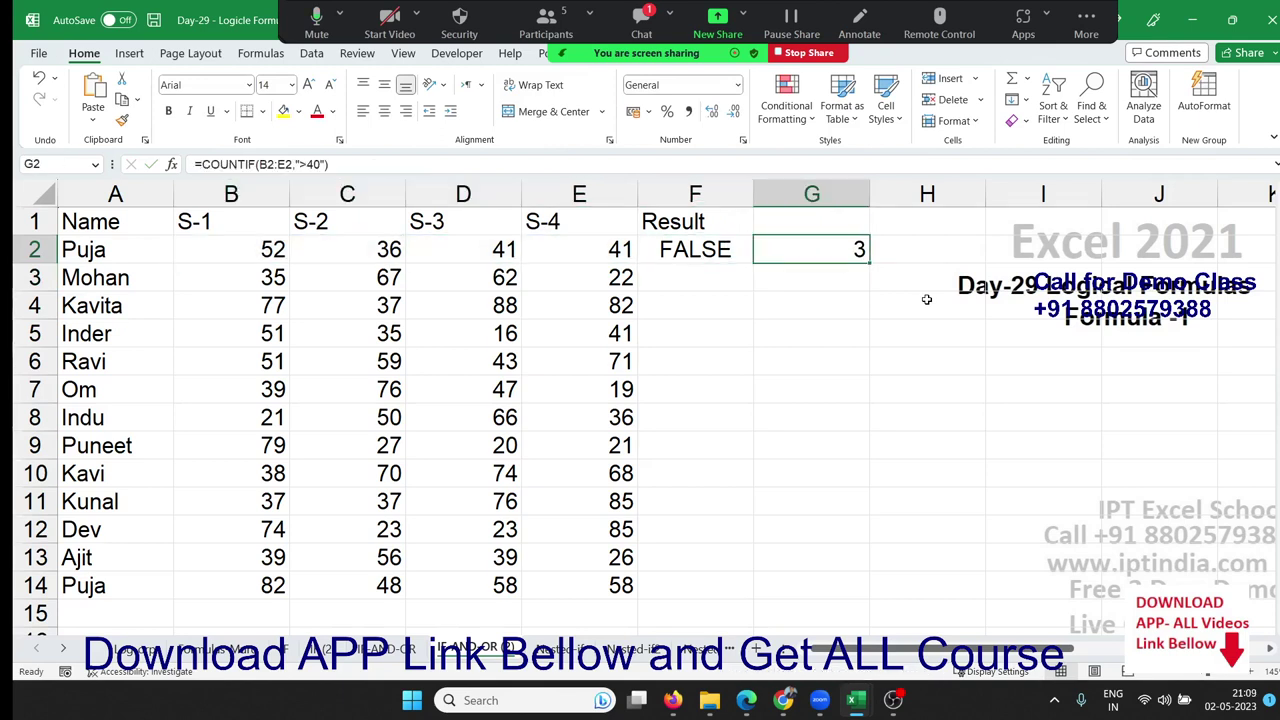
Step: Append =4 so G2 reads =COUNTIF(B2:E2,">40")=4, returning FALSE
{"action": "key", "text": "F2"}
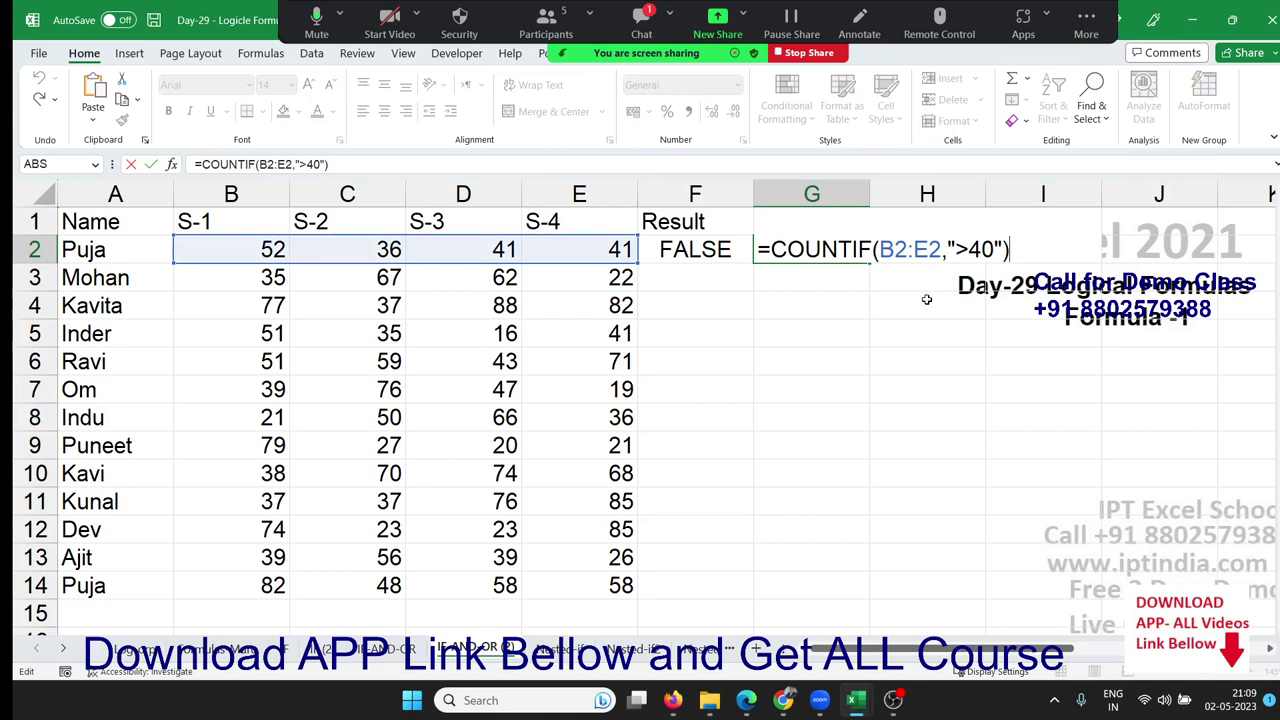
{"action": "type", "text": "=4"}
{"action": "key", "text": "Return"}
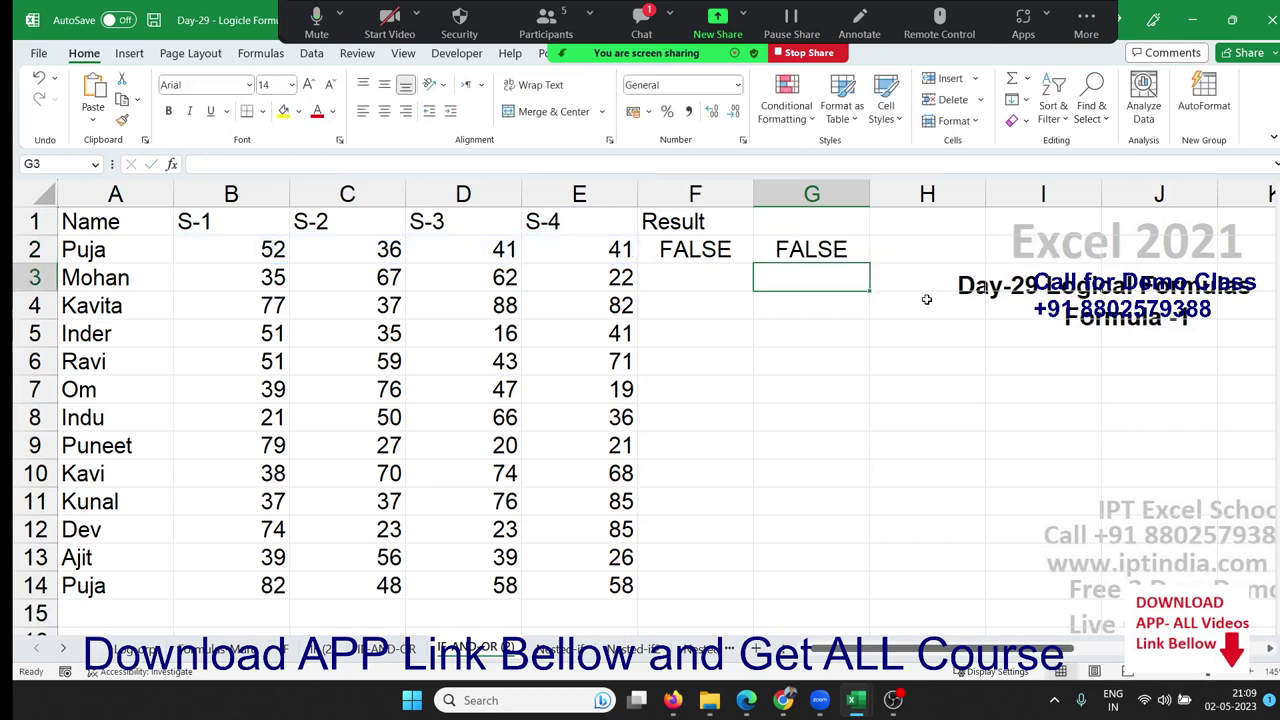
{"action": "key", "text": "Up"}
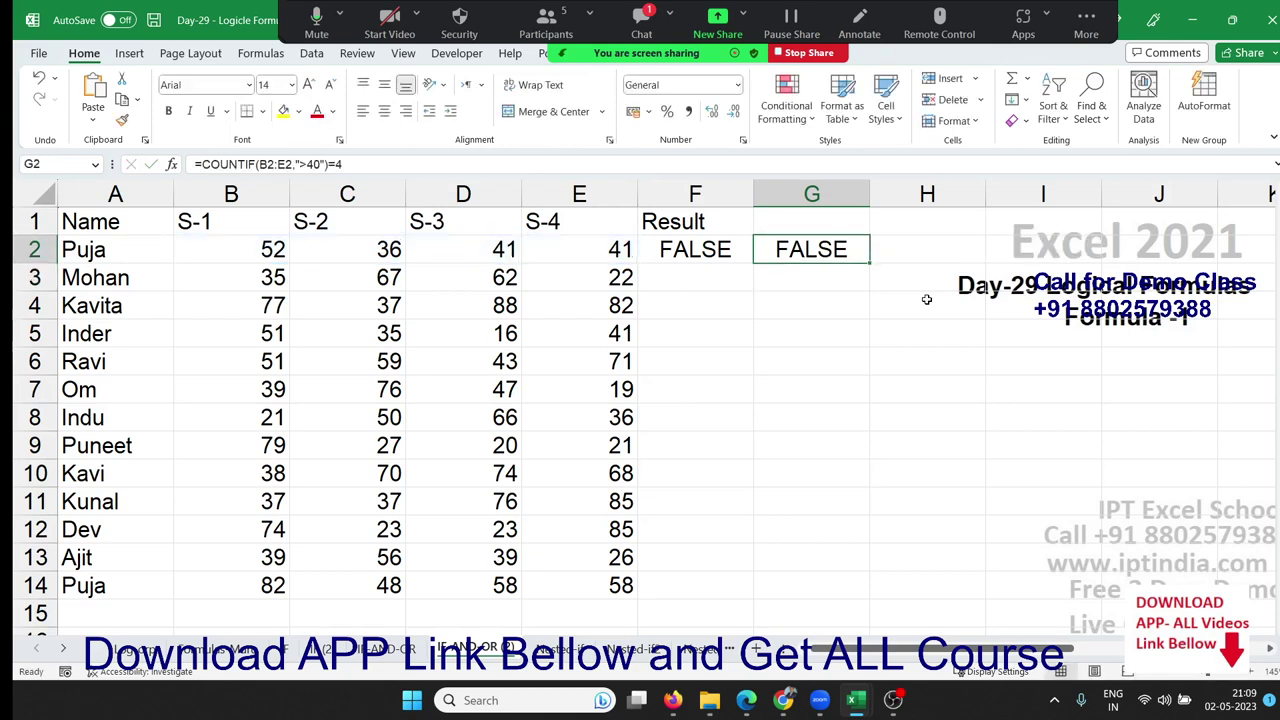
{"action": "key", "text": "Left"}
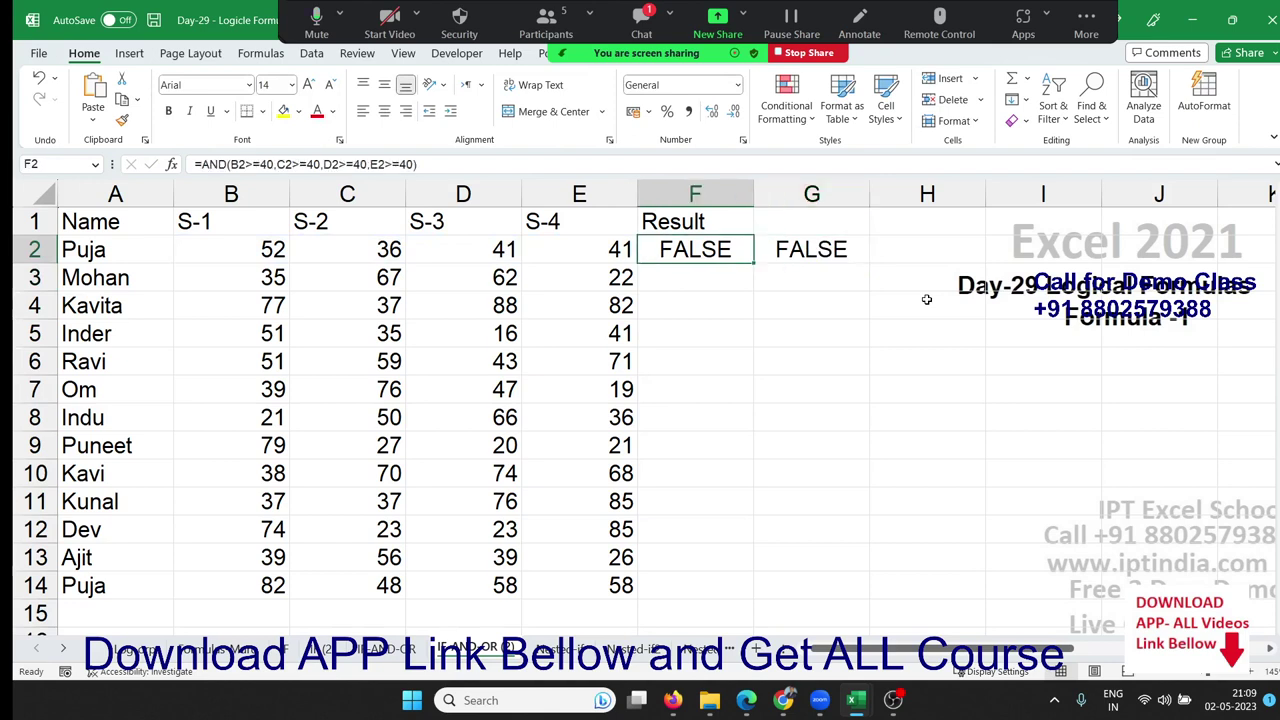
{"action": "key", "text": "F2"}
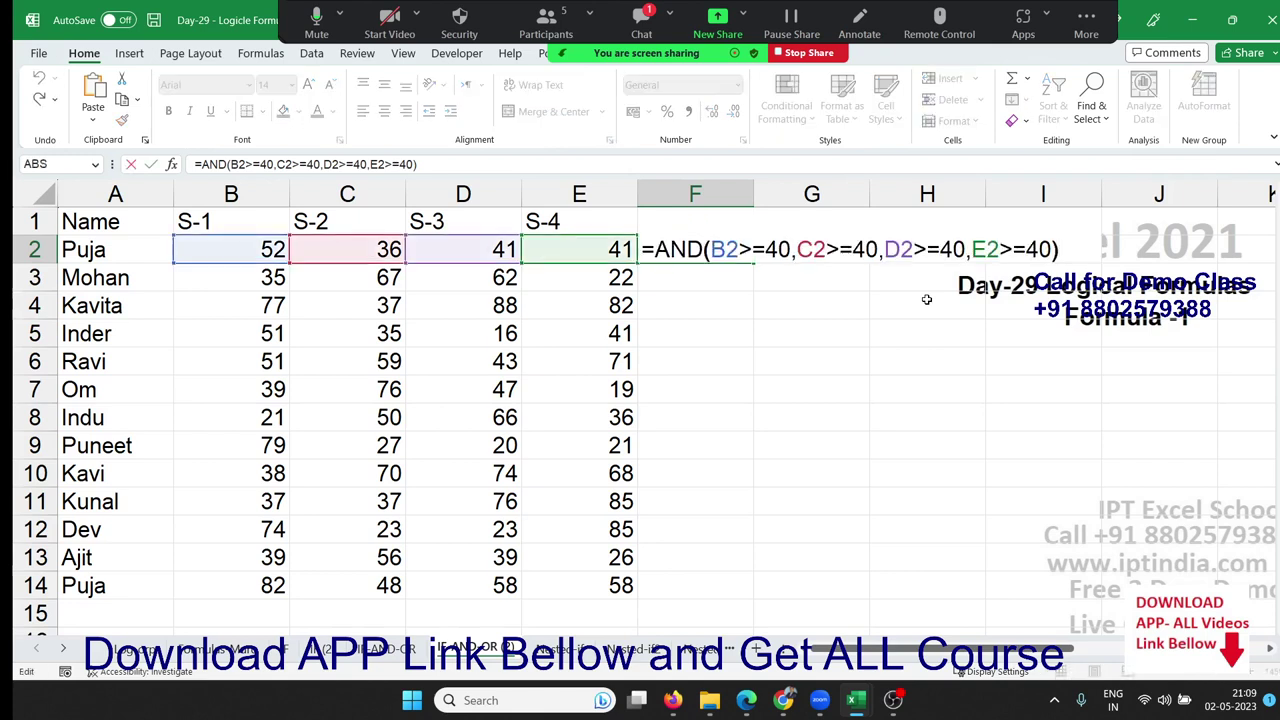
{"action": "key", "text": "Left"}
{"action": "key", "text": "Left"}
{"action": "key", "text": "Left"}
{"action": "key", "text": "Left"}
{"action": "key", "text": "Left"}
{"action": "key", "text": "Left"}
{"action": "key", "text": "Right"}
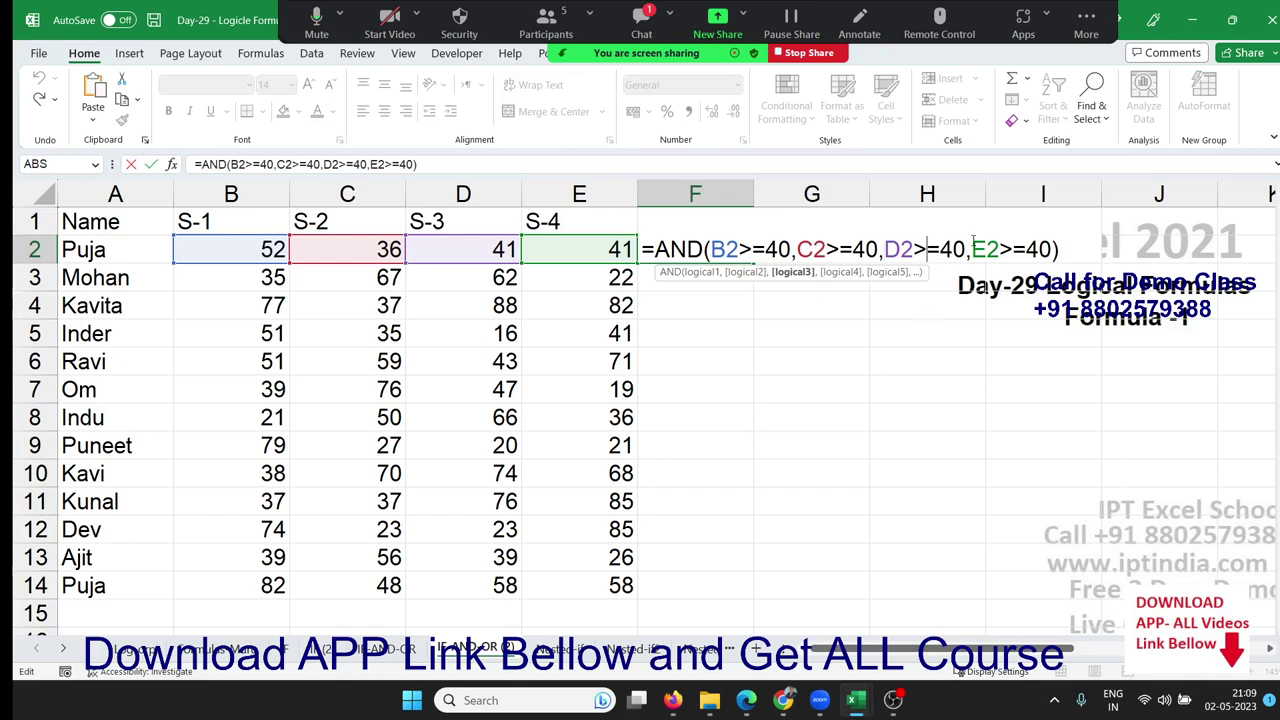
{"action": "left_click_drag", "start_coordinate": [971, 249], "coordinate": [1000, 249]}
{"action": "left_click", "coordinate": [988, 251]}
{"action": "key", "text": "Return"}
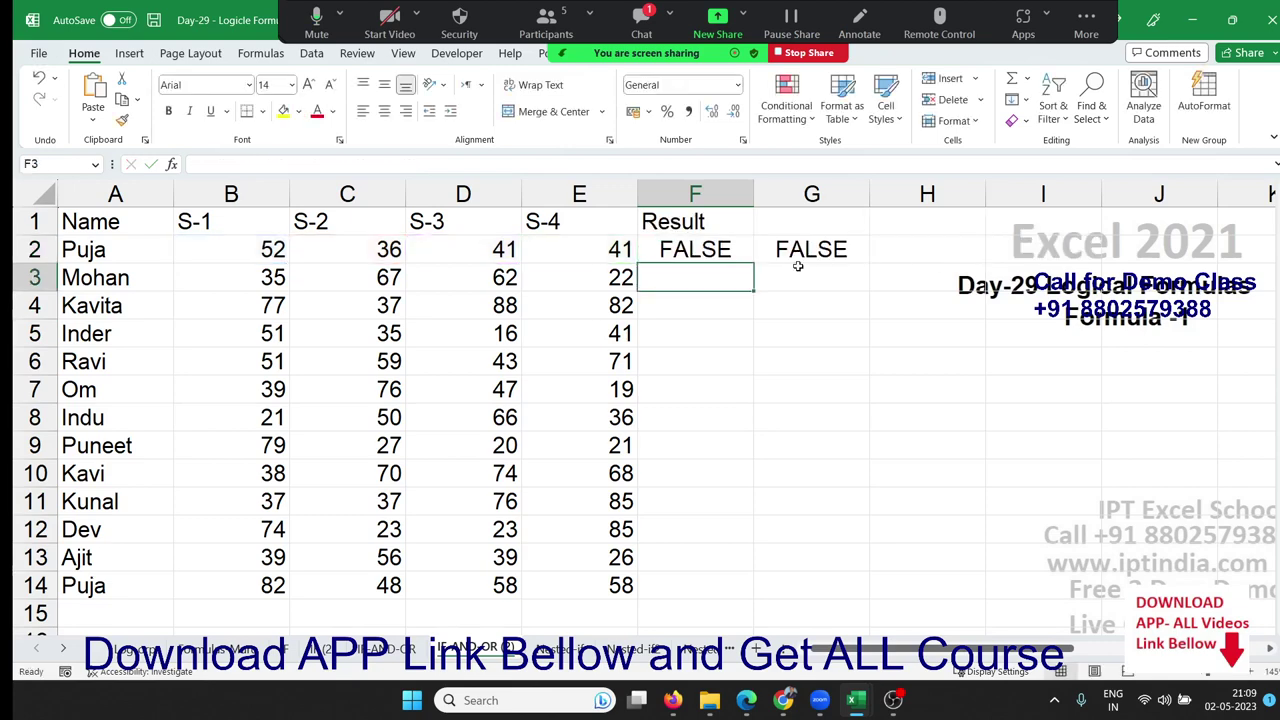
{"action": "double_click", "coordinate": [800, 256]}
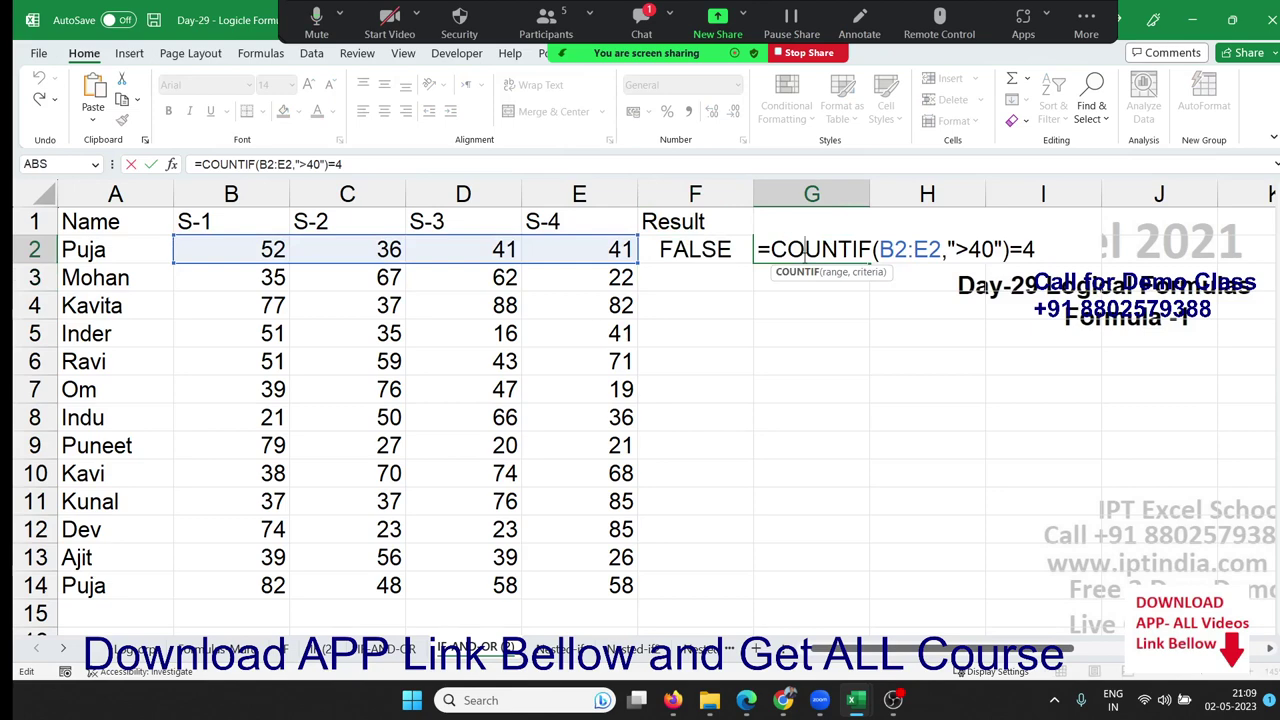
{"action": "double_click", "coordinate": [703, 250]}
Step: Wrap F2's AND test as =IF(AND(B2>=40,C2>=40,D2>=40,E2>=40),"Pass","Fail"), accepting Excel's correction
{"action": "left_click", "coordinate": [655, 249]}
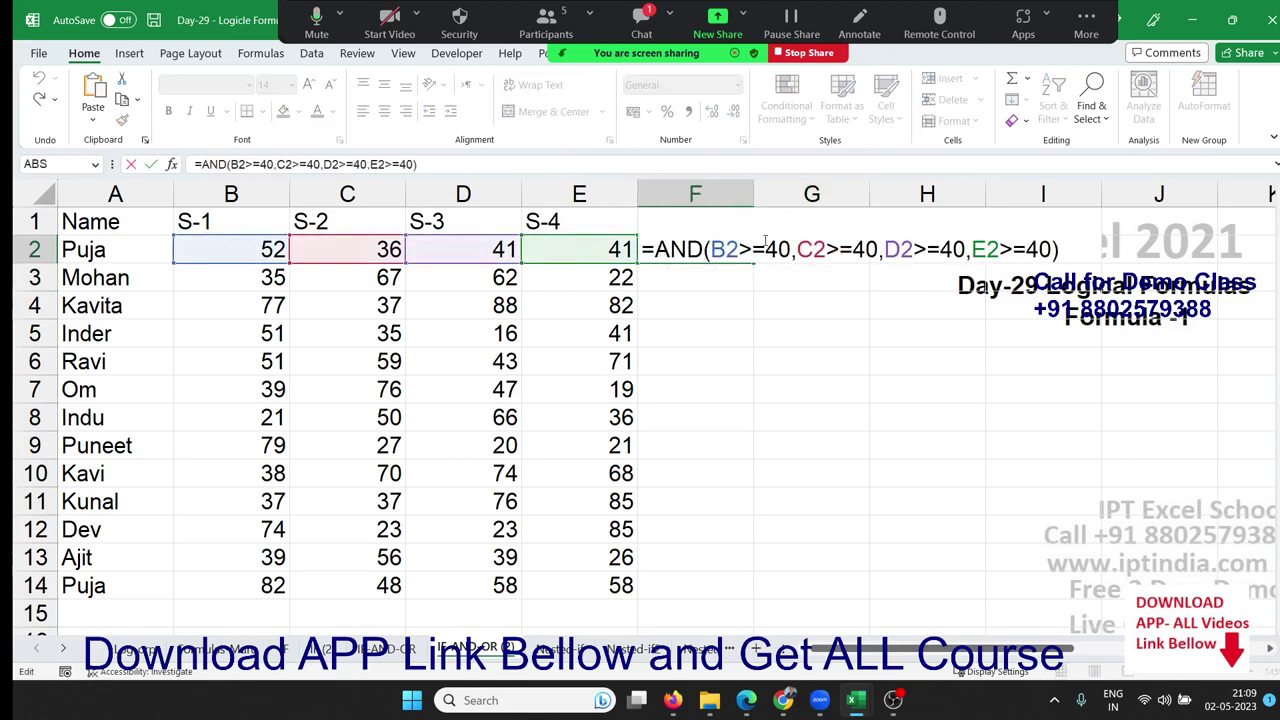
{"action": "type", "text": "if"}
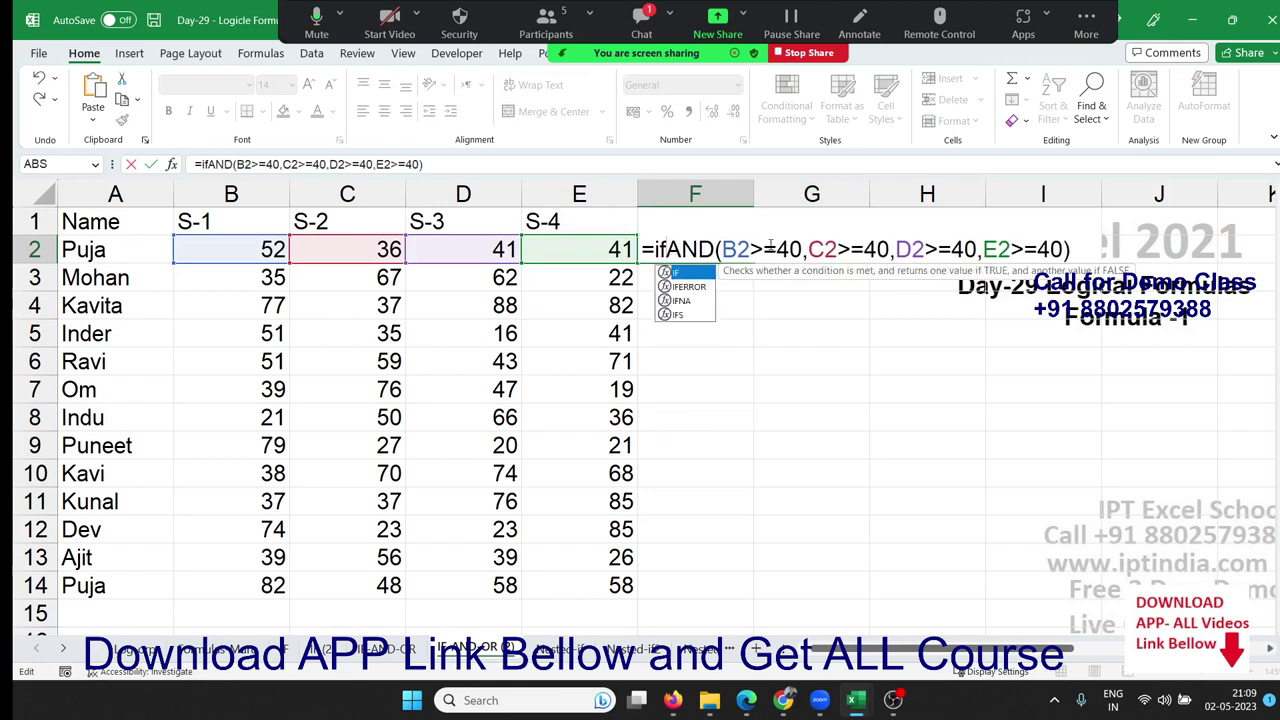
{"action": "key", "text": "Tab"}
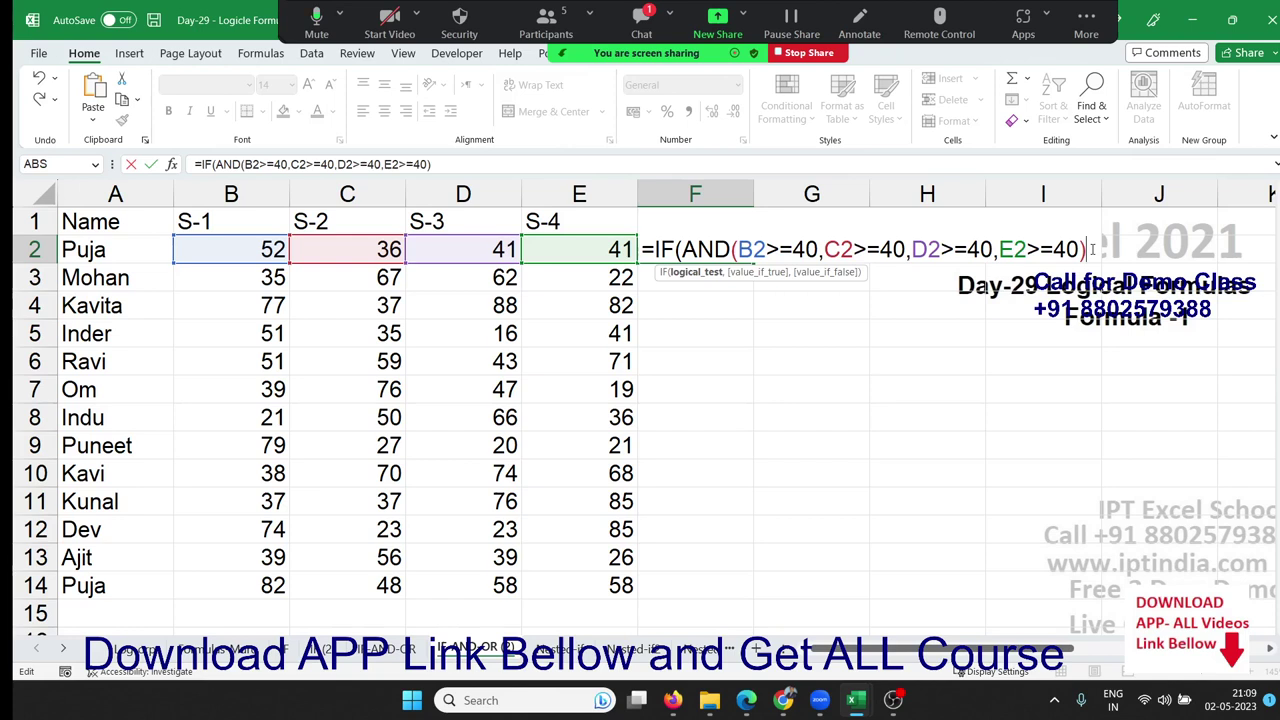
{"action": "type", "text": ",\""}
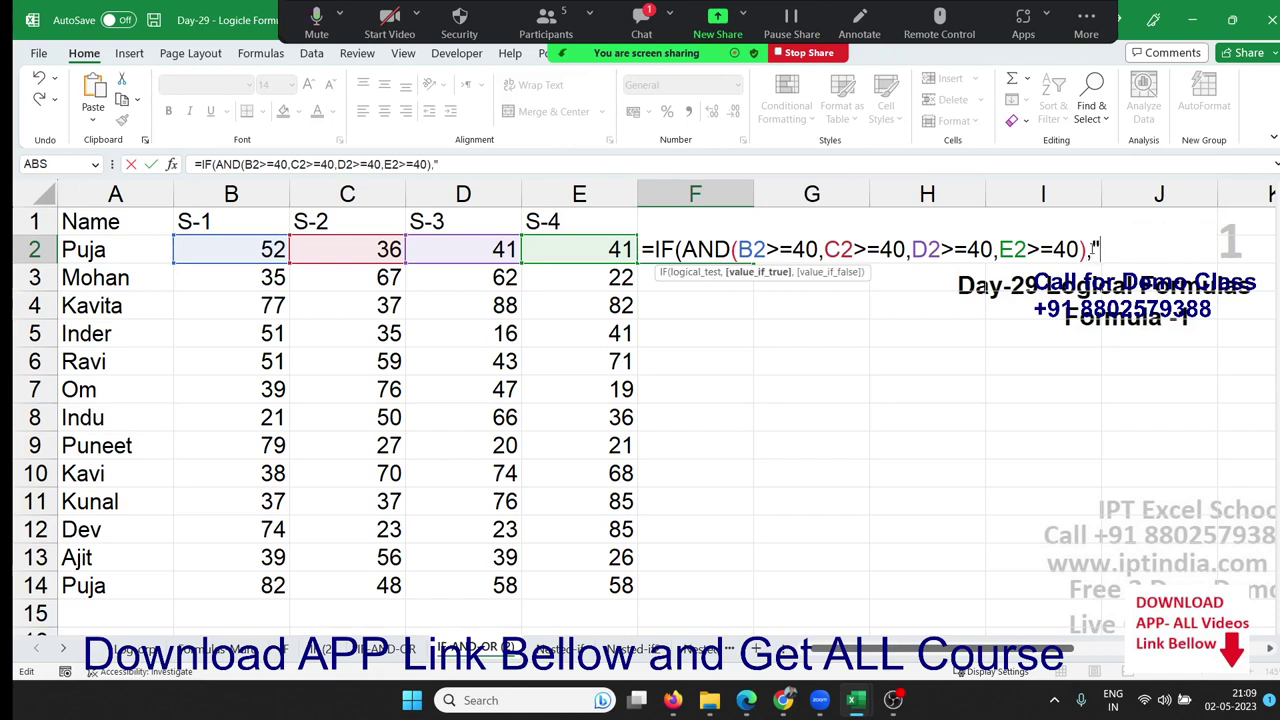
{"action": "type", "text": "PAss"}
{"action": "key", "text": "BackSpace"}
{"action": "key", "text": "BackSpace"}
{"action": "key", "text": "BackSpace"}
{"action": "type", "text": "ass\","}
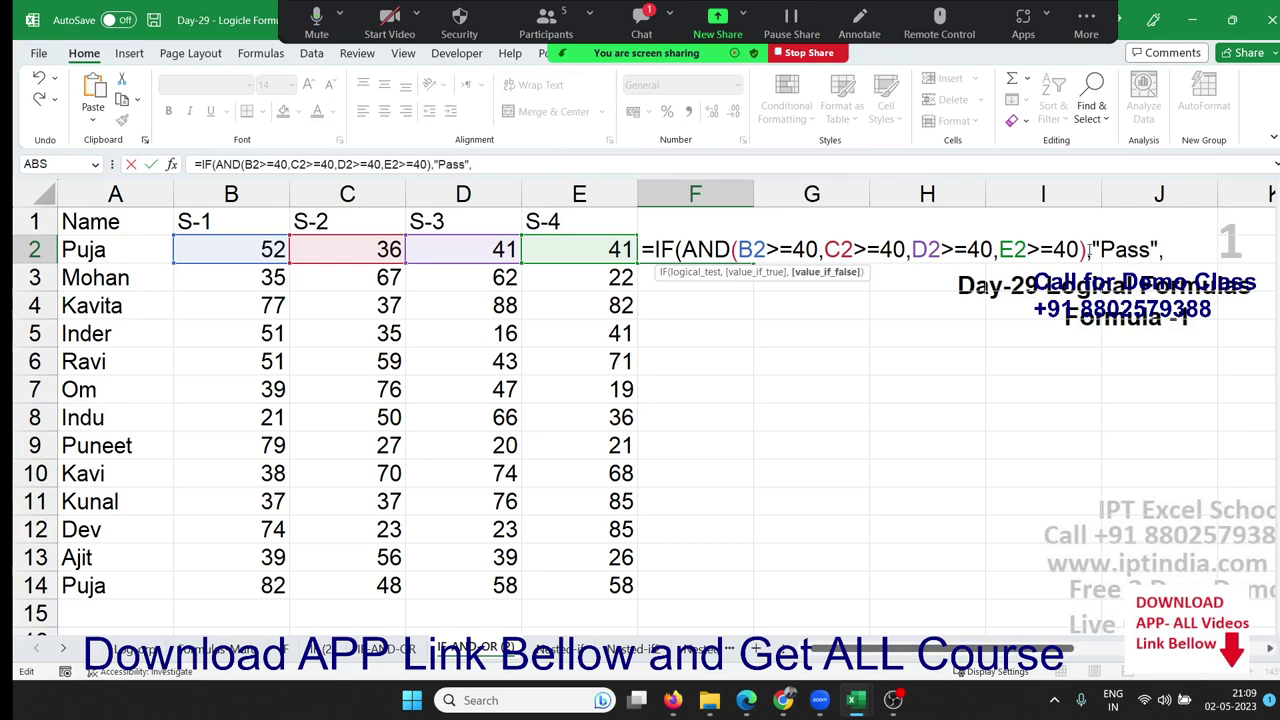
{"action": "type", "text": "\"Fail"}
{"action": "type", "text": "\""}
{"action": "key", "text": "Return"}
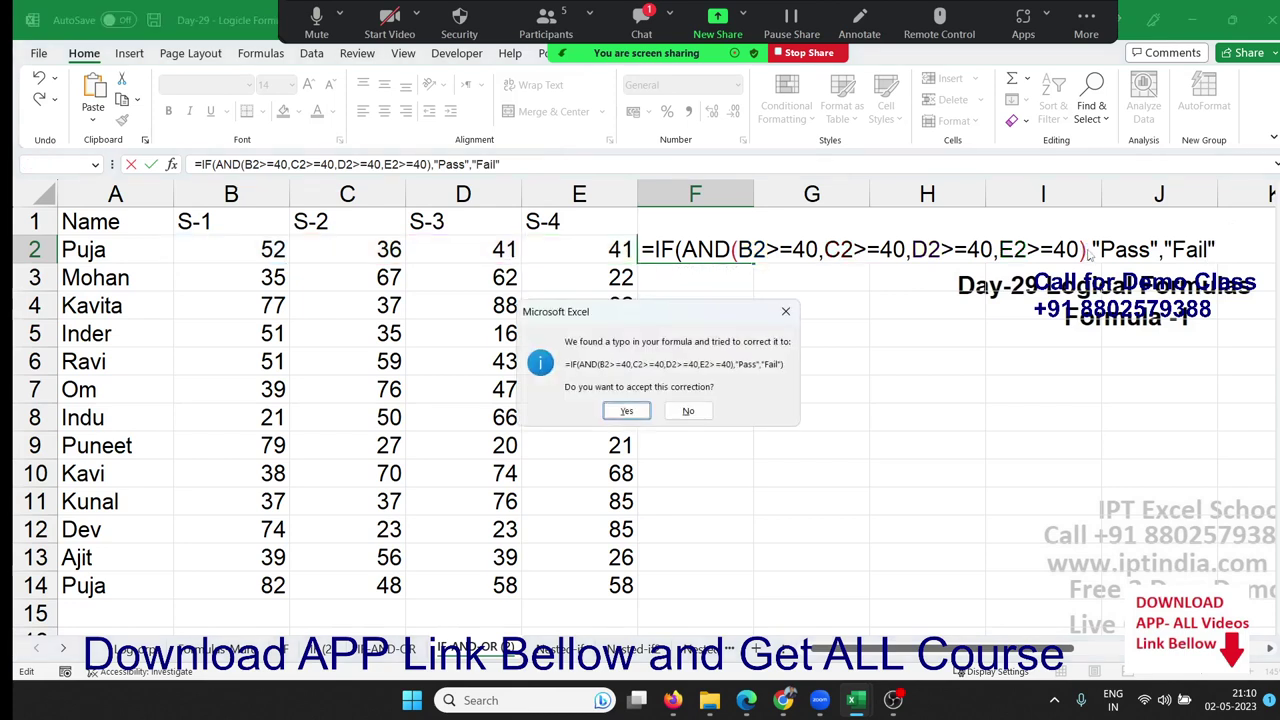
{"action": "key", "text": "Return"}
Step: Fill the Pass/Fail formula down the Result column F2:F14
{"action": "key", "text": "Left"}
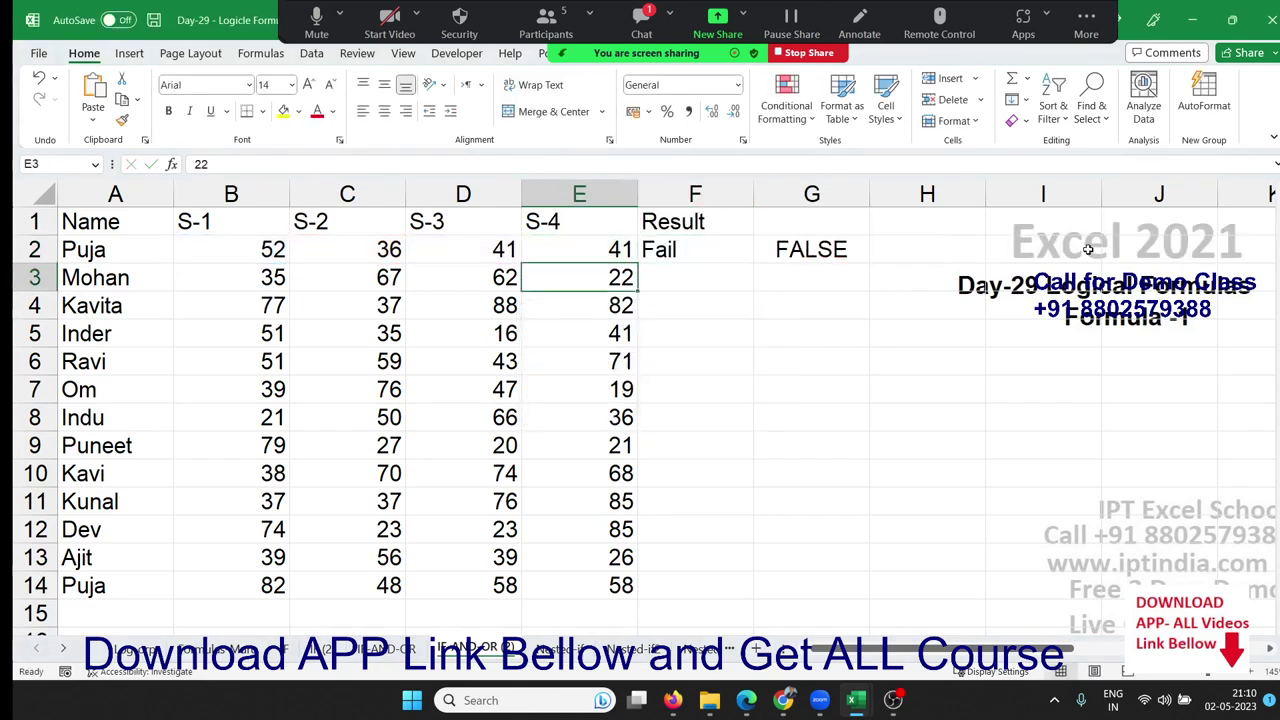
{"action": "key", "text": "ctrl+Down"}
{"action": "key", "text": "Right"}
{"action": "key", "text": "ctrl+shift+Up"}
{"action": "key", "text": "ctrl+d"}
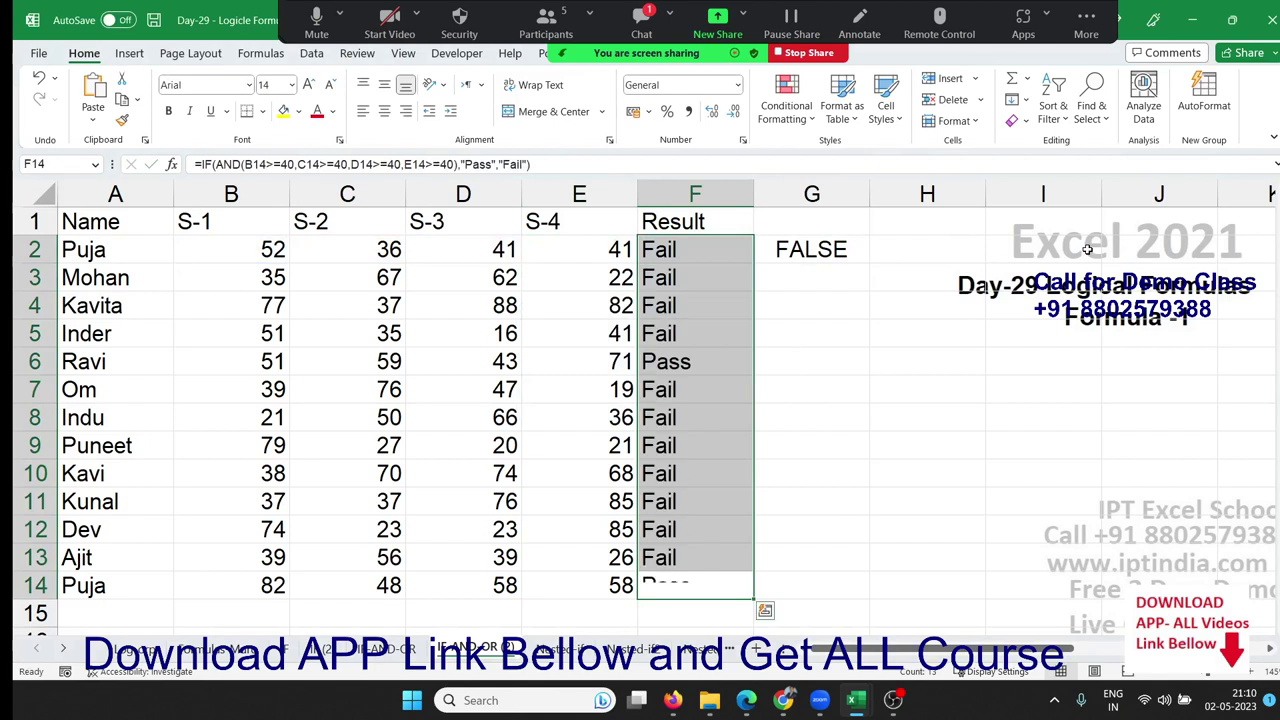
{"action": "key", "text": "Up"}
{"action": "key", "text": "Up"}
{"action": "key", "text": "Up"}
{"action": "key", "text": "Up"}
{"action": "key", "text": "Up"}
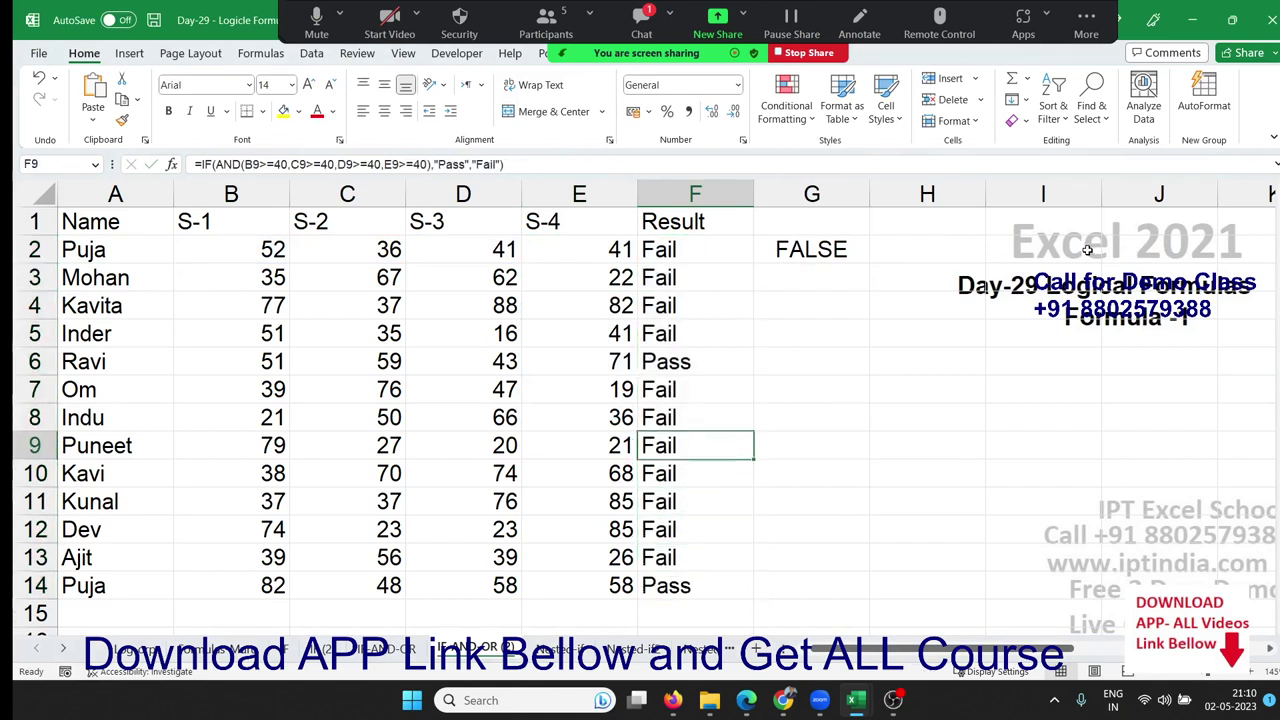
{"action": "key", "text": "Up"}
{"action": "key", "text": "Up"}
{"action": "key", "text": "Up"}
{"action": "key", "text": "Up"}
{"action": "key", "text": "Up"}
{"action": "key", "text": "Up"}
{"action": "key", "text": "Up"}
{"action": "key", "text": "Up"}
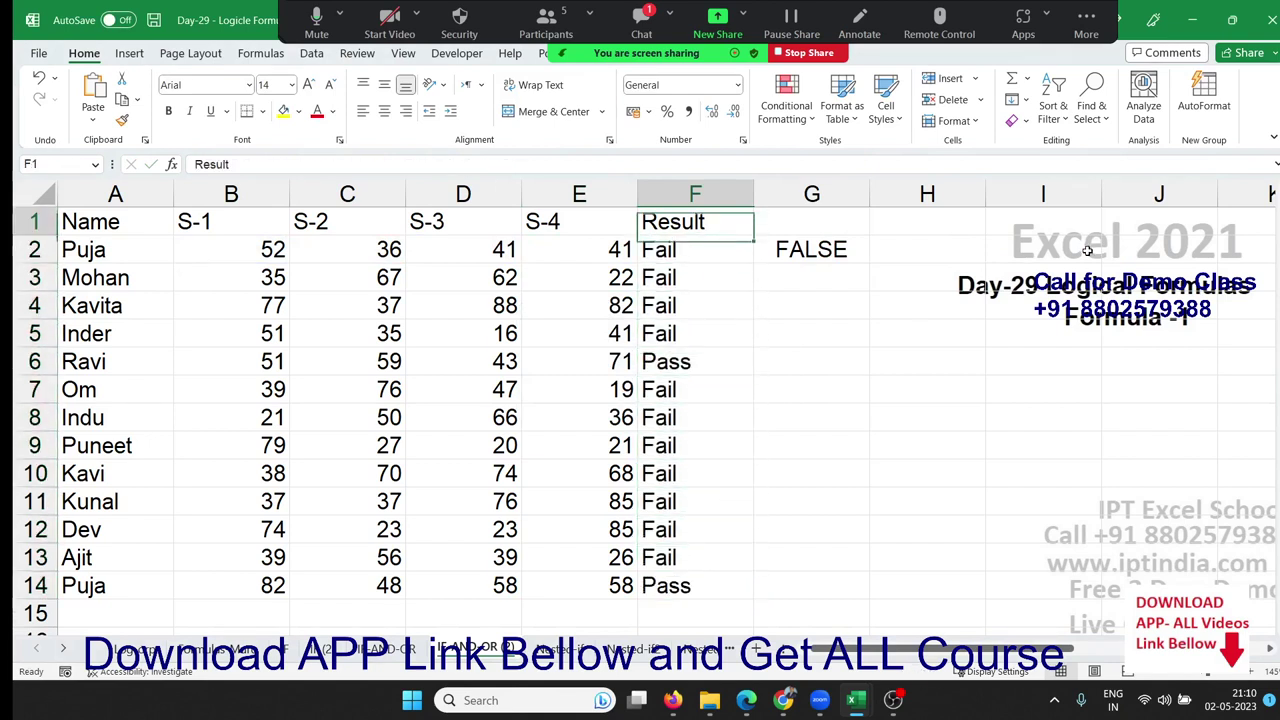
Step: Change the first student's S-2 mark in C2 to 63 and view the Advance/Loan example
{"action": "key", "text": "Left"}
{"action": "key", "text": "Left"}
{"action": "key", "text": "Down"}
{"action": "key", "text": "Left"}
{"action": "type", "text": "63"}
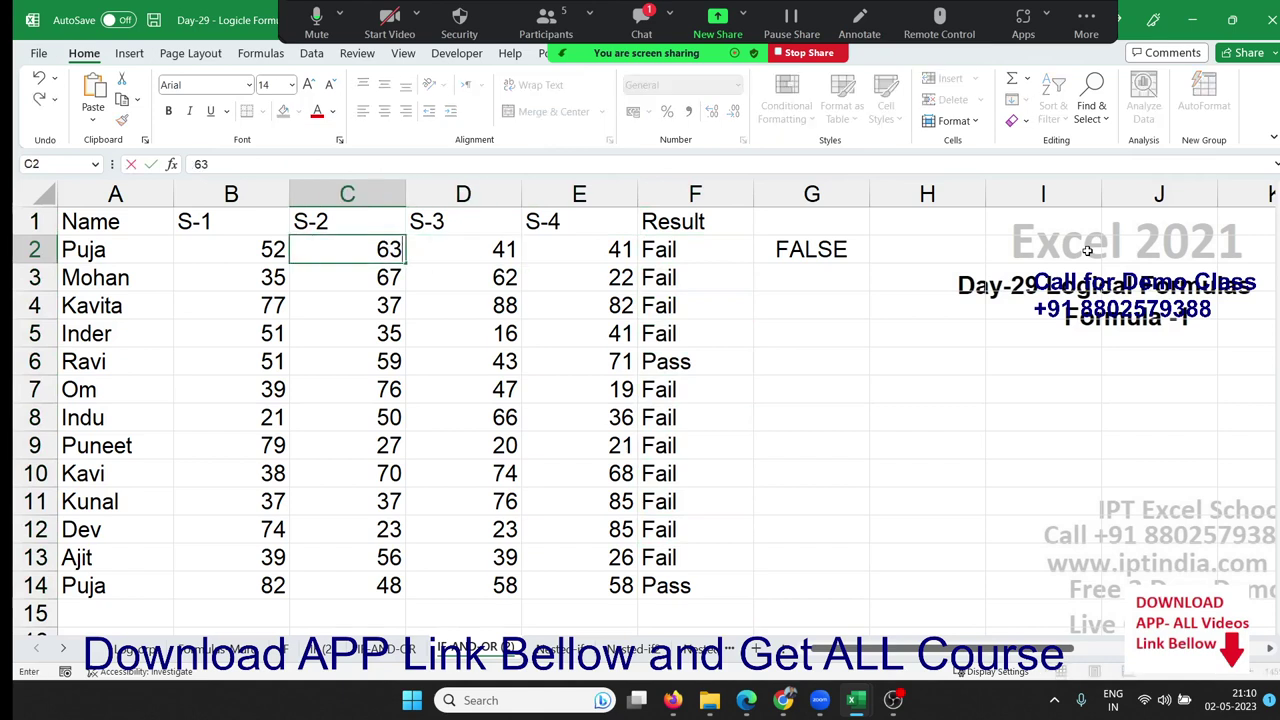
{"action": "key", "text": "Return"}
{"action": "key", "text": "Up"}
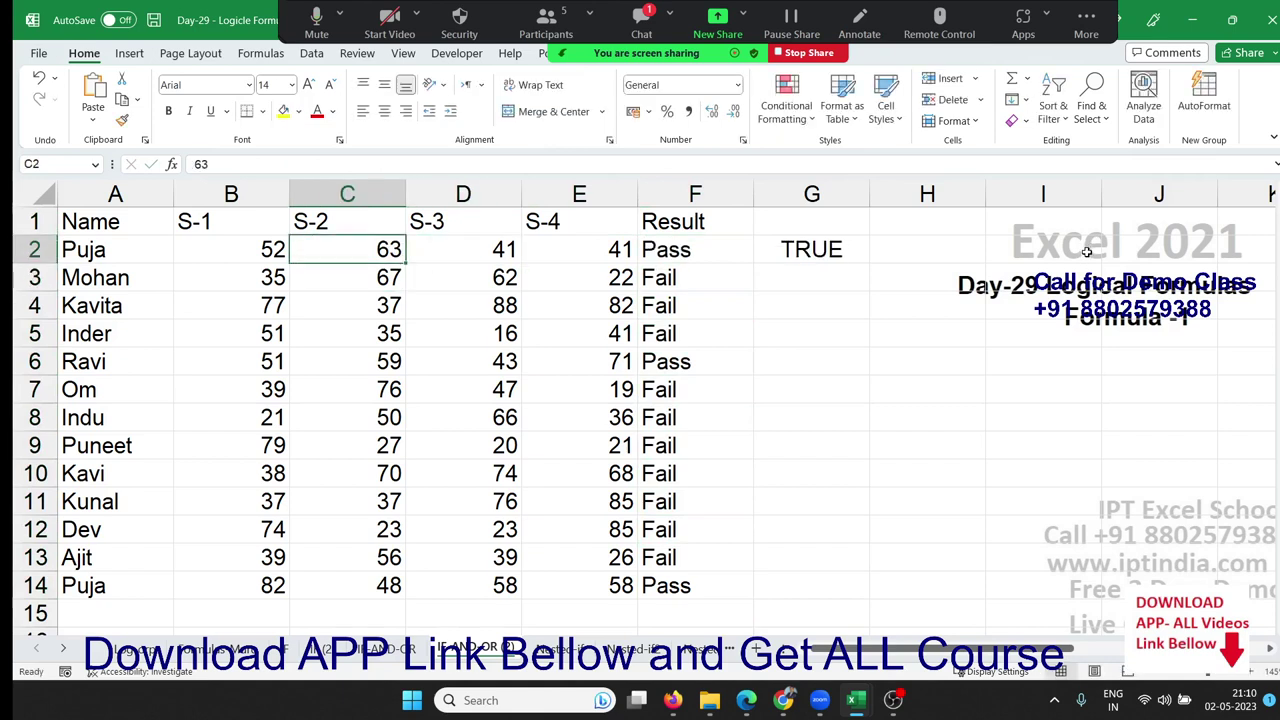
{"action": "key", "text": "Right"}
{"action": "key", "text": "Right"}
{"action": "key", "text": "Right"}
{"action": "key", "text": "Right"}
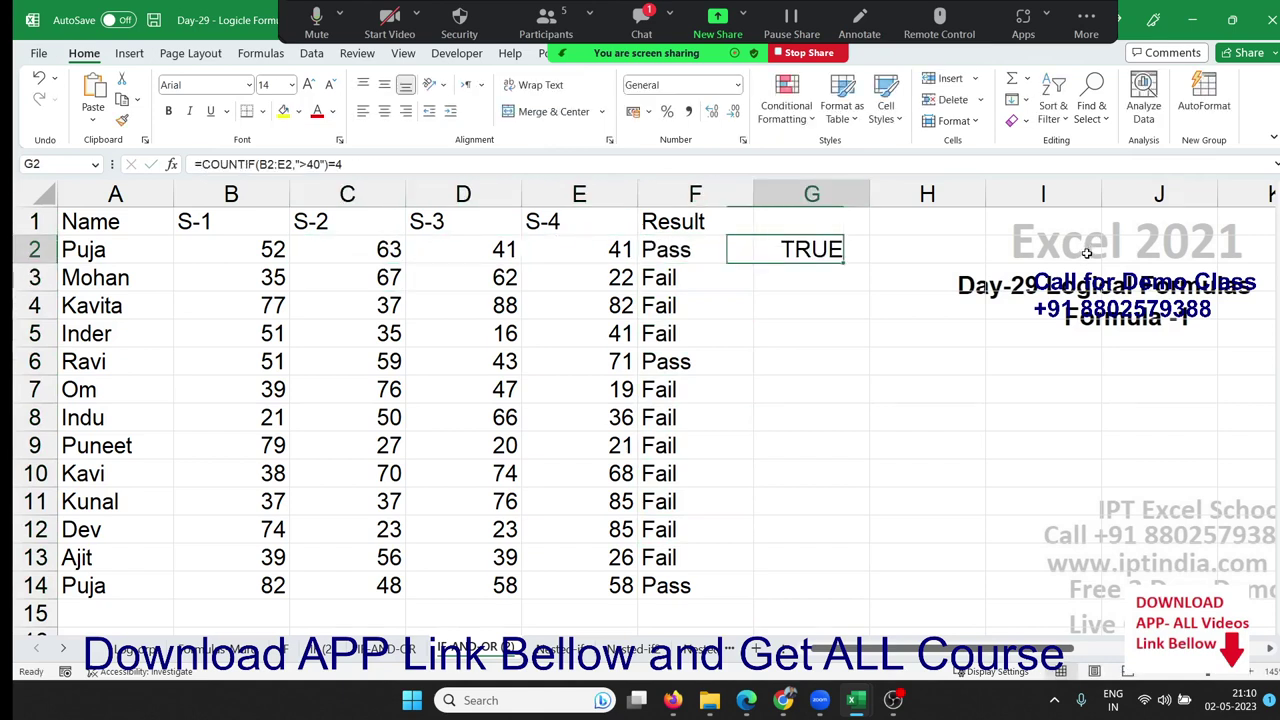
{"action": "key", "text": "Right"}
{"action": "key", "text": "Right"}
{"action": "key", "text": "Right"}
{"action": "key", "text": "Right"}
{"action": "key", "text": "Right"}
{"action": "key", "text": "Right"}
{"action": "key", "text": "Right"}
{"action": "key", "text": "Right"}
{"action": "key", "text": "Right"}
{"action": "key", "text": "Right"}
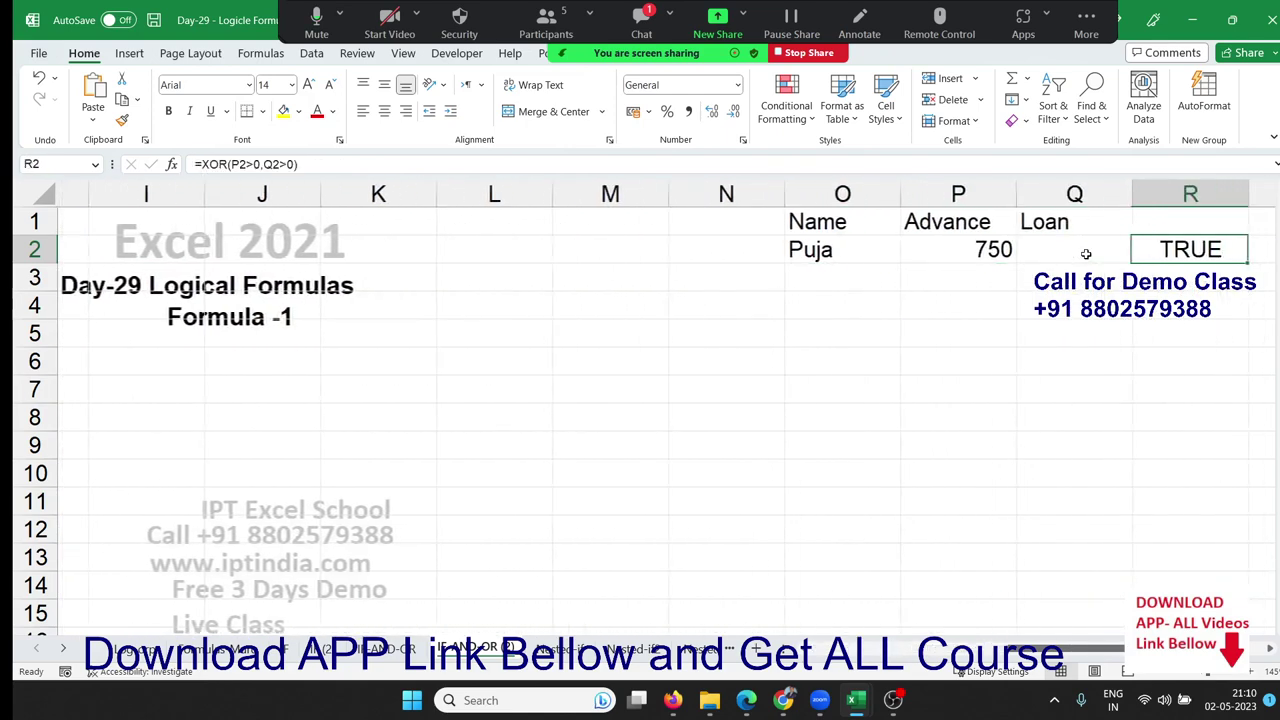
{"action": "key", "text": "Right"}
{"action": "key", "text": "Right"}
Step: Go back to column A and bring the Name/PAN checklist table at row 29 into view
{"action": "key", "text": "Left"}
{"action": "key", "text": "Left"}
{"action": "key", "text": "Left"}
{"action": "key", "text": "Home"}
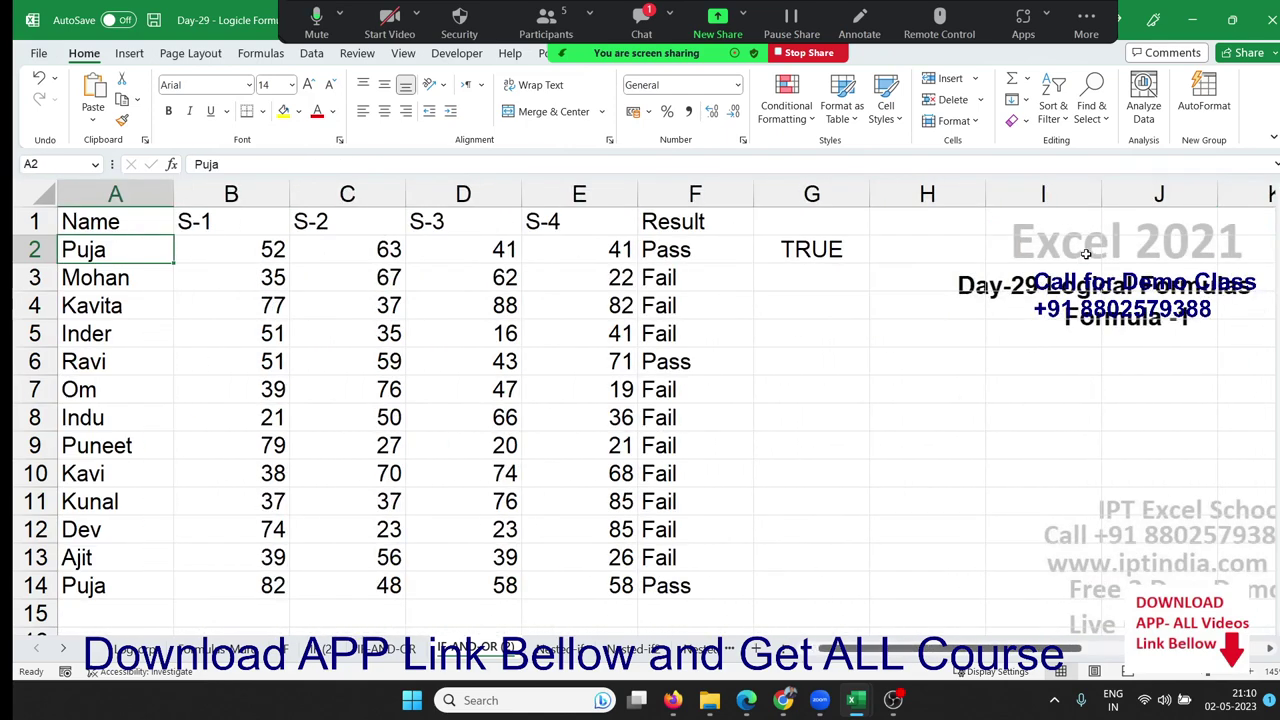
{"action": "key", "text": "Down"}
{"action": "key", "text": "Down"}
{"action": "key", "text": "Down"}
{"action": "key", "text": "Down"}
{"action": "key", "text": "Down"}
{"action": "key", "text": "Down"}
{"action": "key", "text": "Down"}
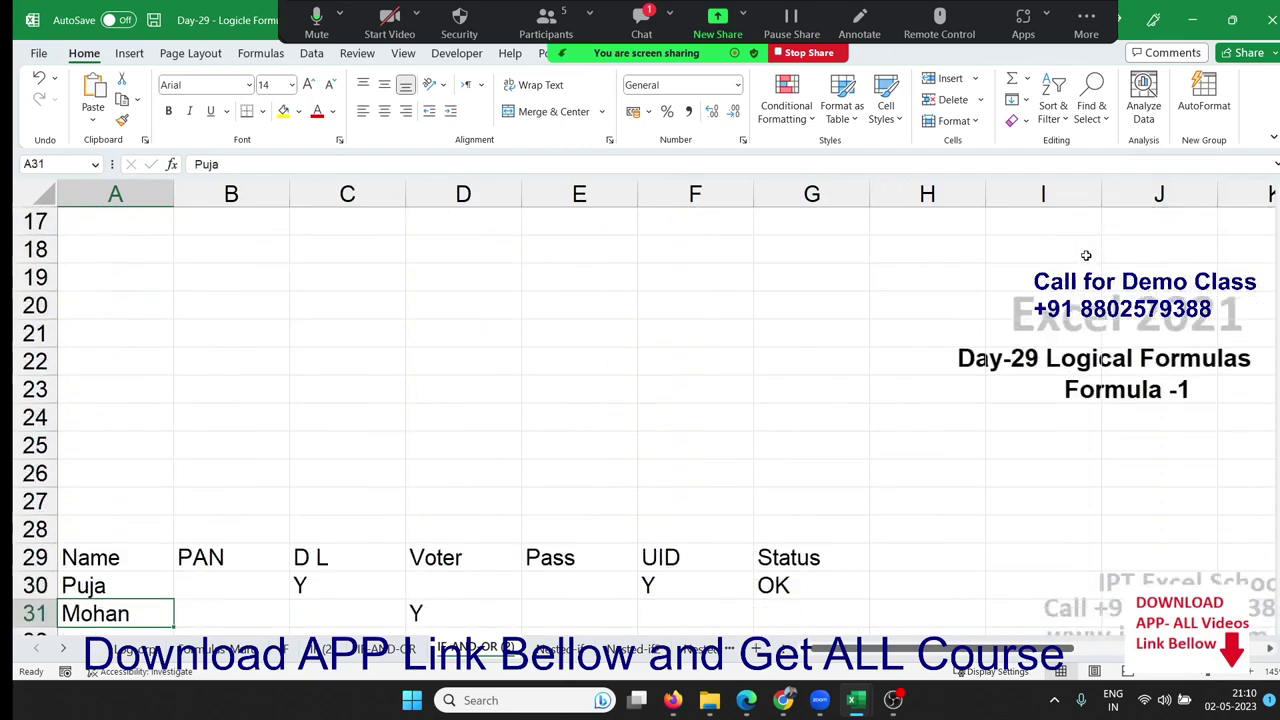
{"action": "key", "text": "Down"}
{"action": "key", "text": "Down"}
{"action": "key", "text": "Down"}
{"action": "key", "text": "Up"}
{"action": "key", "text": "Up"}
{"action": "key", "text": "Up"}
{"action": "key", "text": "Up"}
{"action": "key", "text": "Up"}
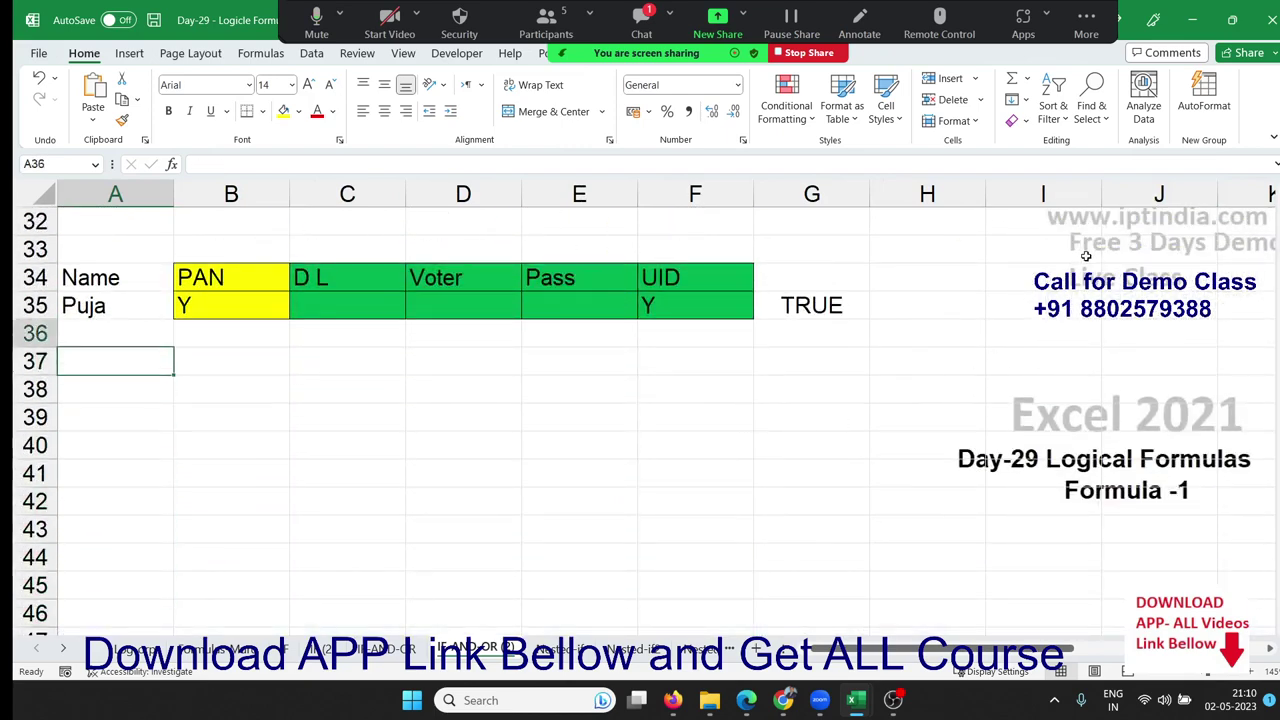
{"action": "key", "text": "Page_Up"}
{"action": "key", "text": "Down"}
{"action": "key", "text": "Down"}
{"action": "key", "text": "Down"}
{"action": "key", "text": "Down"}
{"action": "key", "text": "Down"}
{"action": "key", "text": "Down"}
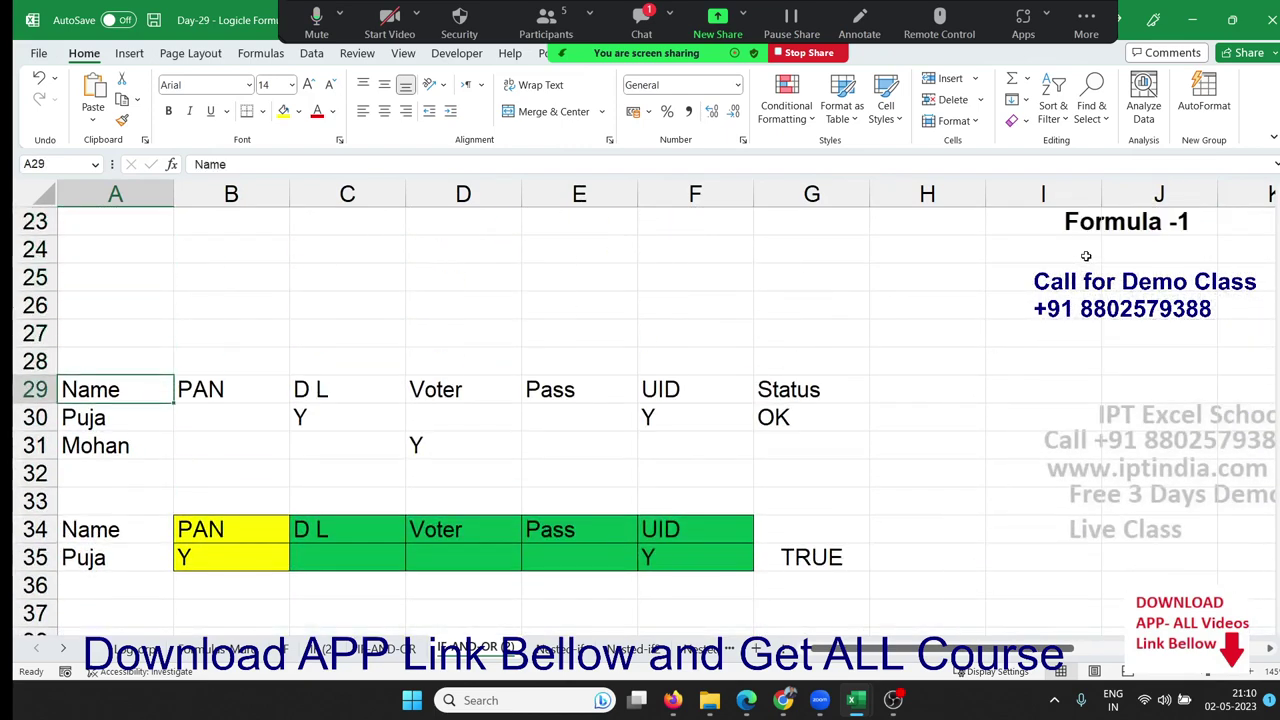
Step: Delete the IF(OR(...)) OK formula from Puja's Status cell G30
{"action": "key", "text": "Right"}
{"action": "key", "text": "Right"}
{"action": "key", "text": "Right"}
{"action": "key", "text": "Right"}
{"action": "key", "text": "Right"}
{"action": "key", "text": "Right"}
{"action": "key", "text": "Down"}
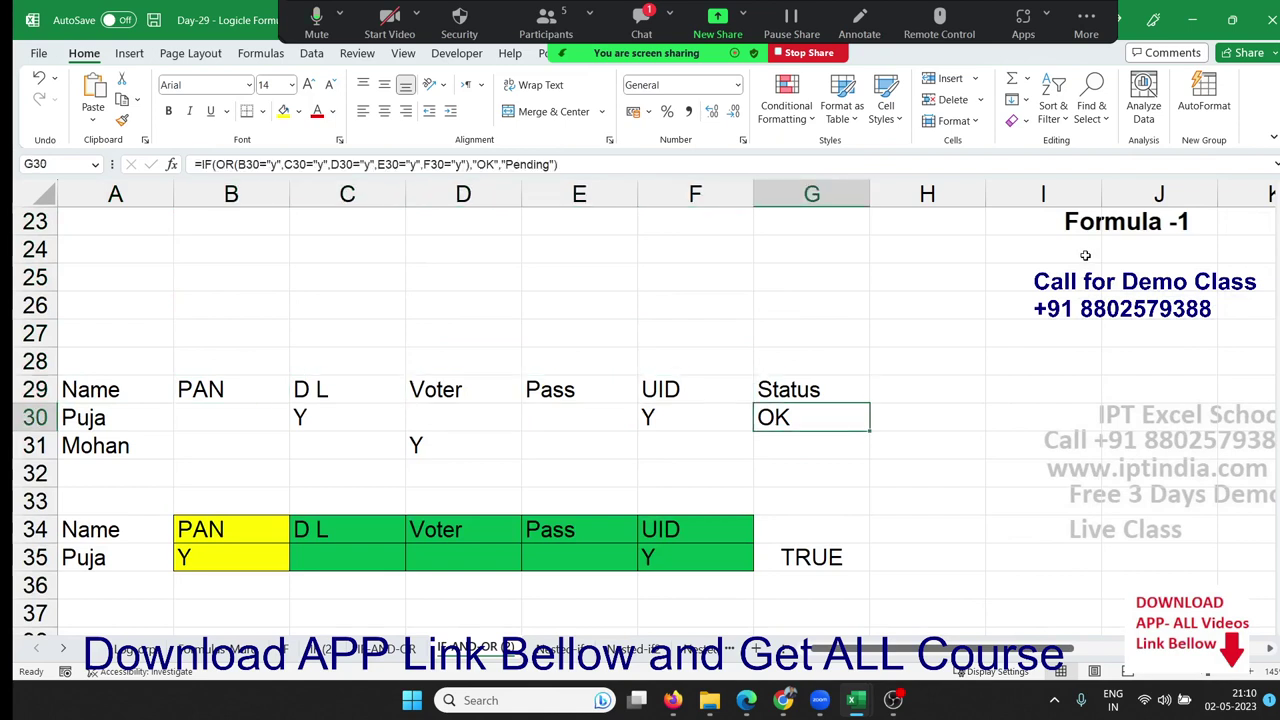
{"action": "key", "text": "Delete"}
{"action": "key", "text": "Left"}
{"action": "key", "text": "Left"}
{"action": "key", "text": "Left"}
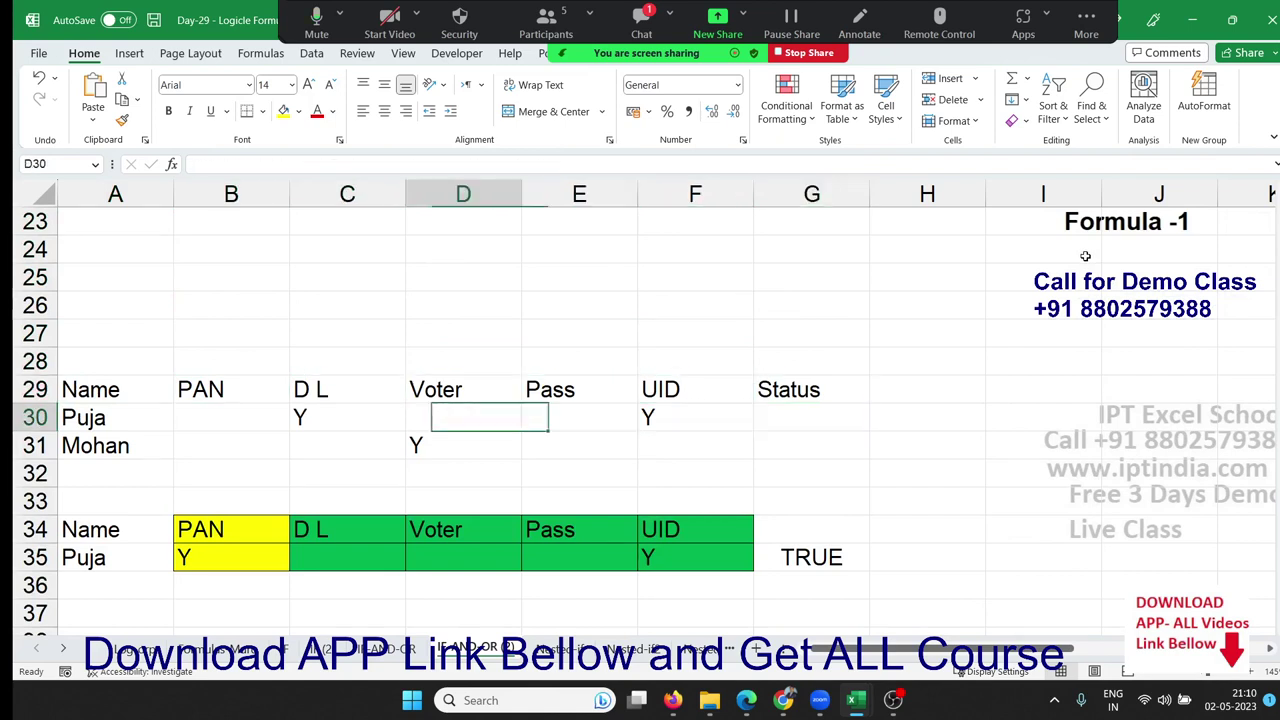
{"action": "key", "text": "Left"}
{"action": "key", "text": "Left"}
{"action": "key", "text": "shift+Right"}
{"action": "key", "text": "shift+Right"}
{"action": "key", "text": "shift+Right"}
{"action": "key", "text": "shift+Right"}
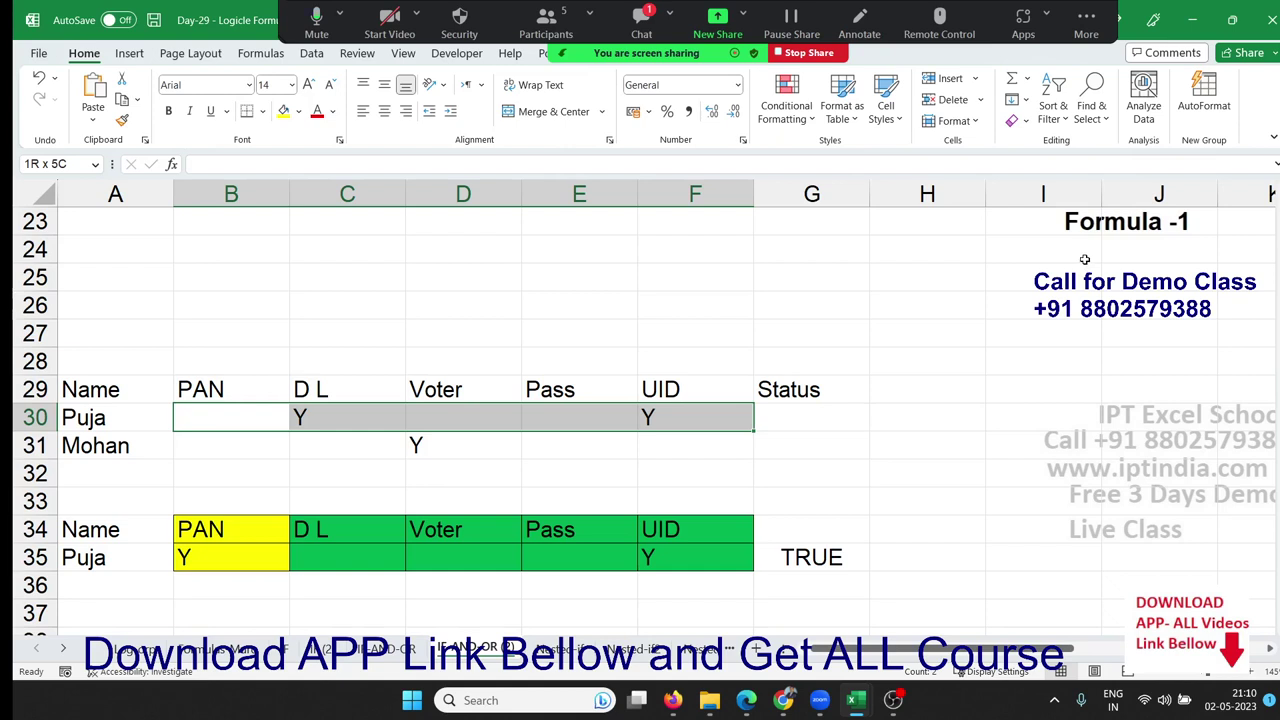
{"action": "key", "text": "Right"}
{"action": "key", "text": "Right"}
{"action": "key", "text": "Right"}
{"action": "key", "text": "Right"}
{"action": "key", "text": "Right"}
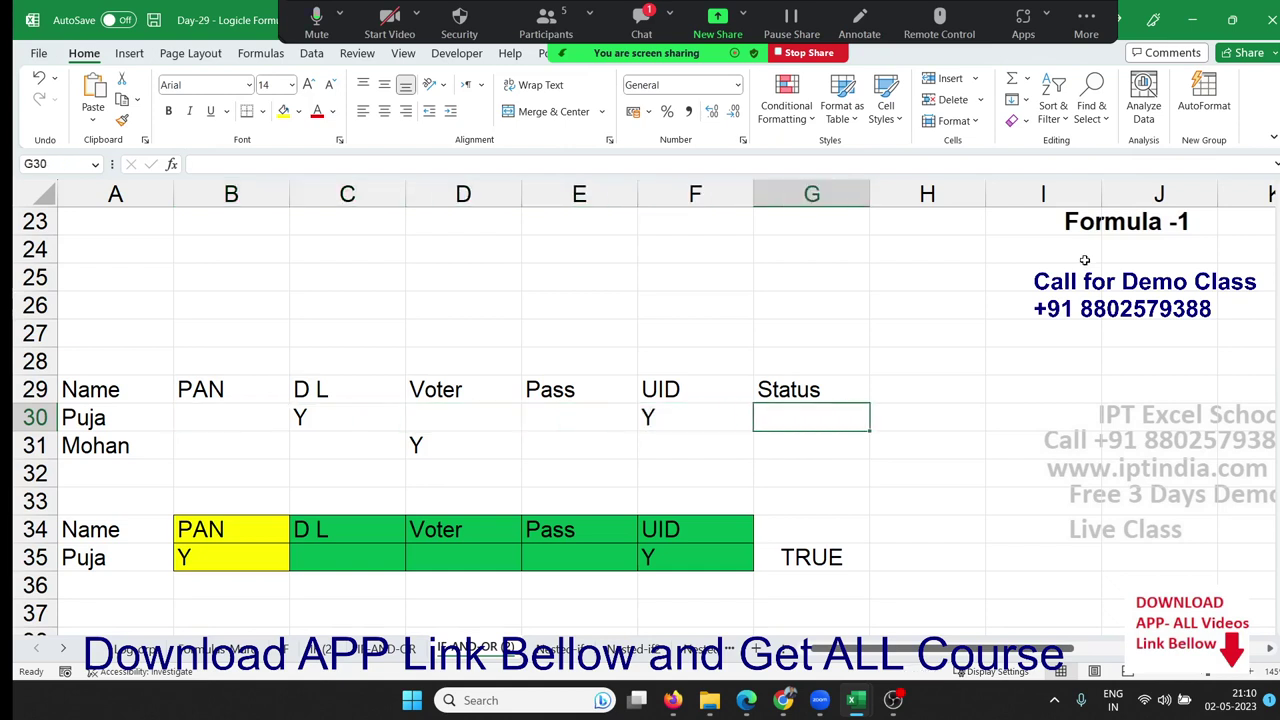
{"action": "key", "text": "shift+Left"}
{"action": "key", "text": "shift+Left"}
{"action": "key", "text": "shift+Left"}
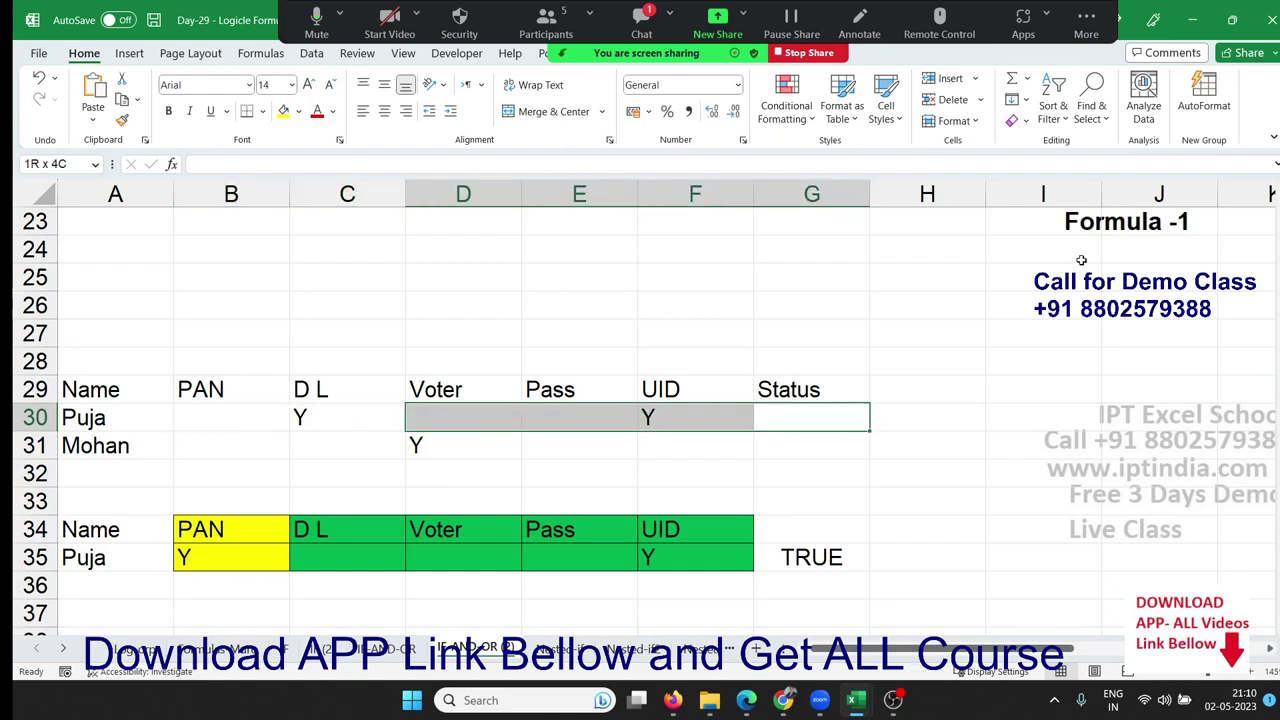
{"action": "key", "text": "shift+Left"}
{"action": "key", "text": "shift+Left"}
{"action": "key", "text": "Right"}
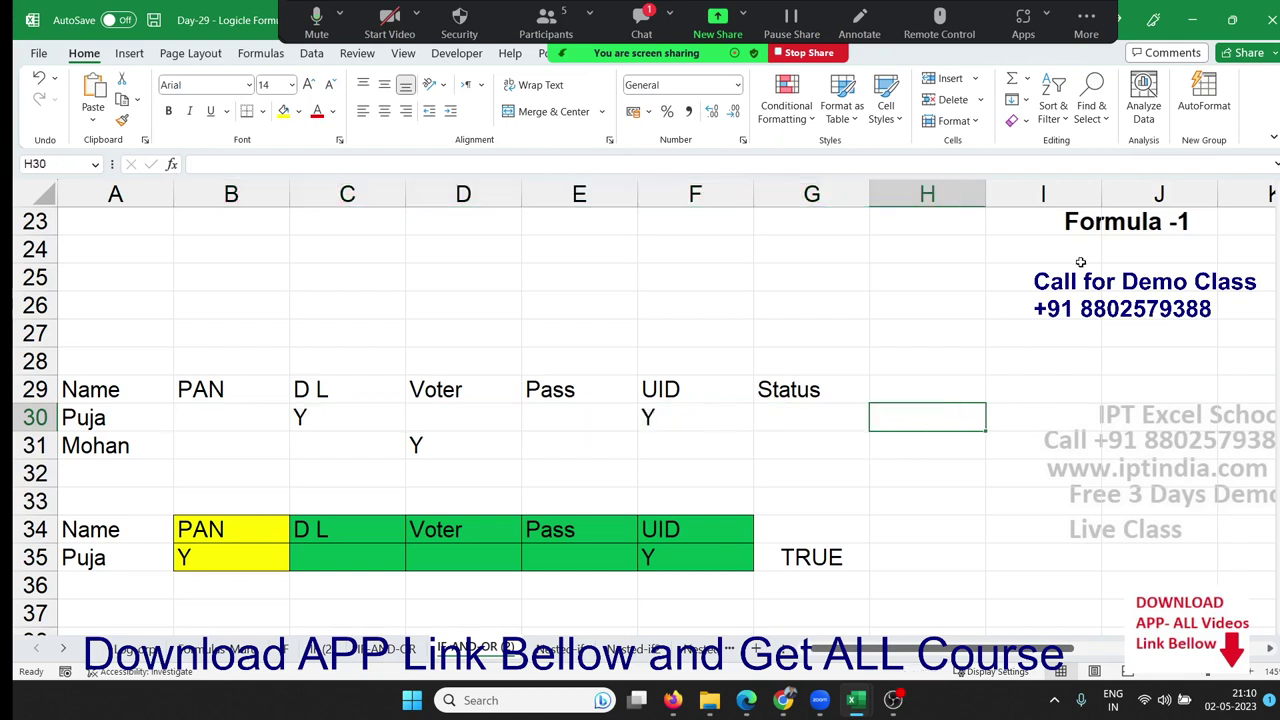
Step: Enter =COUNTA(B30:F30)>=1 in H30, returning TRUE
{"action": "type", "text": "="}
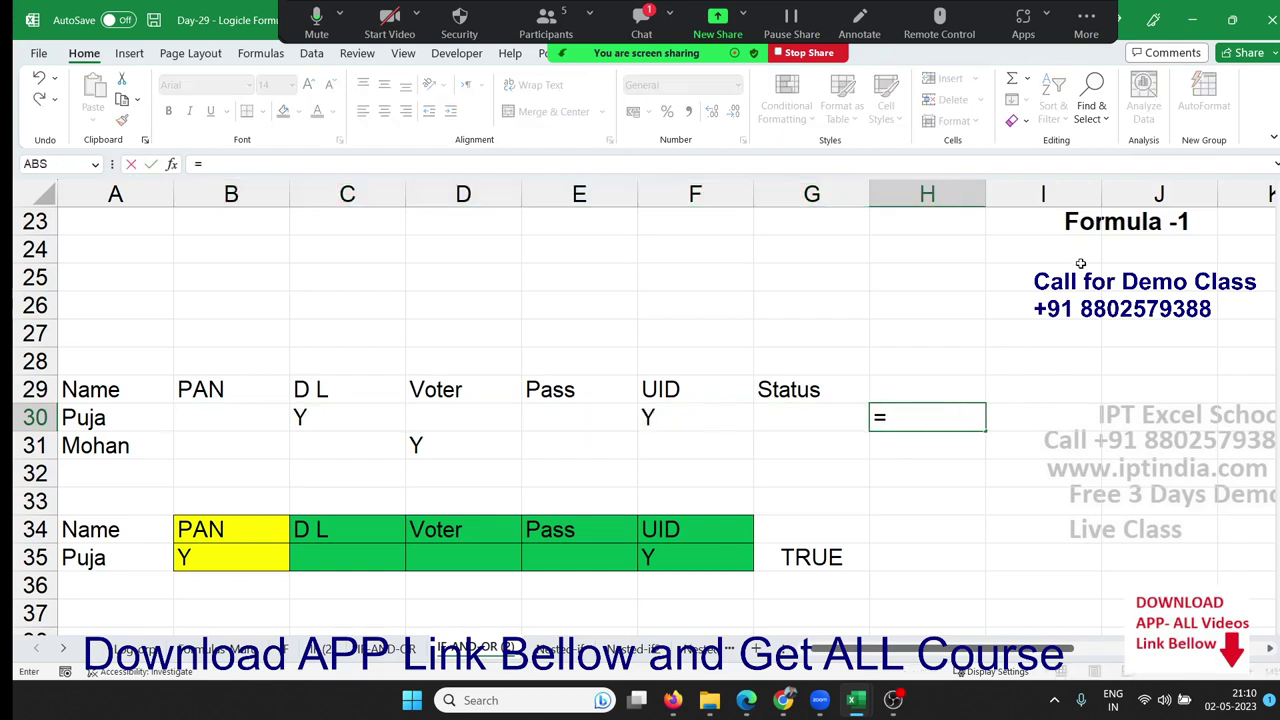
{"action": "type", "text": "cou"}
{"action": "key", "text": "Down"}
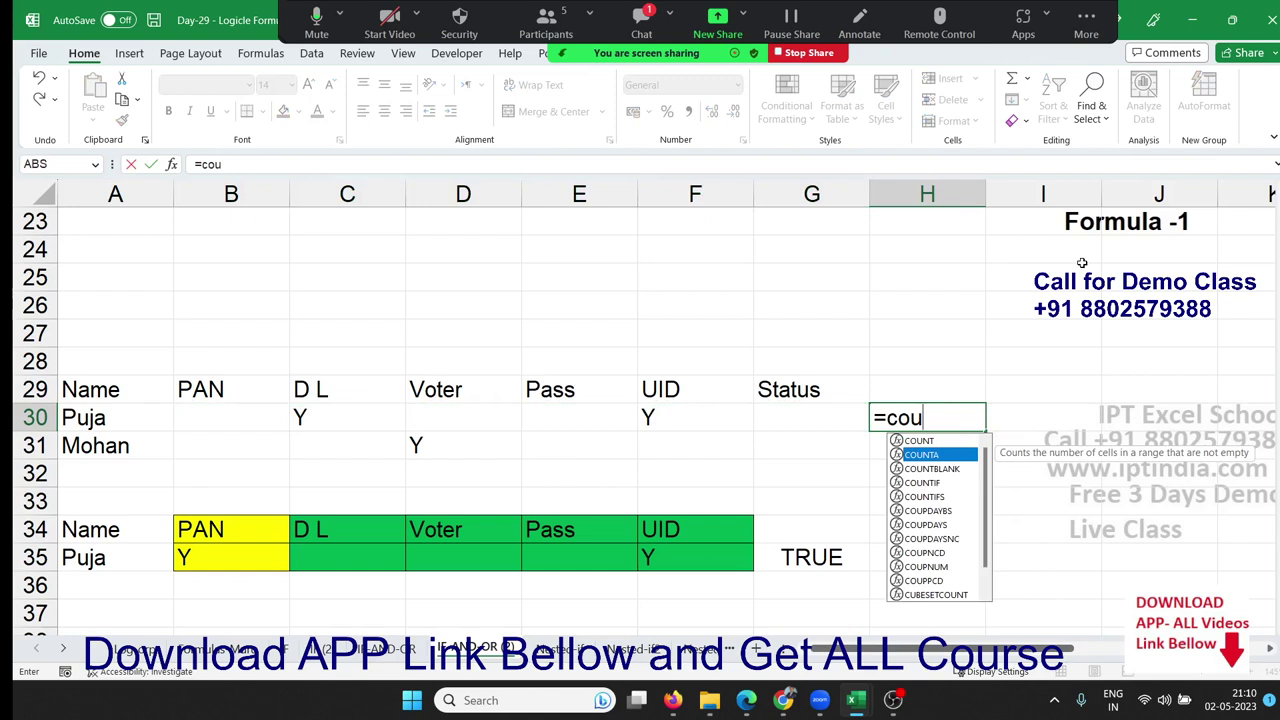
{"action": "key", "text": "Tab"}
{"action": "key", "text": "Left"}
{"action": "key", "text": "Left"}
{"action": "key", "text": "shift+Left"}
{"action": "key", "text": "shift+Left"}
{"action": "key", "text": "shift+Left"}
{"action": "key", "text": "shift+Left"}
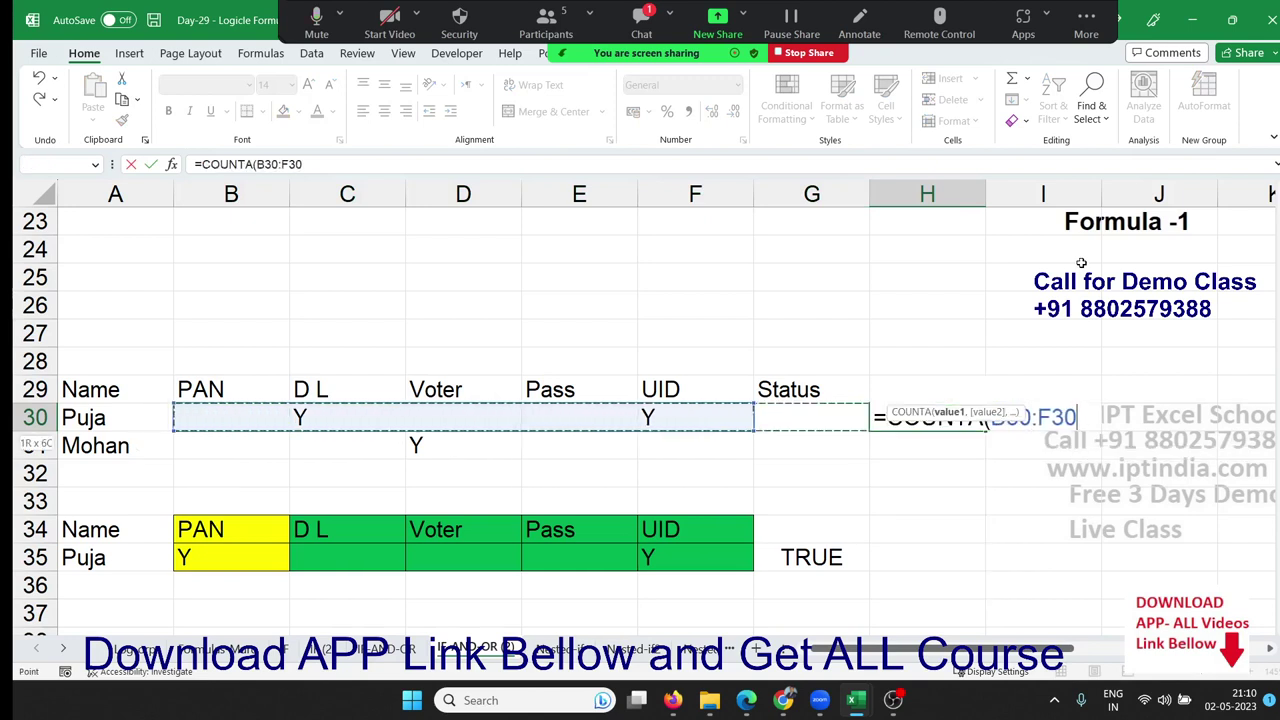
{"action": "key", "text": "Return"}
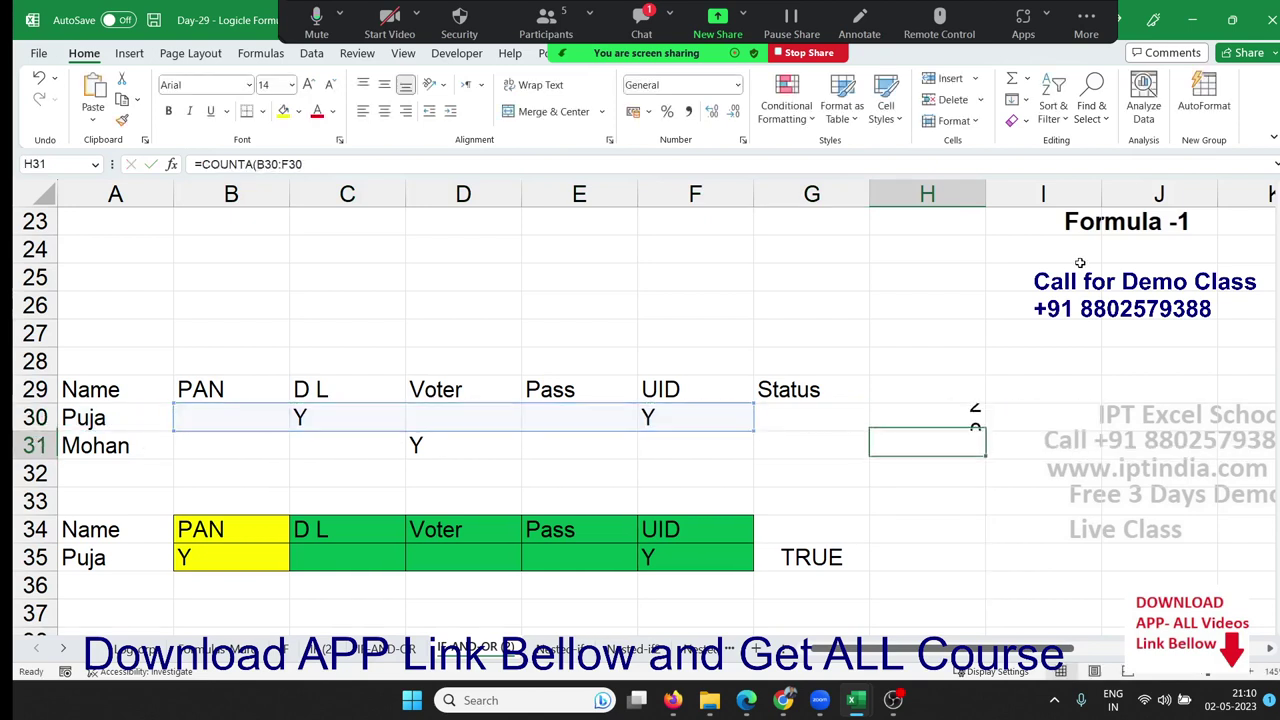
{"action": "key", "text": "Up"}
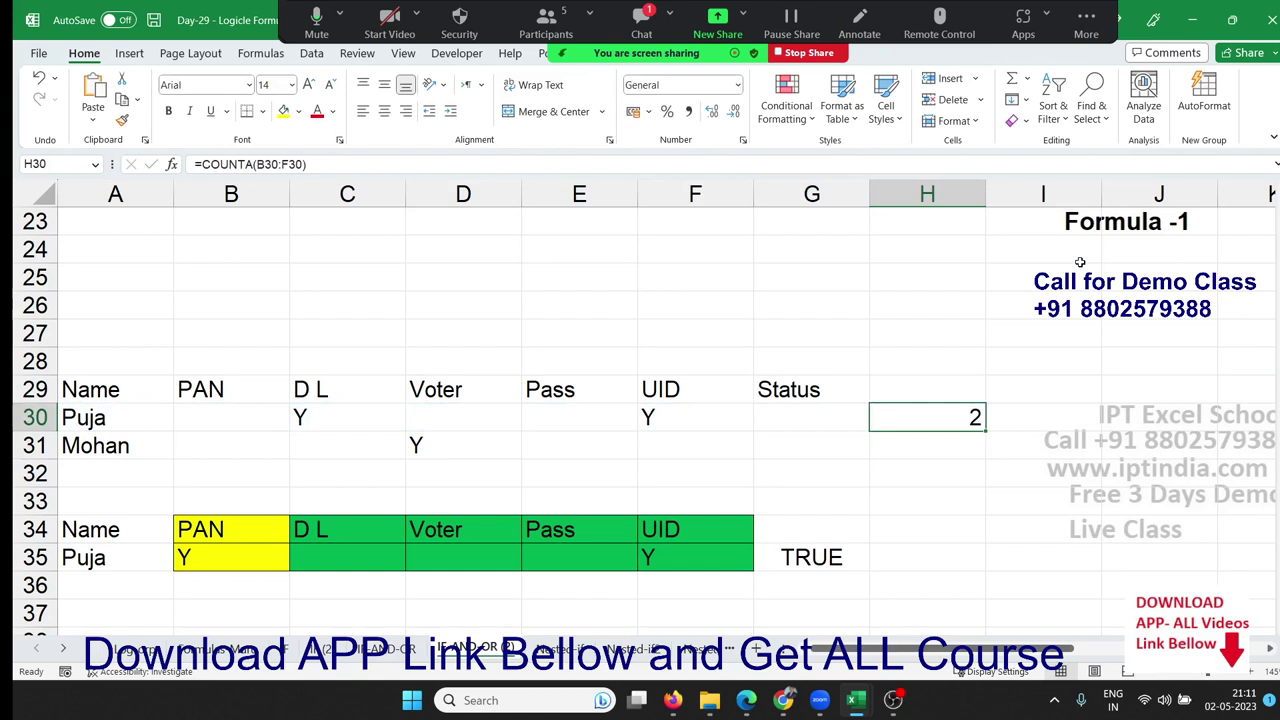
{"action": "key", "text": "F2"}
{"action": "type", "text": ">"}
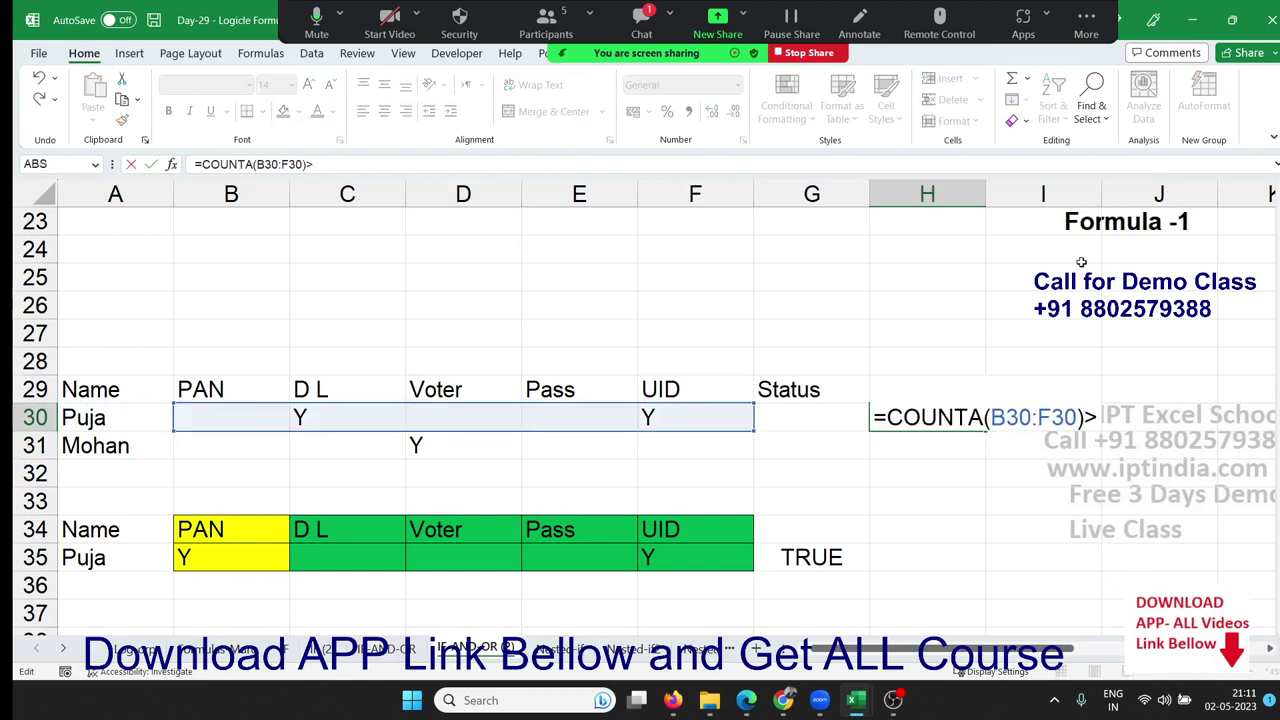
{"action": "type", "text": "=1"}
{"action": "key", "text": "Return"}
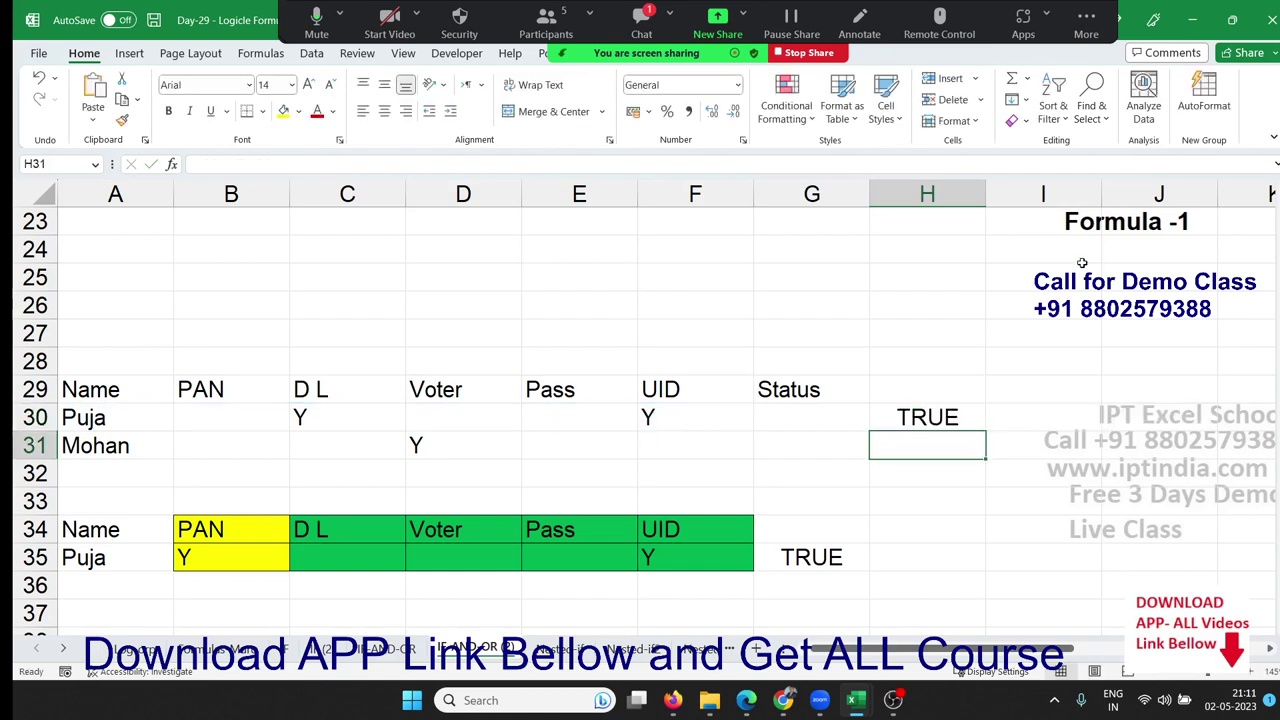
{"action": "key", "text": "Up"}
Step: Change Puja's PAN and Voter entries in row 30 to N
{"action": "key", "text": "Left"}
{"action": "key", "text": "Left"}
{"action": "key", "text": "Left"}
{"action": "key", "text": "Left"}
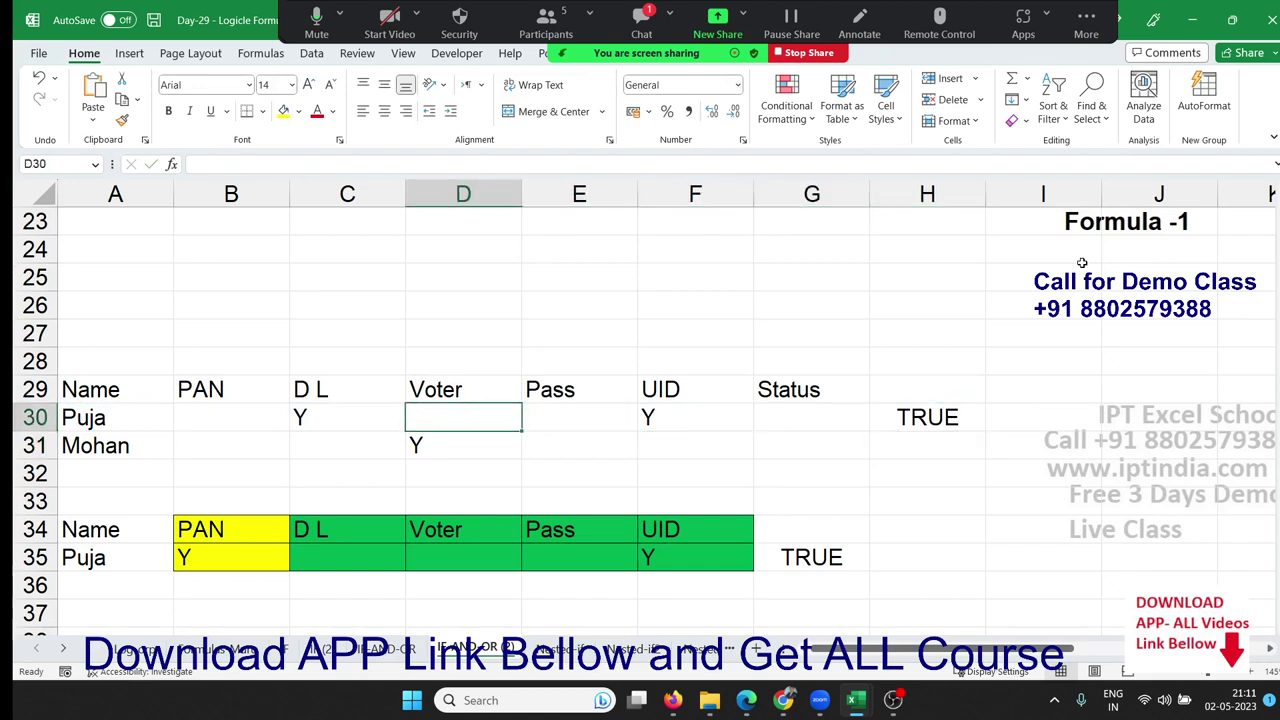
{"action": "key", "text": "Left"}
{"action": "key", "text": "Left"}
{"action": "key", "text": "Left"}
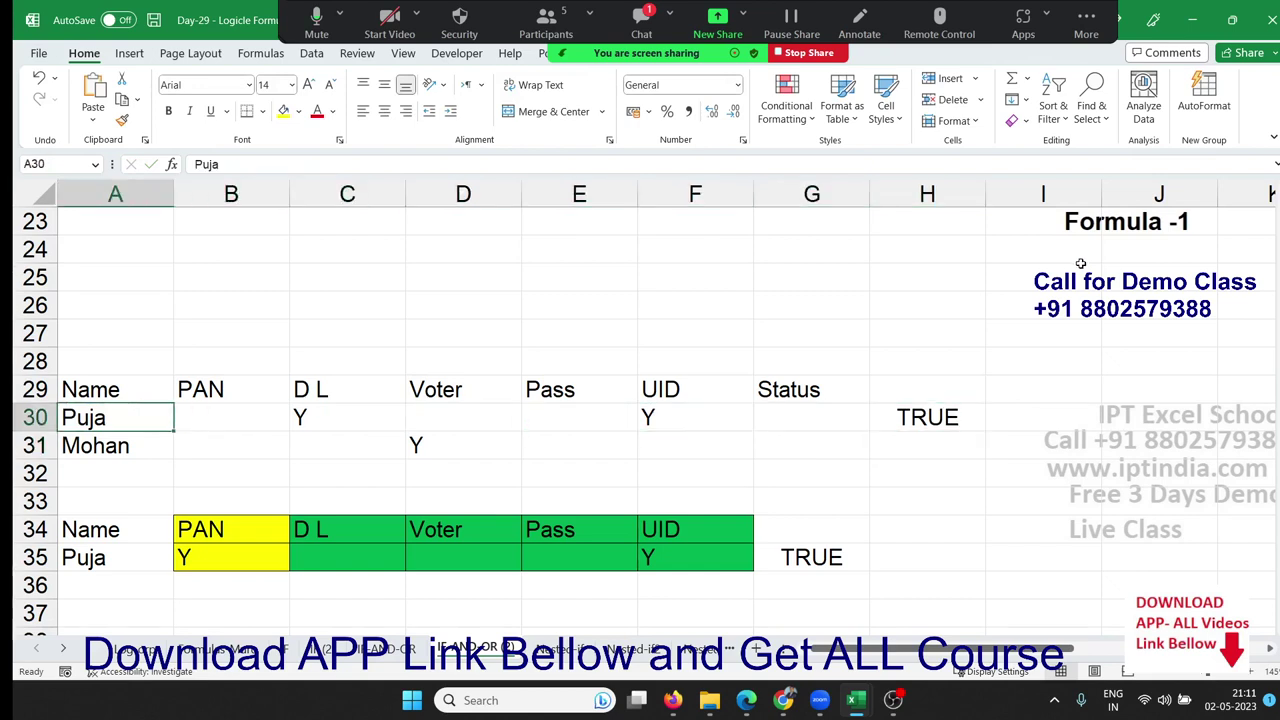
{"action": "key", "text": "Right"}
{"action": "type", "text": "N"}
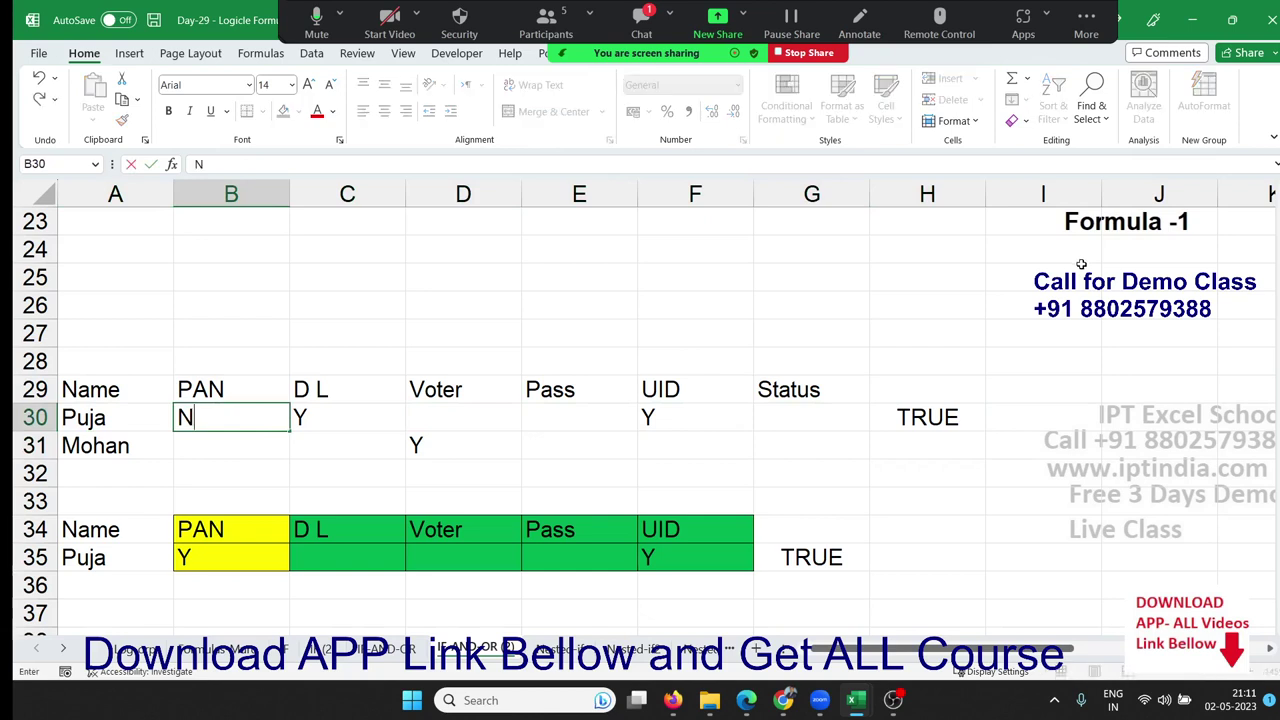
{"action": "key", "text": "Right"}
{"action": "key", "text": "Right"}
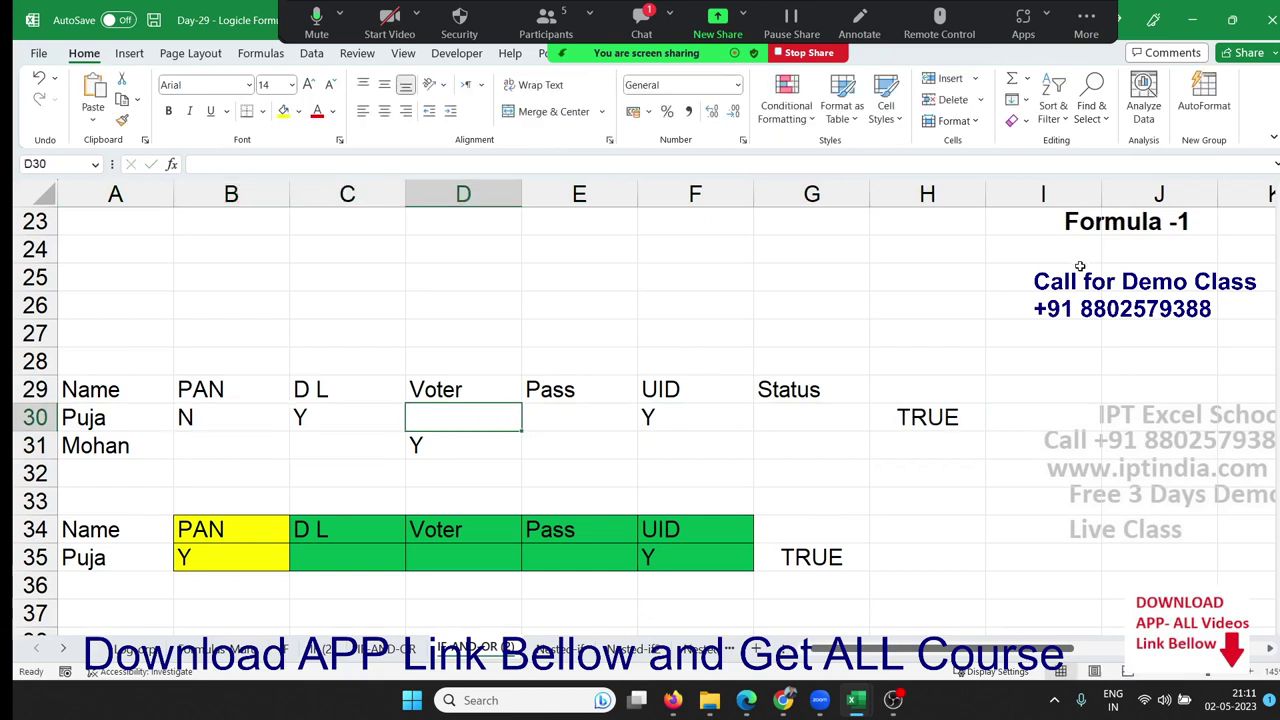
{"action": "type", "text": "N"}
{"action": "key", "text": "Right"}
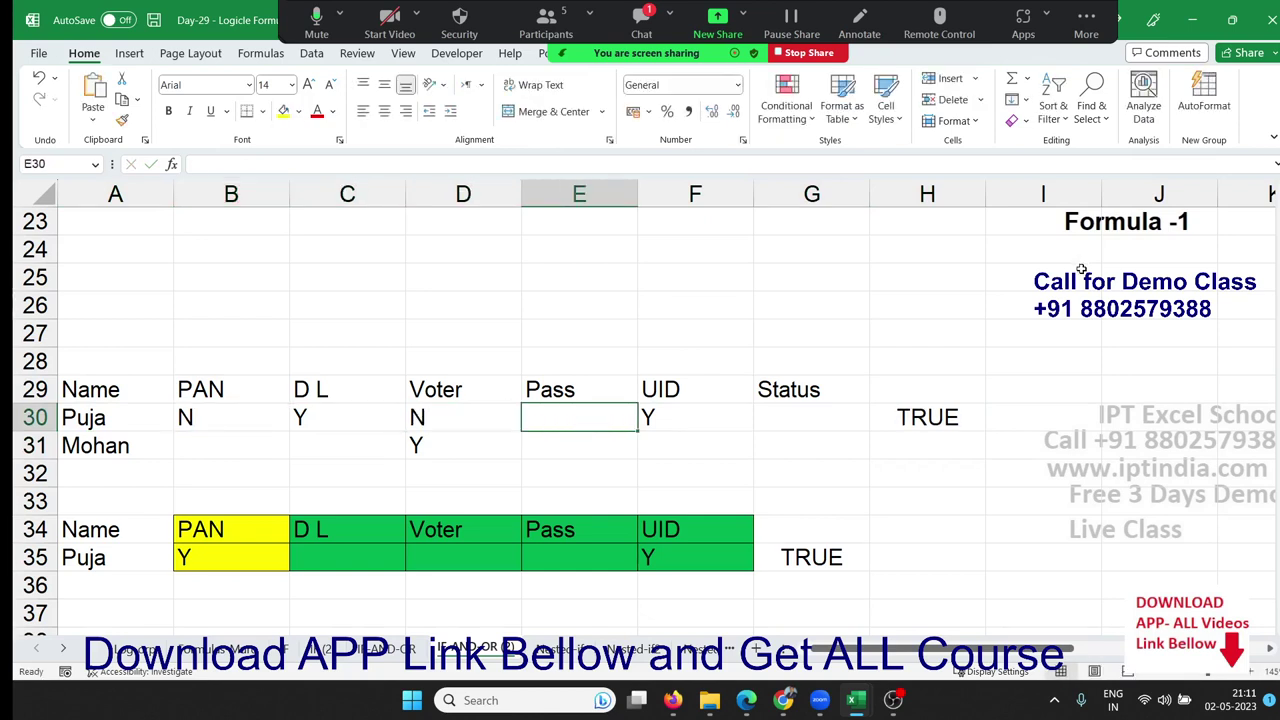
{"action": "key", "text": "Right"}
{"action": "key", "text": "Right"}
{"action": "key", "text": "Right"}
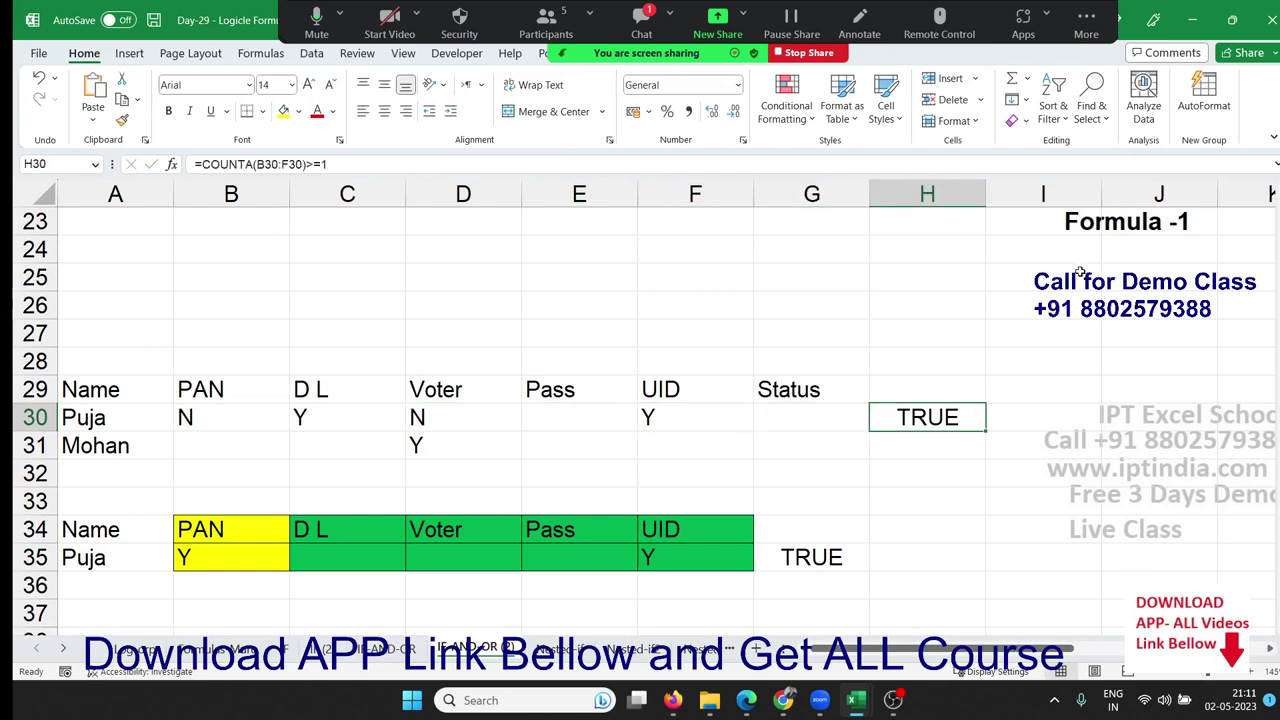
{"action": "key", "text": "Left"}
{"action": "key", "text": "Left"}
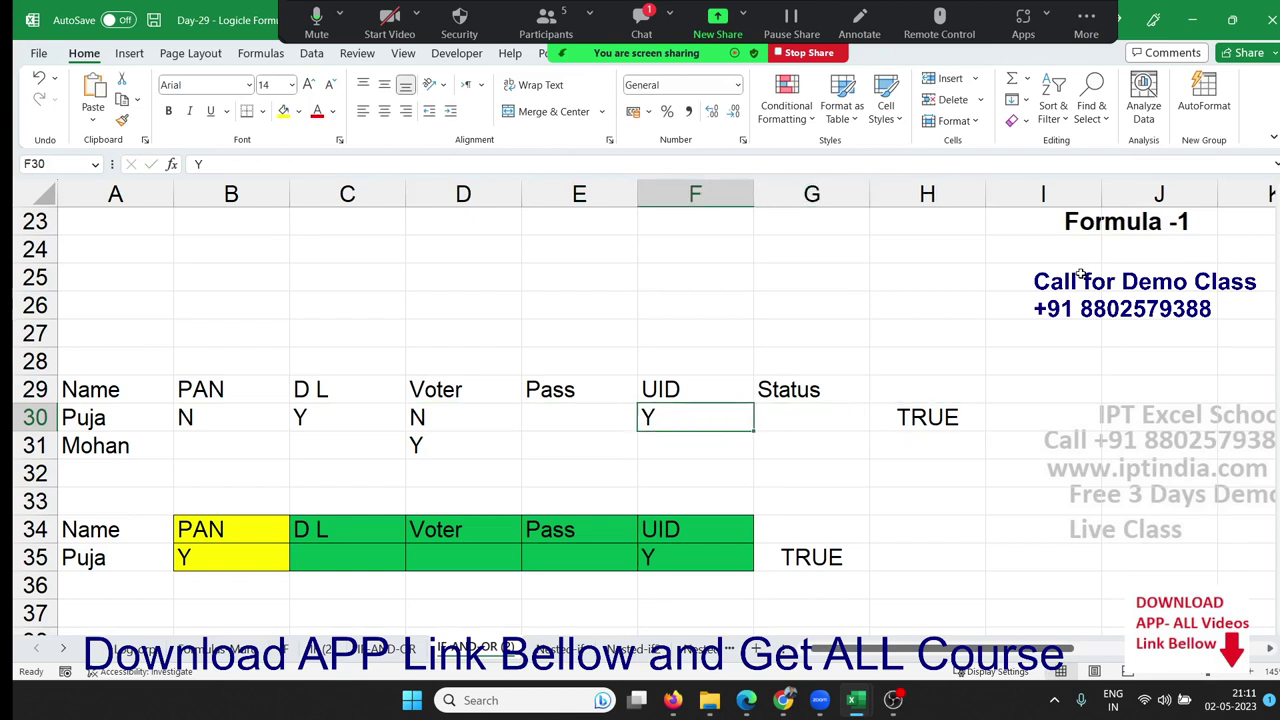
{"action": "key", "text": "shift+Left"}
{"action": "key", "text": "shift+Left"}
{"action": "key", "text": "shift+Left"}
{"action": "key", "text": "shift+Left"}
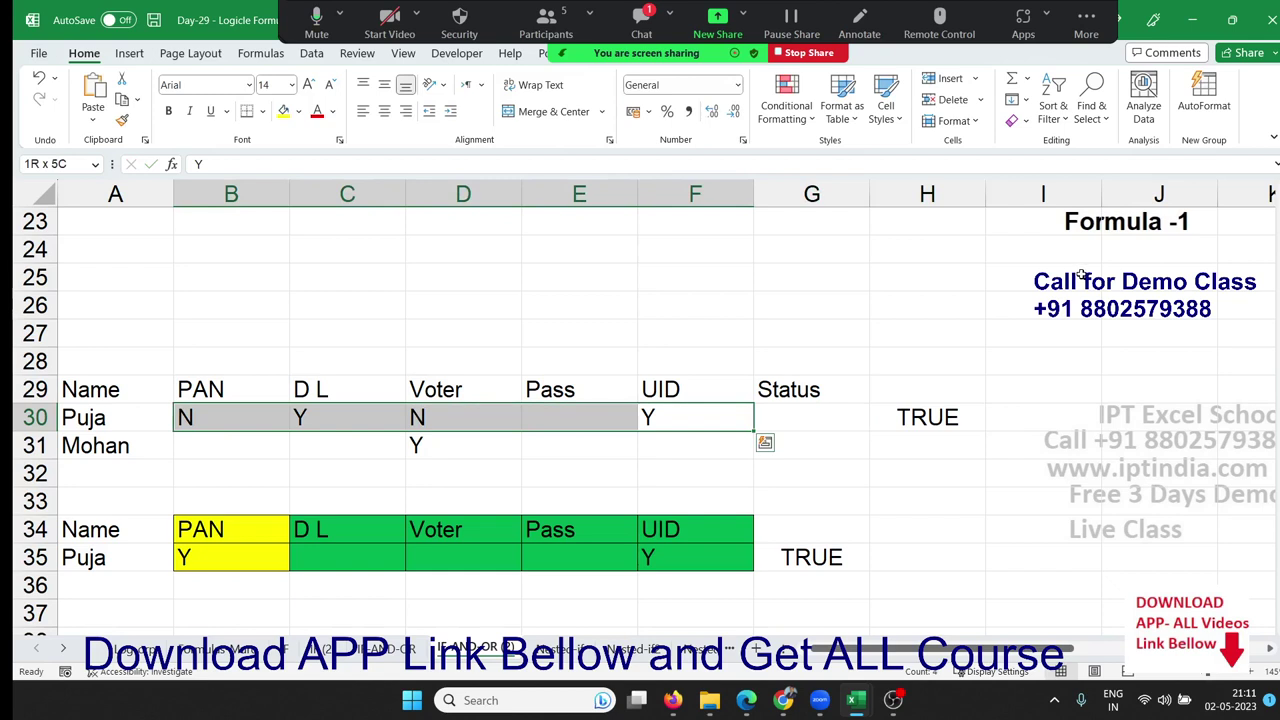
{"action": "key", "text": "Right"}
{"action": "key", "text": "Right"}
{"action": "key", "text": "Right"}
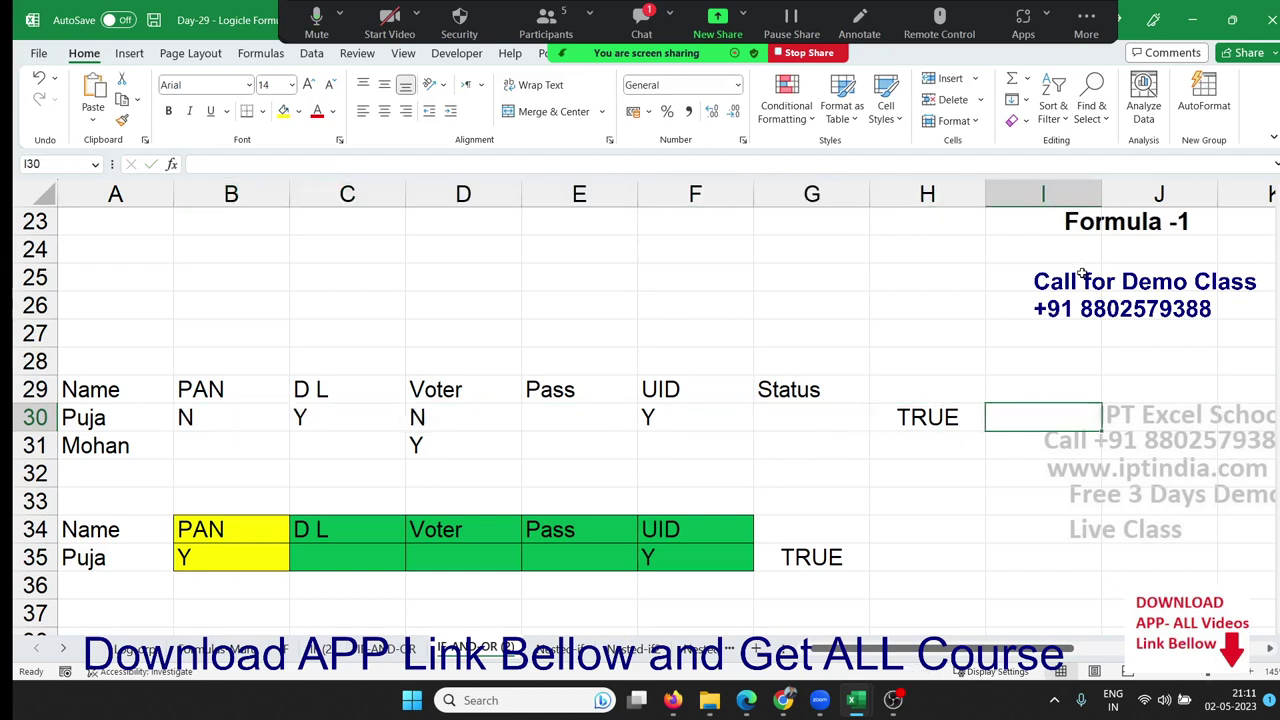
Step: Enter =COUNTIF(B30:F30,"y") in I30, removing the stray quote that caused an error
{"action": "type", "text": "=cou"}
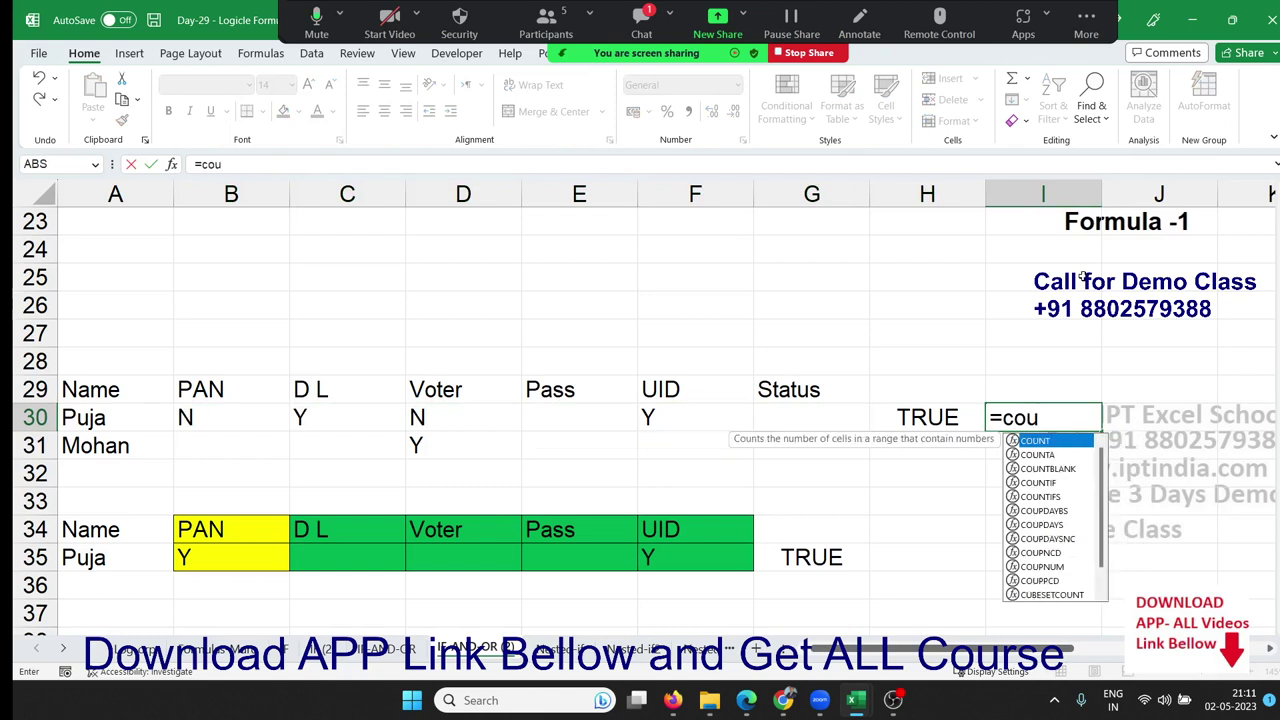
{"action": "key", "text": "Down"}
{"action": "key", "text": "Down"}
{"action": "key", "text": "Down"}
{"action": "key", "text": "Tab"}
{"action": "key", "text": "Left"}
{"action": "key", "text": "Left"}
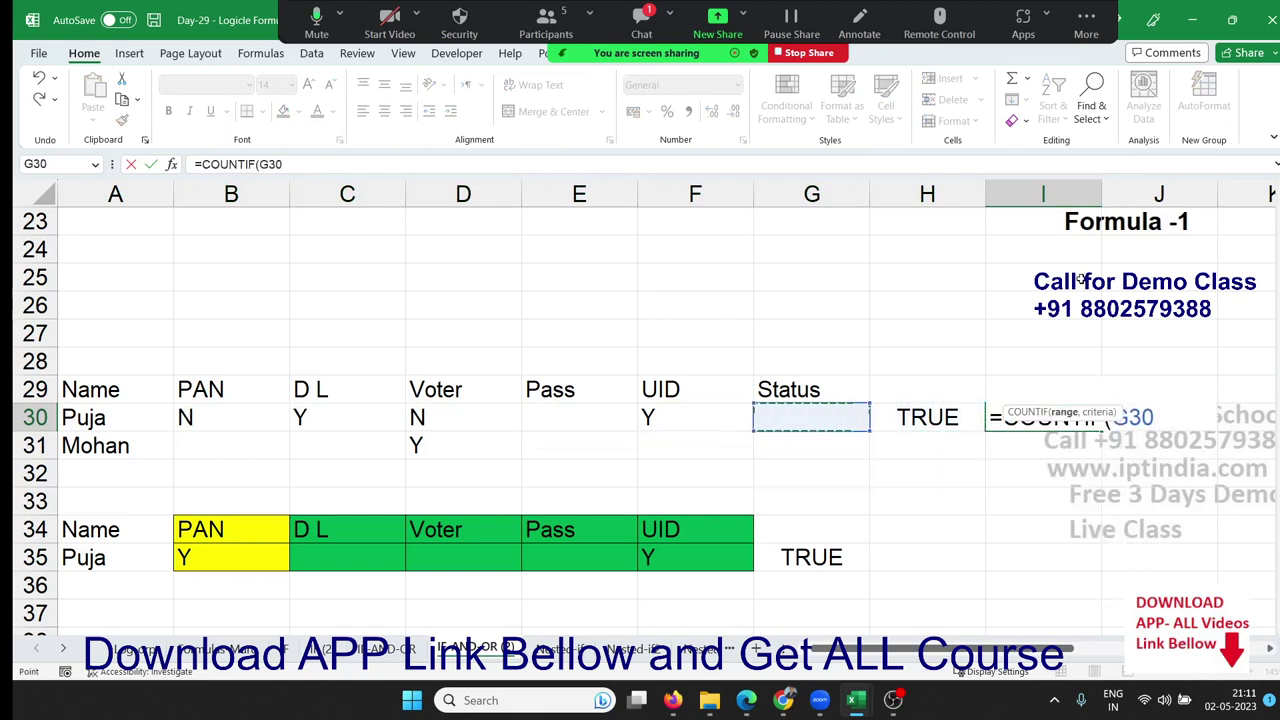
{"action": "key", "text": "Left"}
{"action": "key", "text": "shift+Left"}
{"action": "key", "text": "shift+Left"}
{"action": "key", "text": "shift+Left"}
{"action": "key", "text": "shift+Left"}
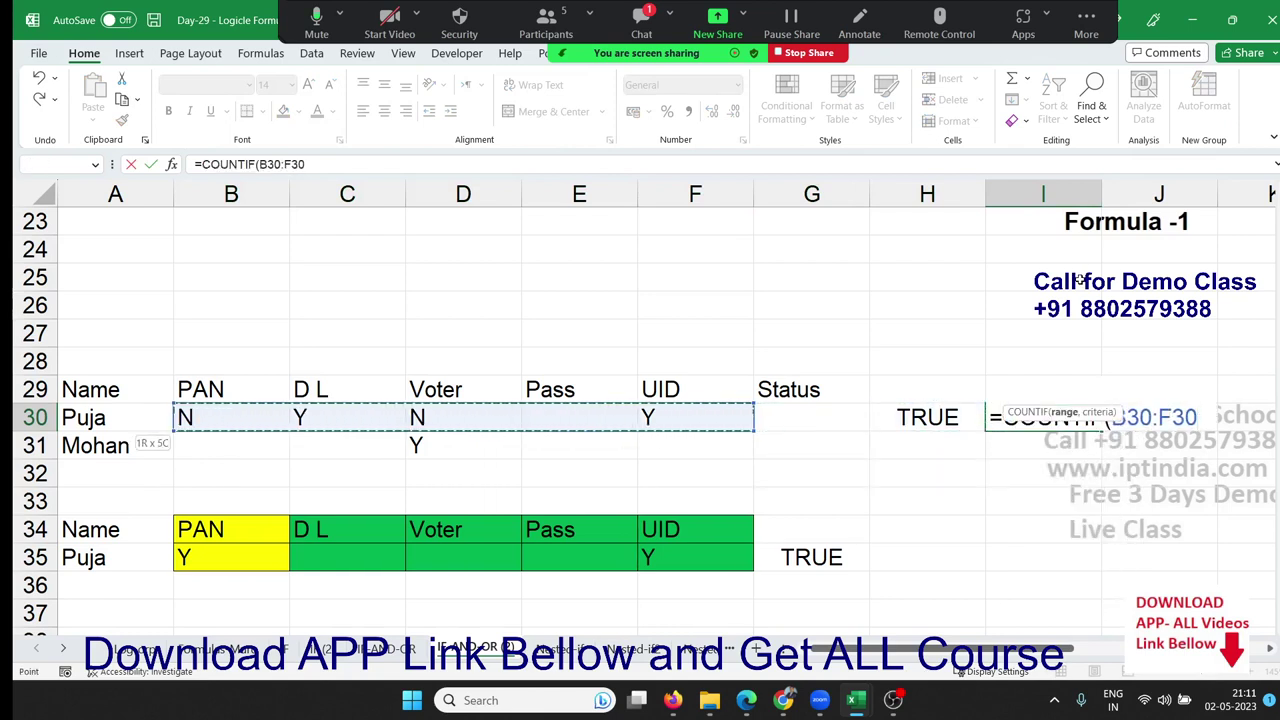
{"action": "type", "text": "\",\""}
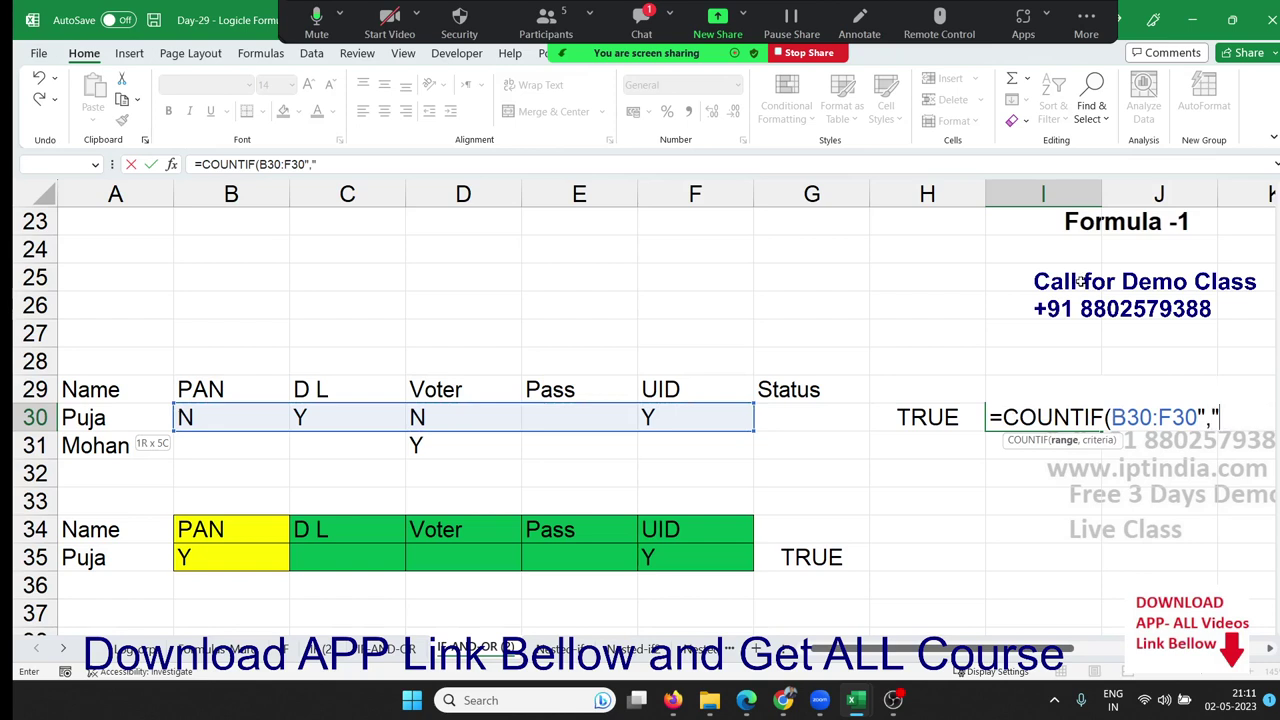
{"action": "type", "text": "y\""}
{"action": "key", "text": "Return"}
{"action": "key", "text": "Return"}
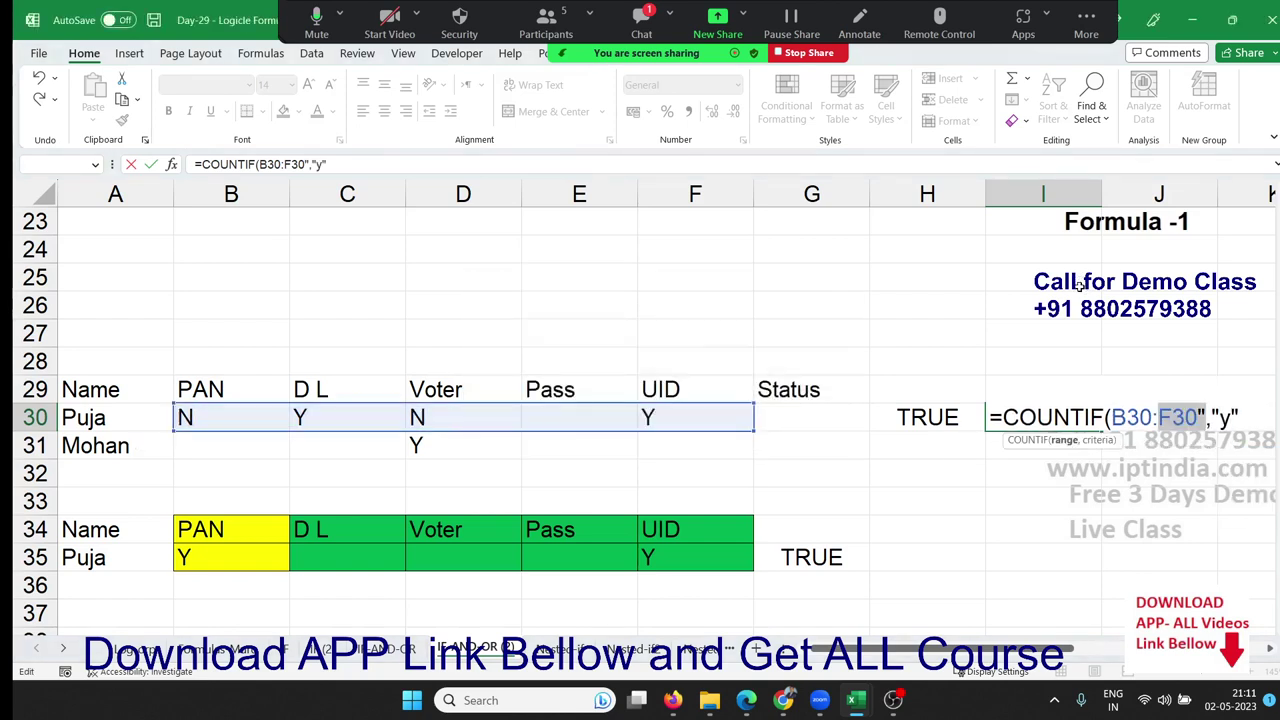
{"action": "key", "text": "Right"}
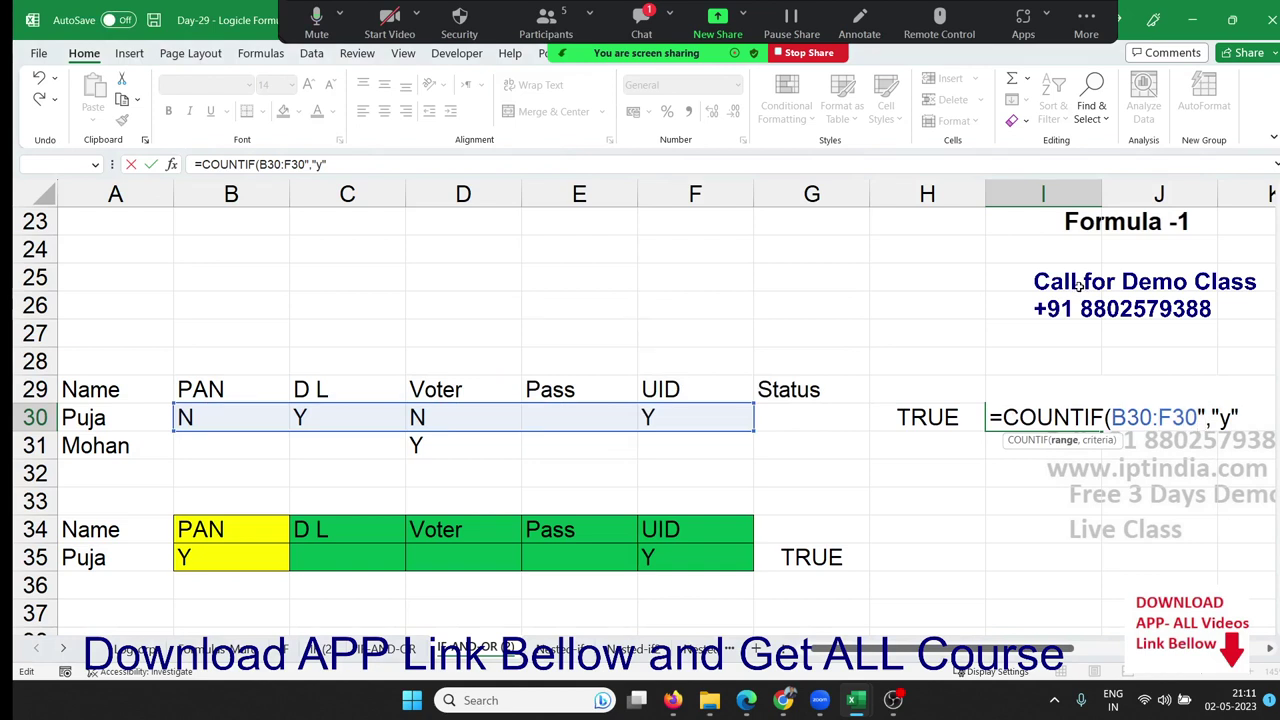
{"action": "key", "text": "Delete"}
{"action": "key", "text": "Return"}
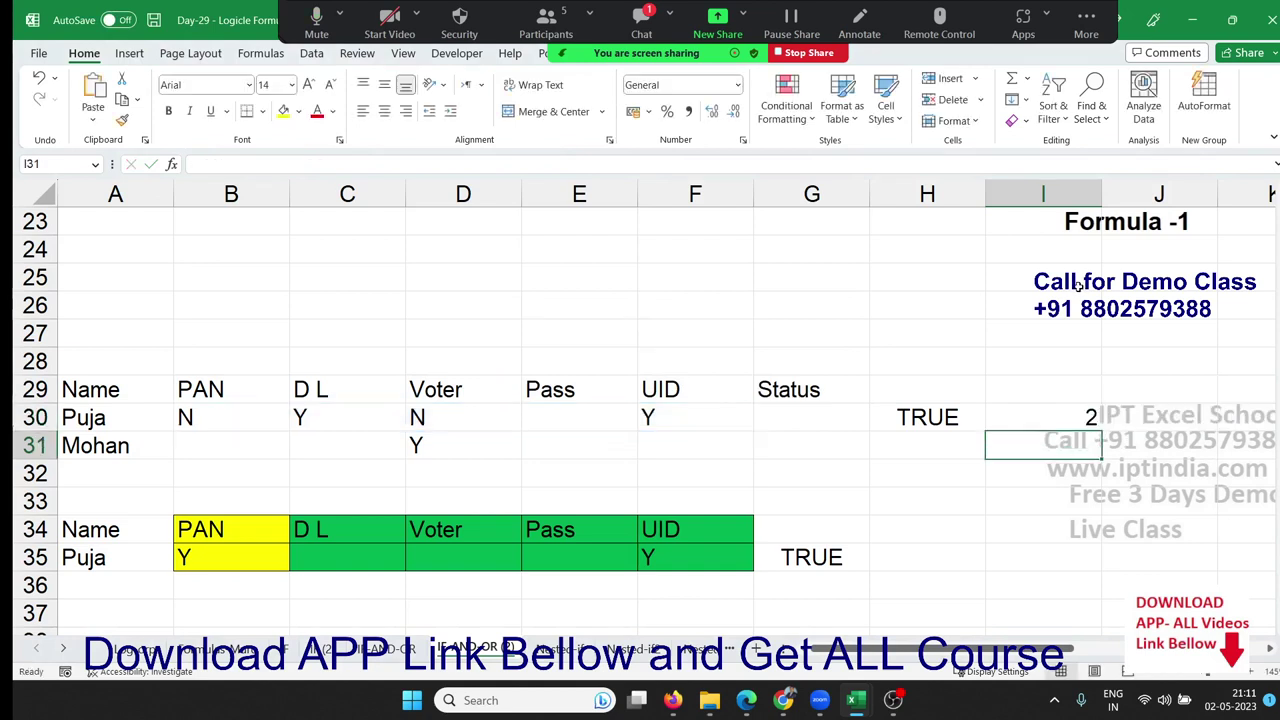
Step: Append >=1 so I30 returns TRUE when any entry is y
{"action": "key", "text": "Up"}
{"action": "key", "text": "F2"}
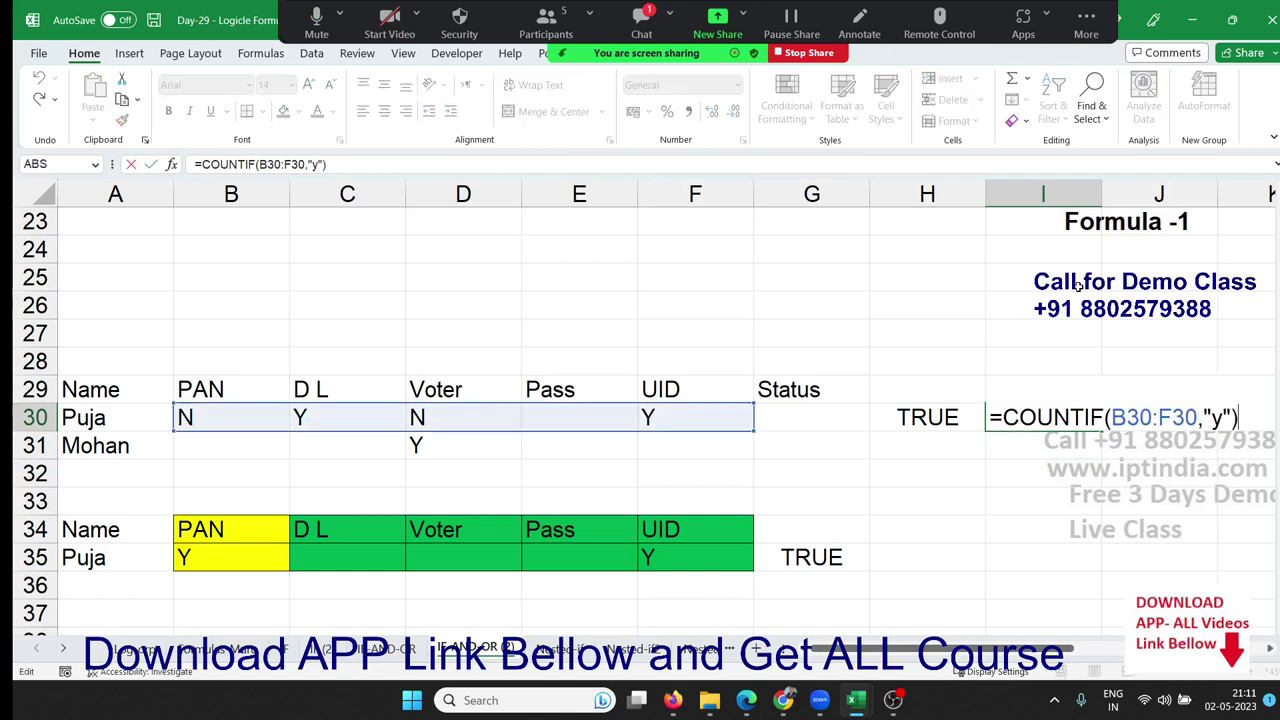
{"action": "type", "text": ">="}
{"action": "type", "text": "1"}
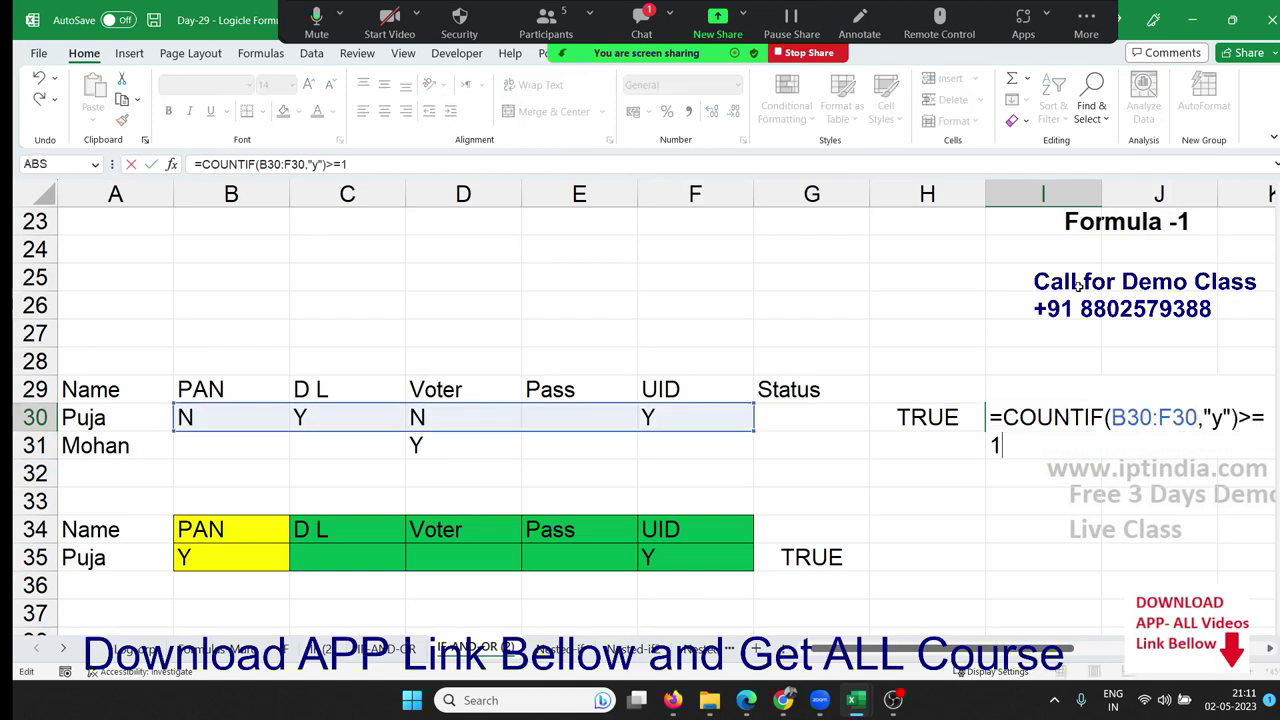
{"action": "key", "text": "Return"}
{"action": "key", "text": "Up"}
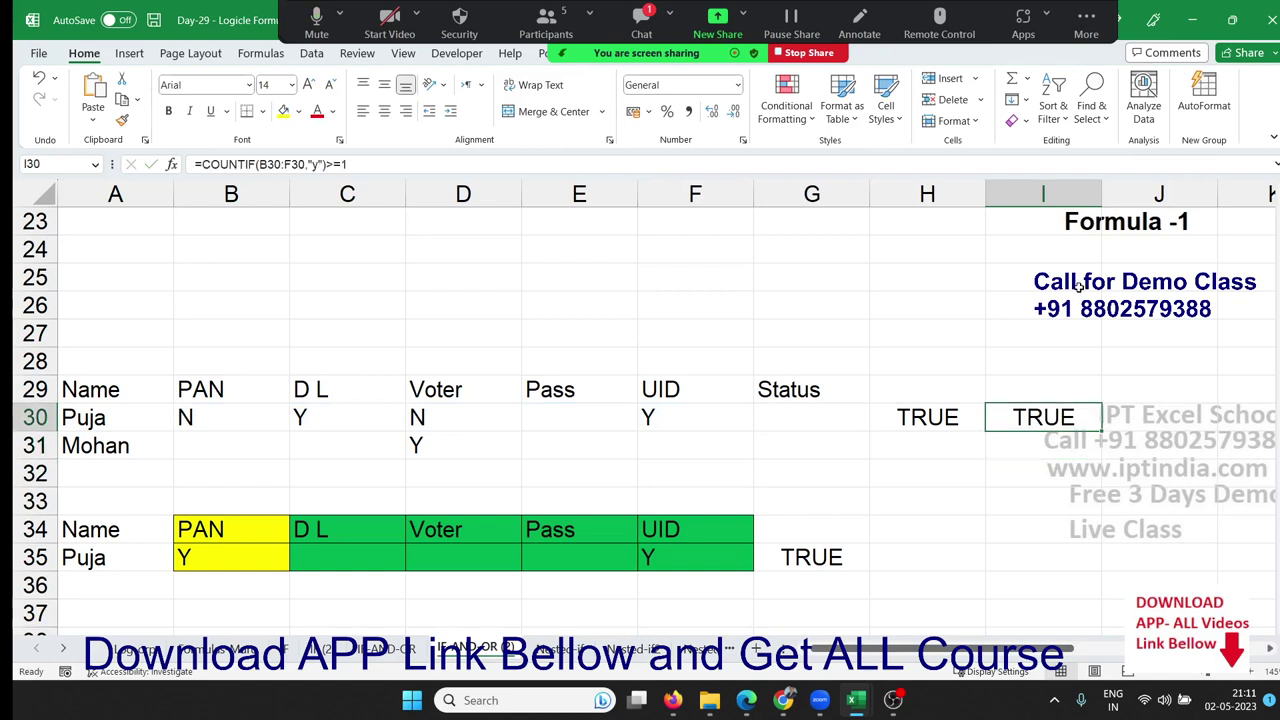
Step: Compare H30's COUNTA formula with I30's COUNTIF check without changing either
{"action": "key", "text": "Left"}
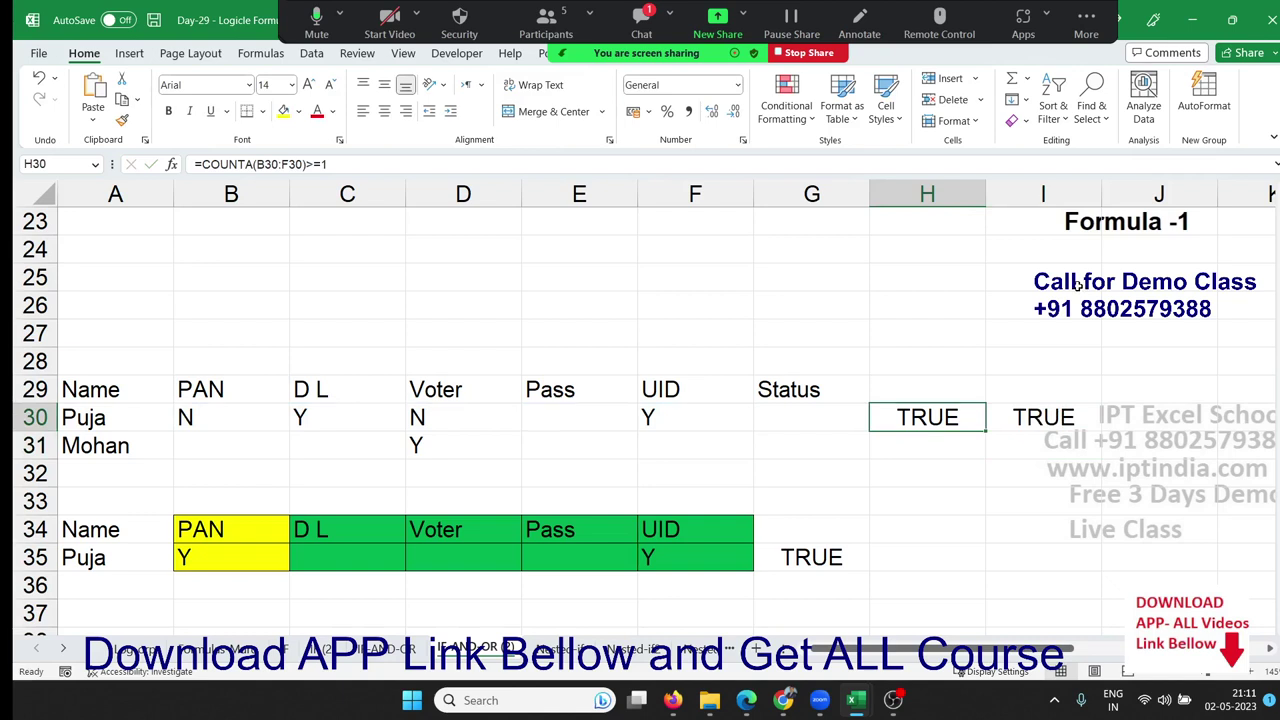
{"action": "key", "text": "F2"}
{"action": "key", "text": "Escape"}
{"action": "key", "text": "Right"}
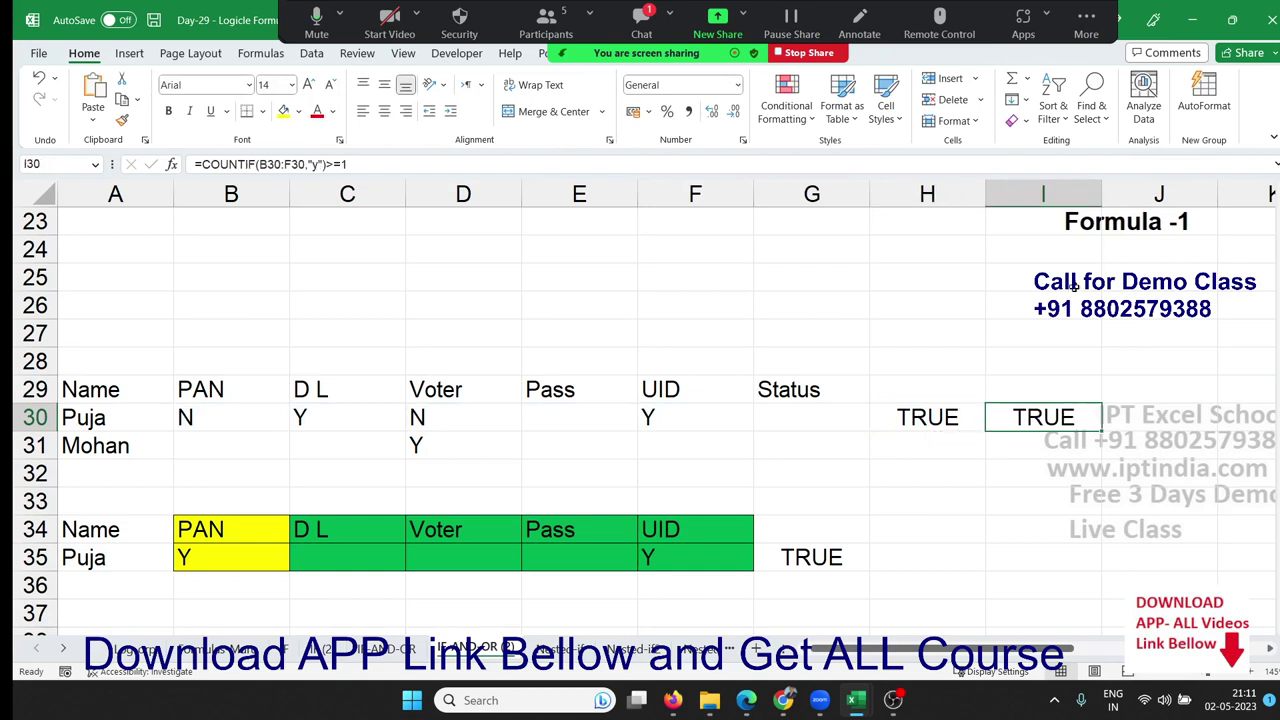
{"action": "key", "text": "F2"}
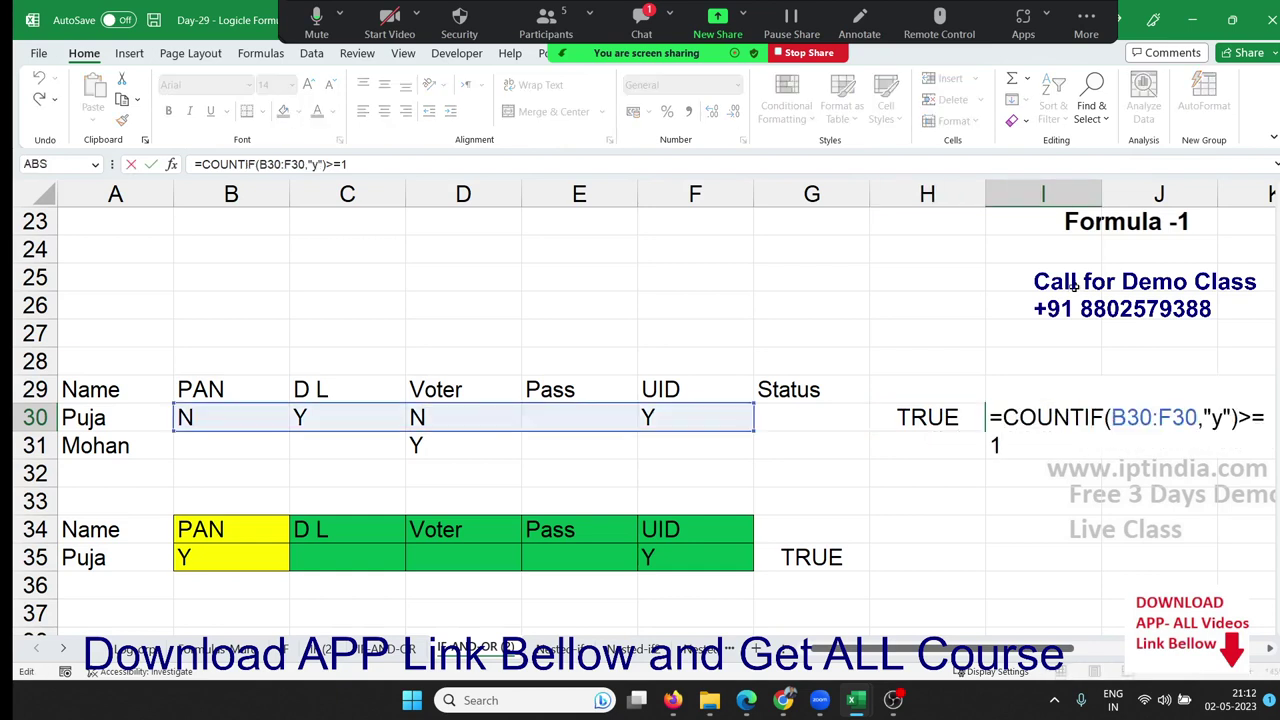
{"action": "key", "text": "Escape"}
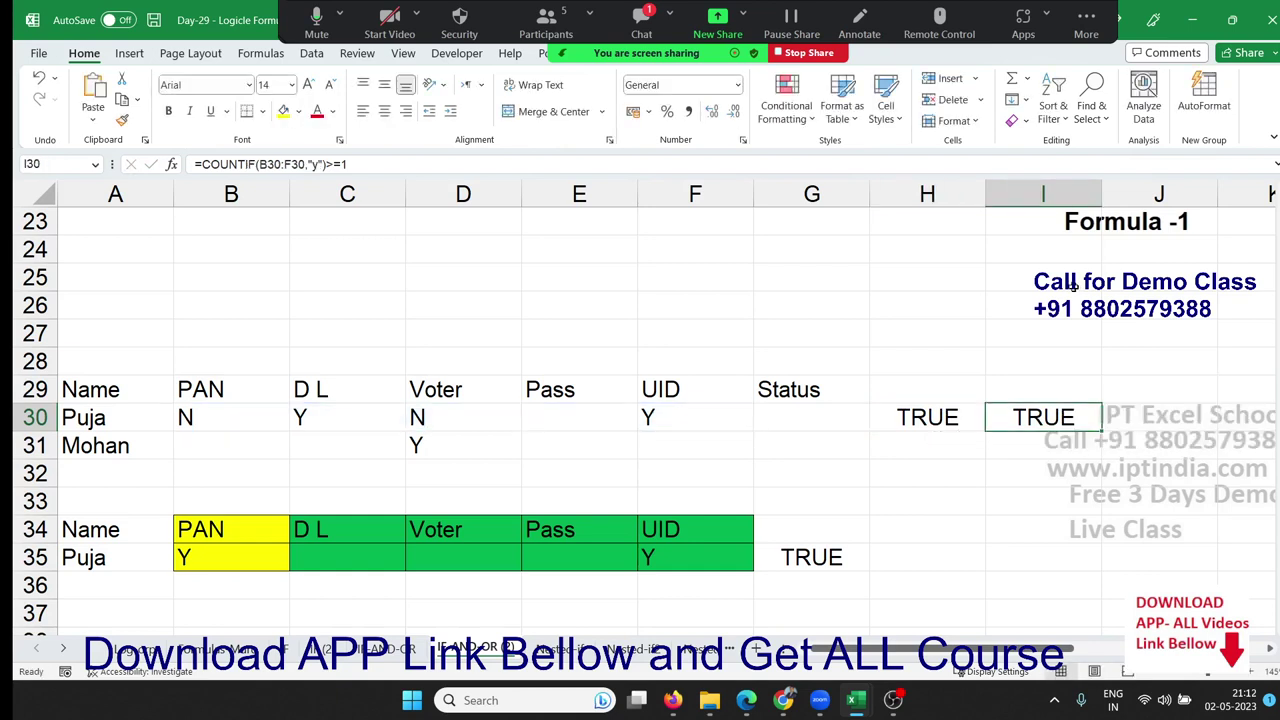
{"action": "key", "text": "Left"}
{"action": "key", "text": "Left"}
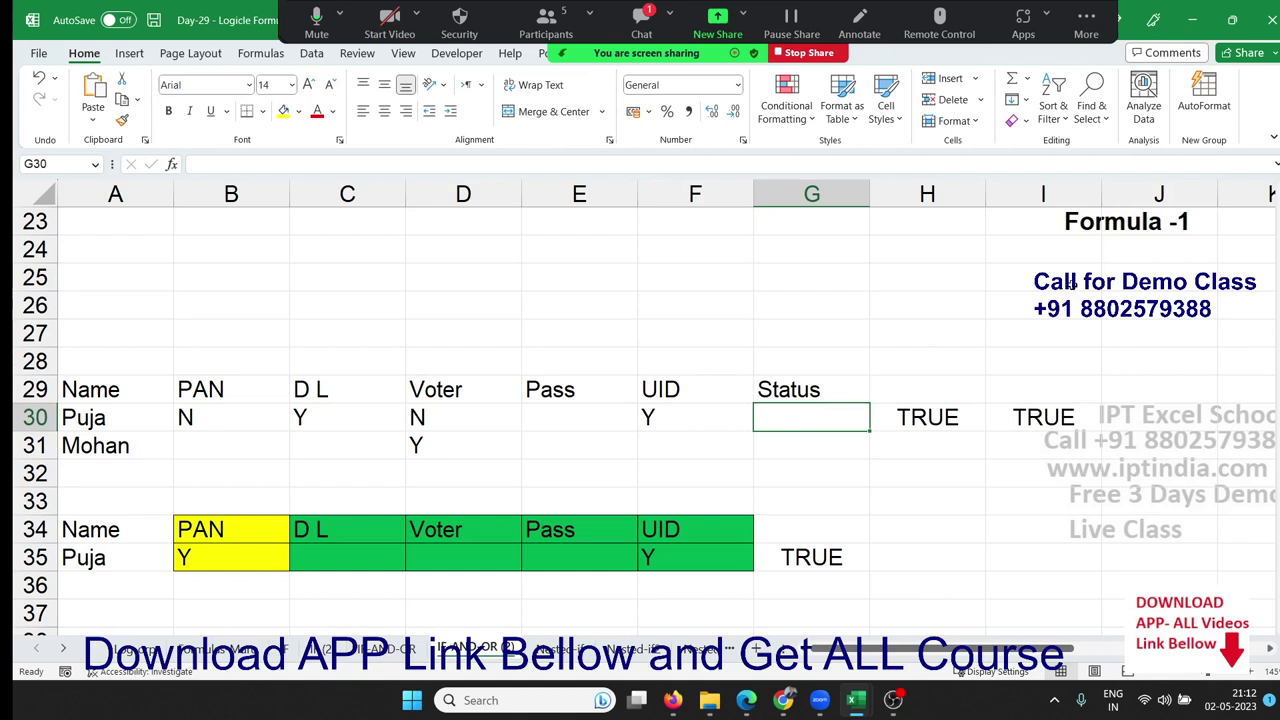
Step: Start an OR formula in G30 testing whether B30 or C30 equals "y"
{"action": "type", "text": "="}
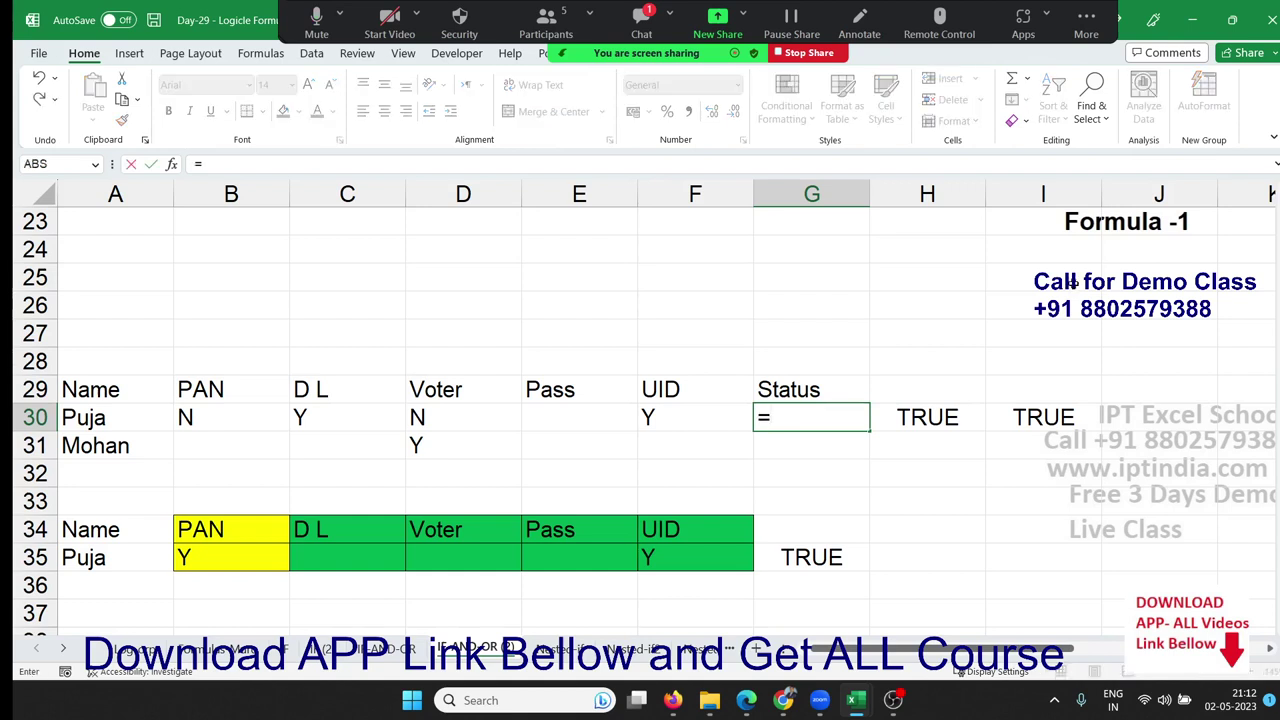
{"action": "type", "text": "or"}
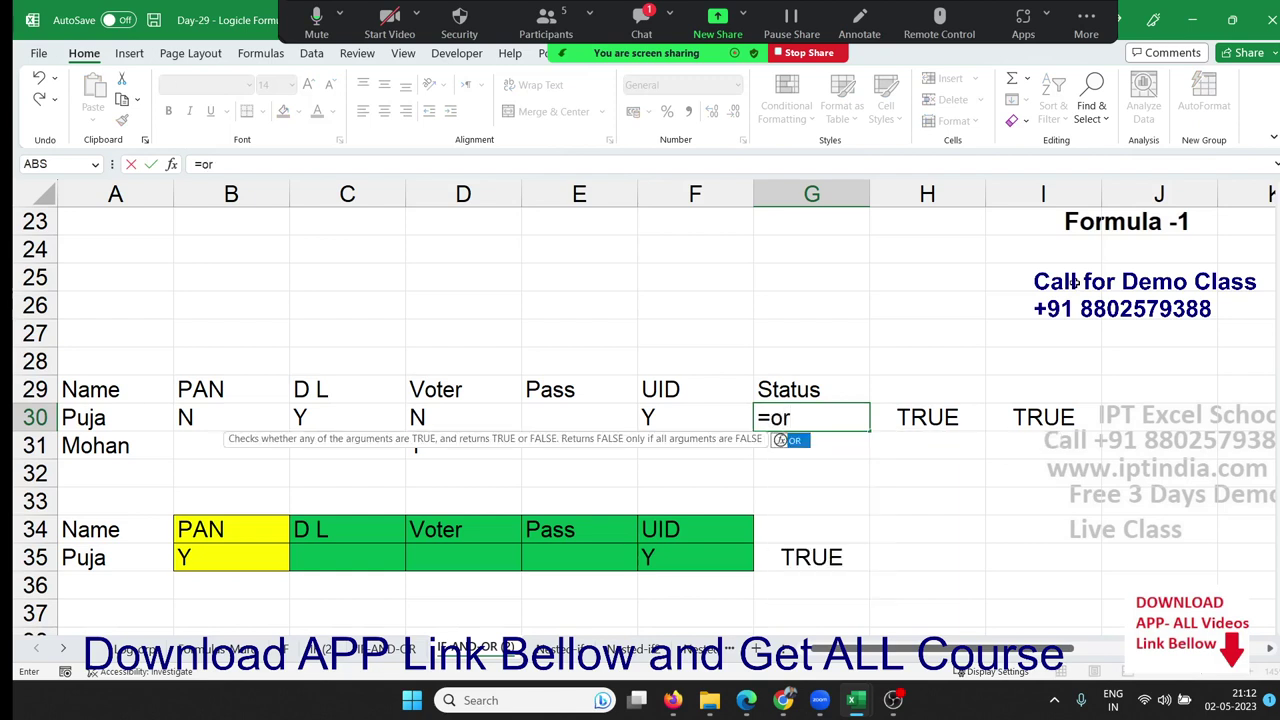
{"action": "key", "text": "Tab"}
{"action": "key", "text": "Left"}
{"action": "key", "text": "Left"}
{"action": "key", "text": "Left"}
{"action": "key", "text": "Left"}
{"action": "key", "text": "Left"}
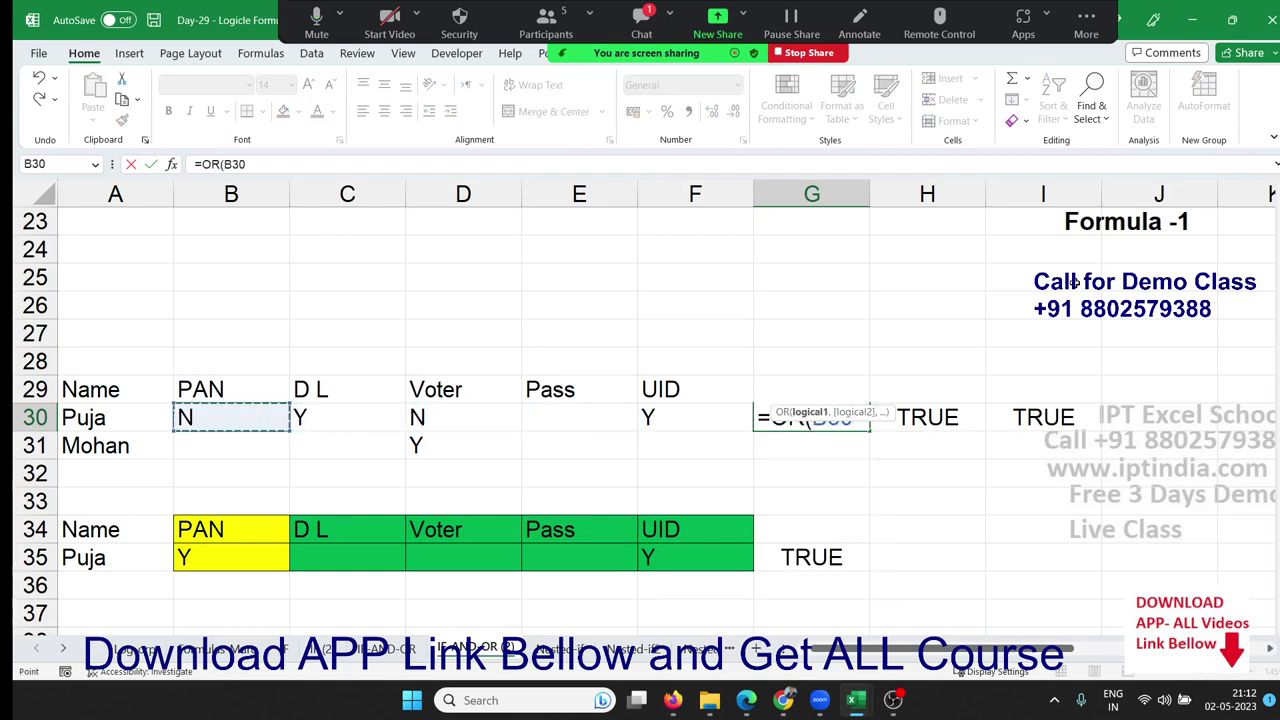
{"action": "type", "text": "=\"y\""}
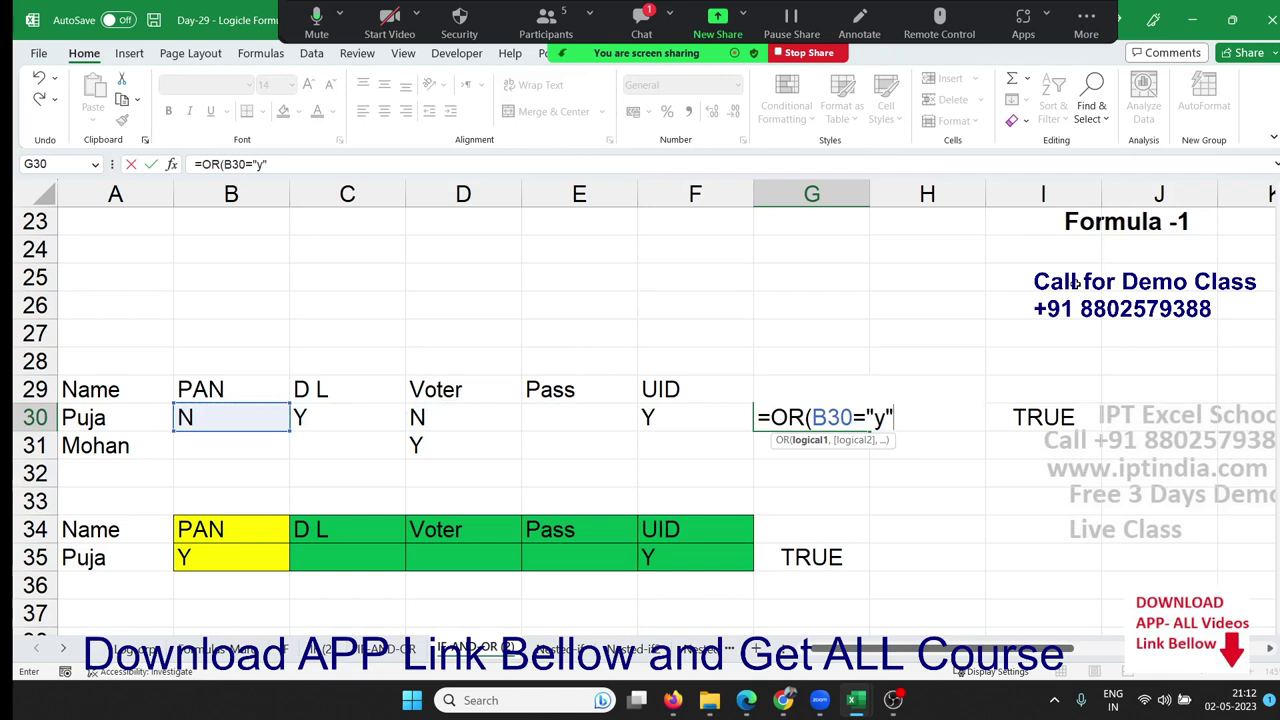
{"action": "type", "text": ","}
{"action": "key", "text": "Left"}
{"action": "key", "text": "Left"}
{"action": "key", "text": "Left"}
{"action": "key", "text": "Left"}
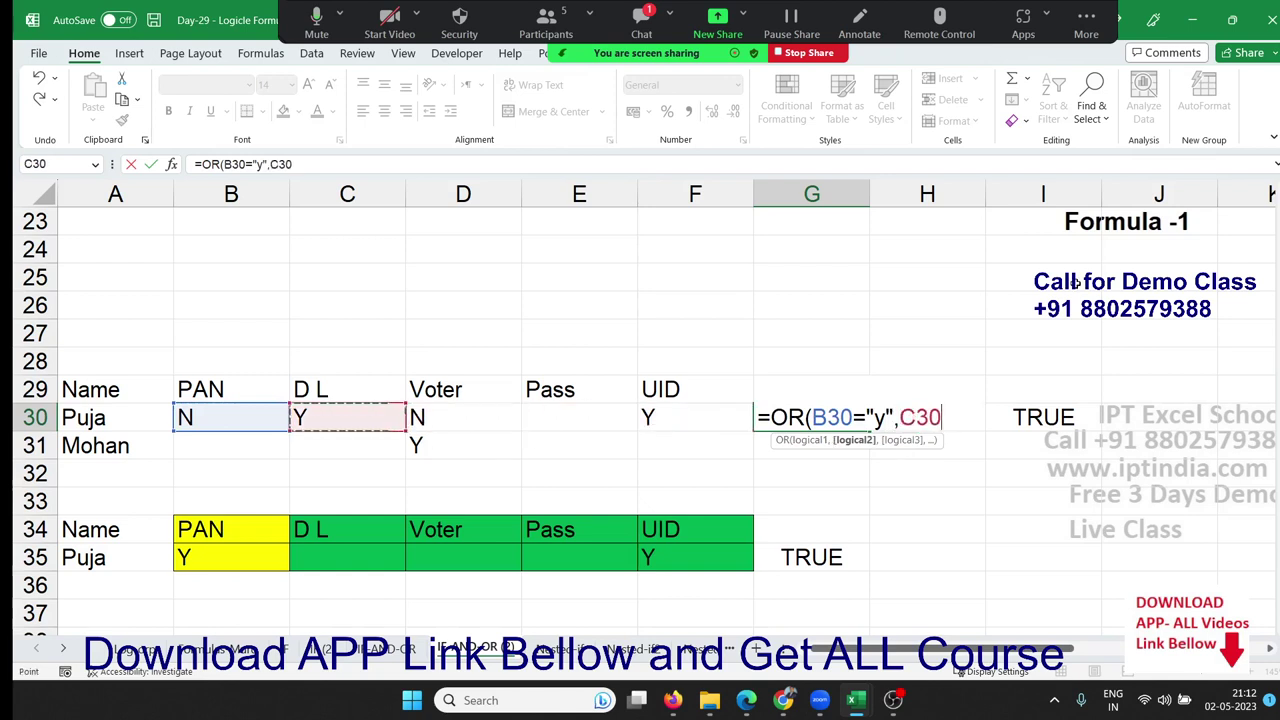
{"action": "type", "text": "=\"y"}
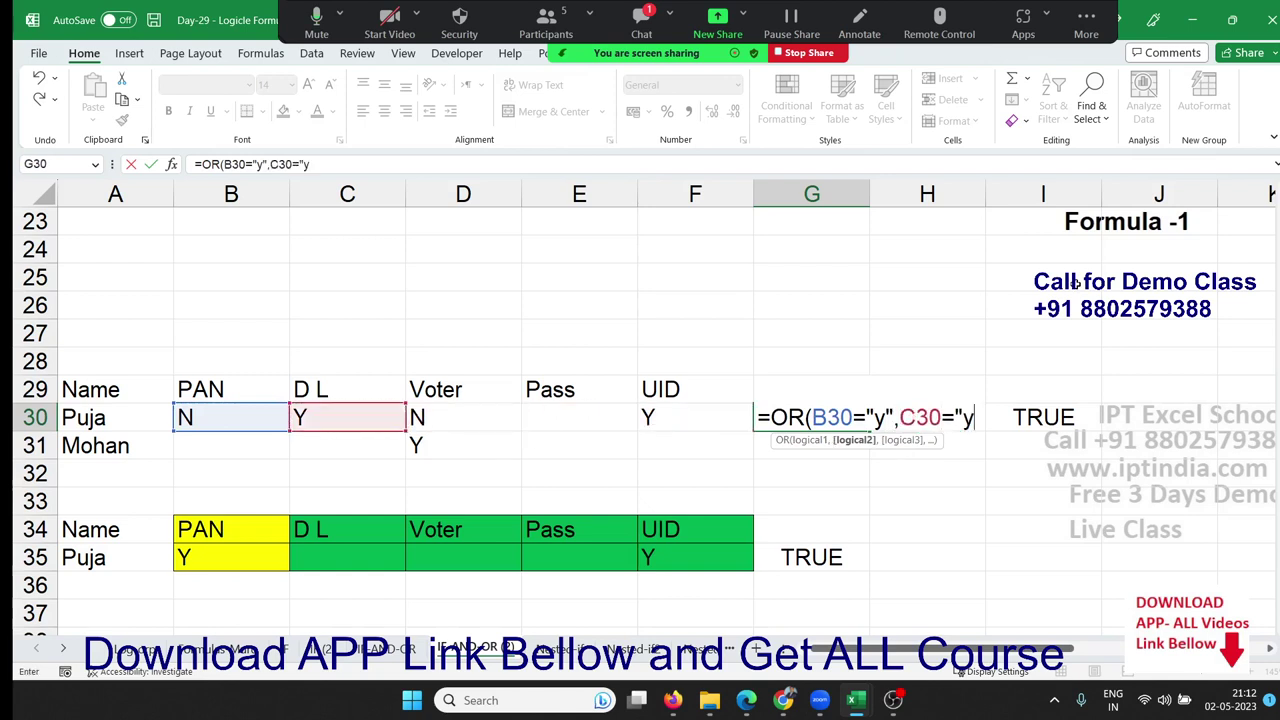
{"action": "type", "text": "\","}
Step: Add D30, E30 and F30 to the OR test, enter it, and fill G30 down to G31
{"action": "key", "text": "Left"}
{"action": "key", "text": "Left"}
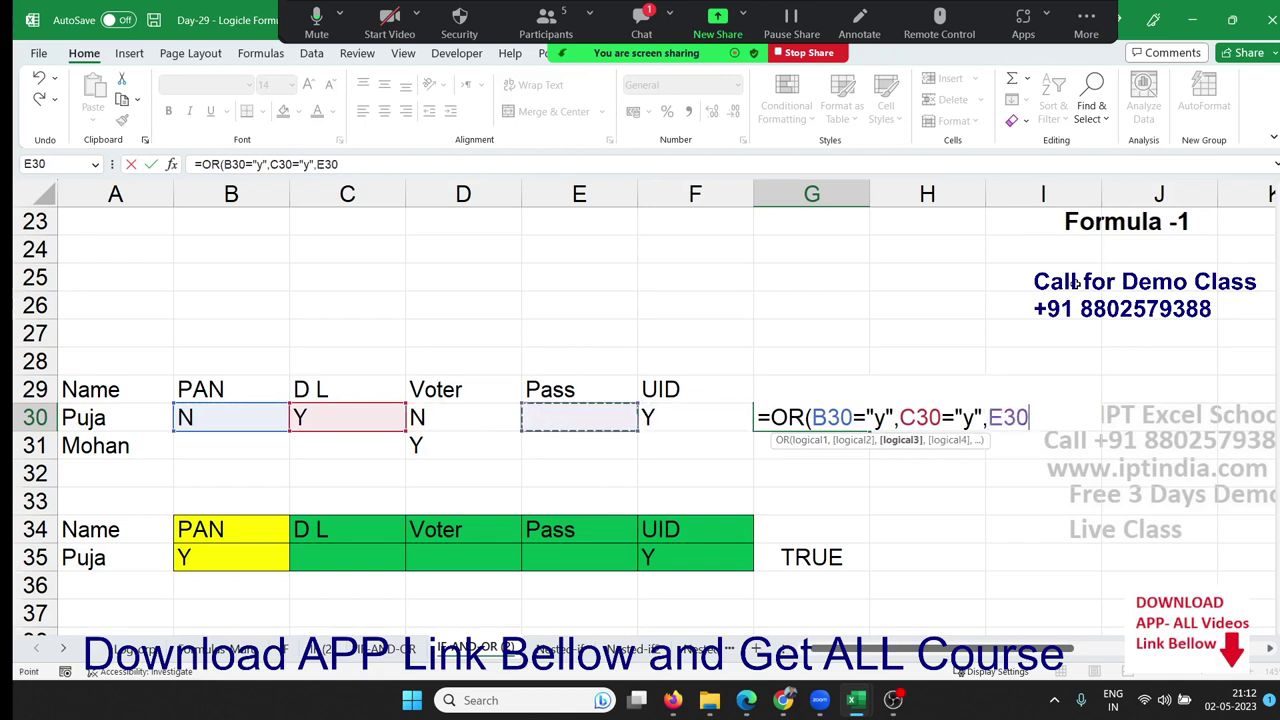
{"action": "key", "text": "Left"}
{"action": "type", "text": "=\""}
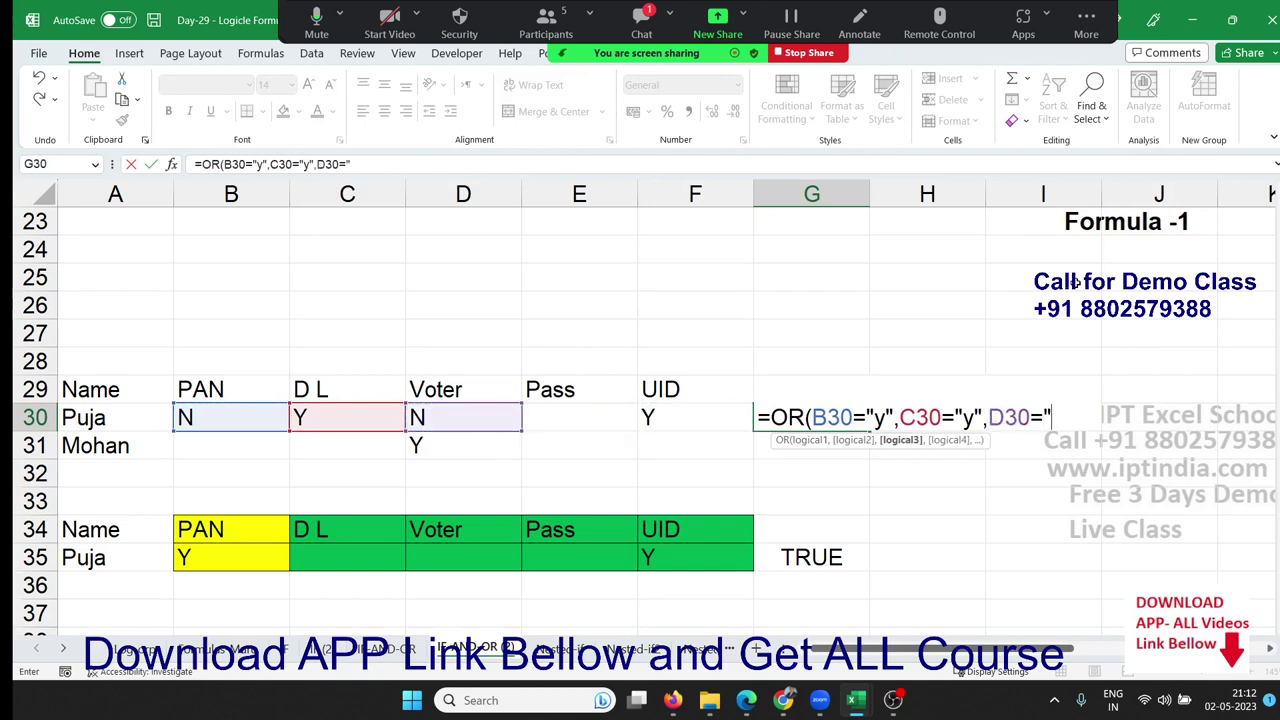
{"action": "type", "text": "y\","}
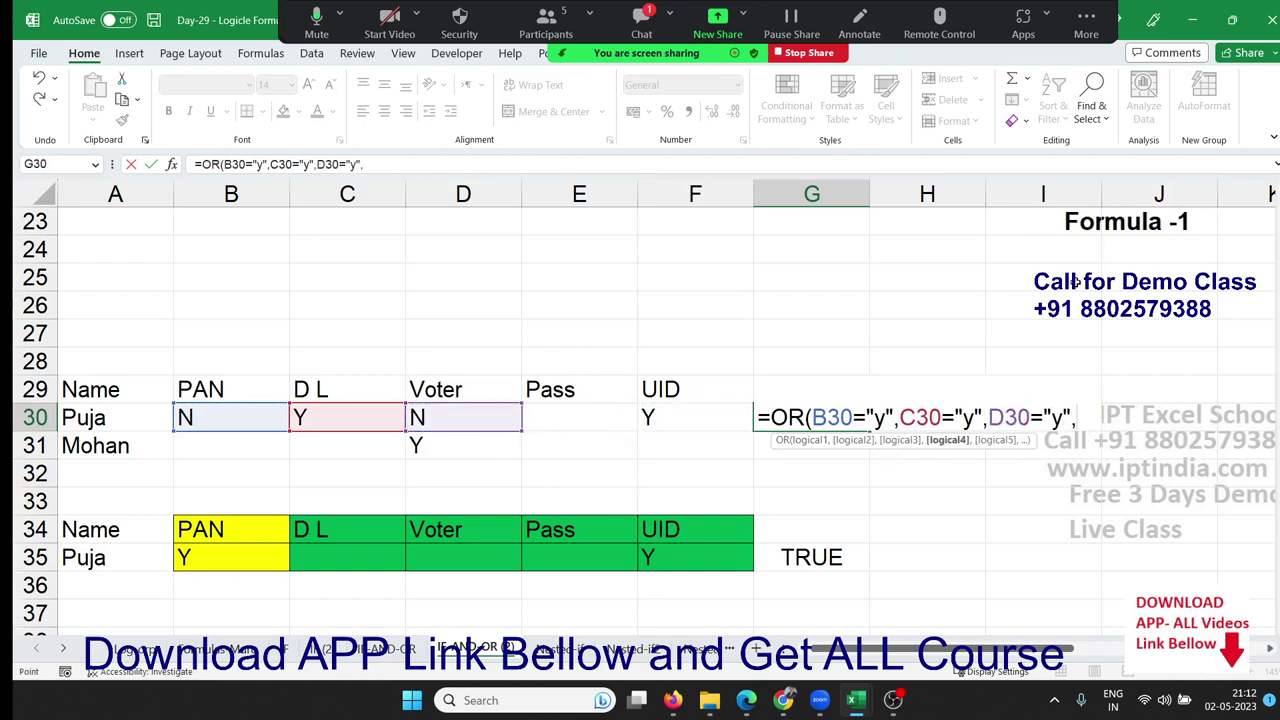
{"action": "key", "text": "Left"}
{"action": "key", "text": "Left"}
{"action": "type", "text": "=\"y"}
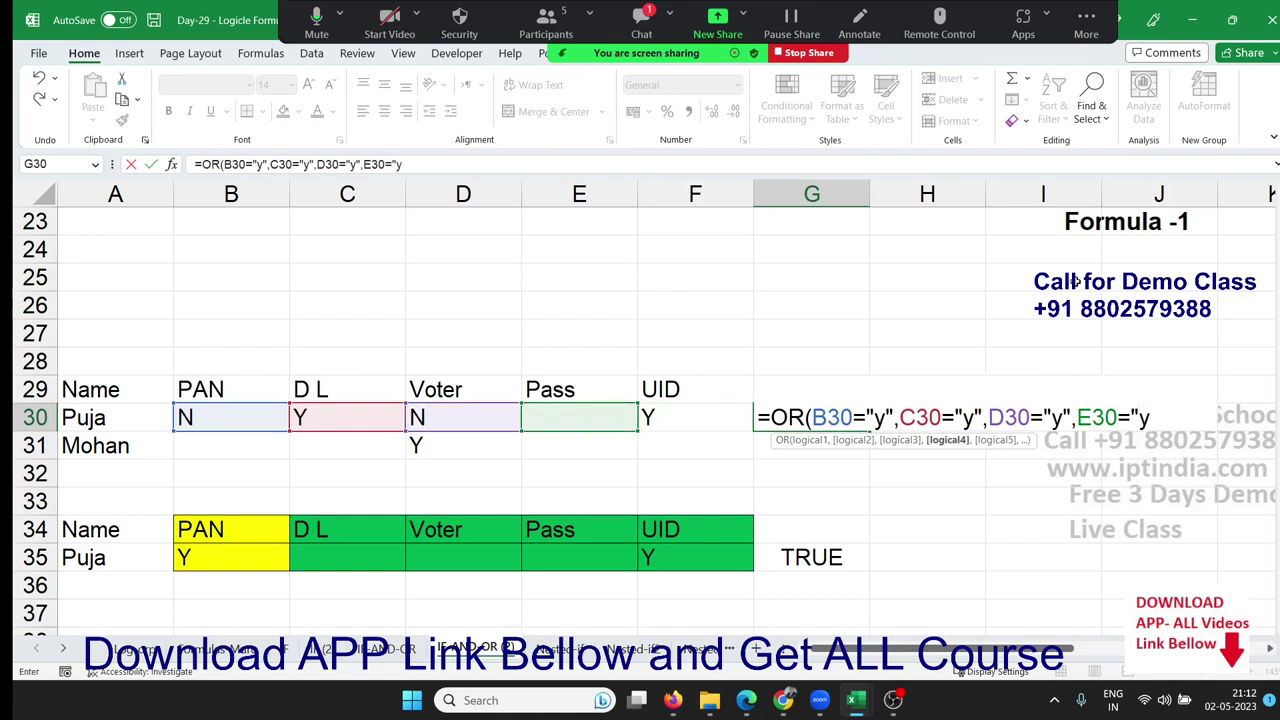
{"action": "type", "text": "\""}
{"action": "type", "text": ","}
{"action": "key", "text": "Left"}
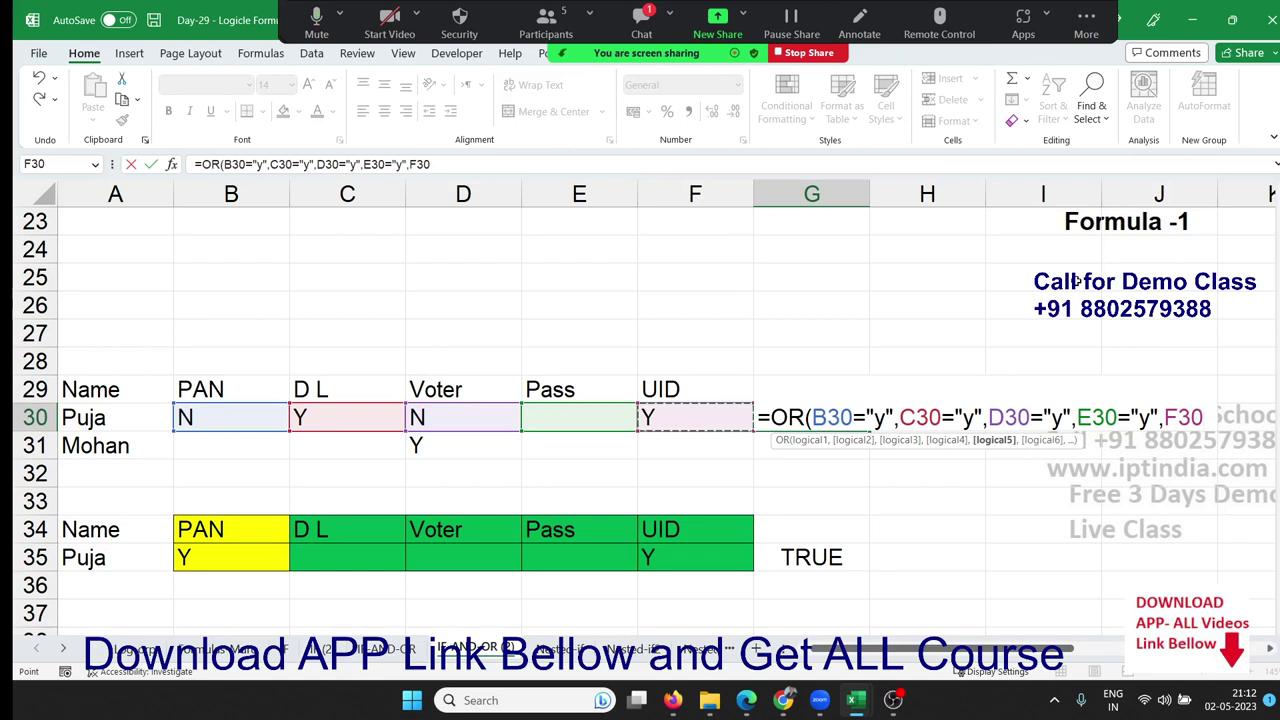
{"action": "key", "text": "Return"}
{"action": "left_click", "coordinate": [811, 417]}
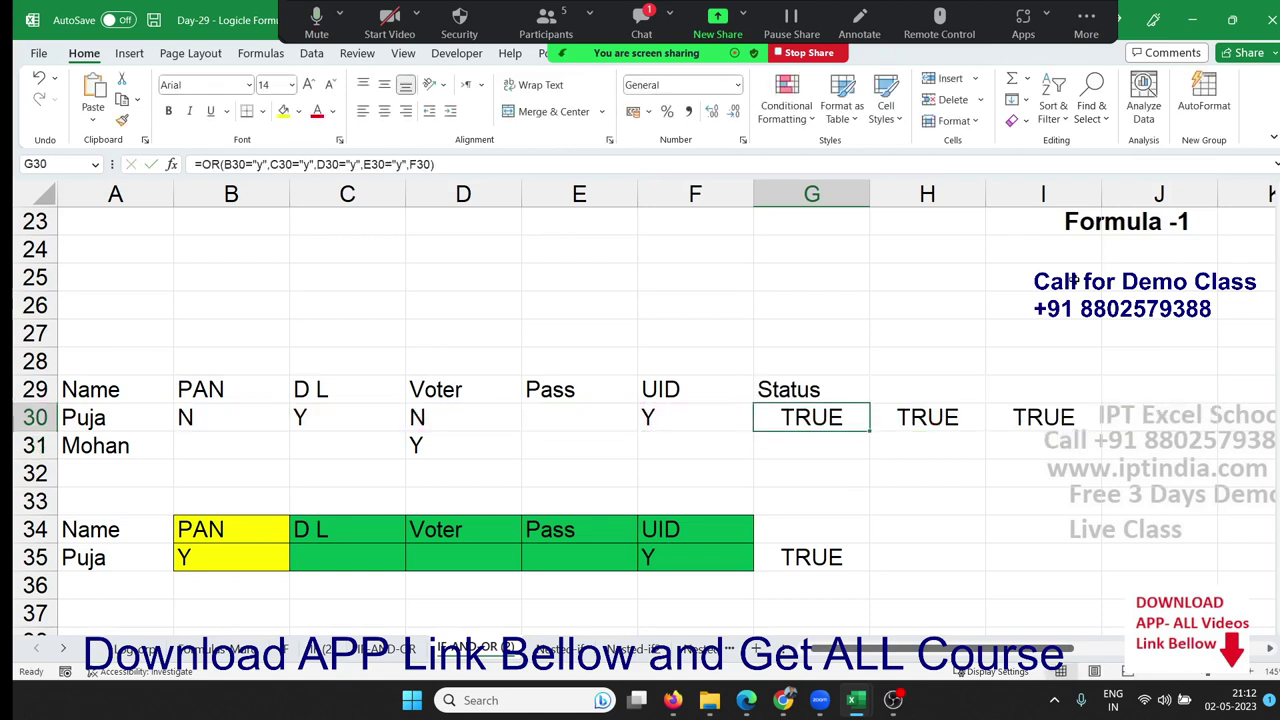
{"action": "mouse_move", "coordinate": [811, 417]}
{"action": "left_mouse_down"}
{"action": "mouse_move", "coordinate": [811, 445]}
{"action": "mouse_move", "coordinate": [869, 459]}
{"action": "left_mouse_up"}
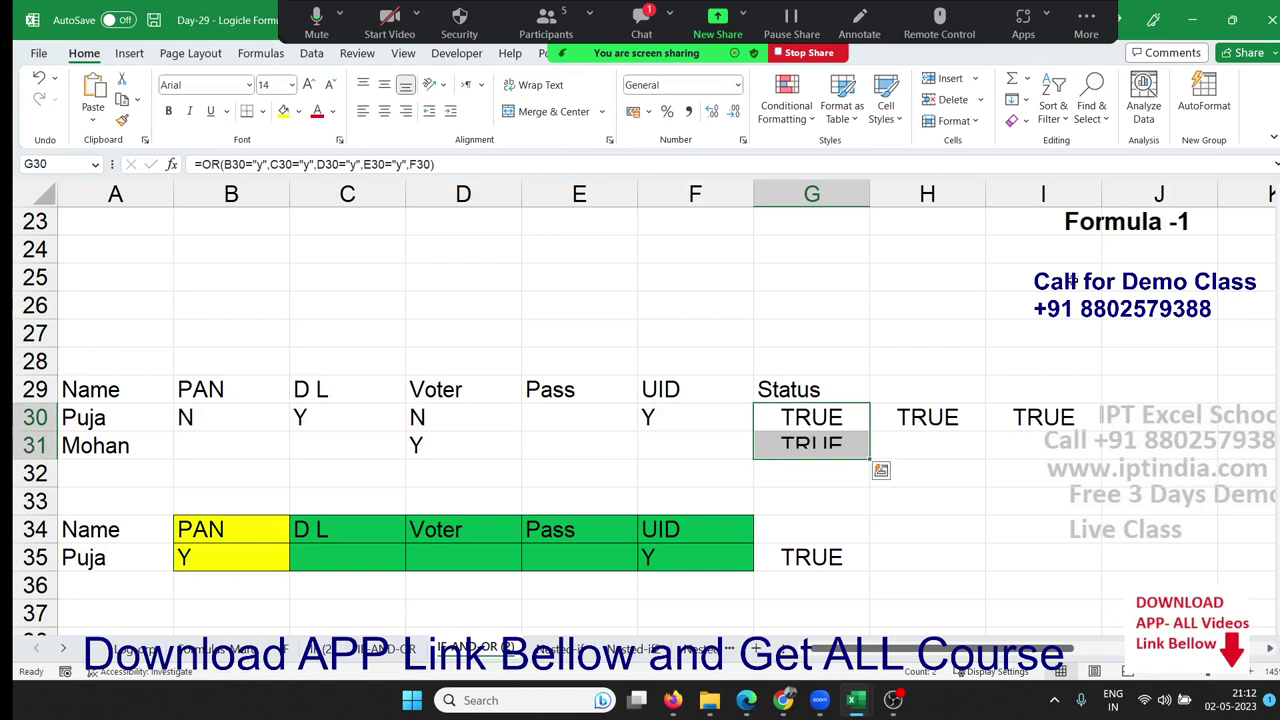
Step: Wrap G30's OR test in IF so it returns "OK" or "pending", accepting the correction
{"action": "key", "text": "Up"}
{"action": "key", "text": "Down"}
{"action": "key", "text": "F2"}
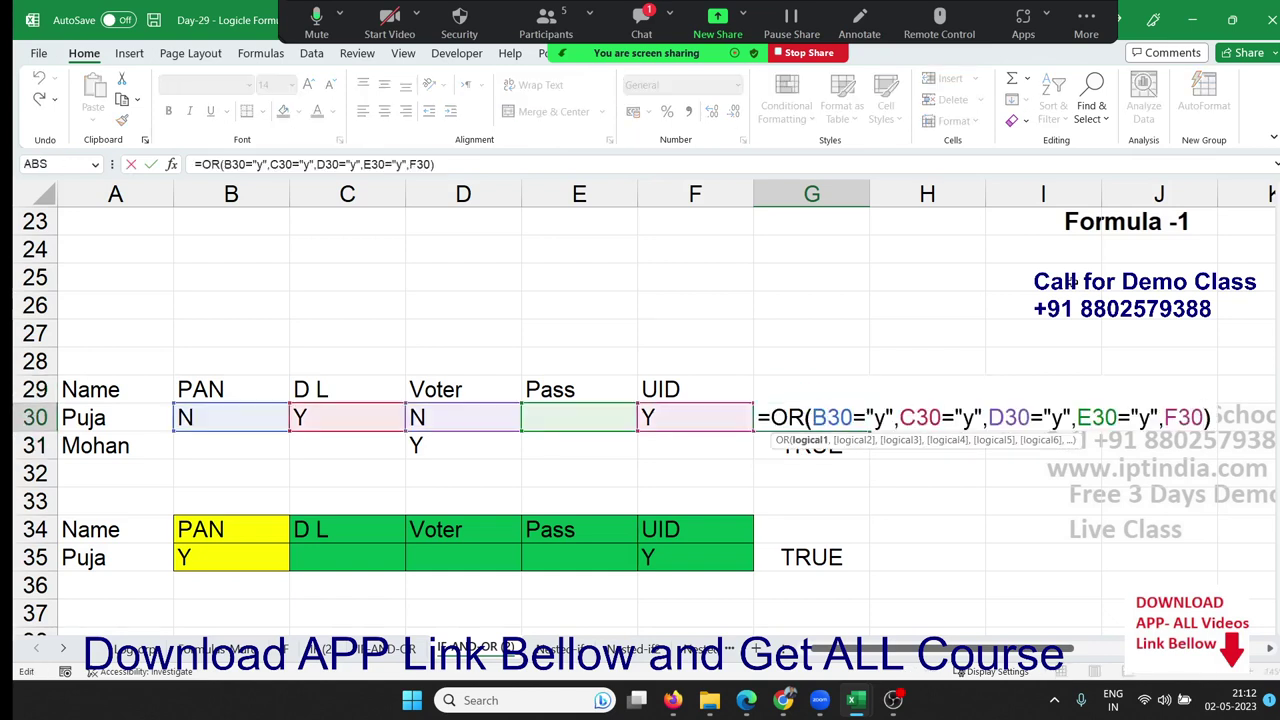
{"action": "type", "text": "i"}
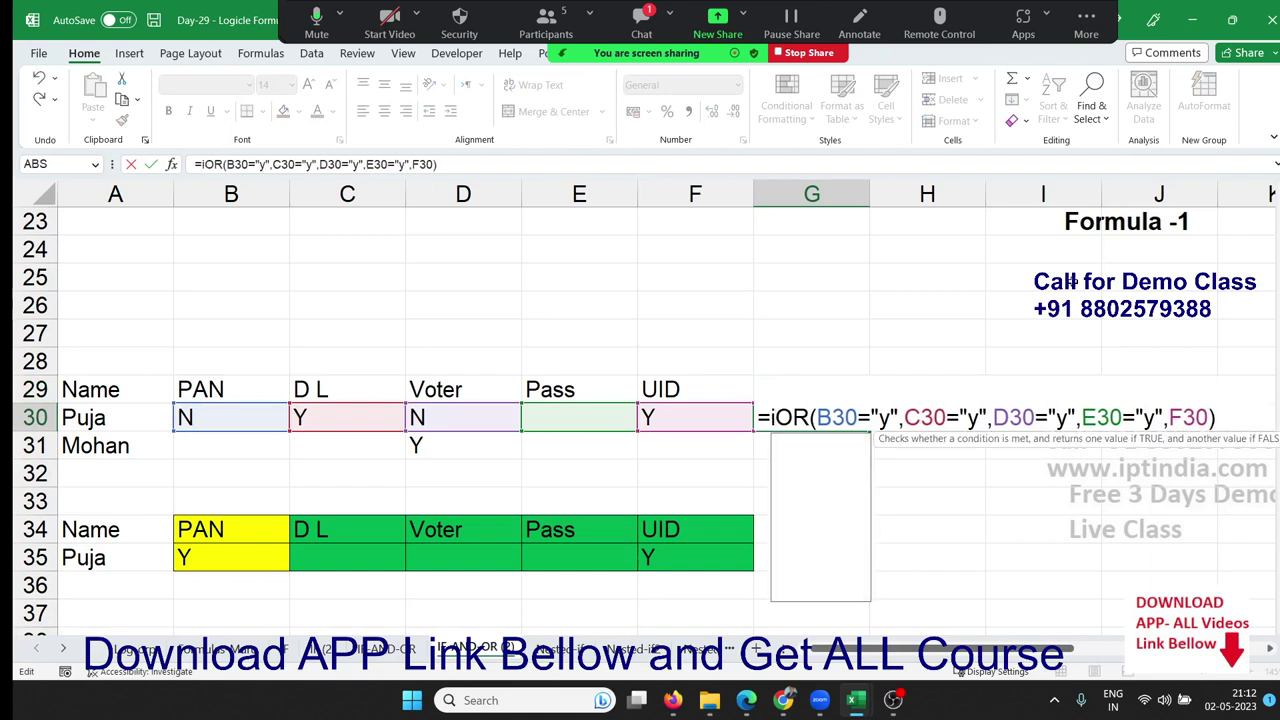
{"action": "type", "text": "f"}
{"action": "key", "text": "Tab"}
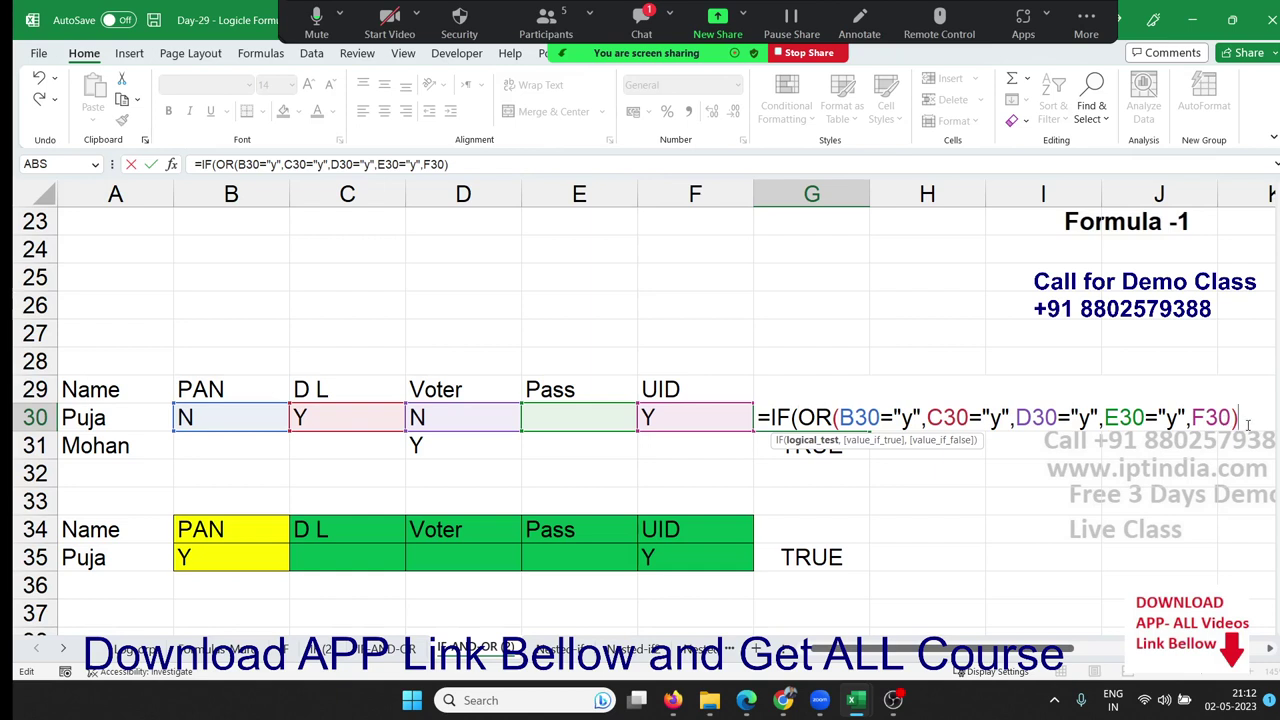
{"action": "type", "text": ",\"O"}
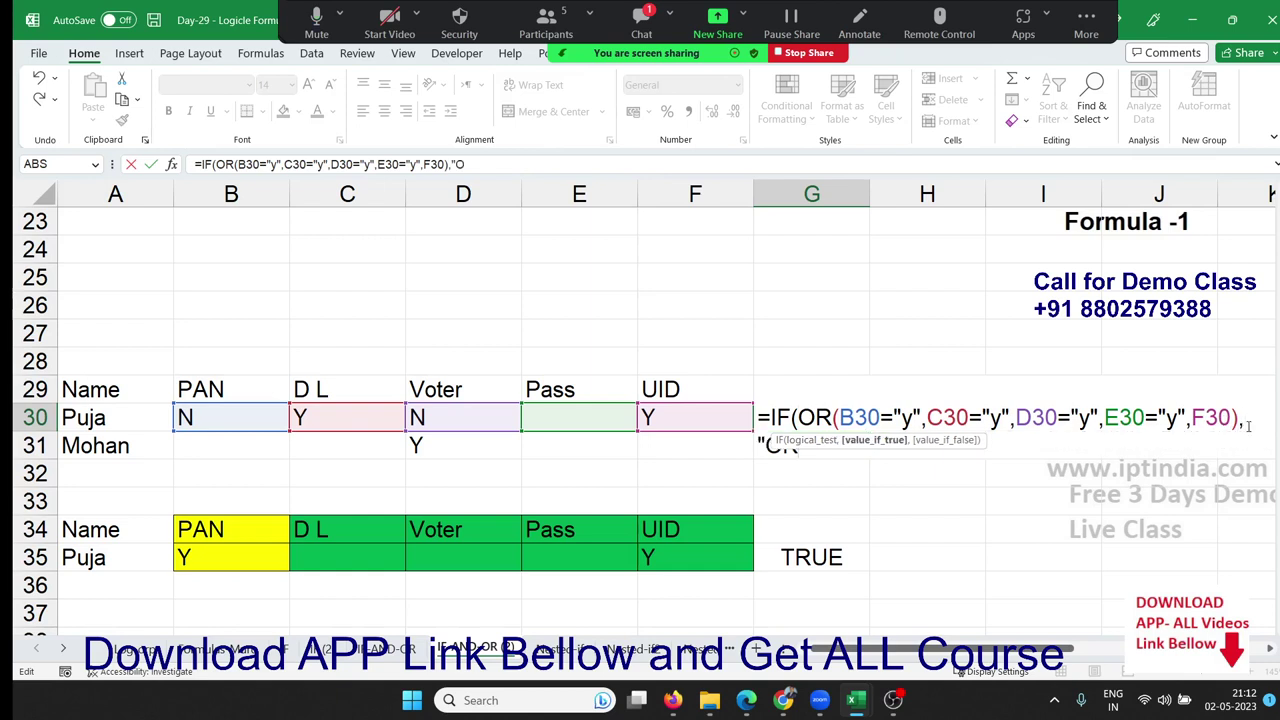
{"action": "type", "text": "K\",\"p"}
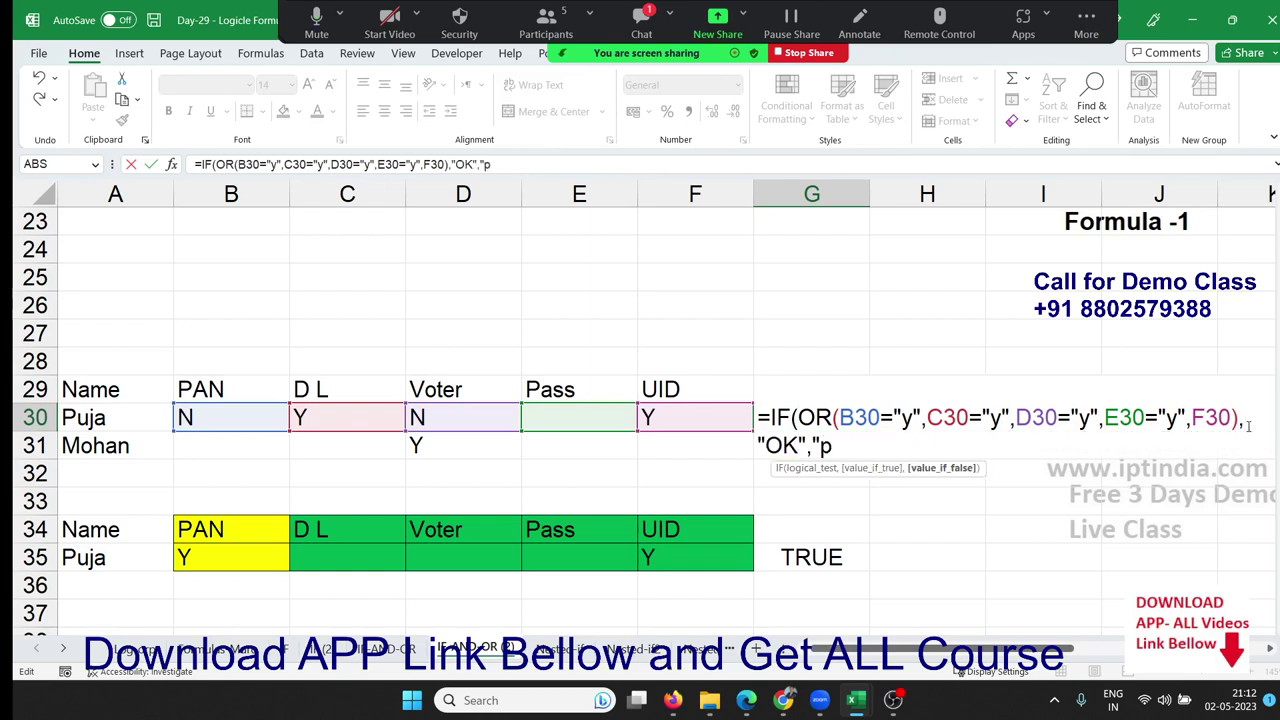
{"action": "type", "text": "ending"}
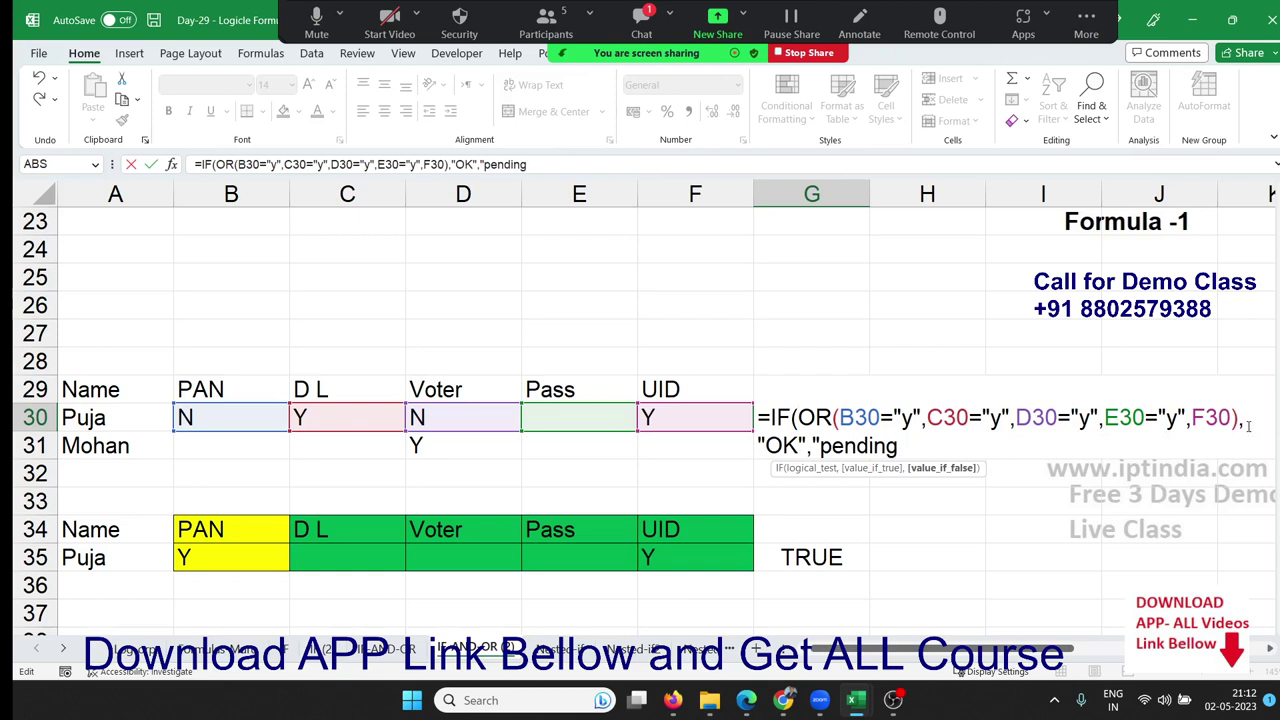
{"action": "type", "text": "\""}
{"action": "key", "text": "Return"}
{"action": "key", "text": "Return"}
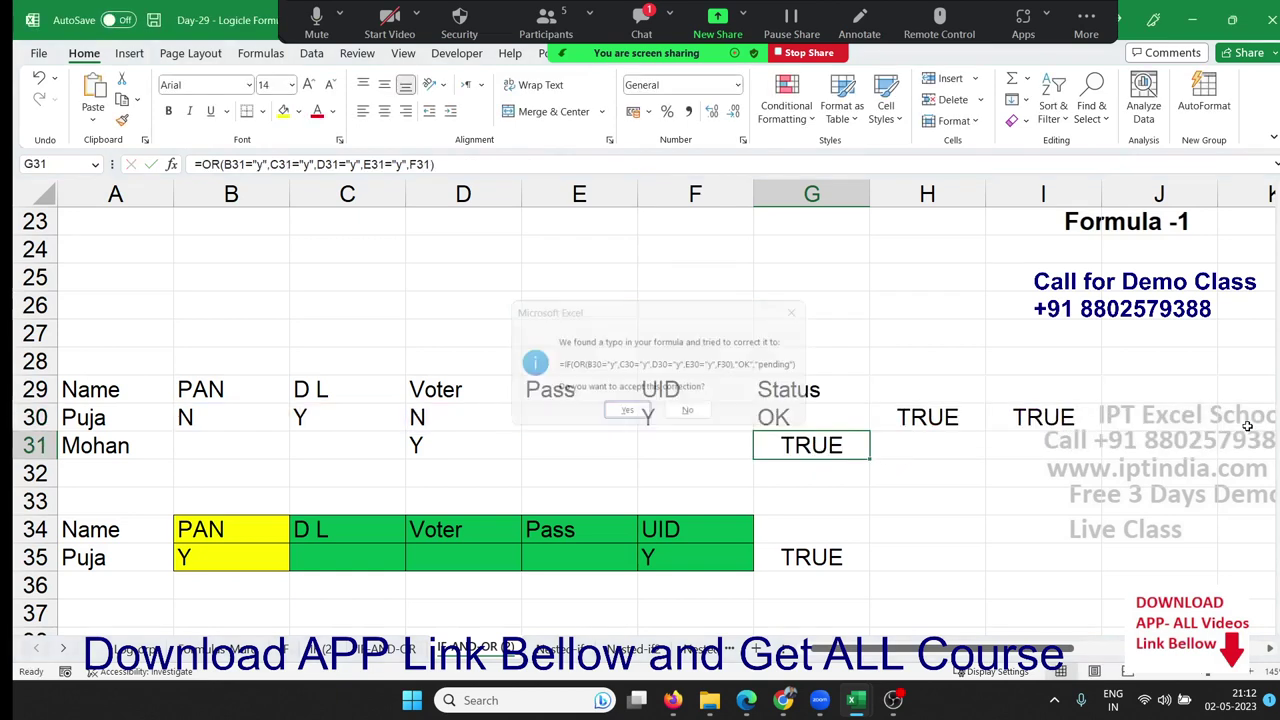
{"action": "key", "text": "Up"}
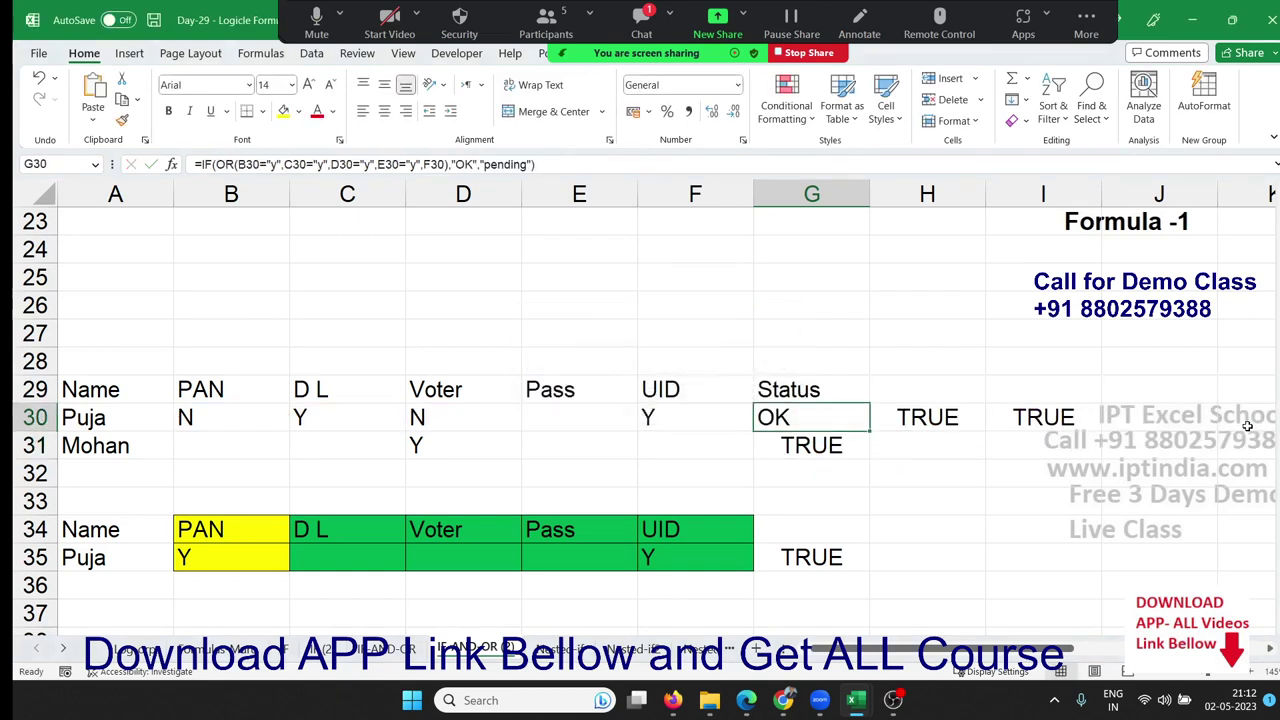
{"action": "key", "text": "Down"}
{"action": "key", "text": "Down"}
{"action": "key", "text": "Down"}
{"action": "key", "text": "Down"}
{"action": "key", "text": "Down"}
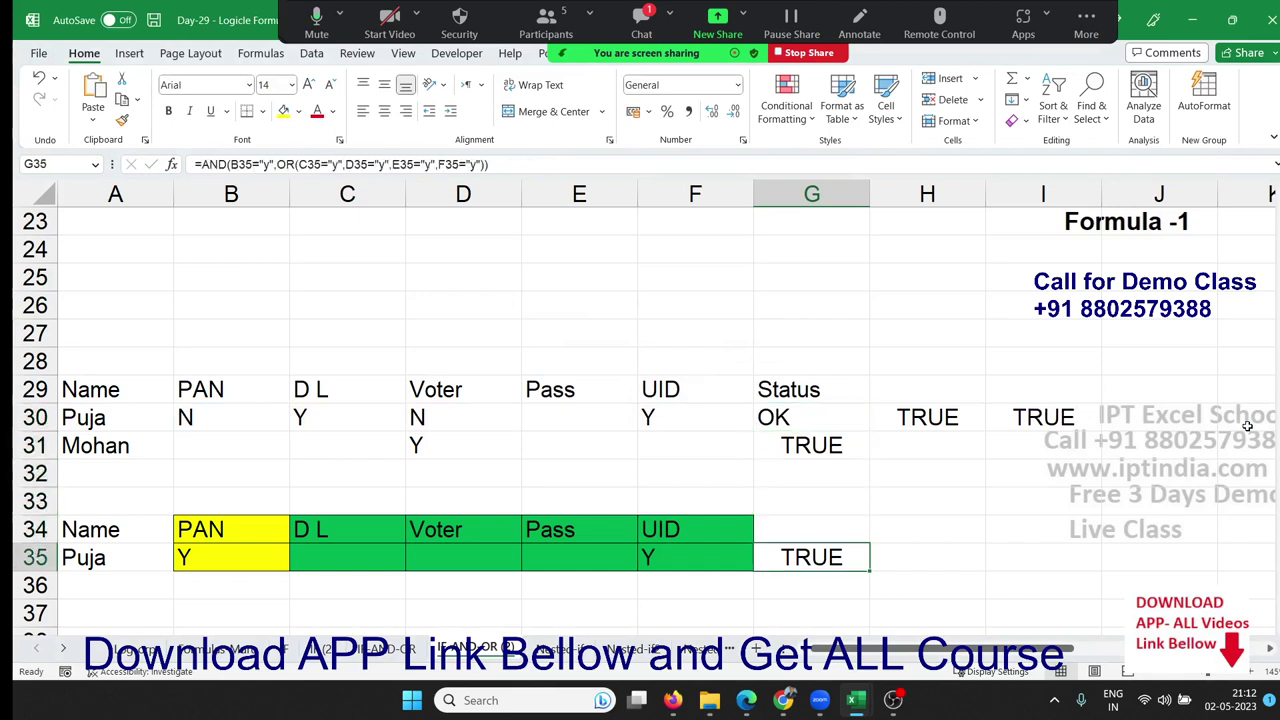
Step: Delete G35's old result and review Puja's PAN through UID entries in row 35
{"action": "key", "text": "Delete"}
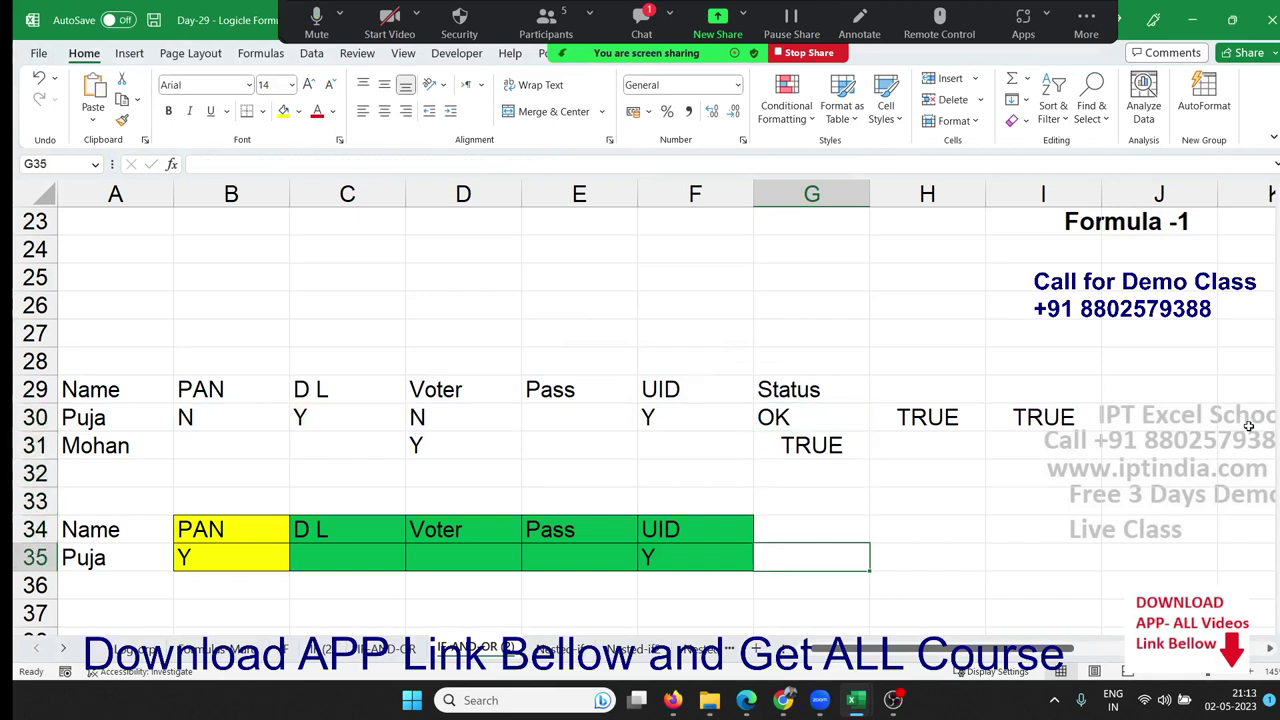
{"action": "key", "text": "Left"}
{"action": "key", "text": "Left"}
{"action": "key", "text": "Left"}
{"action": "key", "text": "Left"}
{"action": "key", "text": "Left"}
{"action": "key", "text": "Left"}
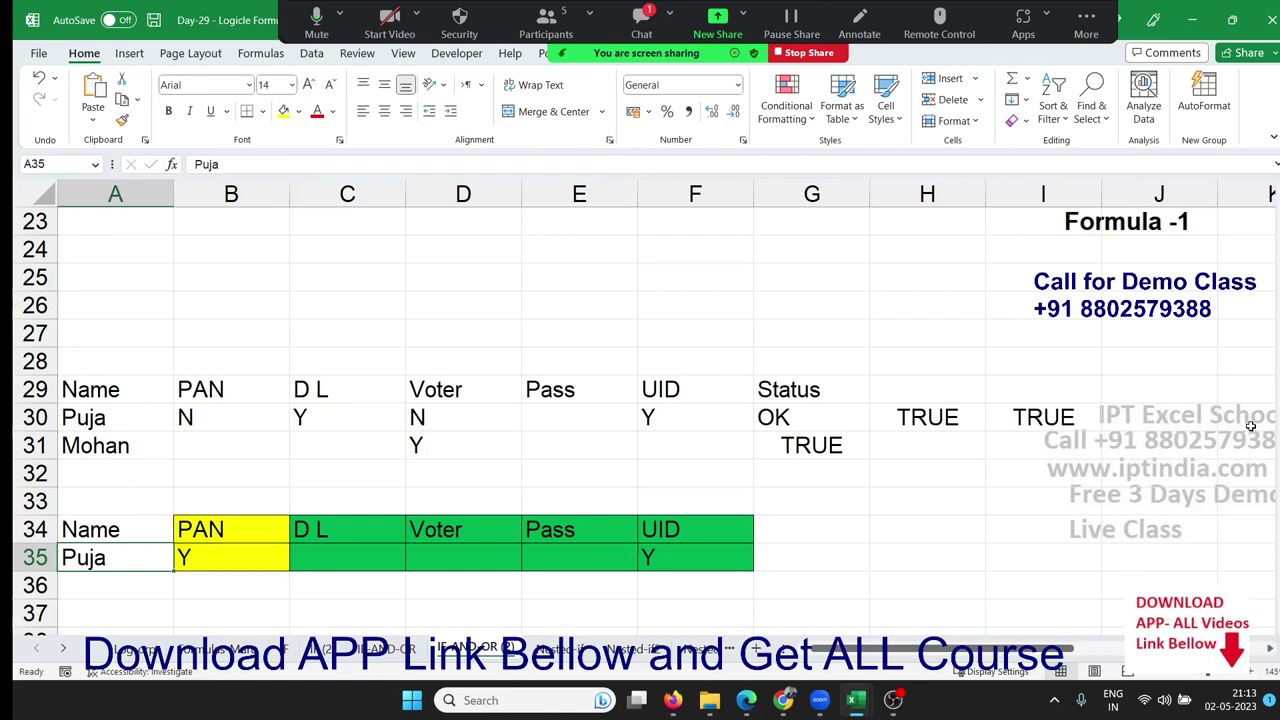
{"action": "key", "text": "Right"}
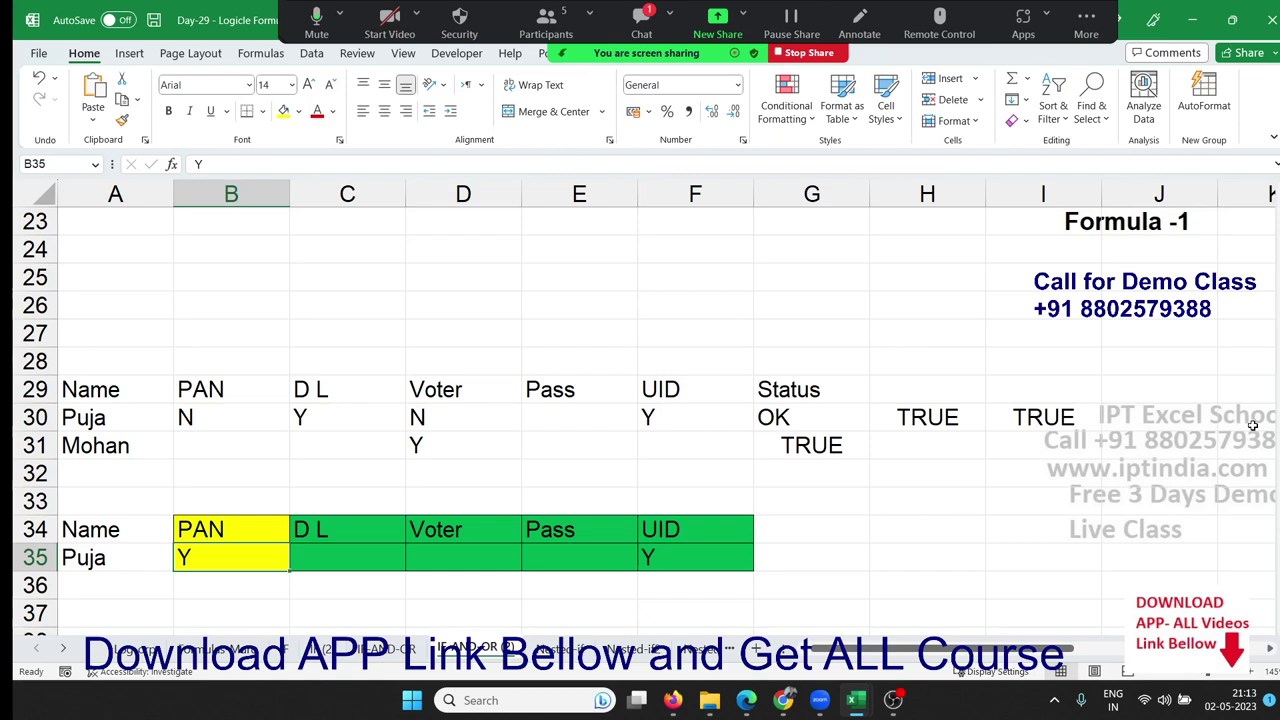
{"action": "key", "text": "Right"}
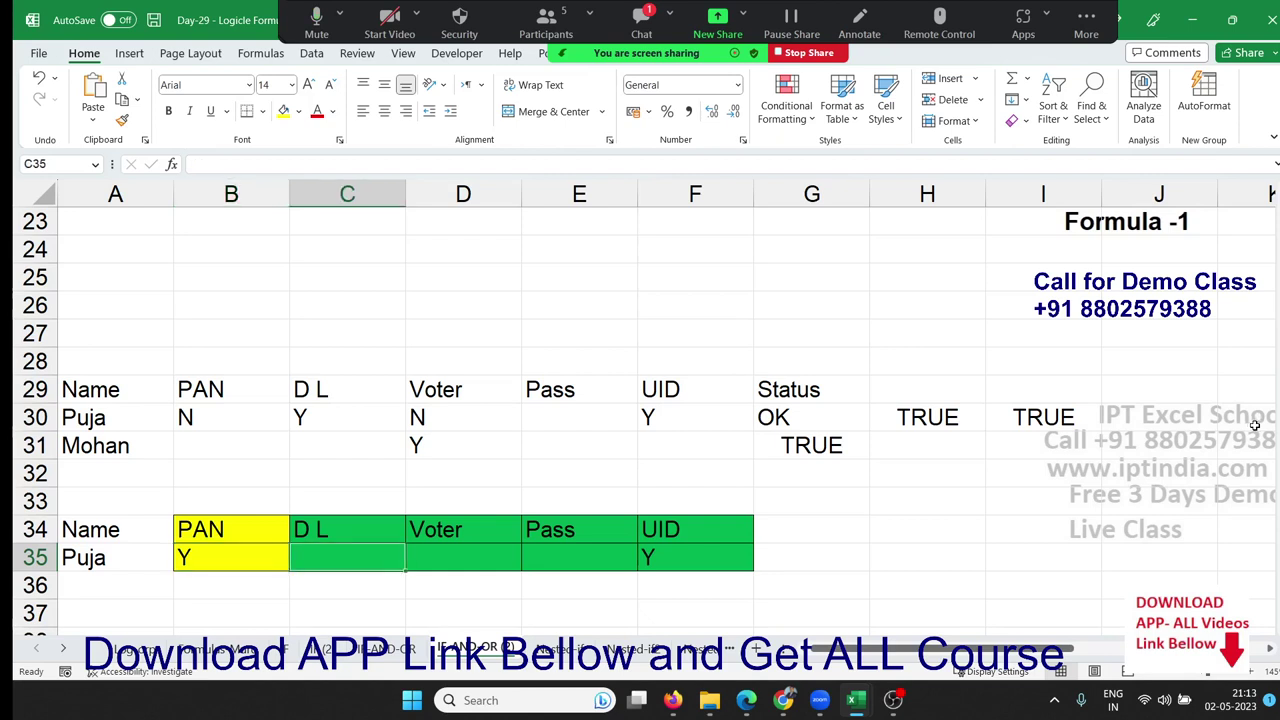
{"action": "key", "text": "shift+Right"}
{"action": "key", "text": "shift+Right"}
{"action": "key", "text": "shift+Right"}
{"action": "key", "text": "shift+Right"}
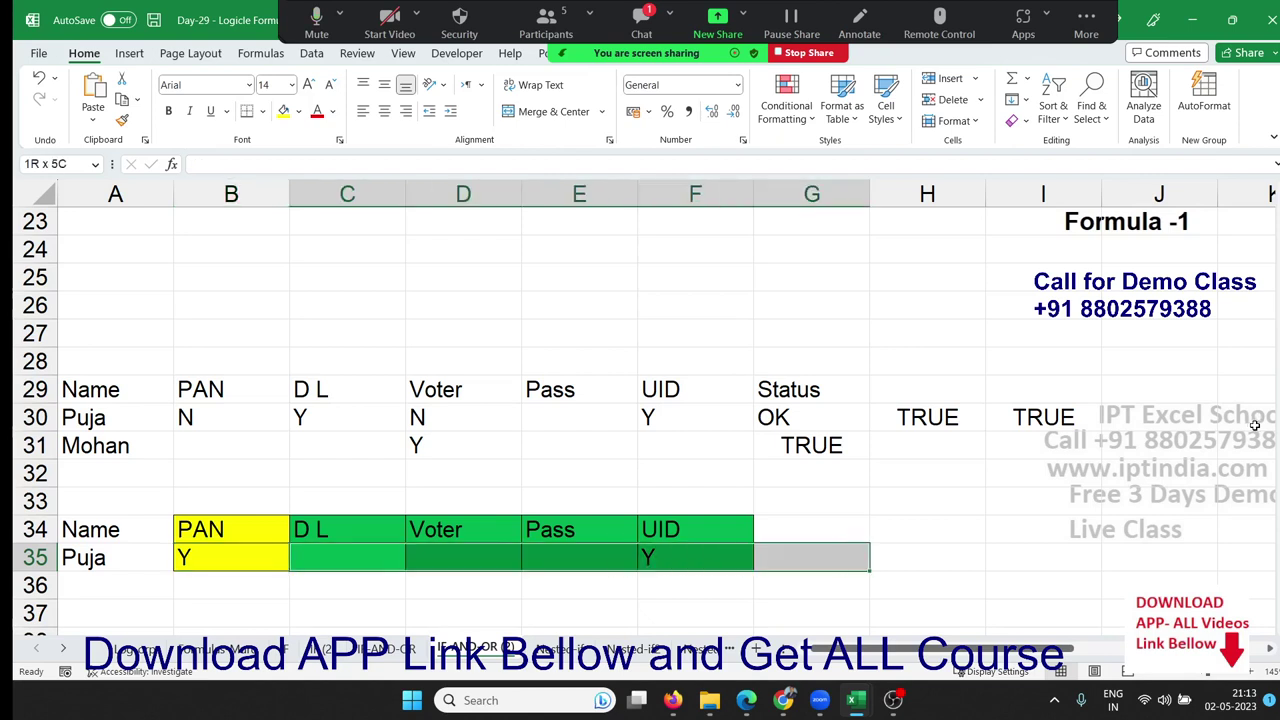
{"action": "key", "text": "shift+Left"}
{"action": "key", "text": "Right"}
{"action": "key", "text": "Right"}
{"action": "key", "text": "Right"}
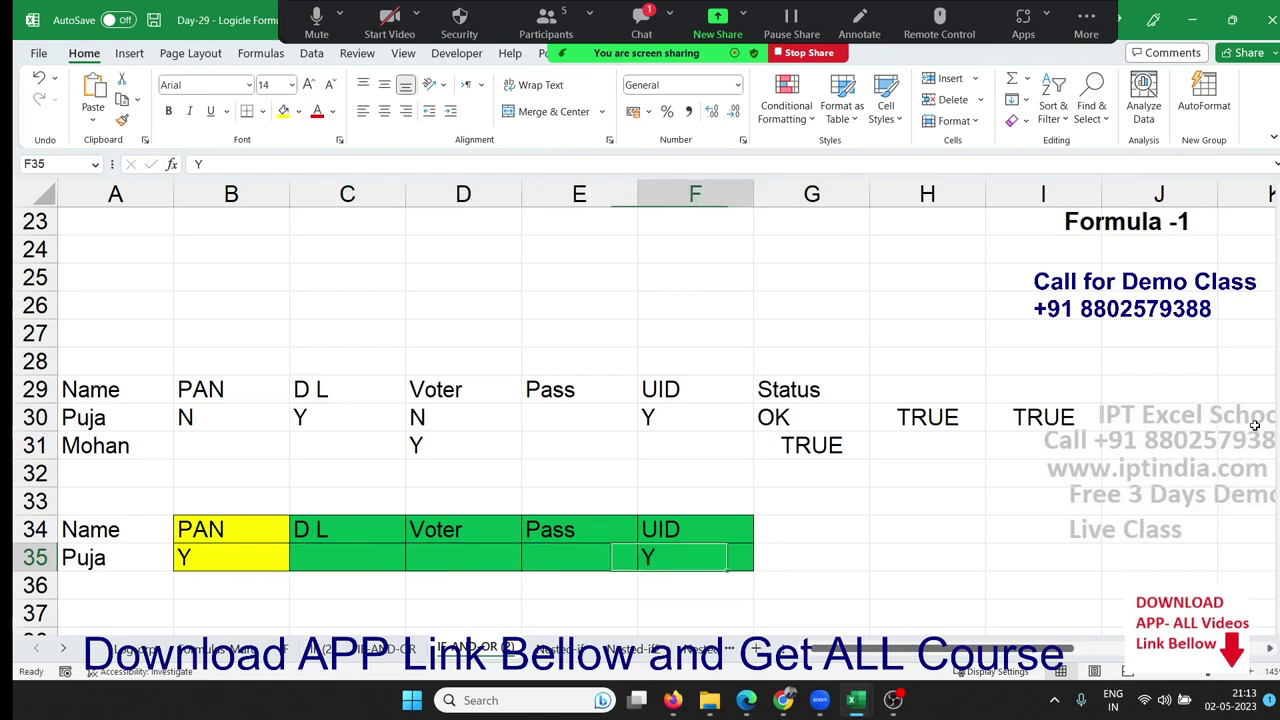
{"action": "key", "text": "Right"}
Step: Begin G35's formula as =AND(B35="y",OR(C35="y", by clicking B35 and C35
{"action": "type", "text": "="}
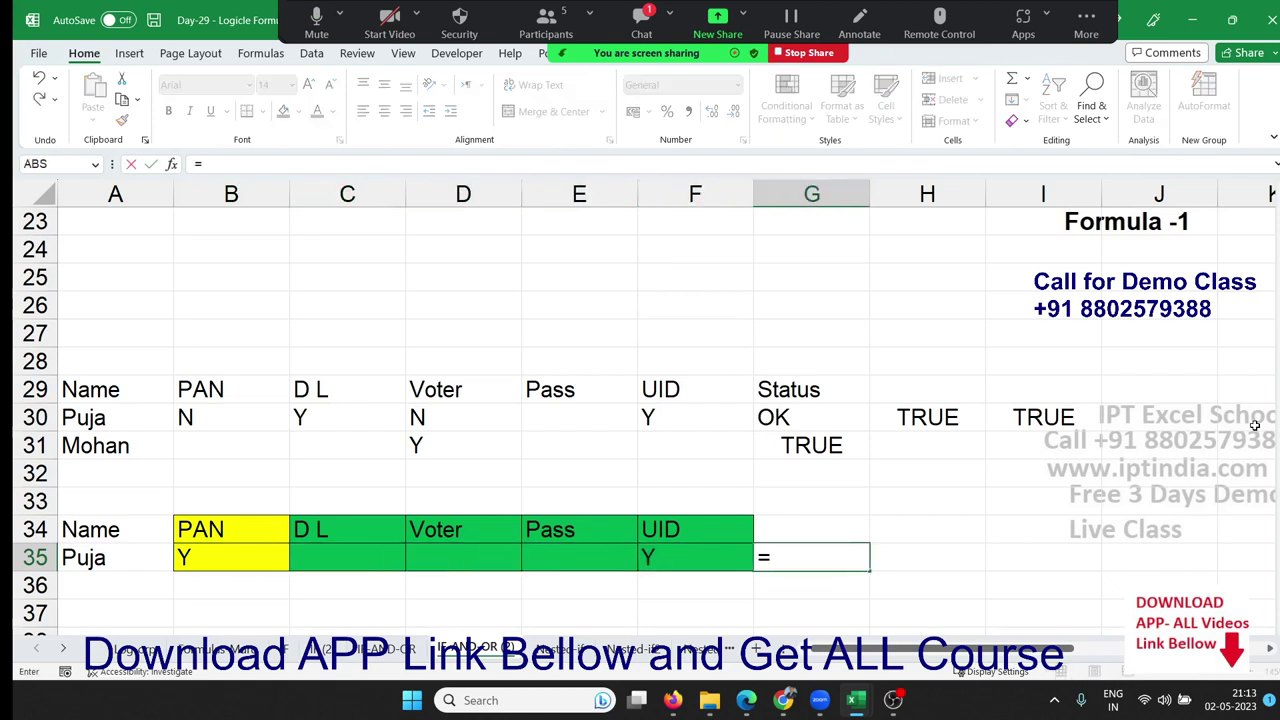
{"action": "type", "text": "an"}
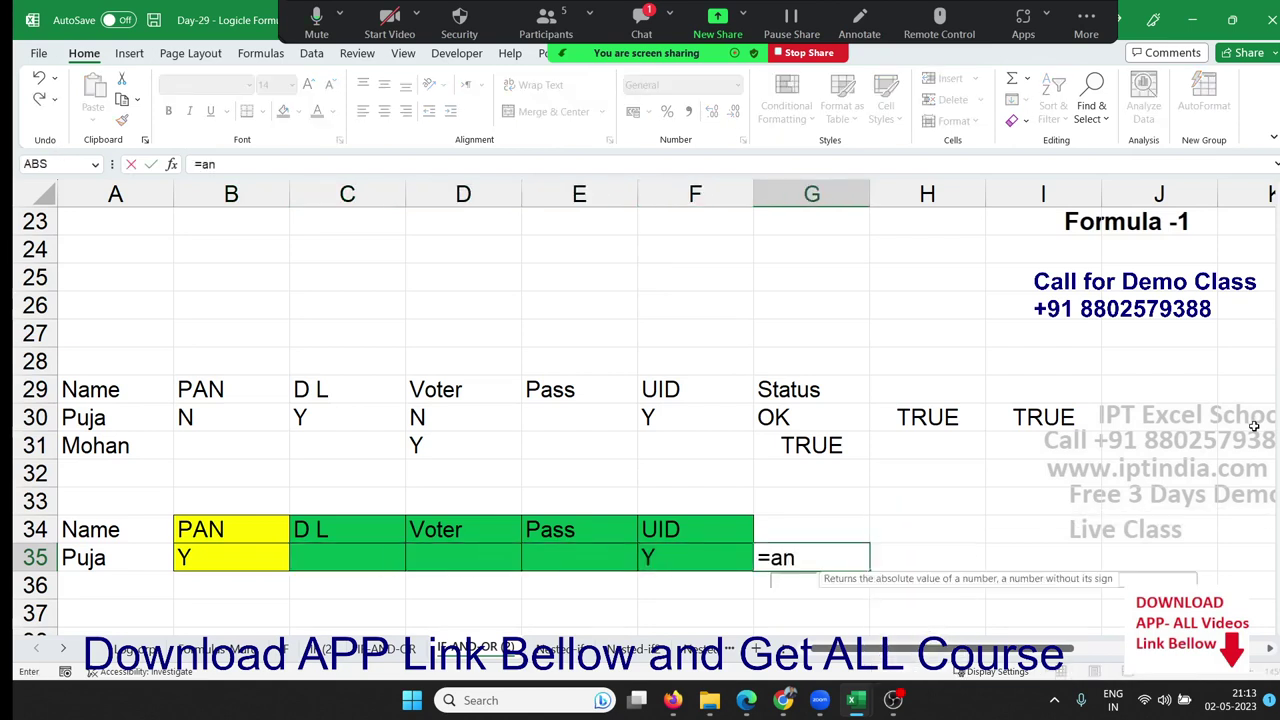
{"action": "type", "text": "d"}
{"action": "key", "text": "Tab"}
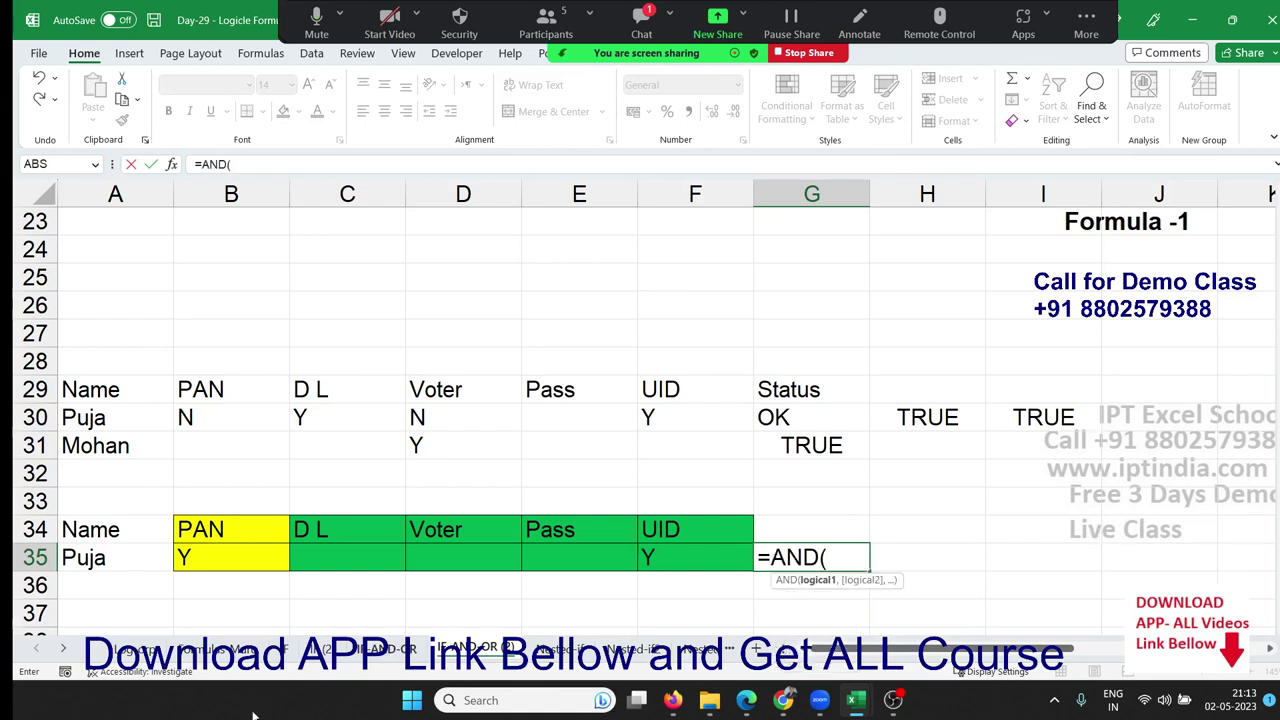
{"action": "left_click", "coordinate": [204, 553]}
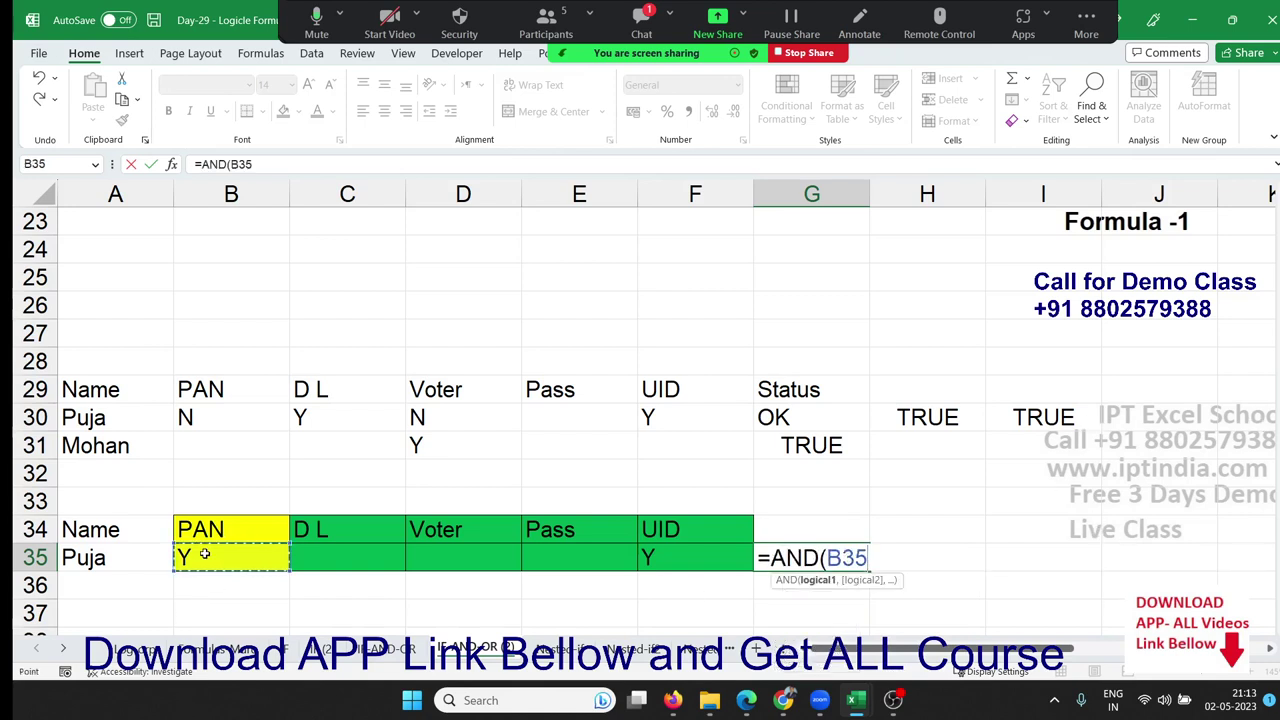
{"action": "type", "text": "=\"y\""}
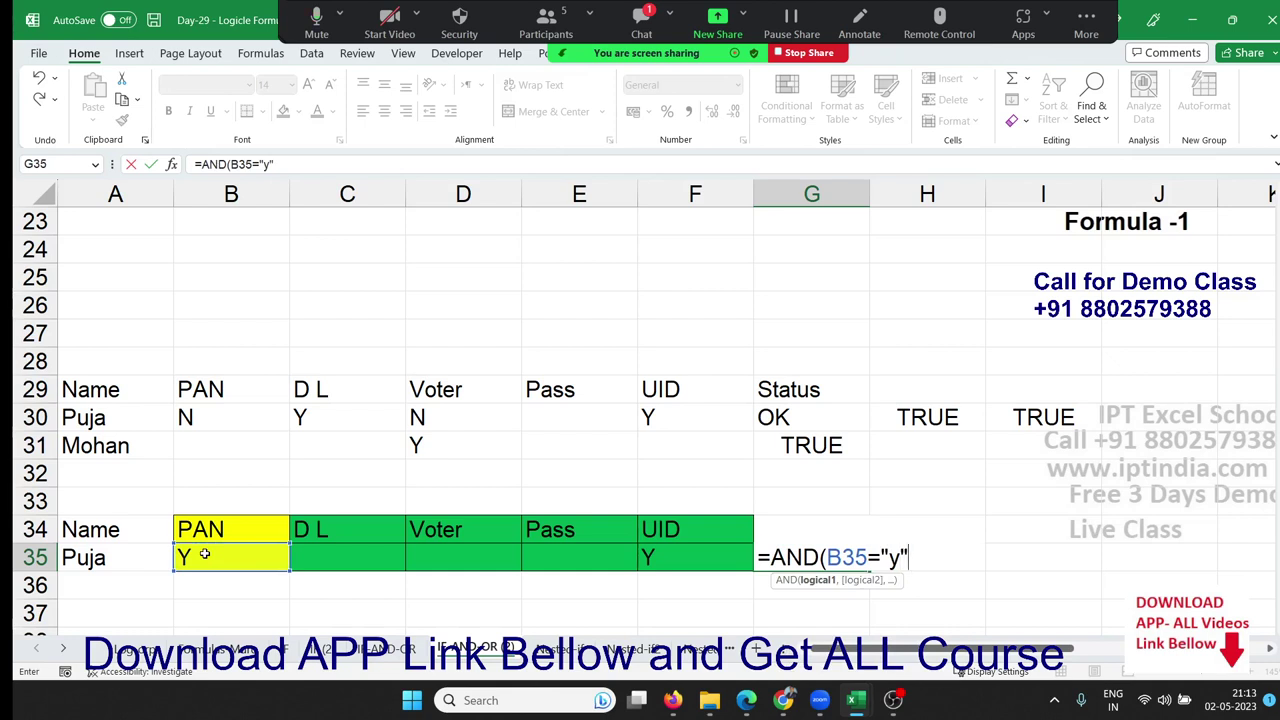
{"action": "type", "text": ","}
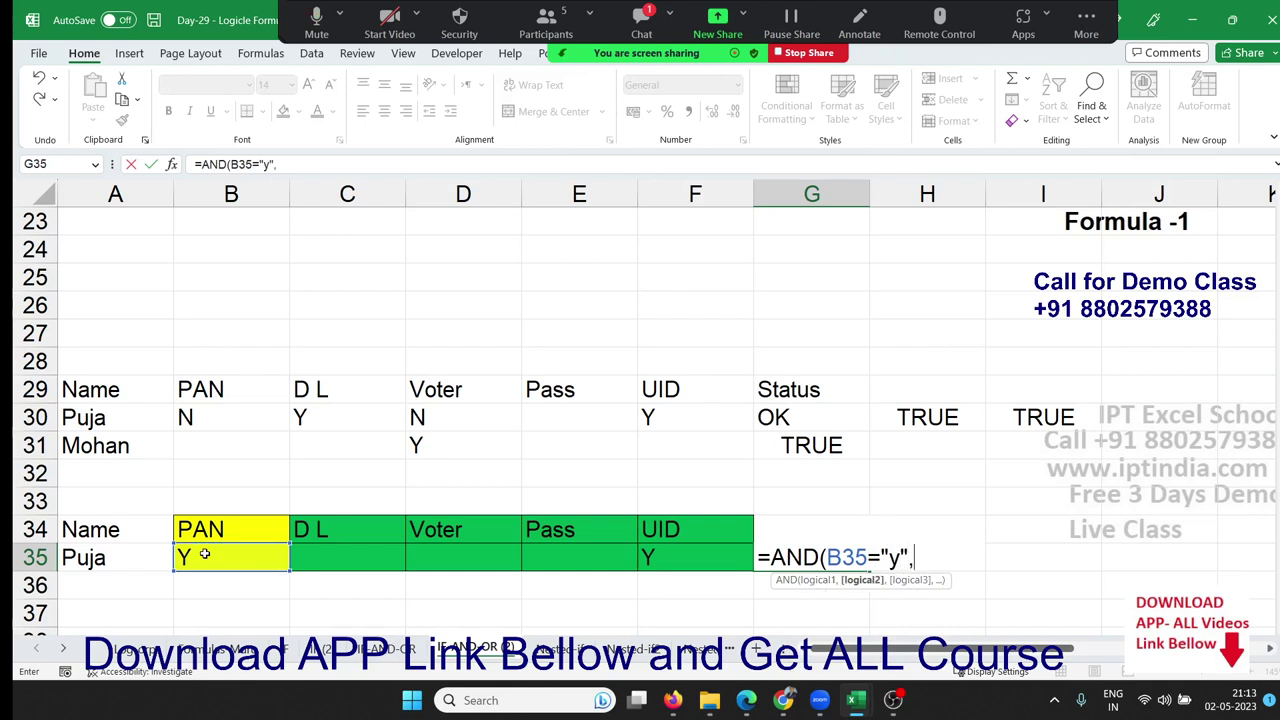
{"action": "type", "text": "or"}
{"action": "key", "text": "Tab"}
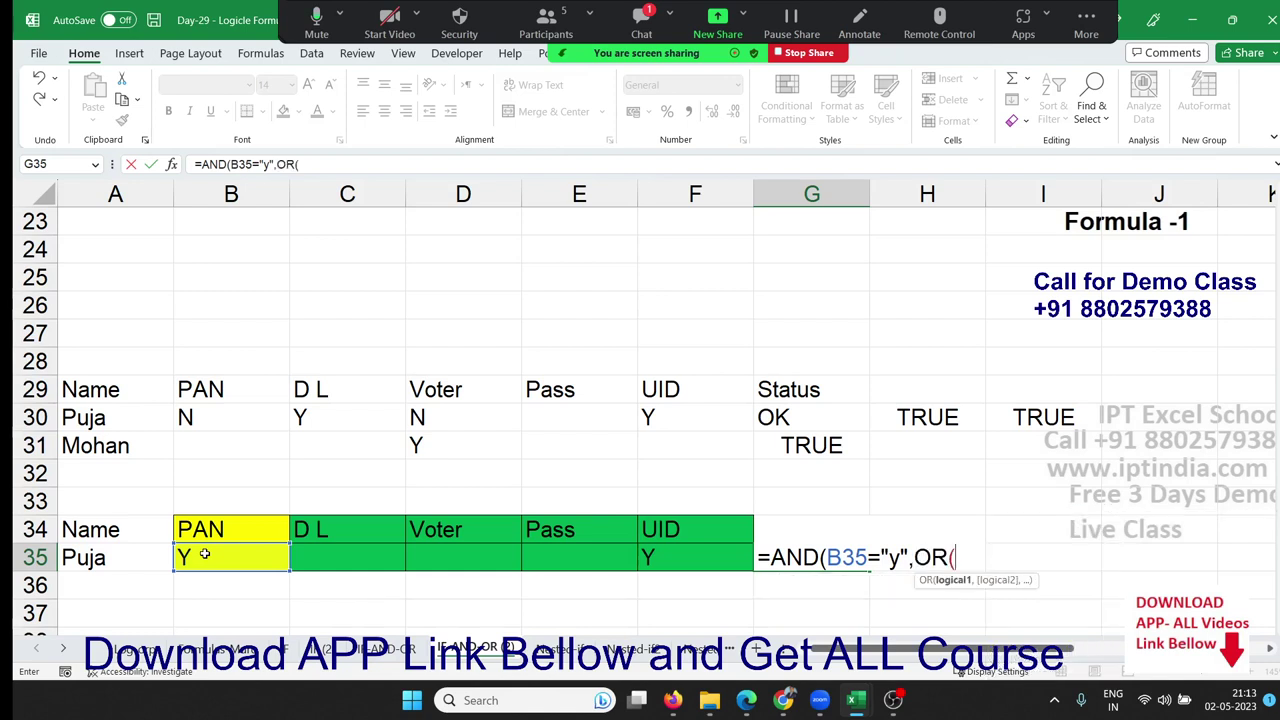
{"action": "left_click", "coordinate": [337, 557]}
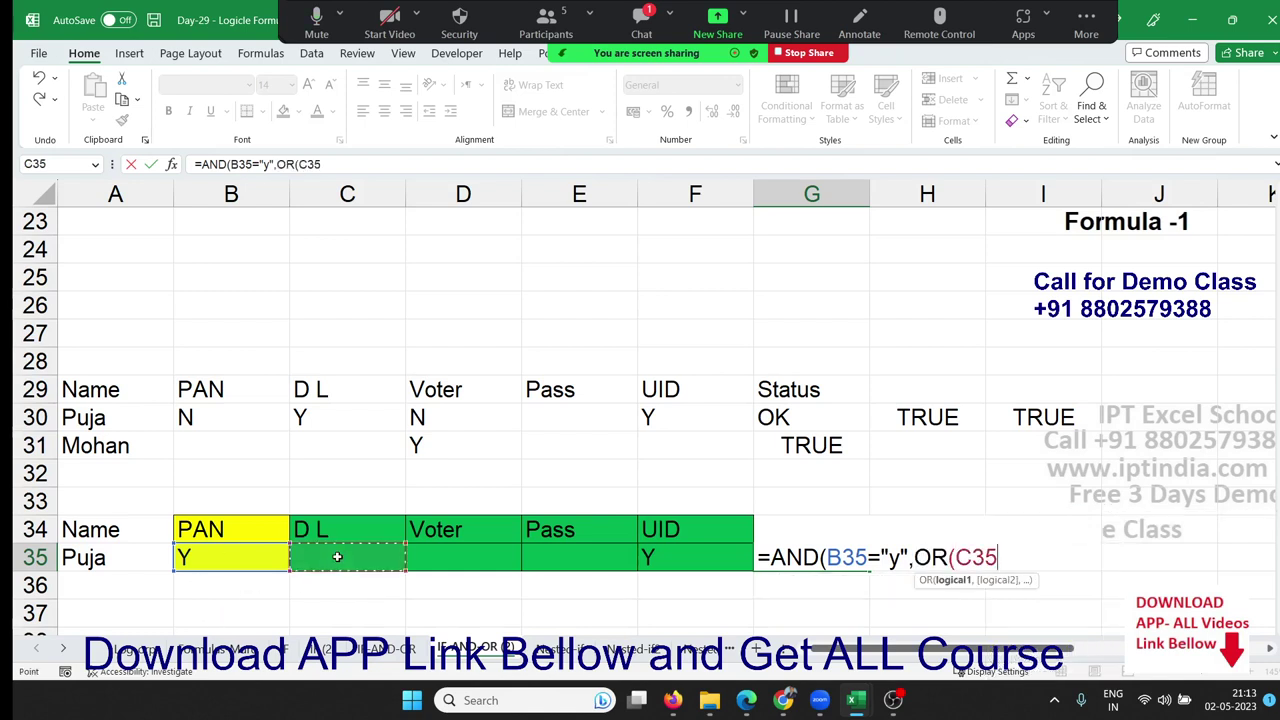
{"action": "type", "text": "=\"y"}
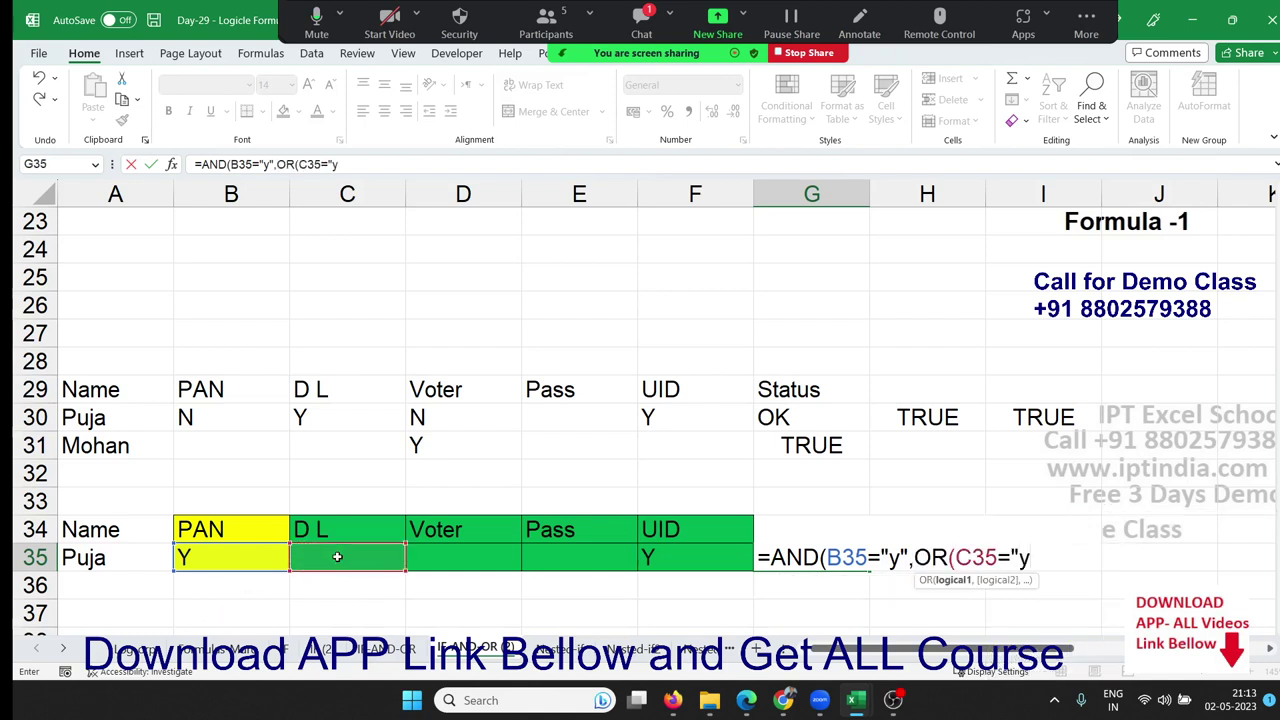
{"action": "type", "text": "\","}
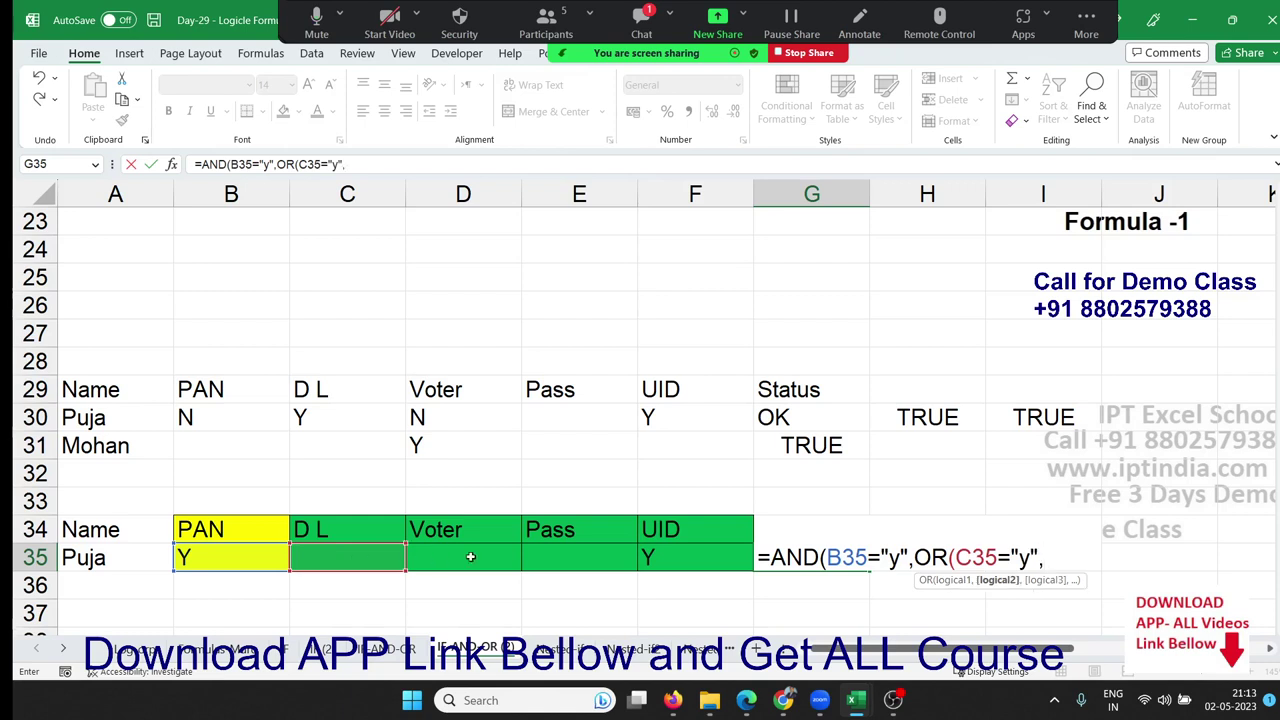
Step: Add D35, E35 and F35 ="y" tests to the OR, enter it, and accept the parenthesis fix
{"action": "left_click", "coordinate": [470, 557]}
{"action": "type", "text": "=\"y"}
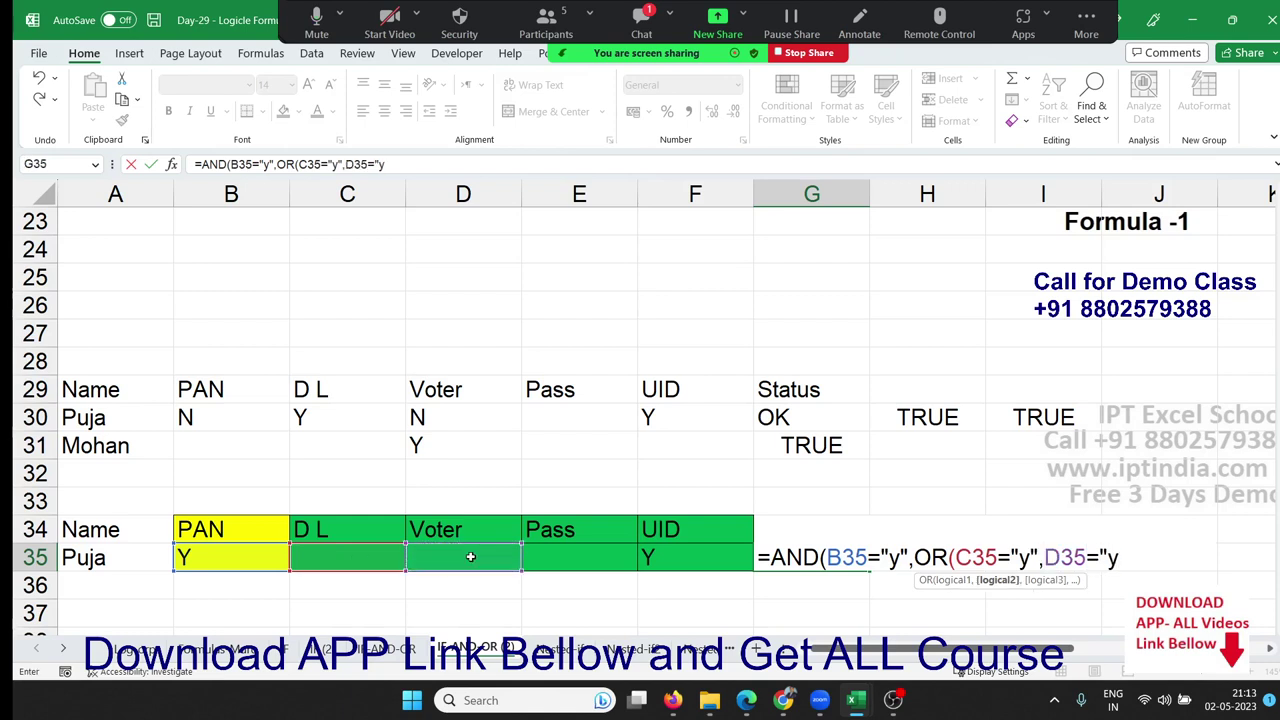
{"action": "type", "text": "\","}
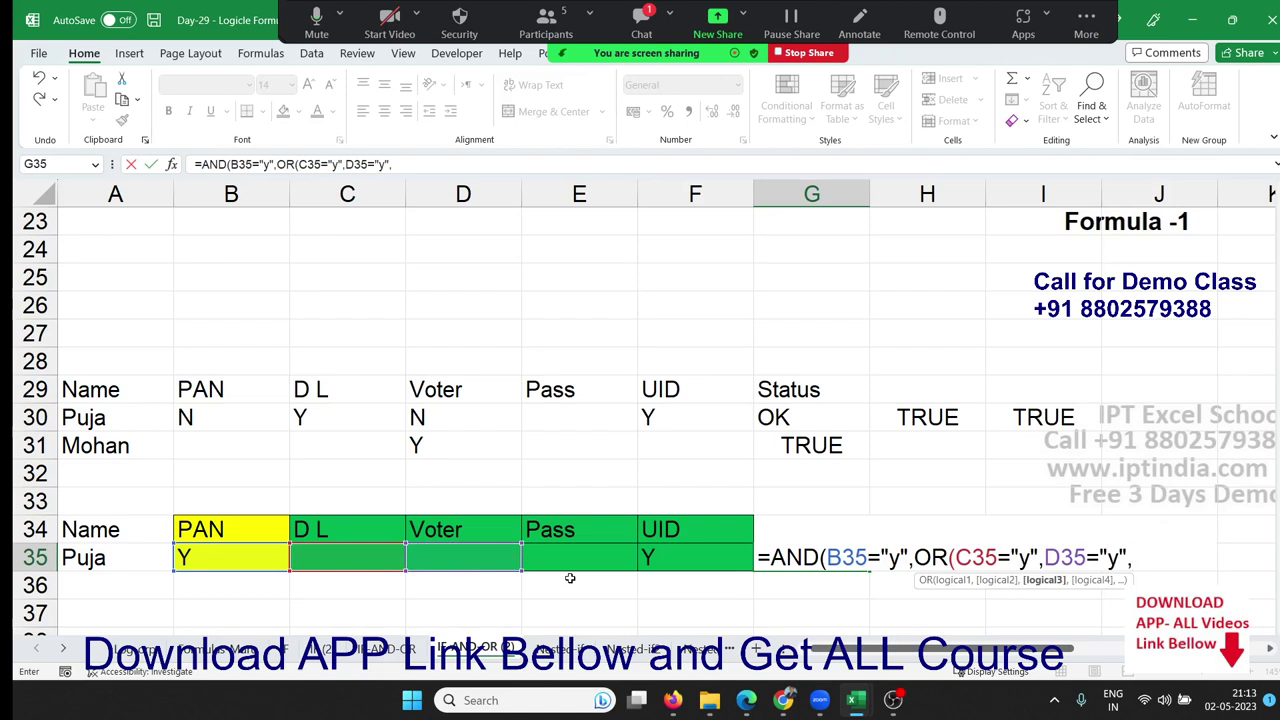
{"action": "left_click", "coordinate": [569, 578]}
{"action": "left_click", "coordinate": [569, 568]}
{"action": "type", "text": "="}
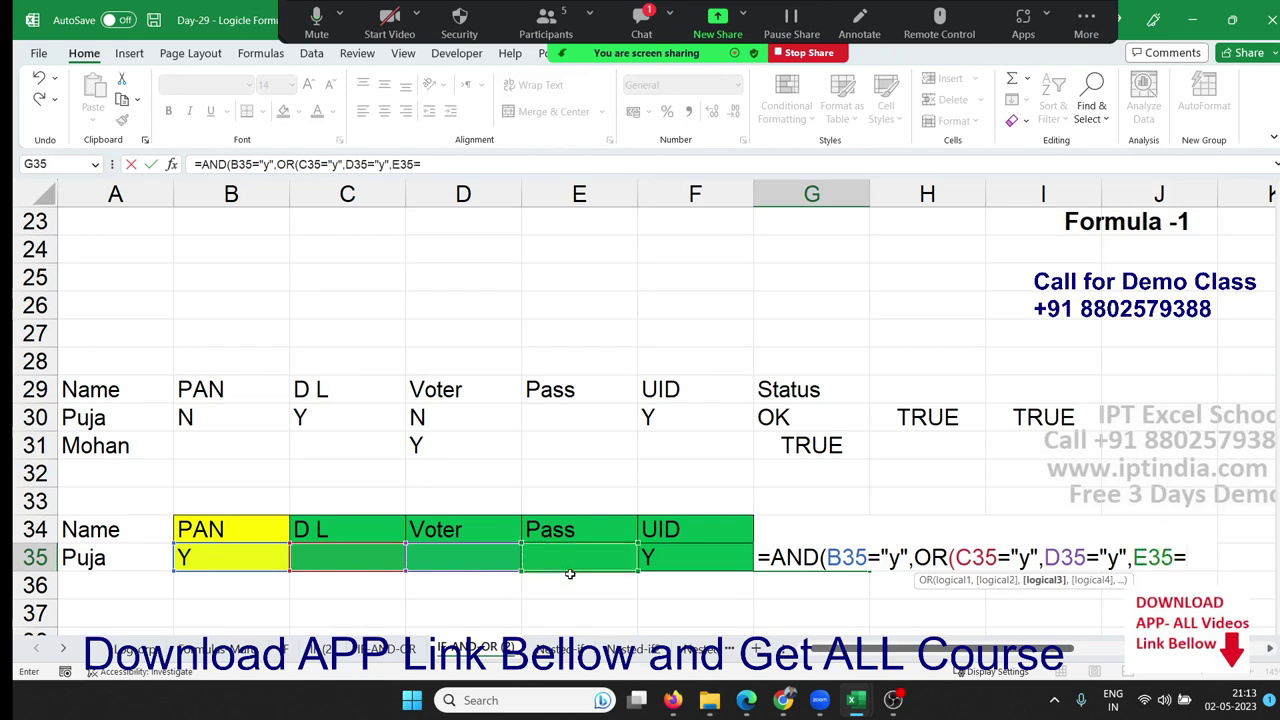
{"action": "type", "text": "\"y\""}
{"action": "type", "text": ","}
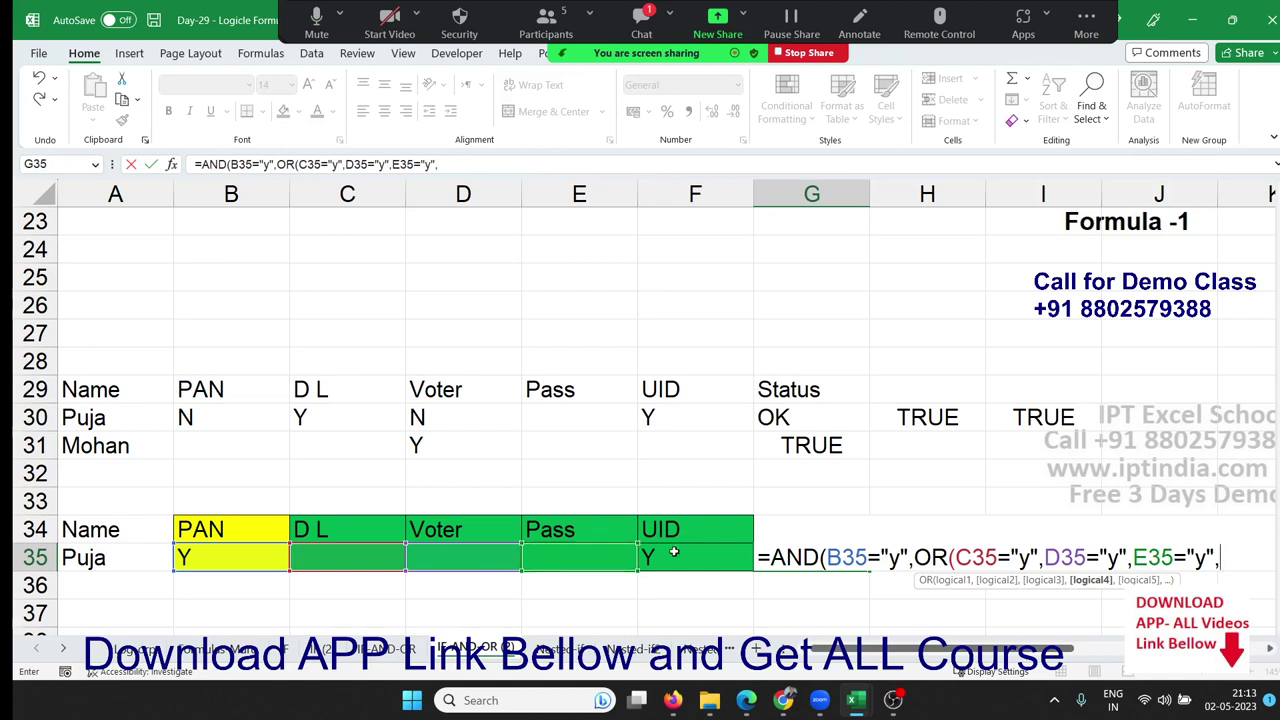
{"action": "left_click", "coordinate": [672, 556]}
{"action": "type", "text": "=\"y"}
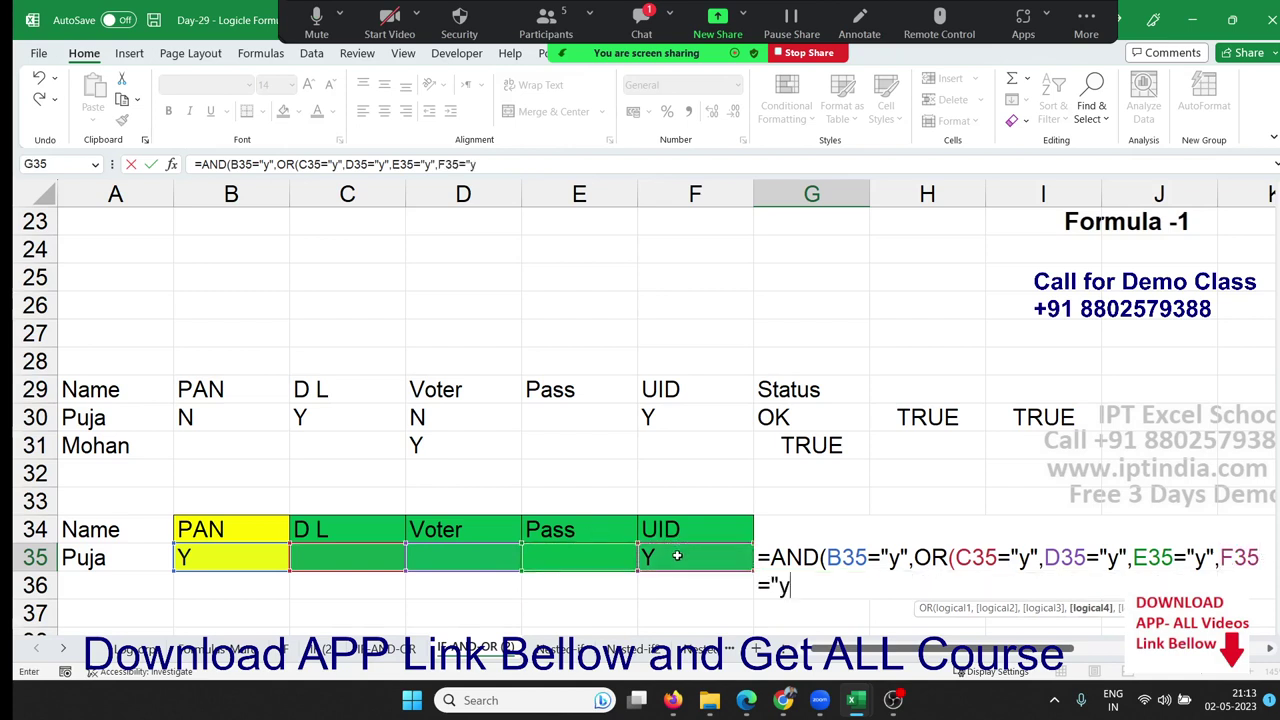
{"action": "type", "text": "\")"}
{"action": "key", "text": "Return"}
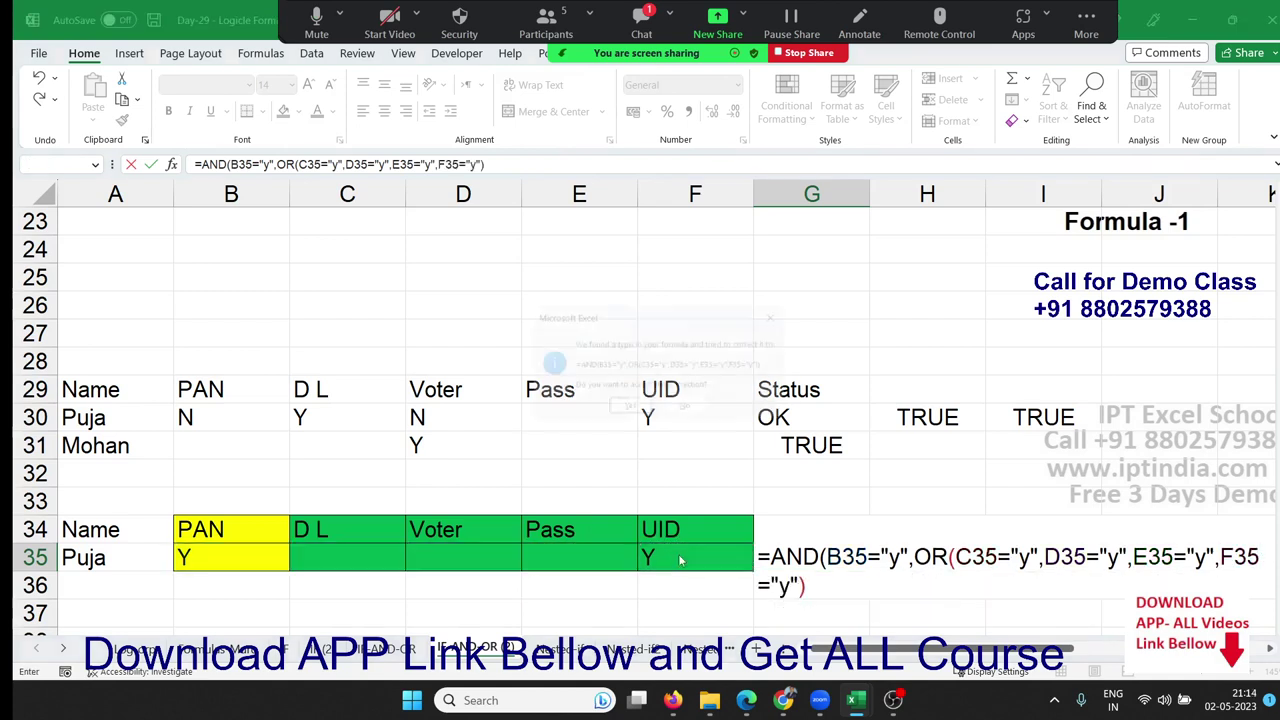
{"action": "key", "text": "Return"}
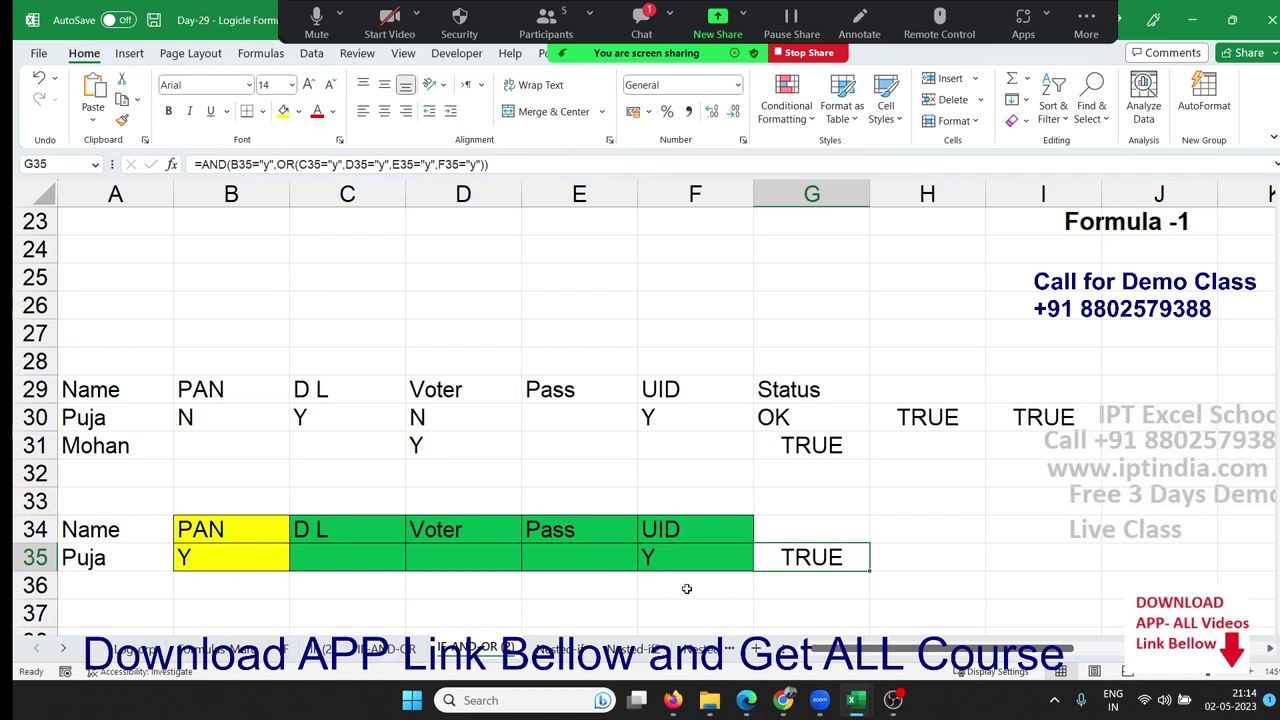
{"action": "left_click", "coordinate": [546, 24]}
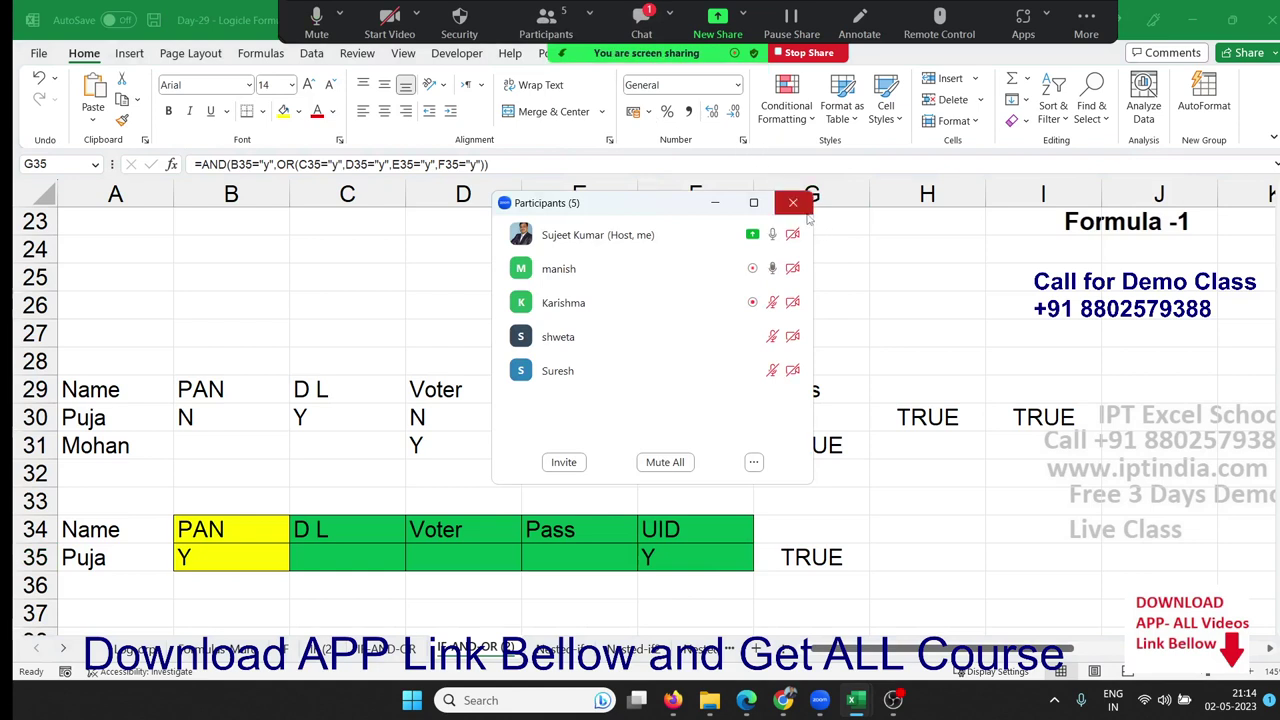
{"action": "left_click", "coordinate": [795, 205]}
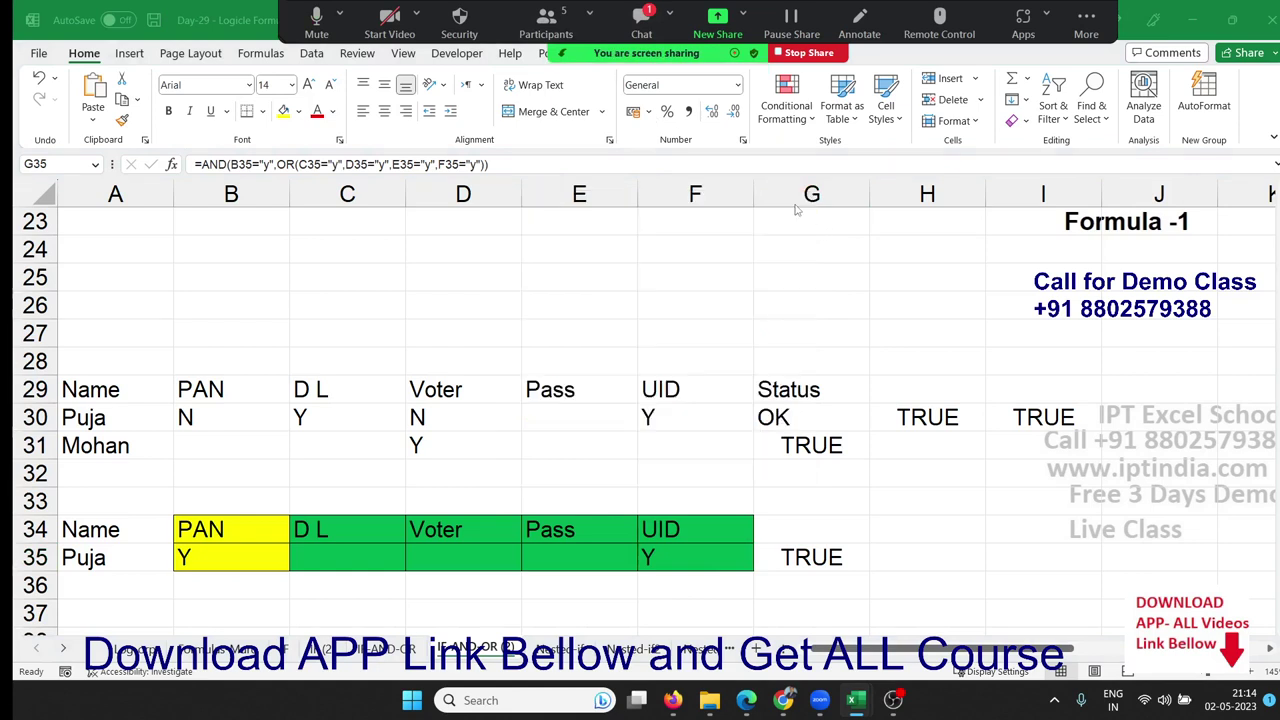
{"action": "left_click", "coordinate": [822, 554]}
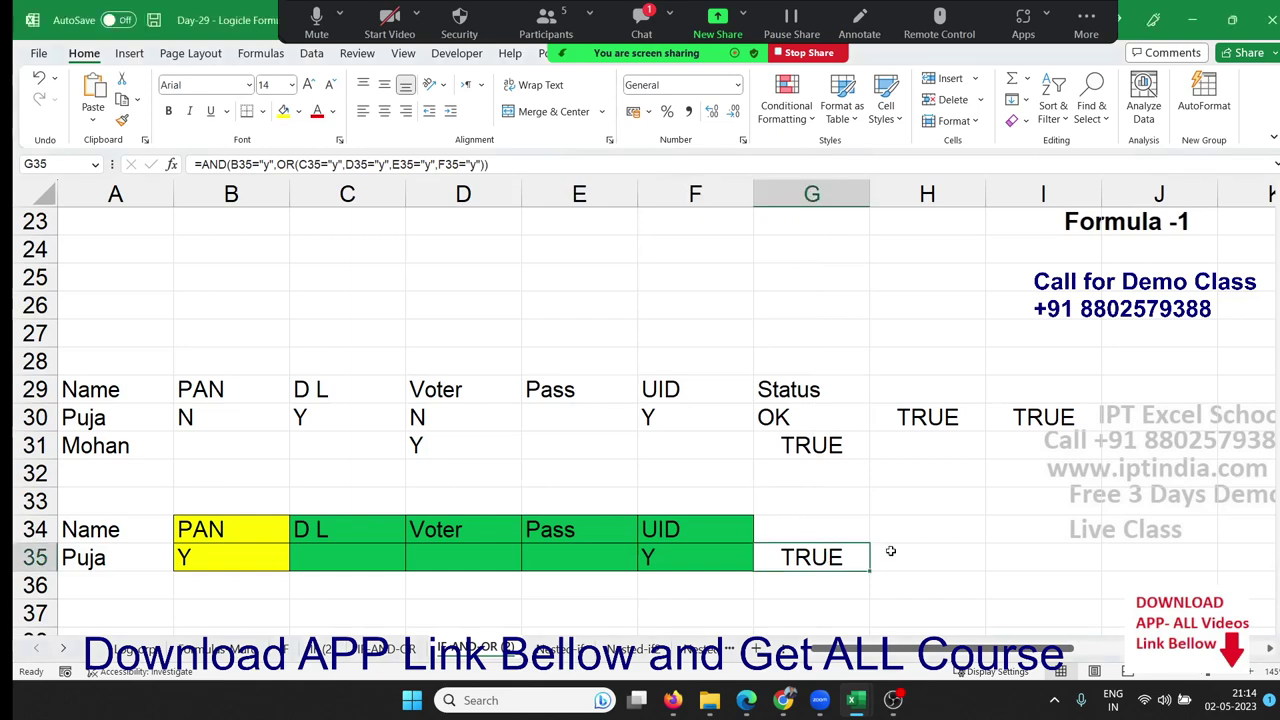
Step: Navigate to the Name/Advance/Loan table at O1:Q2, landing near the Advance value 750
{"action": "left_click_drag", "start_coordinate": [890, 551], "coordinate": [463, 240]}
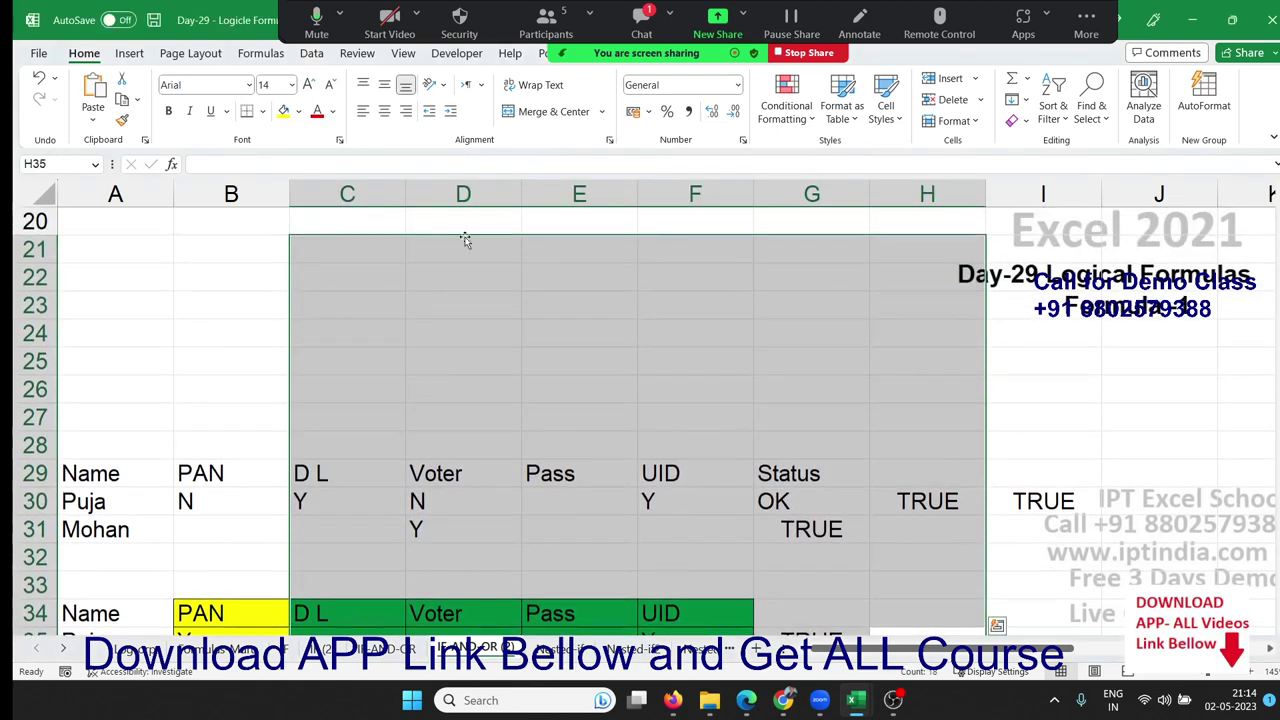
{"action": "left_click", "coordinate": [583, 276]}
{"action": "key", "text": "ctrl+Up"}
{"action": "key", "text": "ctrl+Up"}
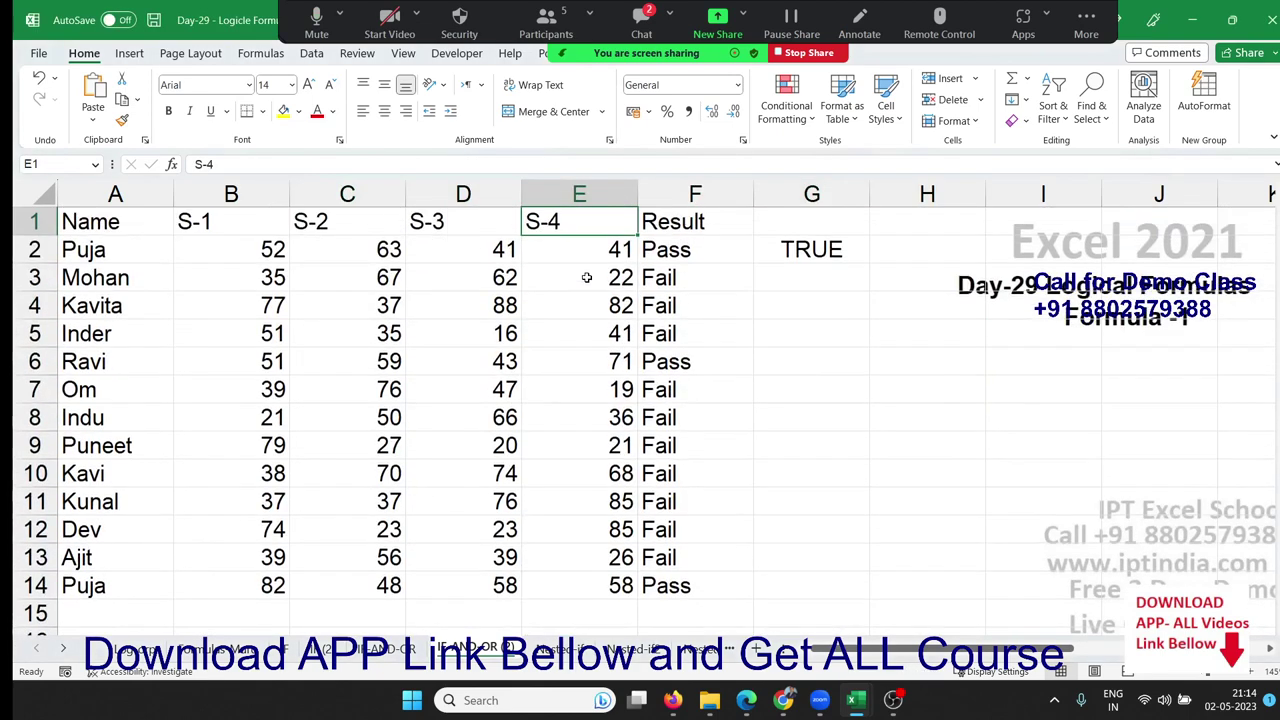
{"action": "key", "text": "Right"}
{"action": "key", "text": "ctrl+Right"}
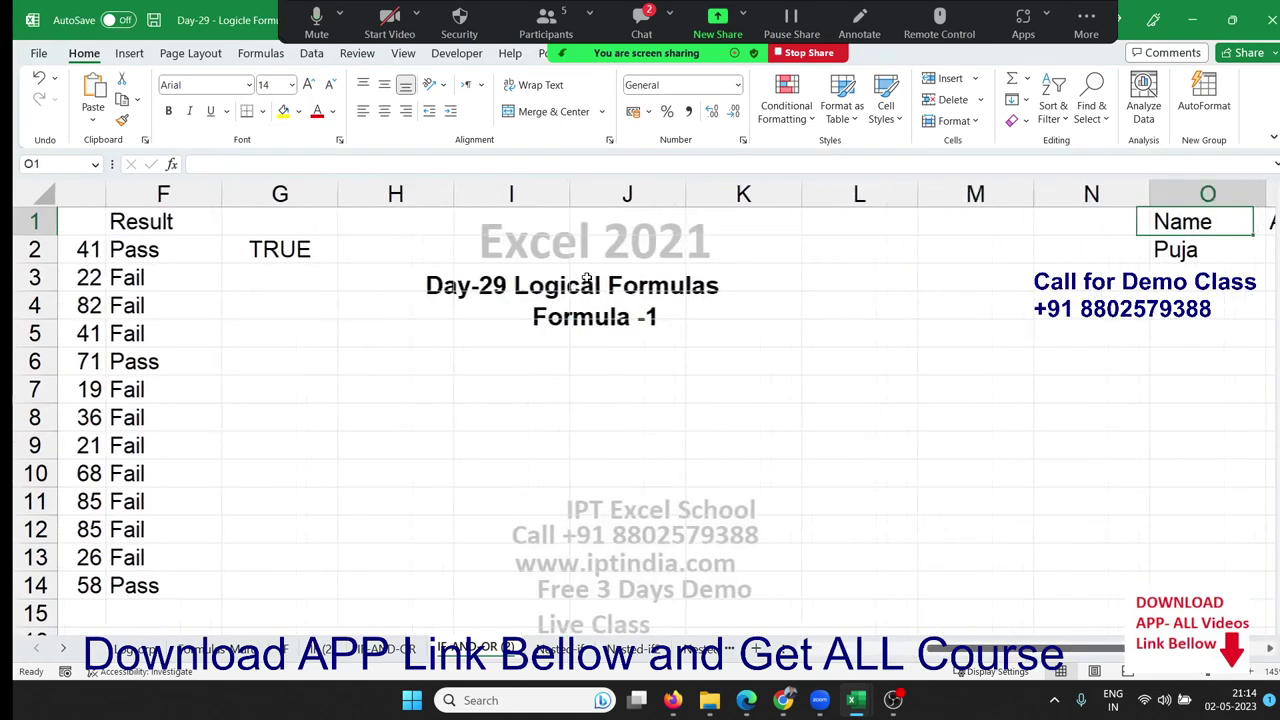
{"action": "key", "text": "Right"}
{"action": "key", "text": "Right"}
{"action": "key", "text": "Right"}
{"action": "key", "text": "Right"}
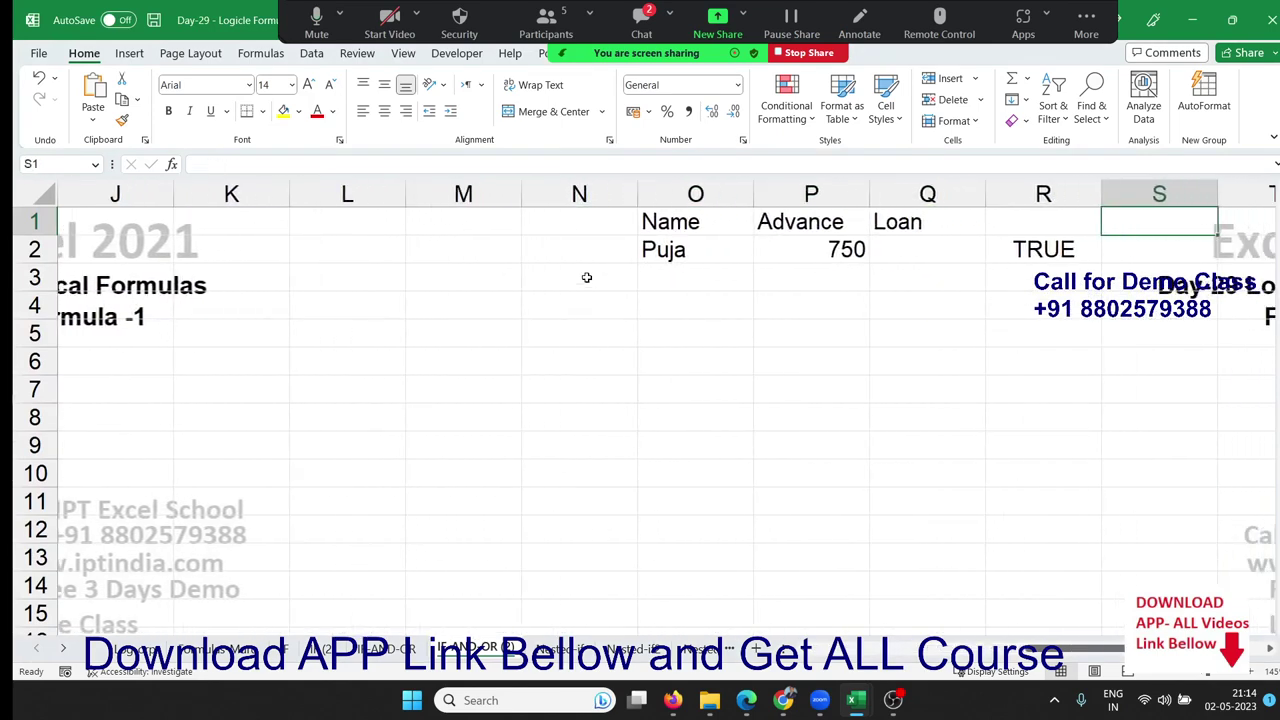
{"action": "key", "text": "Down"}
{"action": "key", "text": "Left"}
{"action": "key", "text": "Left"}
{"action": "key", "text": "Left"}
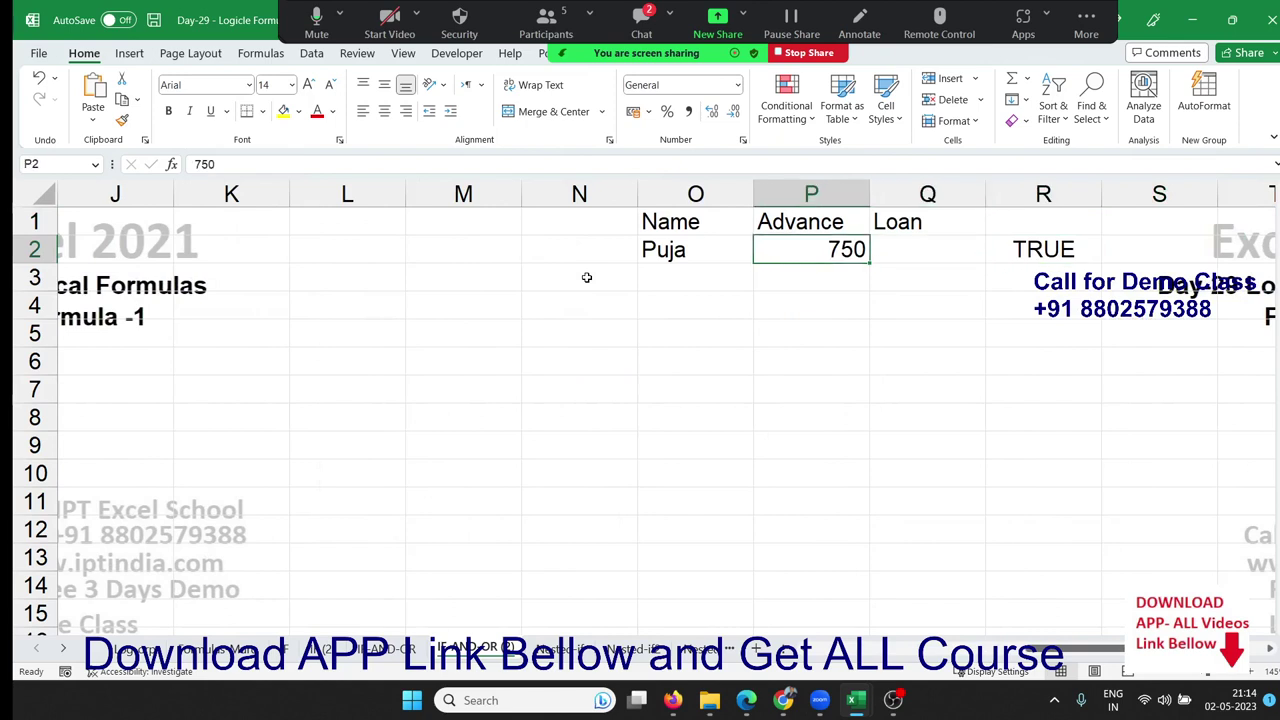
Step: Delete the TRUE result in R2 and review the Advance 750 and blank Loan cells
{"action": "key", "text": "Right"}
{"action": "key", "text": "Right"}
{"action": "key", "text": "Delete"}
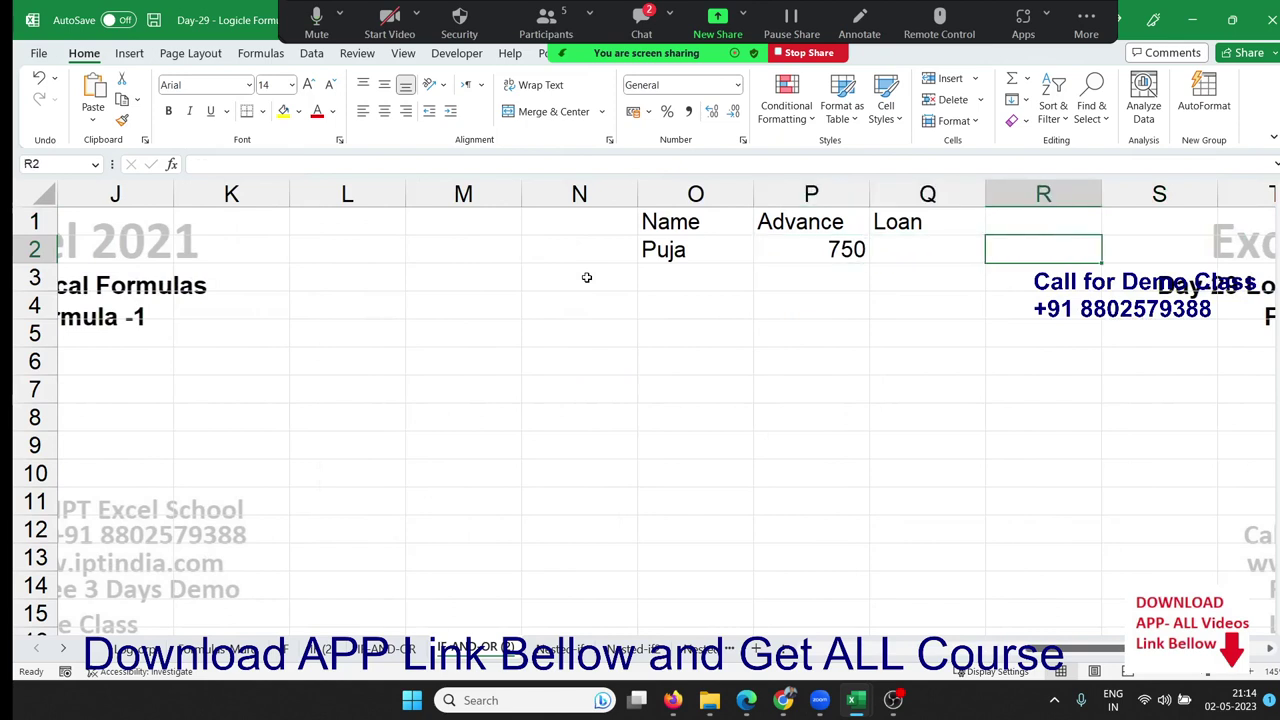
{"action": "key", "text": "Left"}
{"action": "key", "text": "Left"}
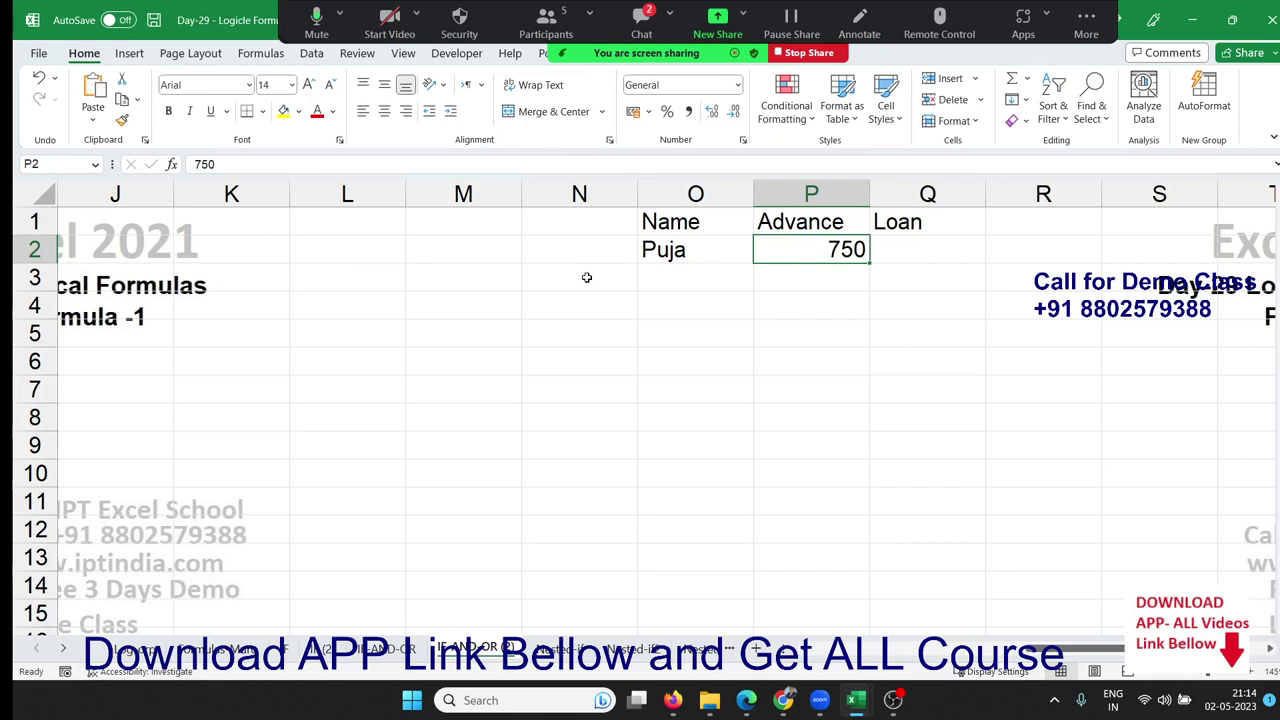
{"action": "key", "text": "Left"}
{"action": "key", "text": "Right"}
{"action": "key", "text": "Left"}
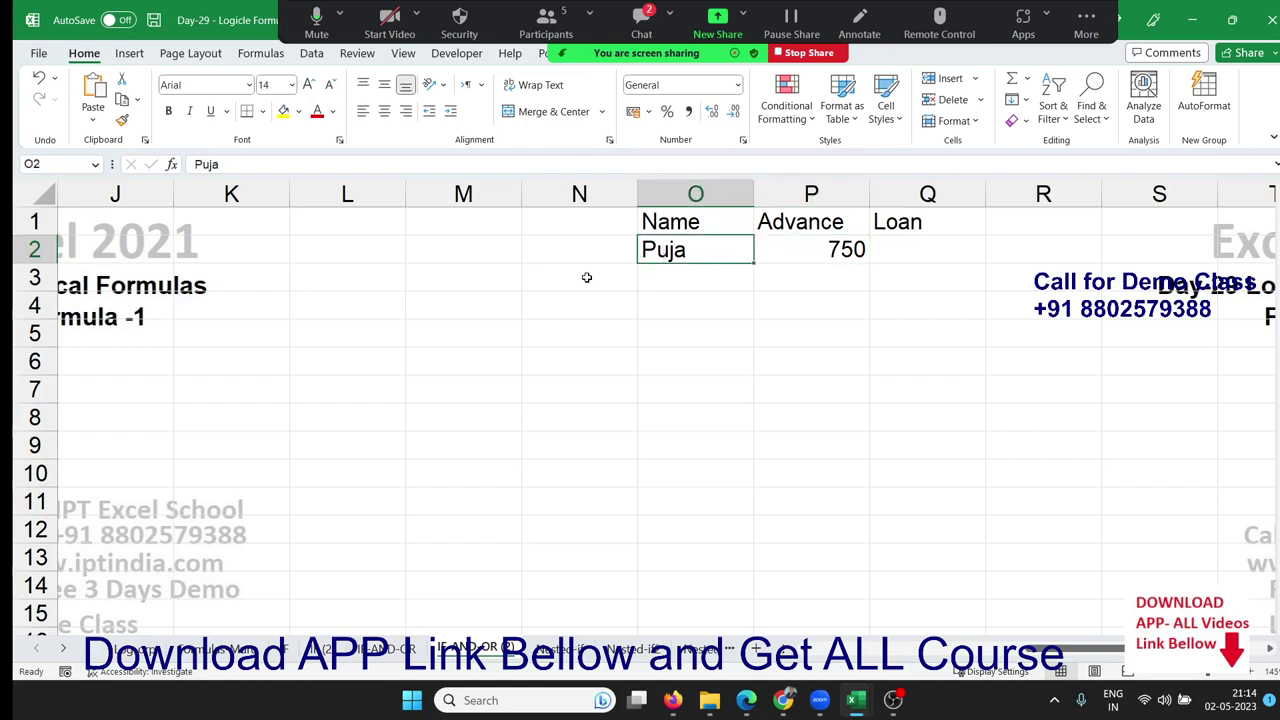
{"action": "key", "text": "Right"}
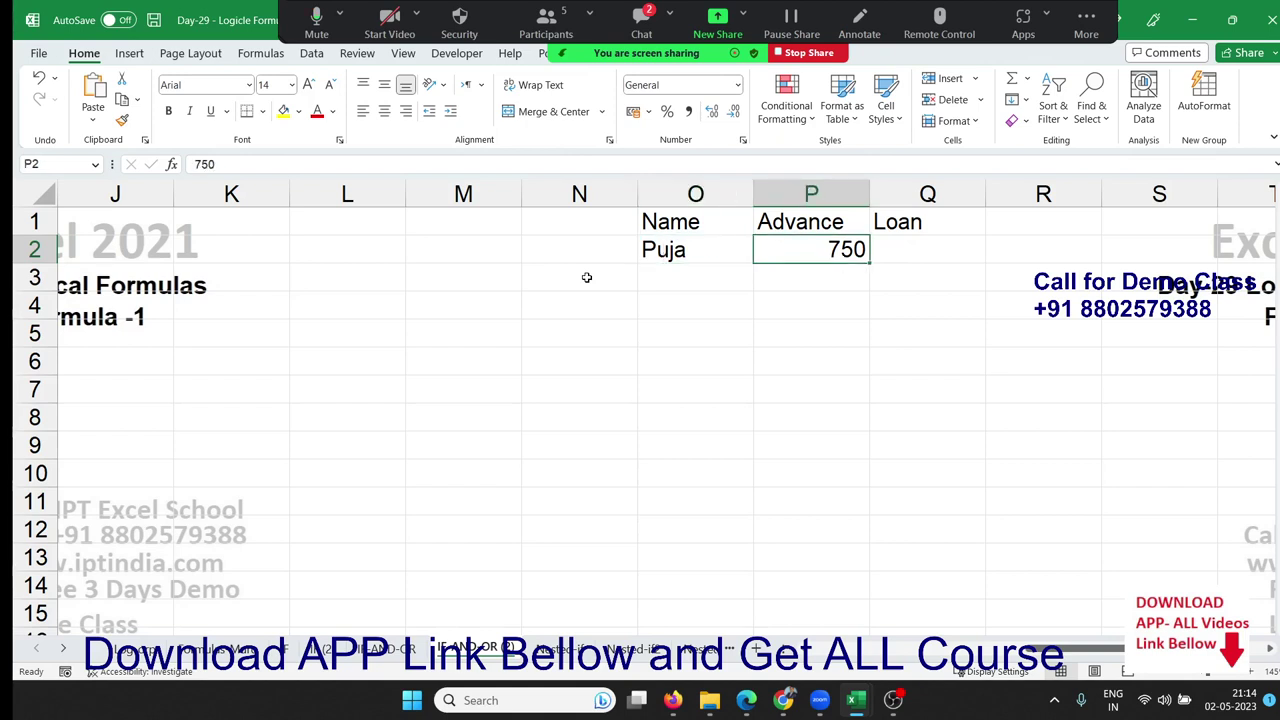
{"action": "key", "text": "Right"}
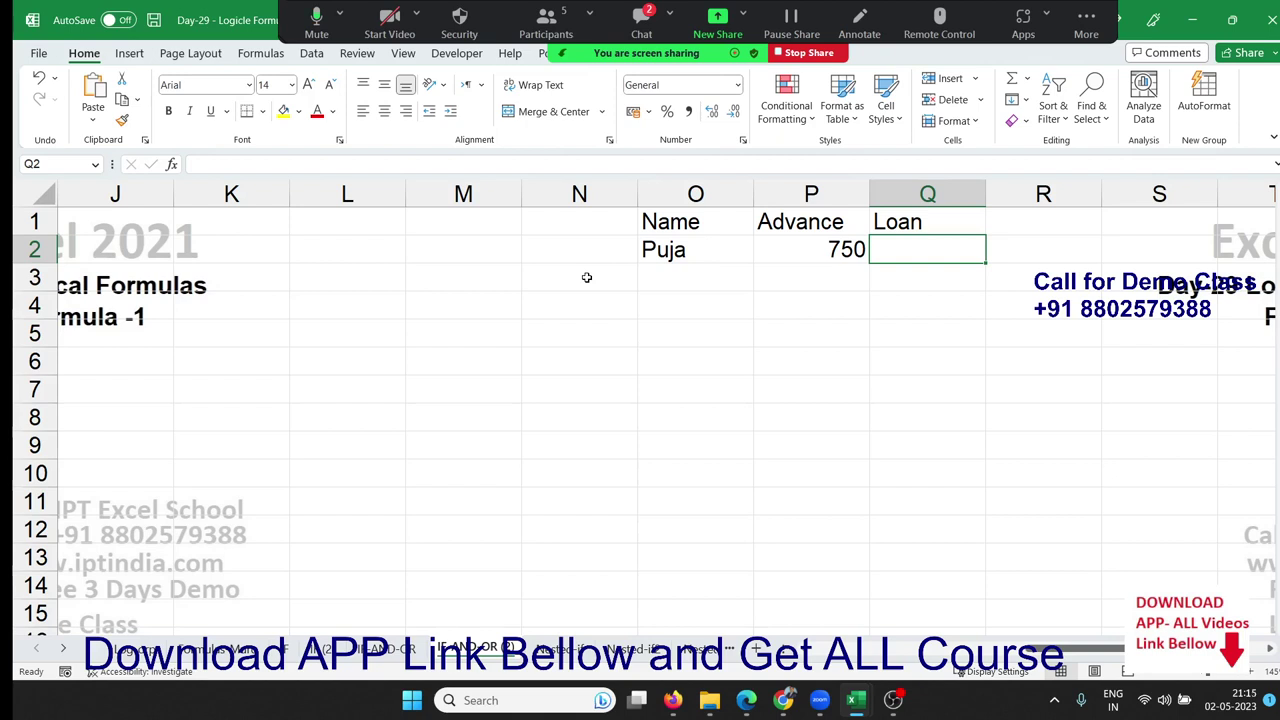
{"action": "key", "text": "Left"}
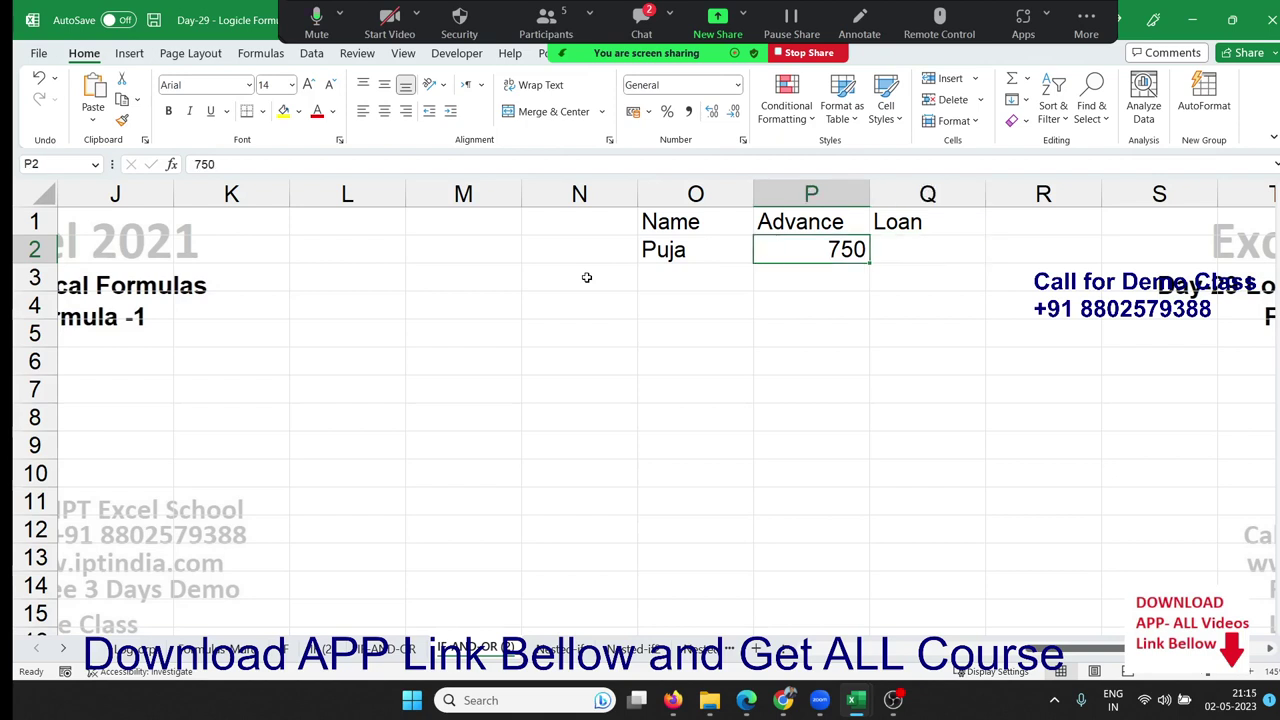
{"action": "key", "text": "shift+Right"}
{"action": "key", "text": "Right"}
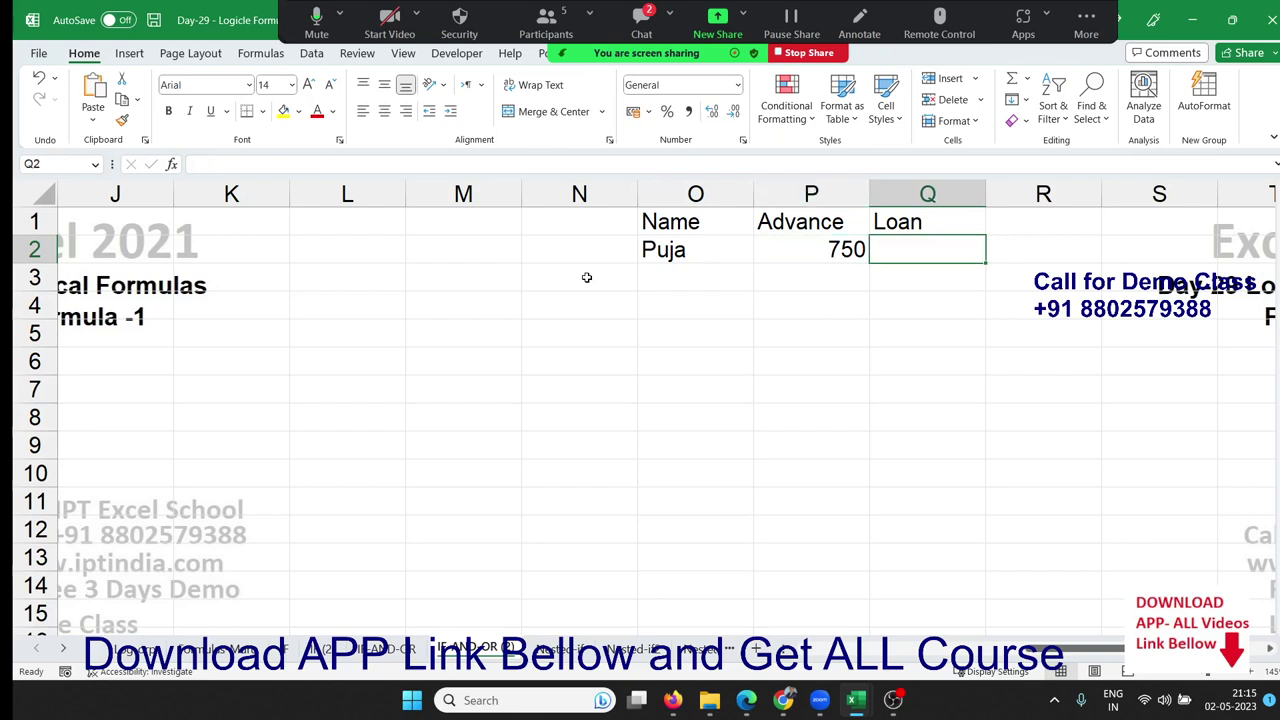
{"action": "key", "text": "Right"}
Step: Enter =XOR(P2="y",Q2="y") in R2, which returns FALSE
{"action": "type", "text": "="}
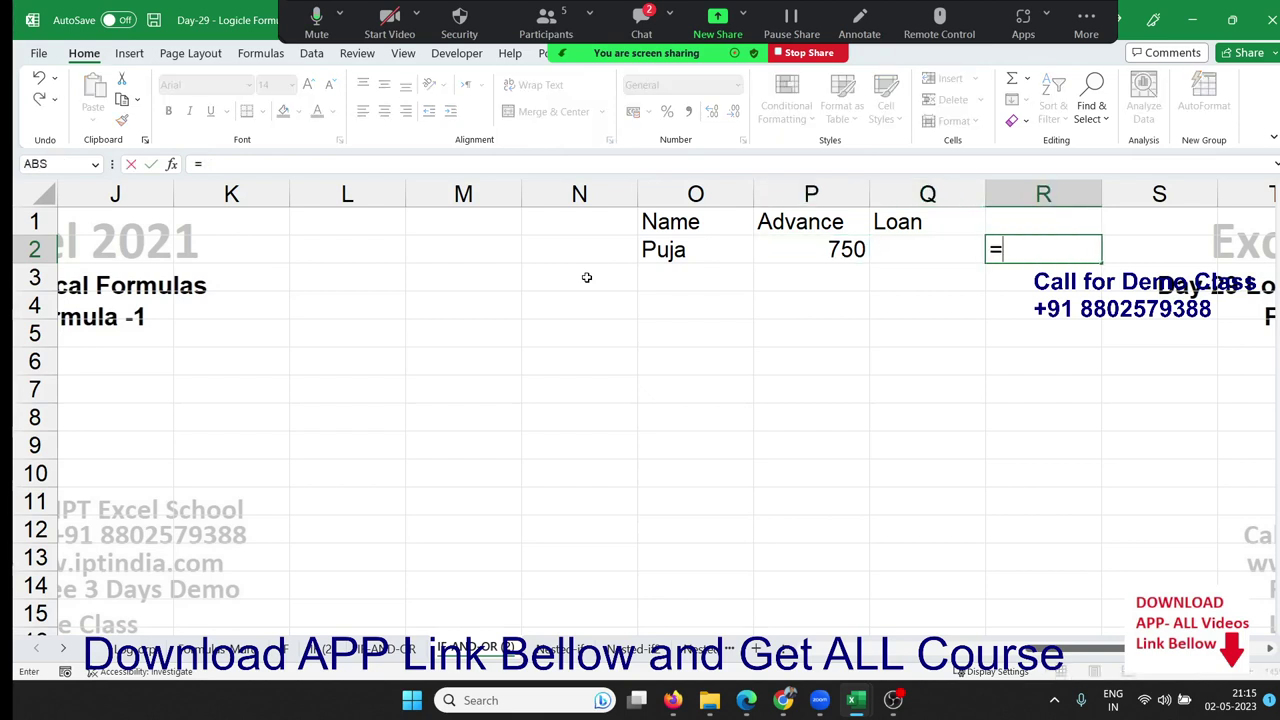
{"action": "type", "text": "xor"}
{"action": "key", "text": "Tab"}
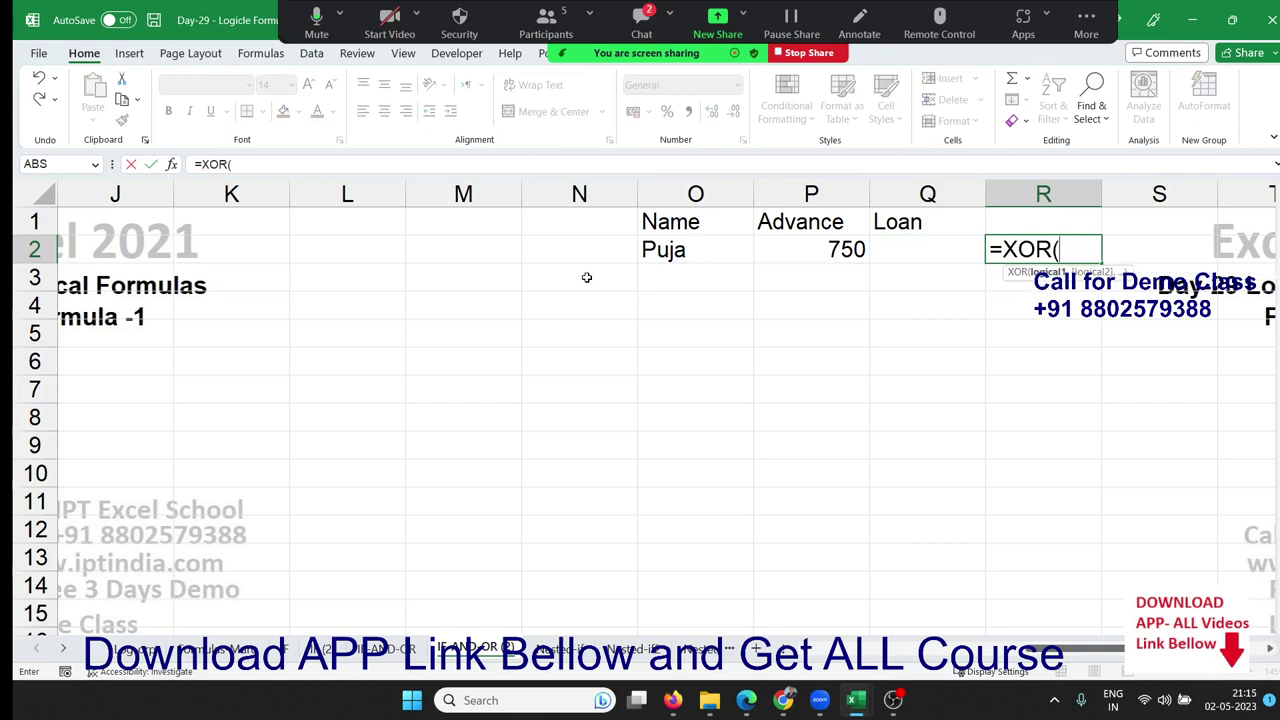
{"action": "key", "text": "Left"}
{"action": "key", "text": "Left"}
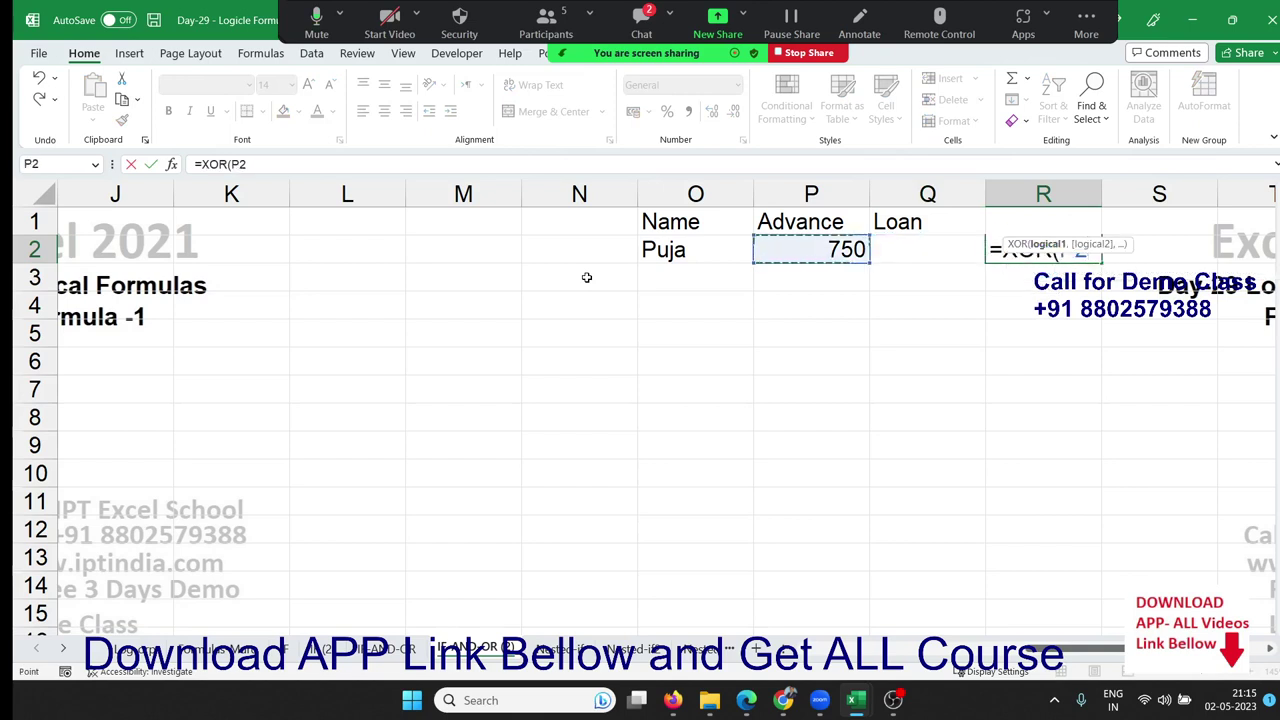
{"action": "type", "text": "=\""}
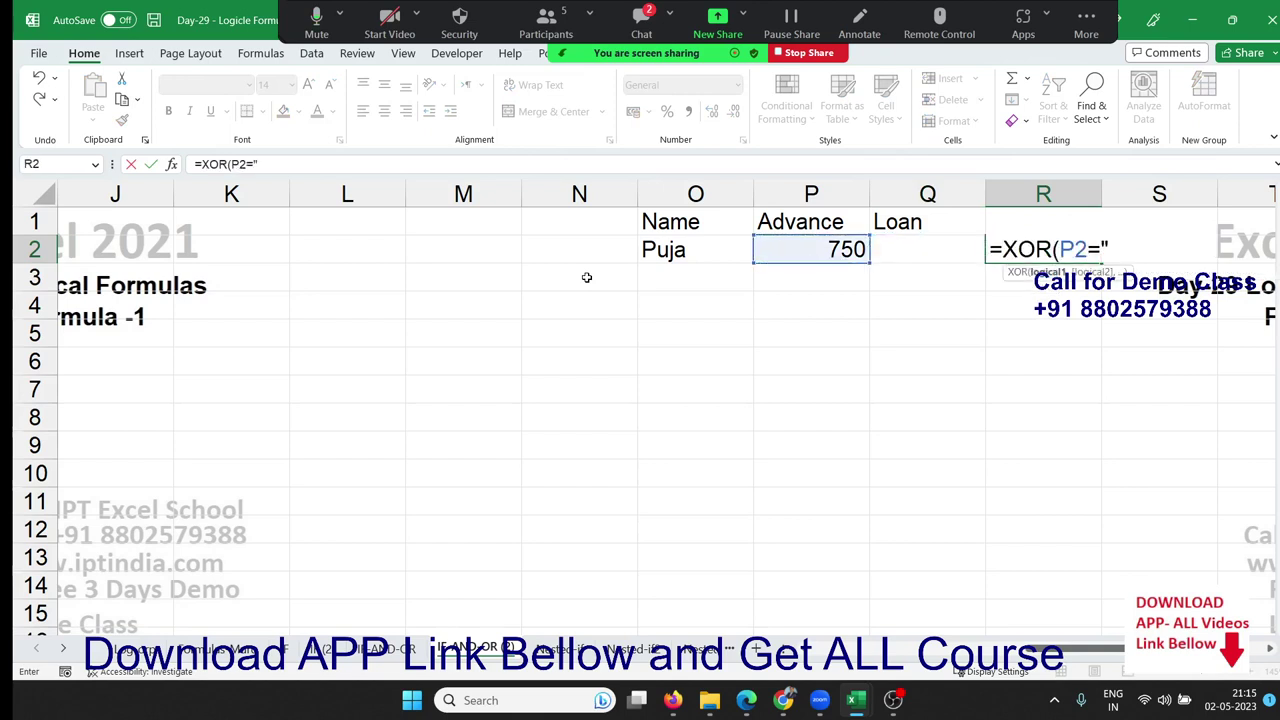
{"action": "type", "text": "y\","}
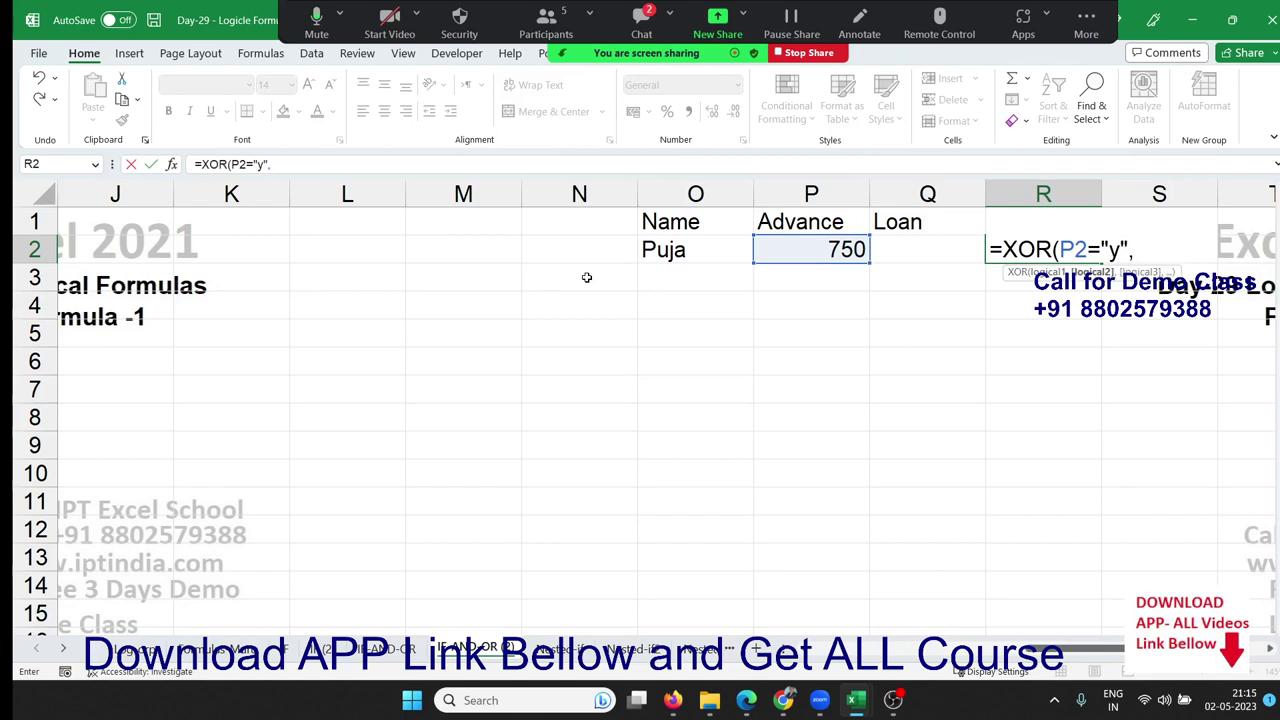
{"action": "key", "text": "Left"}
{"action": "type", "text": "=\""}
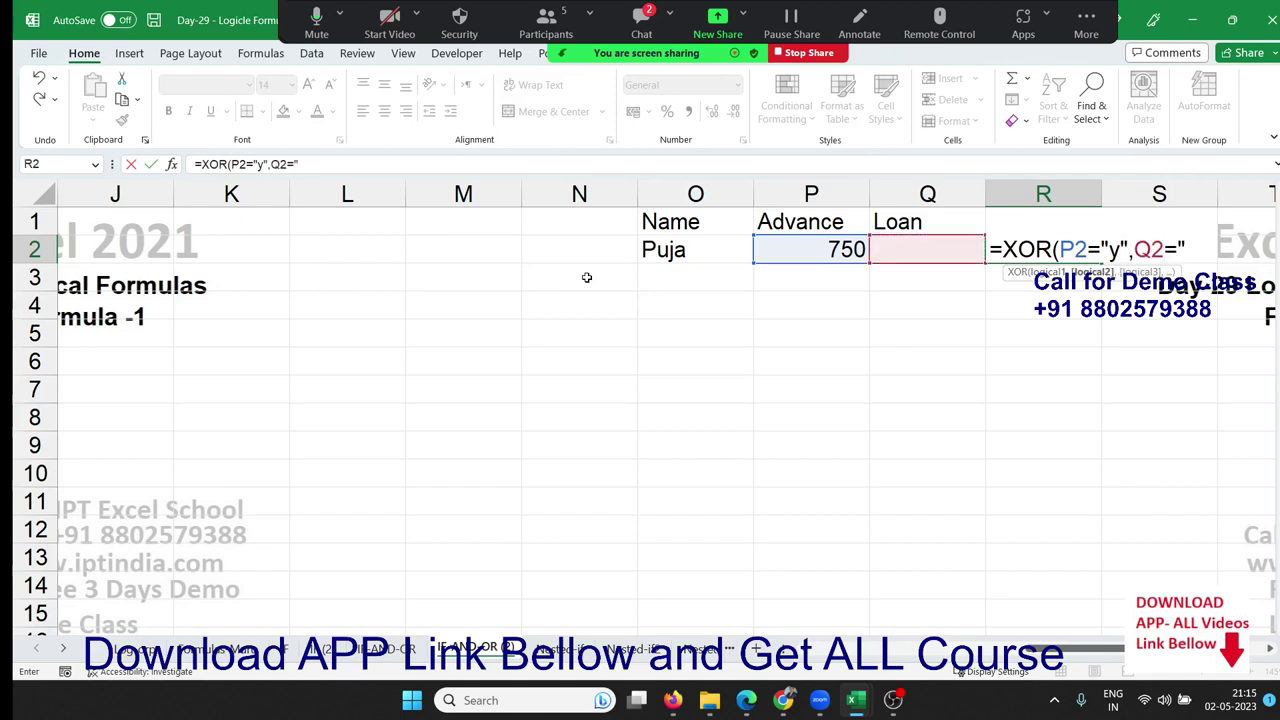
{"action": "type", "text": "y\")"}
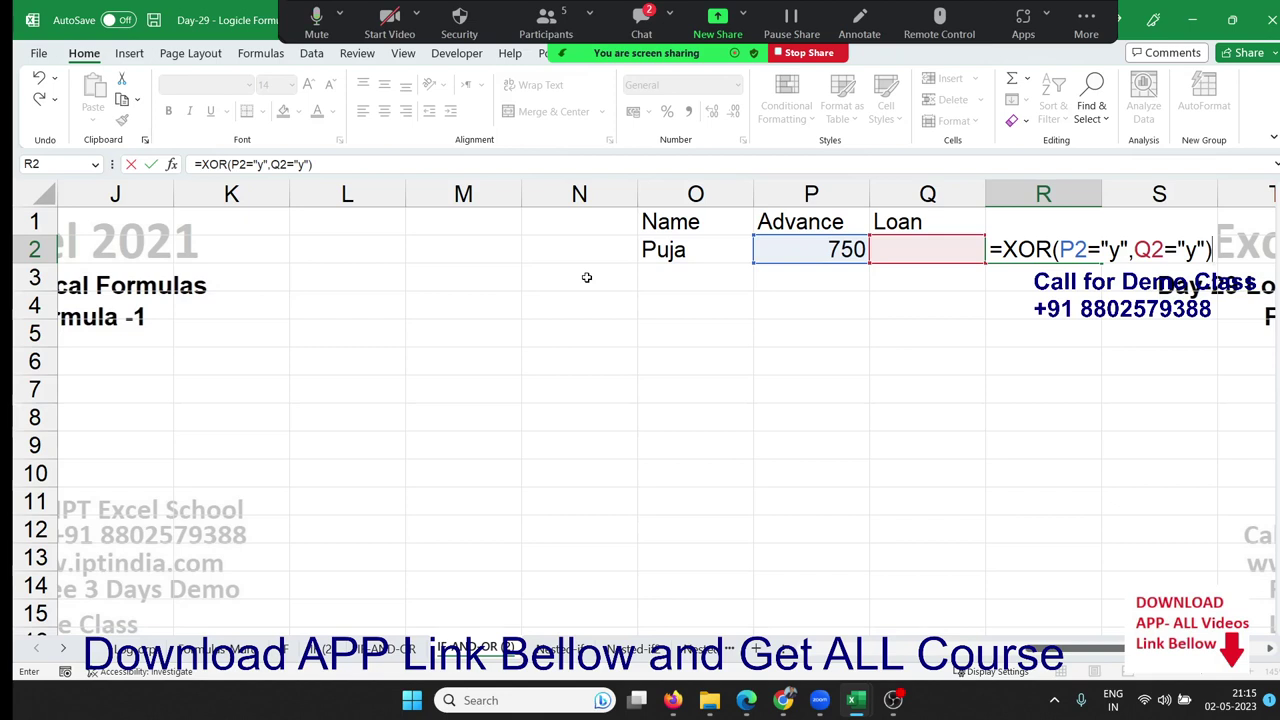
{"action": "key", "text": "Return"}
{"action": "key", "text": "Up"}
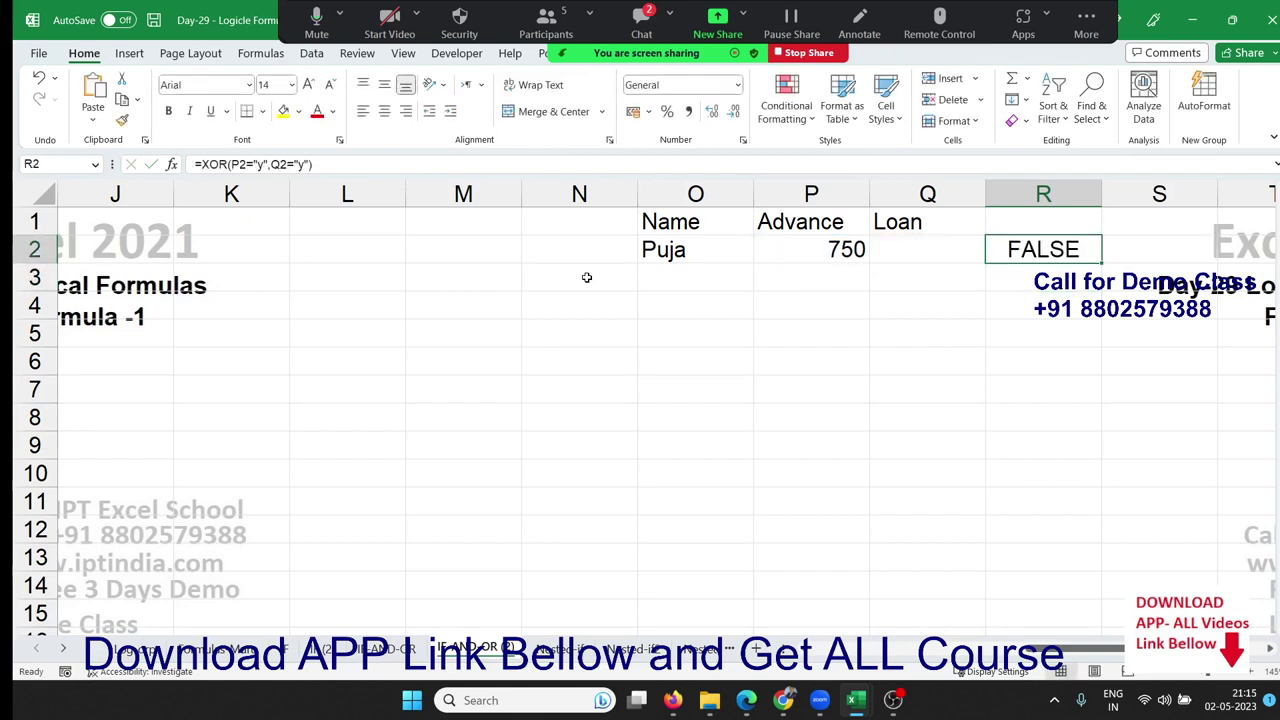
Step: Replace R2's formula with =XOR(P2>0,Q2>0)
{"action": "type", "text": "or"}
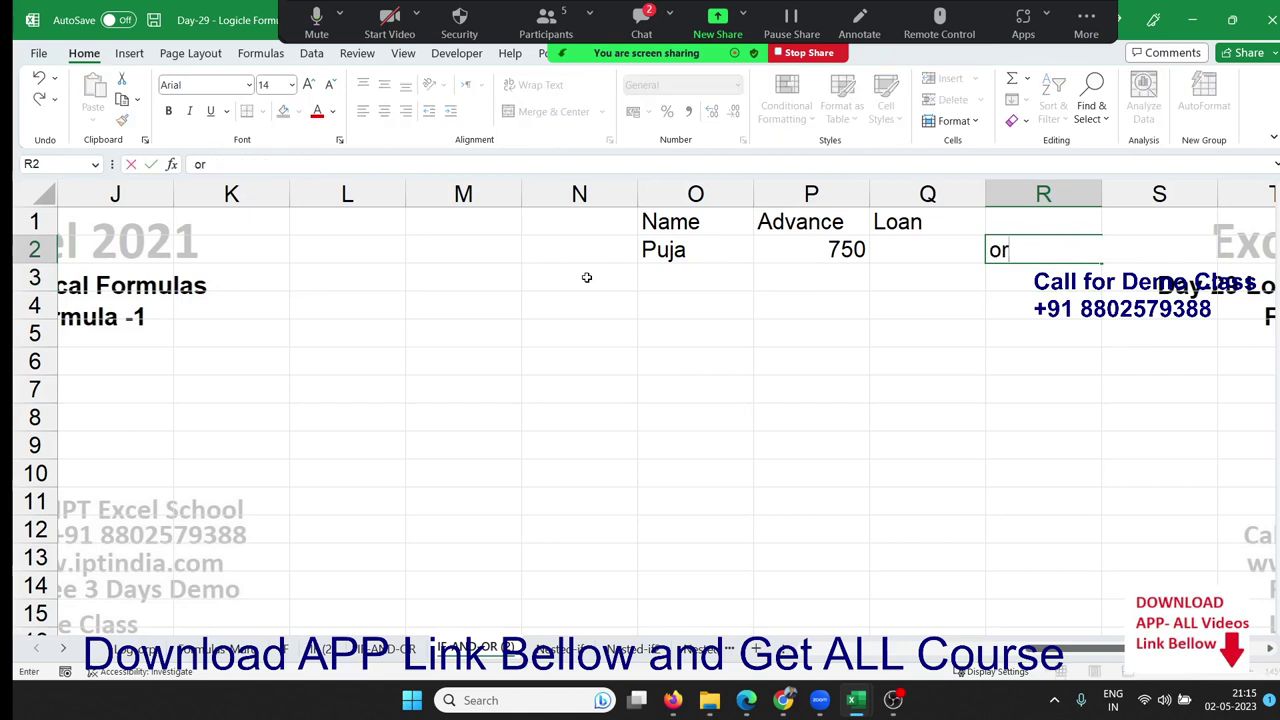
{"action": "key", "text": "BackSpace"}
{"action": "key", "text": "BackSpace"}
{"action": "type", "text": "="}
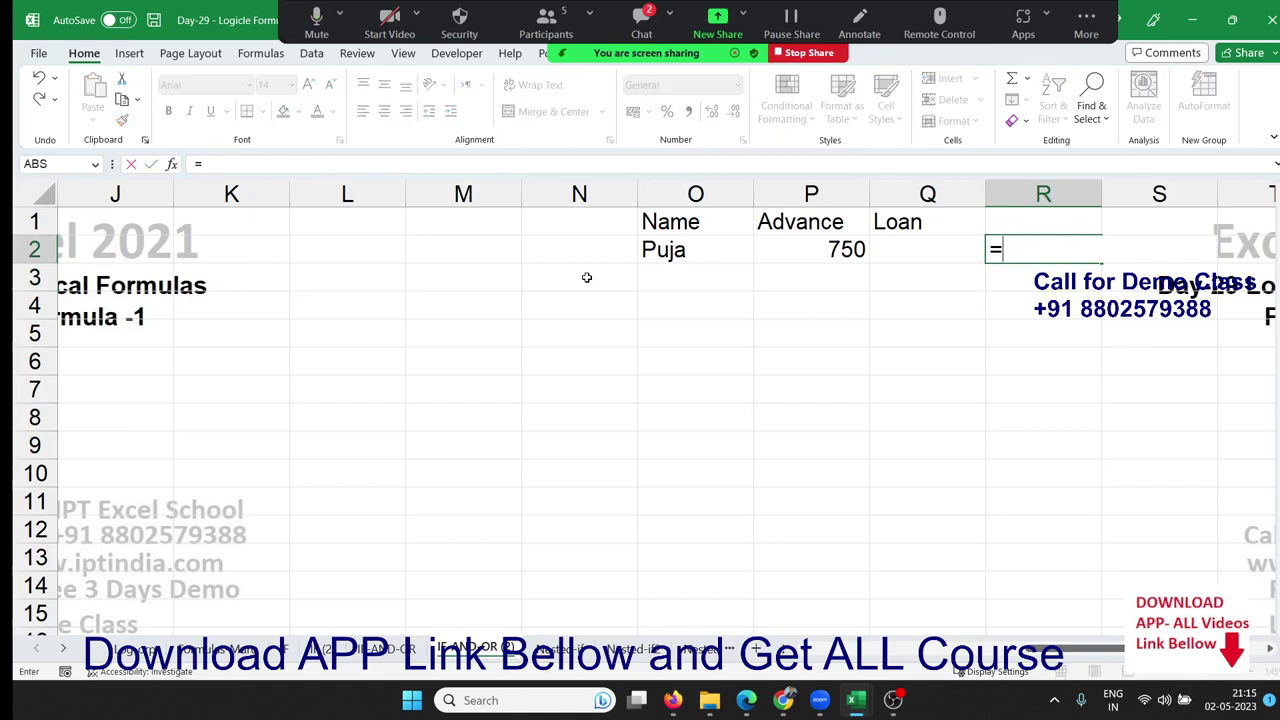
{"action": "type", "text": "xo"}
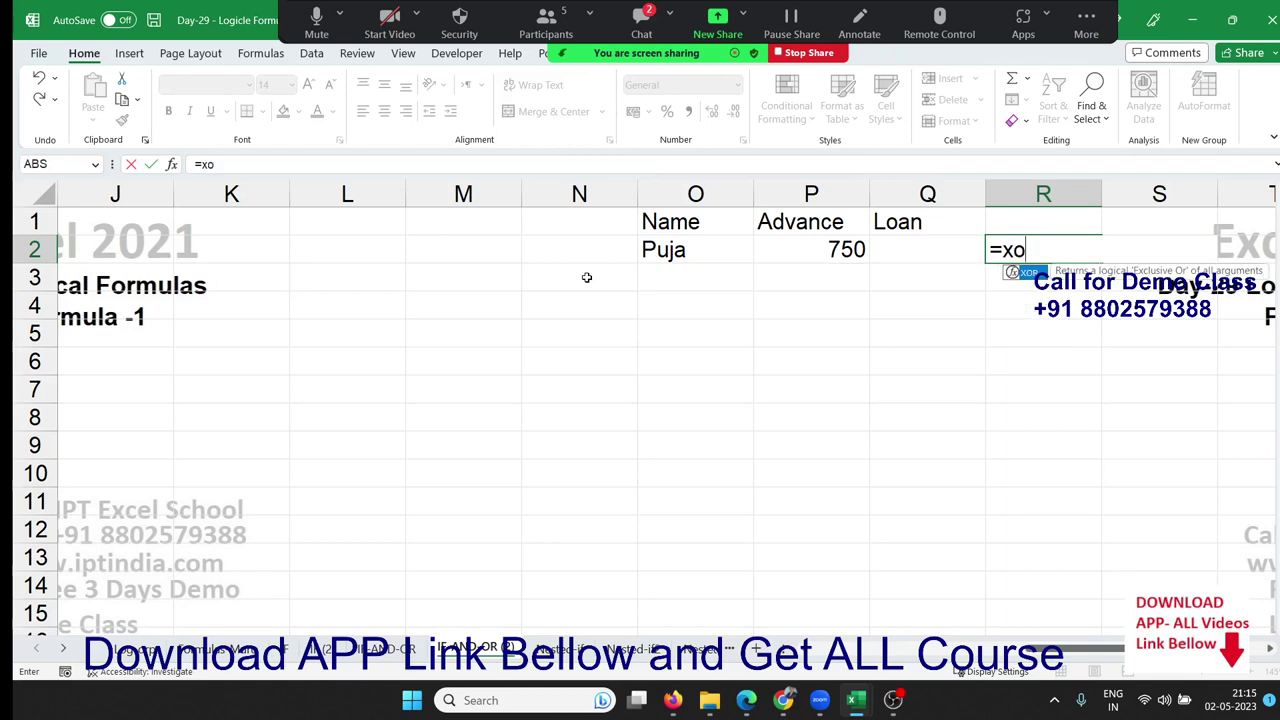
{"action": "key", "text": "Tab"}
{"action": "key", "text": "Left"}
{"action": "key", "text": "Left"}
{"action": "type", "text": ">"}
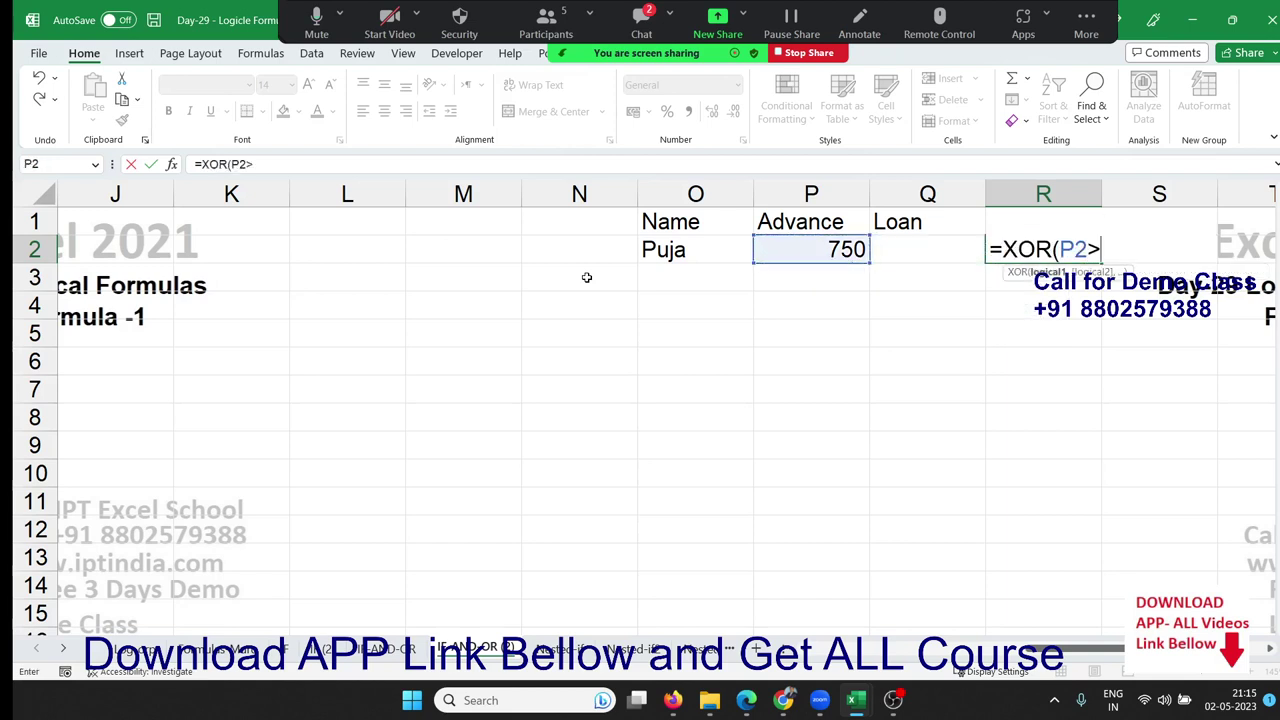
{"action": "type", "text": "0,"}
{"action": "key", "text": "Left"}
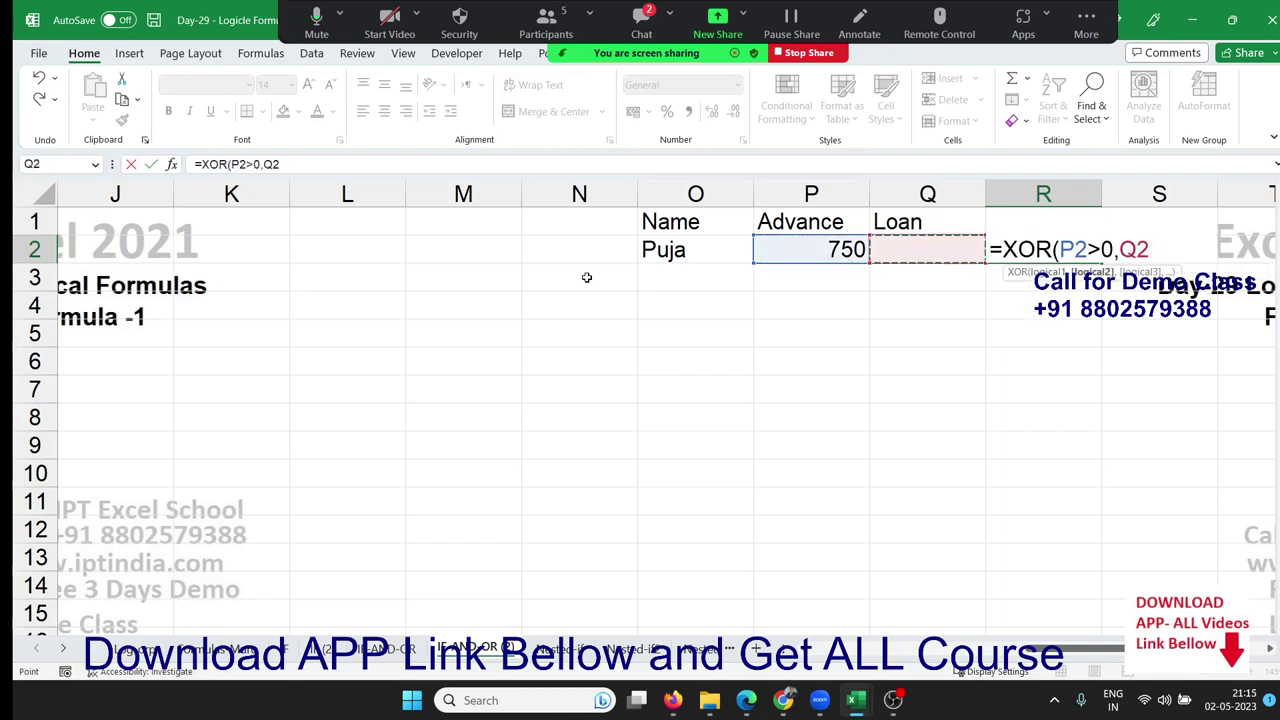
{"action": "type", "text": ">0)"}
{"action": "key", "text": "Return"}
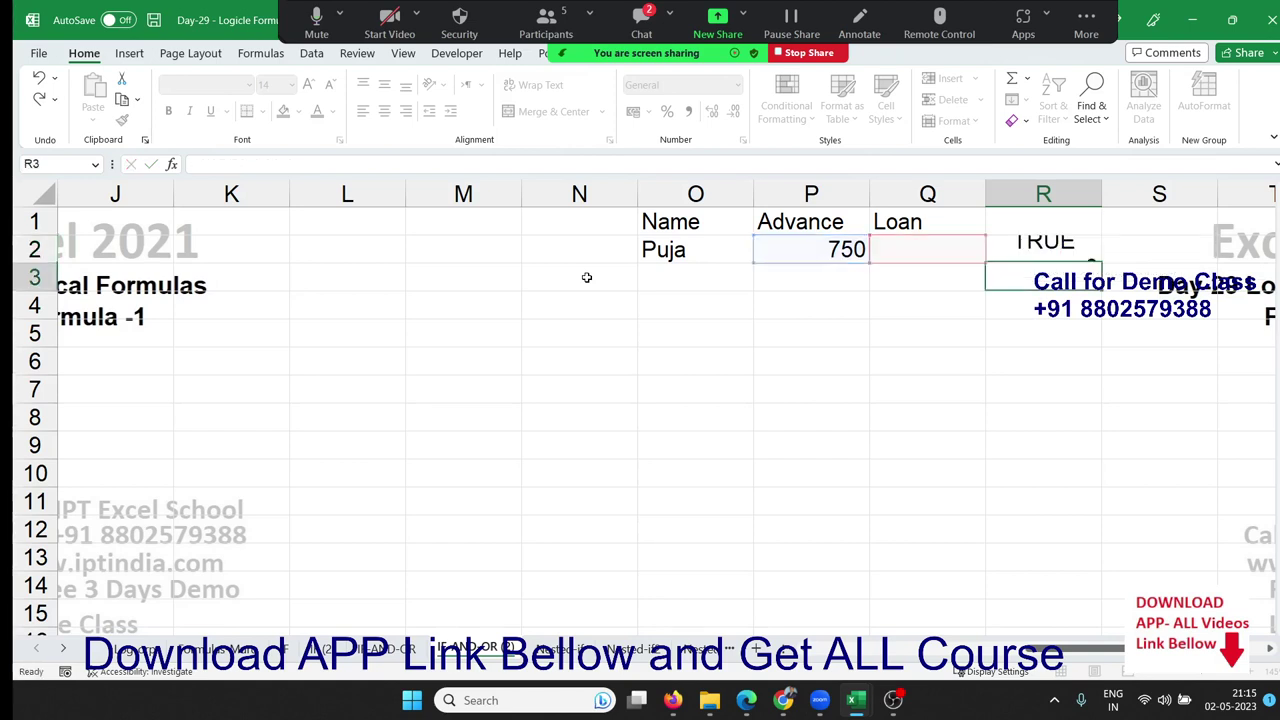
Step: Change Advance P2 to 520 and confirm a 525 Loan in Q2 is refused
{"action": "key", "text": "Up"}
{"action": "key", "text": "Left"}
{"action": "key", "text": "Left"}
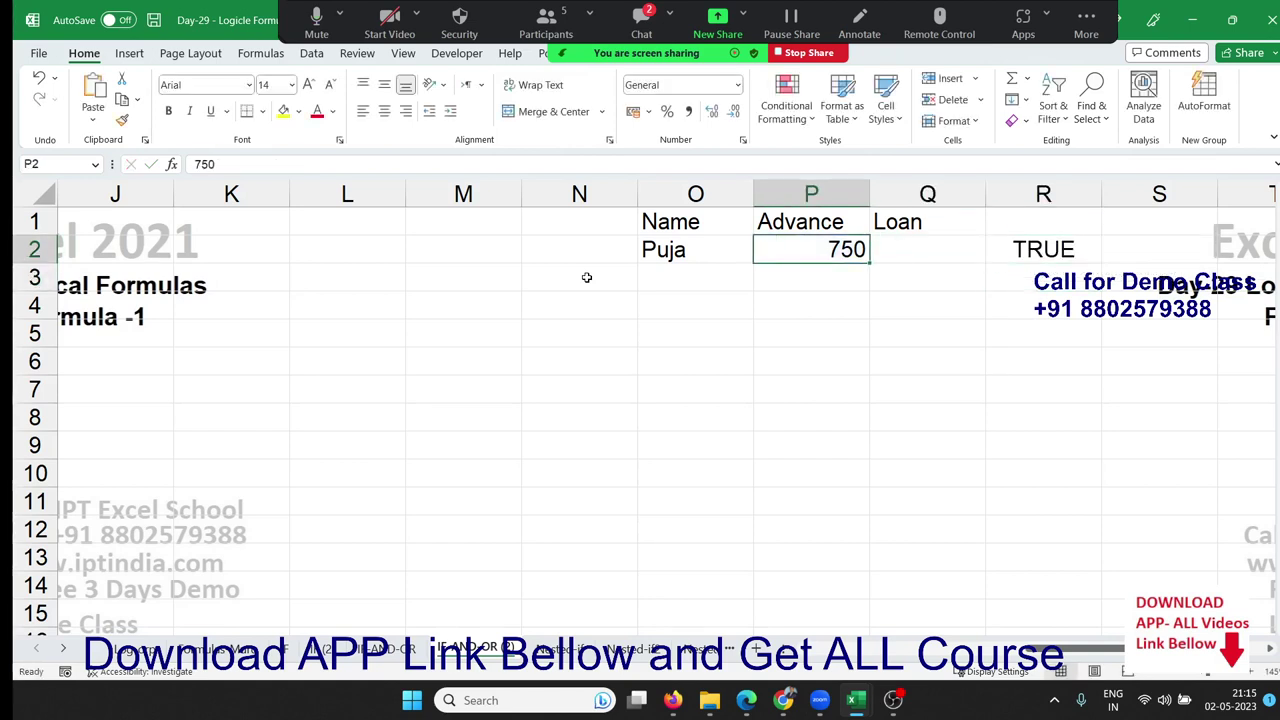
{"action": "key", "text": "Delete"}
{"action": "type", "text": "5"}
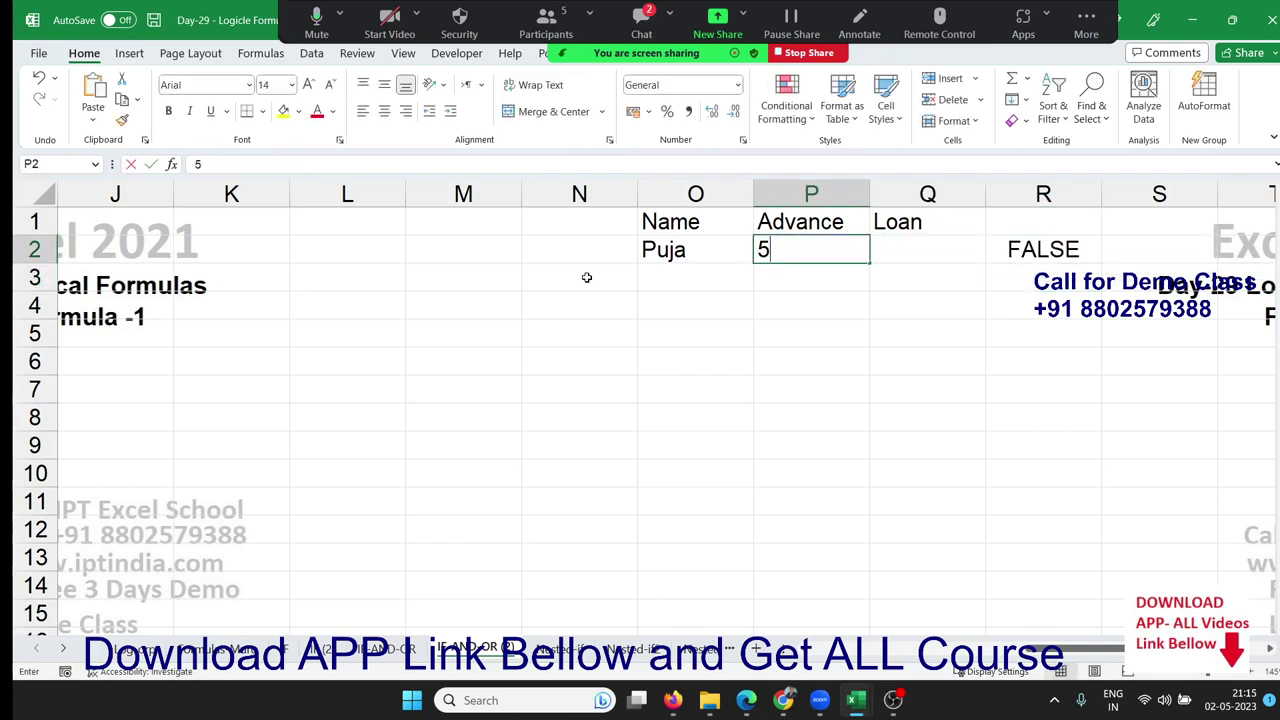
{"action": "type", "text": "20"}
{"action": "key", "text": "Tab"}
{"action": "type", "text": "525"}
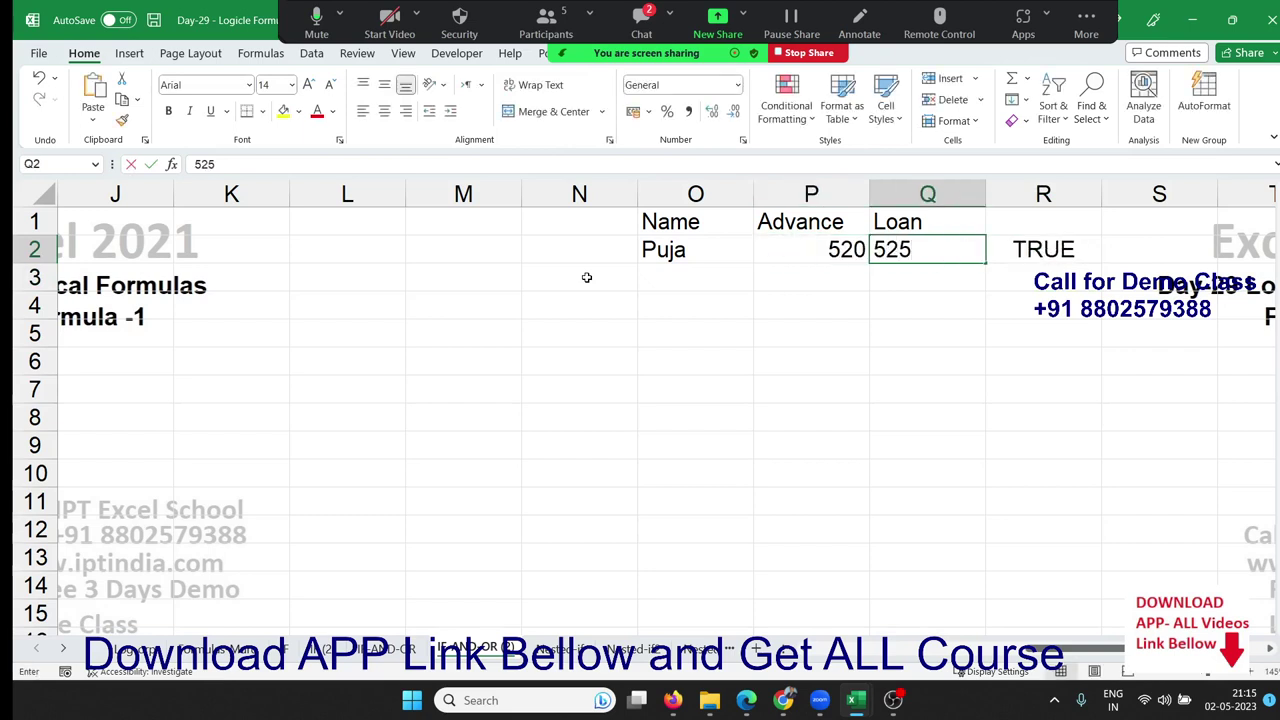
{"action": "key", "text": "Return"}
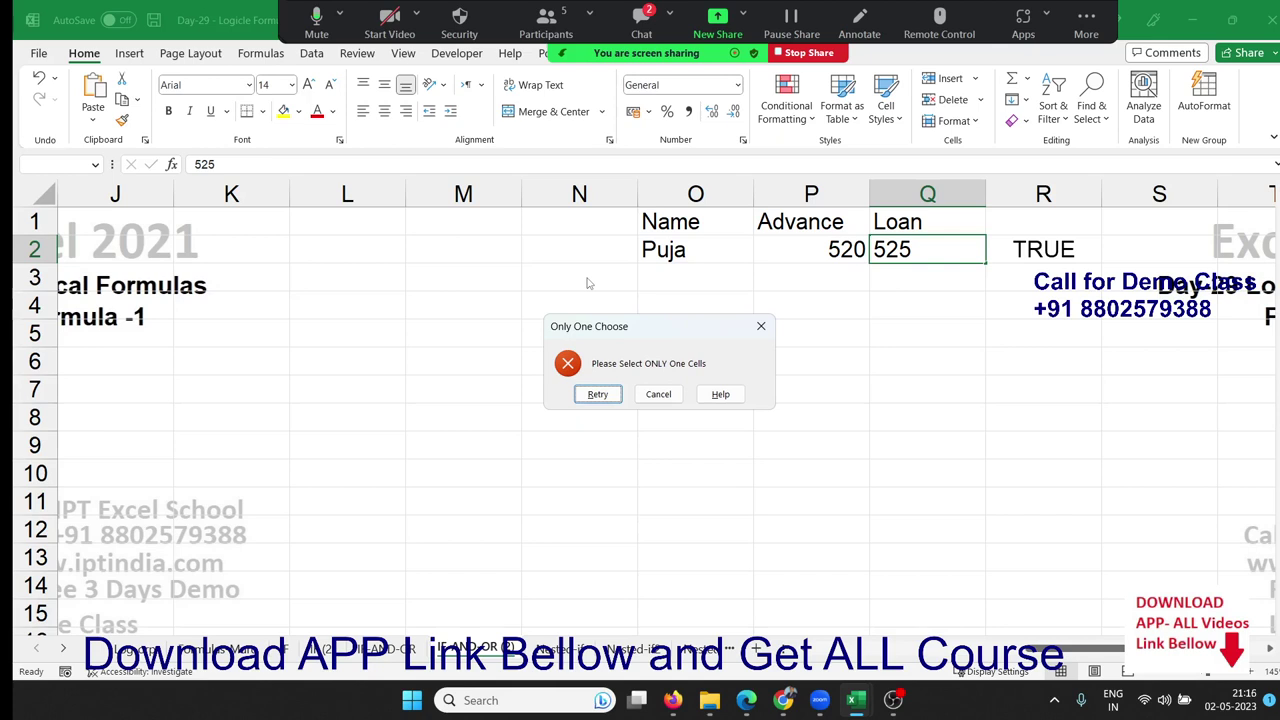
{"action": "key", "text": "Escape"}
{"action": "key", "text": "Left"}
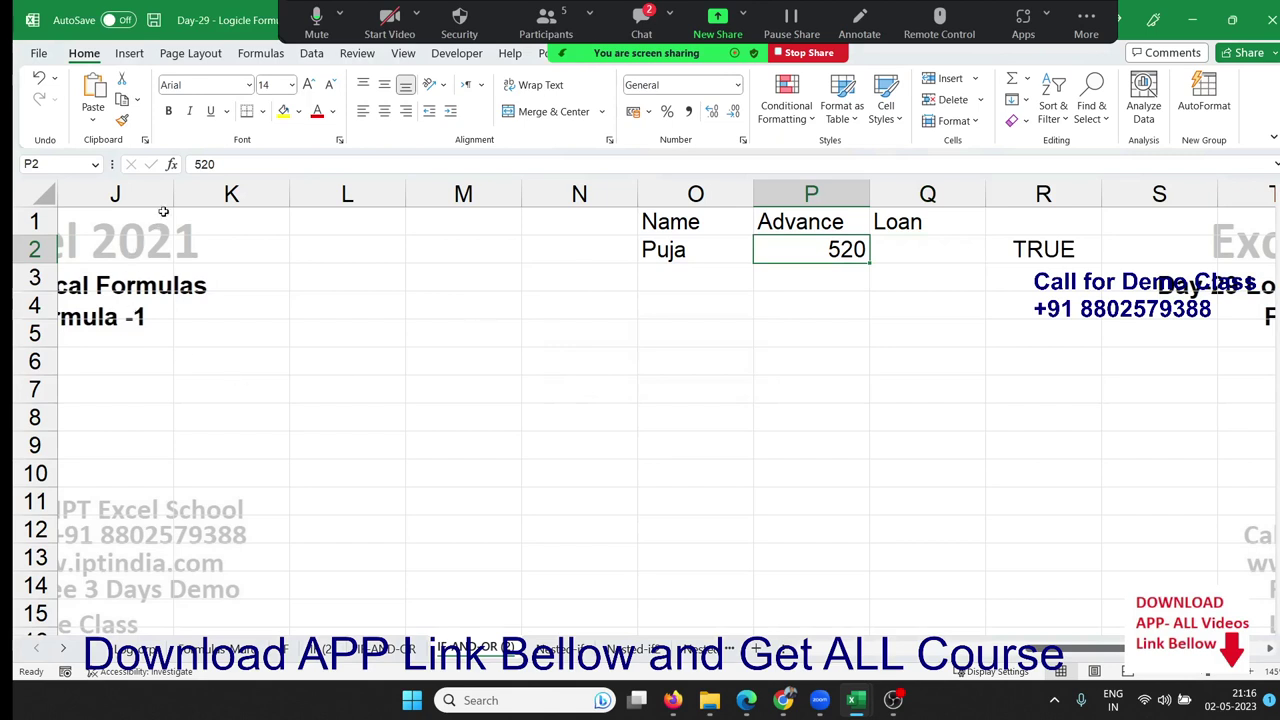
{"action": "left_click", "coordinate": [314, 55]}
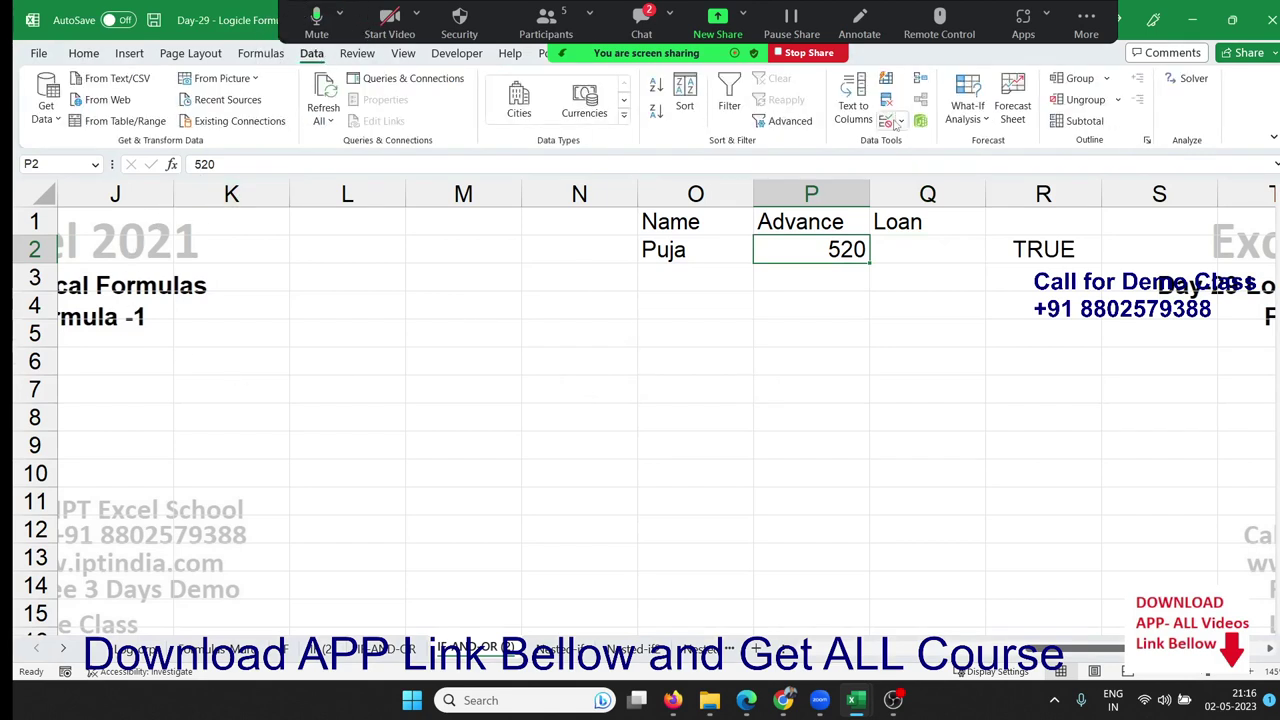
{"action": "left_click", "coordinate": [887, 121]}
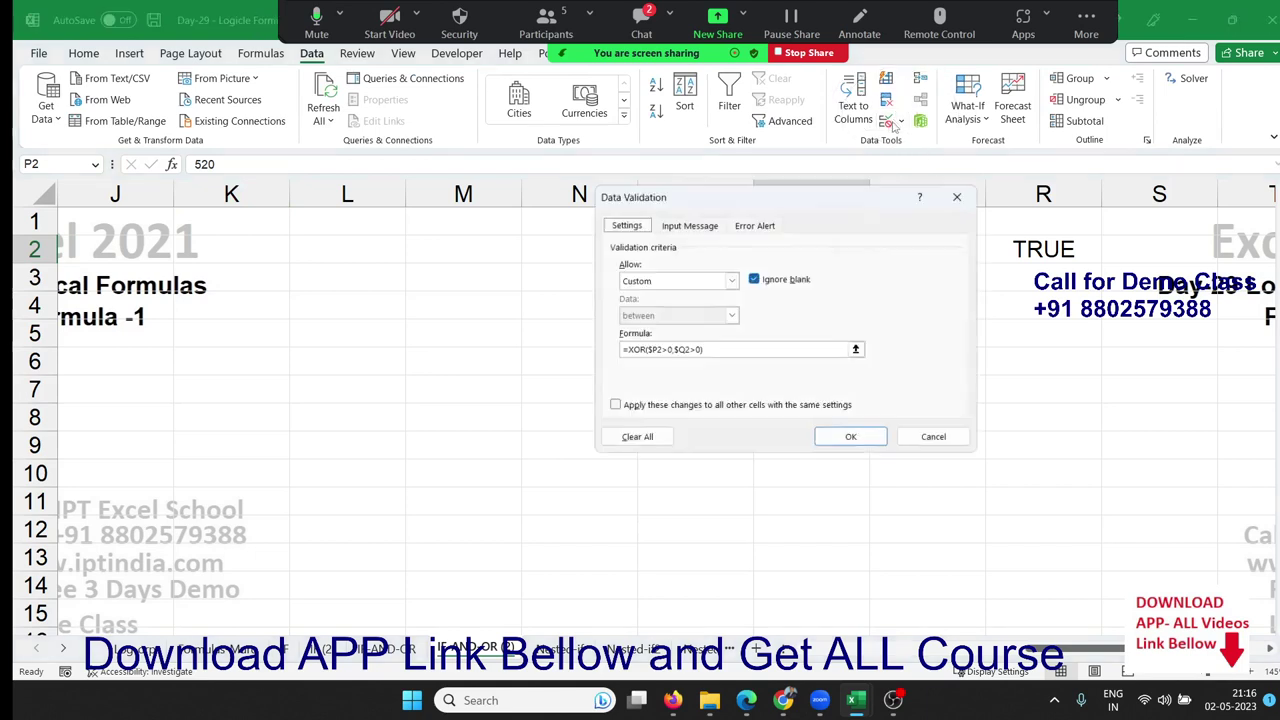
{"action": "left_click", "coordinate": [705, 275]}
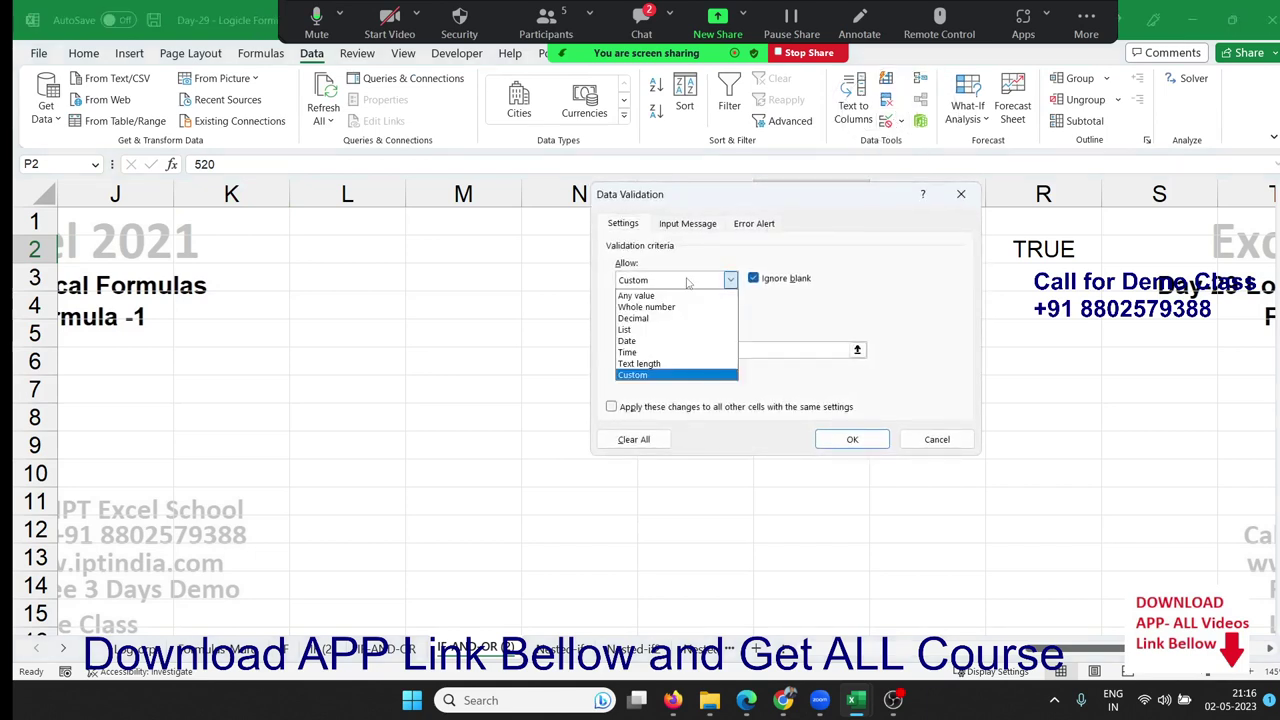
{"action": "left_click", "coordinate": [670, 378]}
{"action": "left_click_drag", "start_coordinate": [723, 349], "coordinate": [560, 330]}
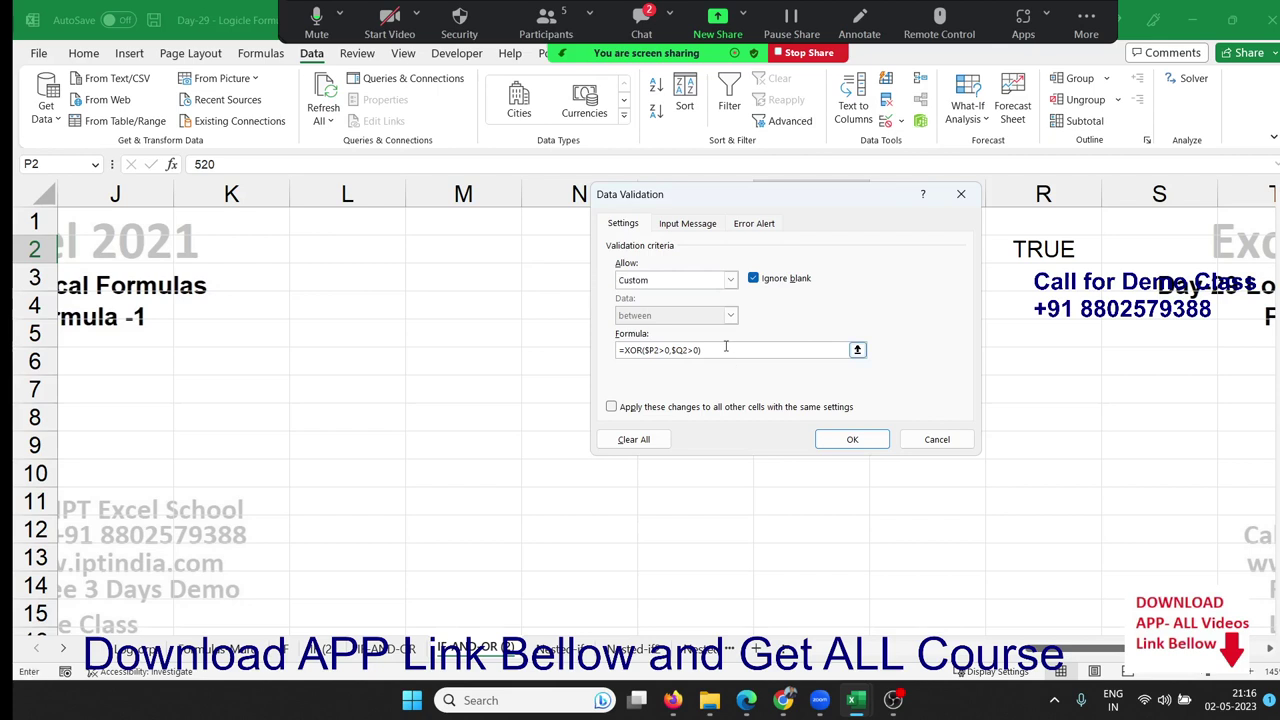
{"action": "left_click_drag", "start_coordinate": [802, 207], "coordinate": [558, 254]}
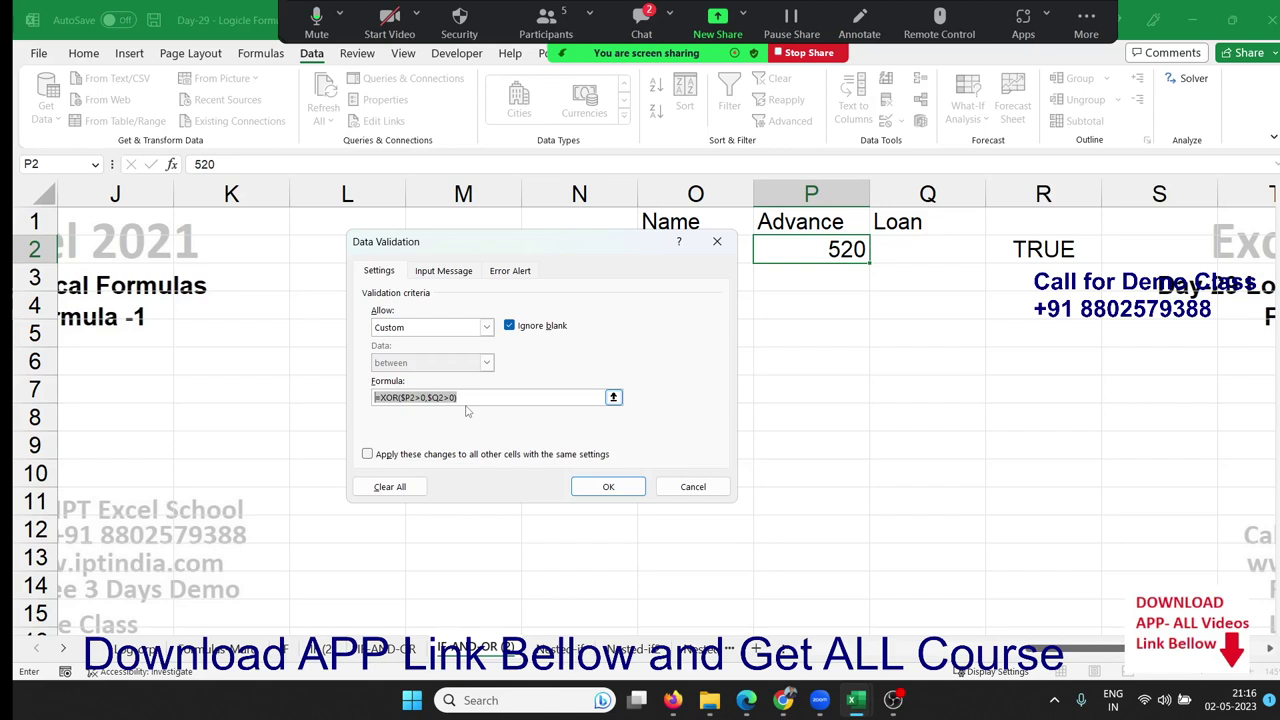
{"action": "left_click", "coordinate": [392, 405]}
Step: Copy P2's validation rule onto P2:Q10 using Paste Special > Validation
{"action": "key", "text": "Return"}
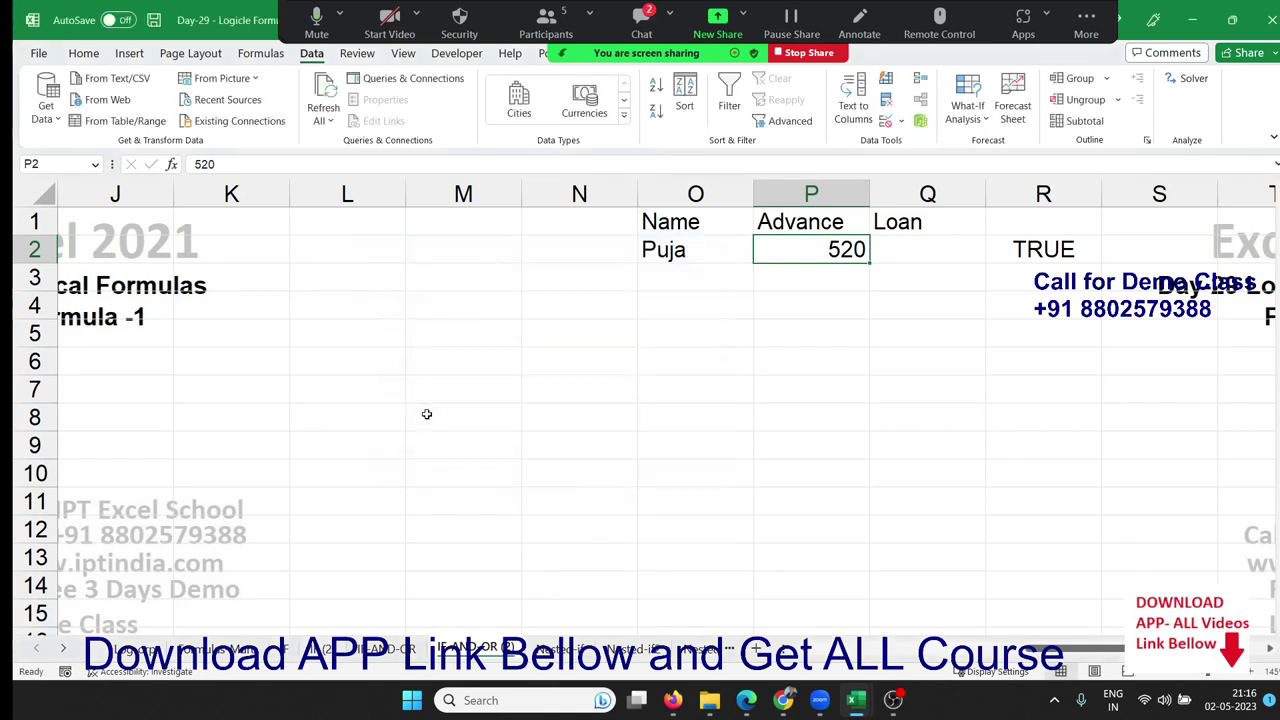
{"action": "key", "text": "ctrl+c"}
{"action": "left_click_drag", "start_coordinate": [810, 249], "coordinate": [919, 434]}
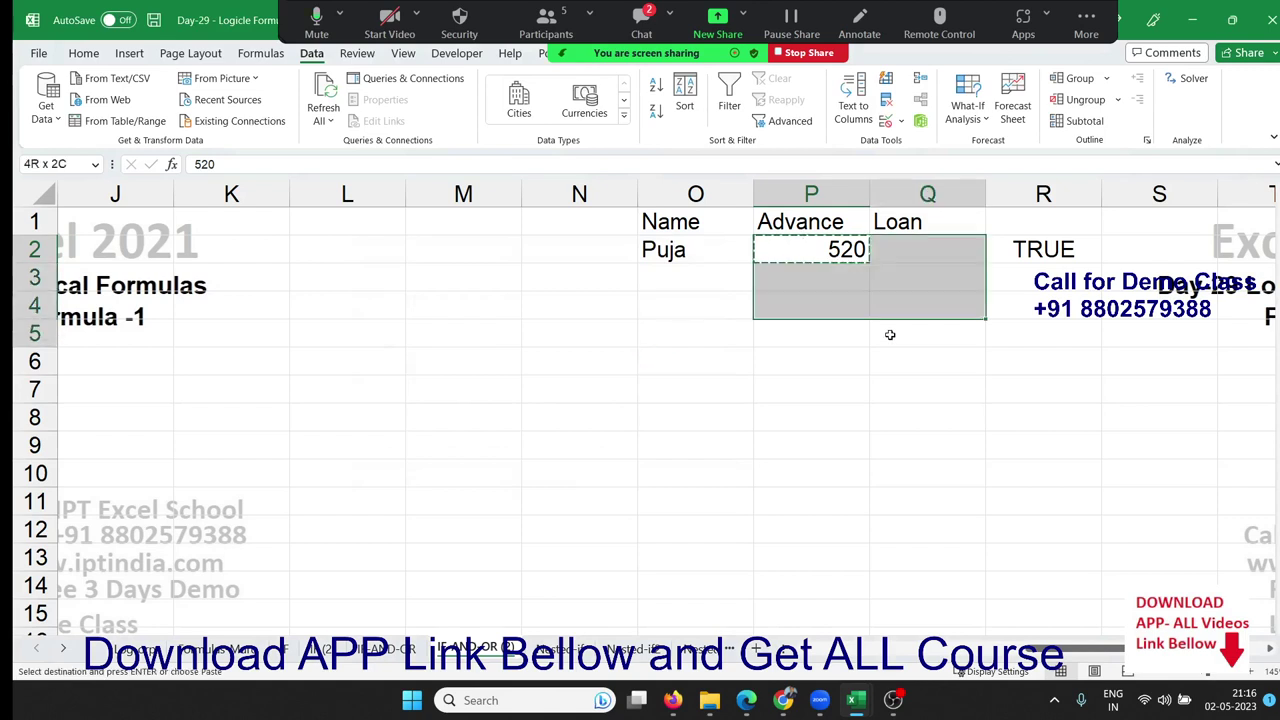
{"action": "right_click", "coordinate": [919, 434]}
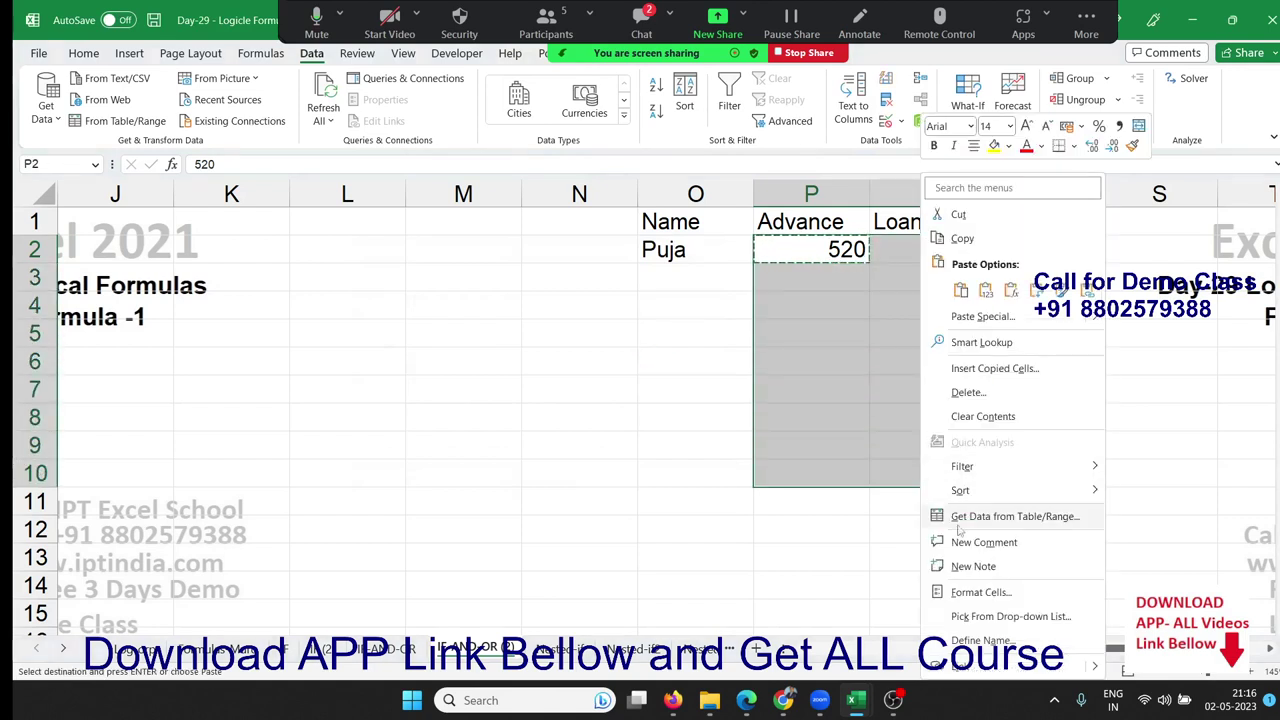
{"action": "left_click", "coordinate": [984, 316]}
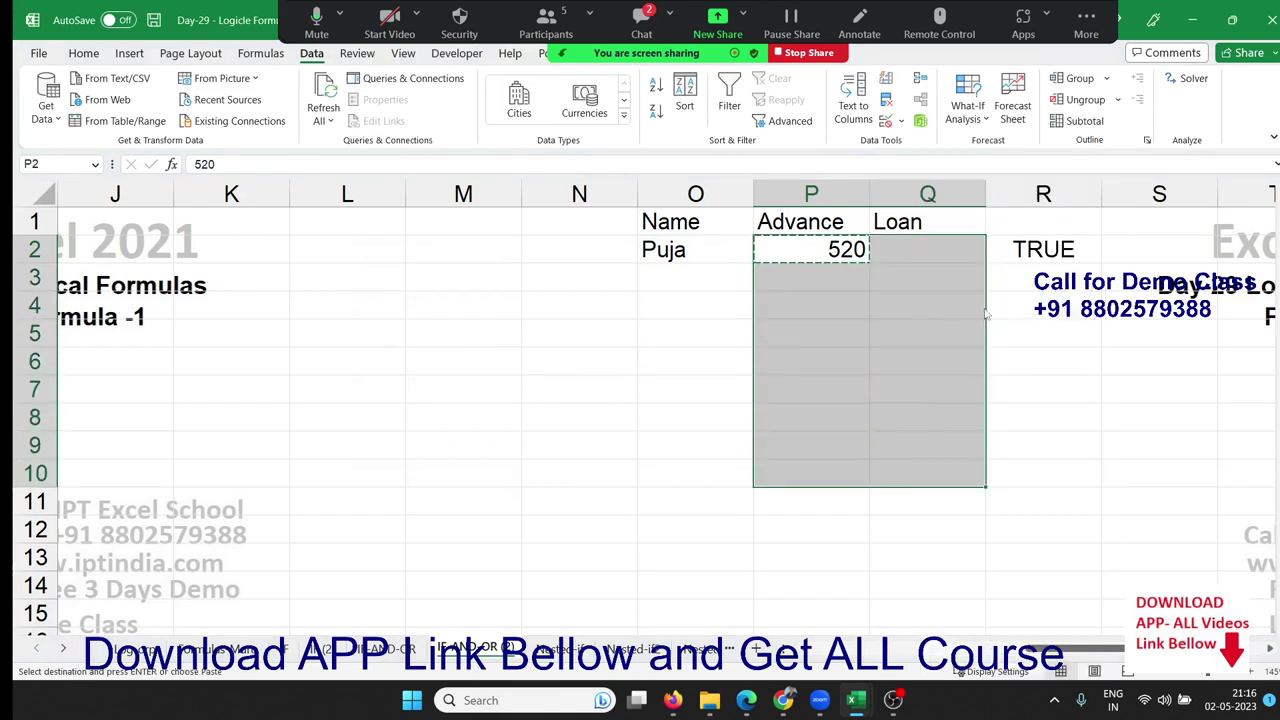
{"action": "left_click", "coordinate": [840, 325]}
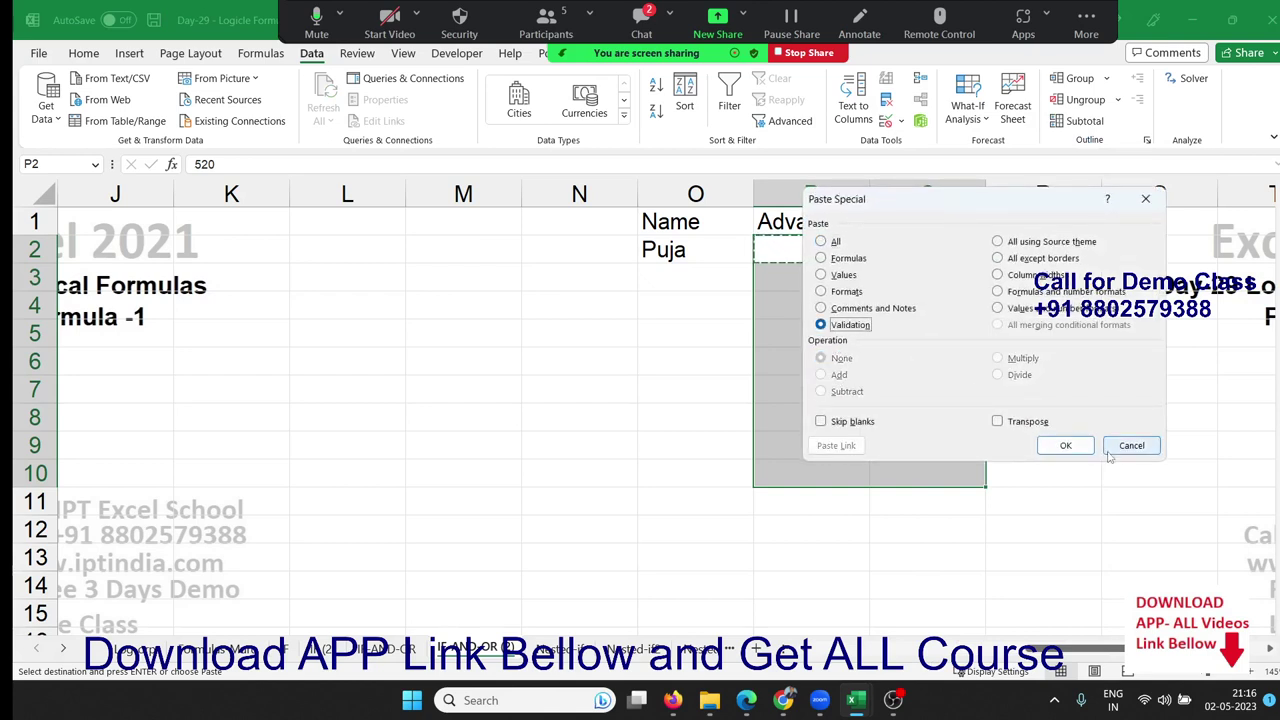
{"action": "left_click", "coordinate": [1060, 448]}
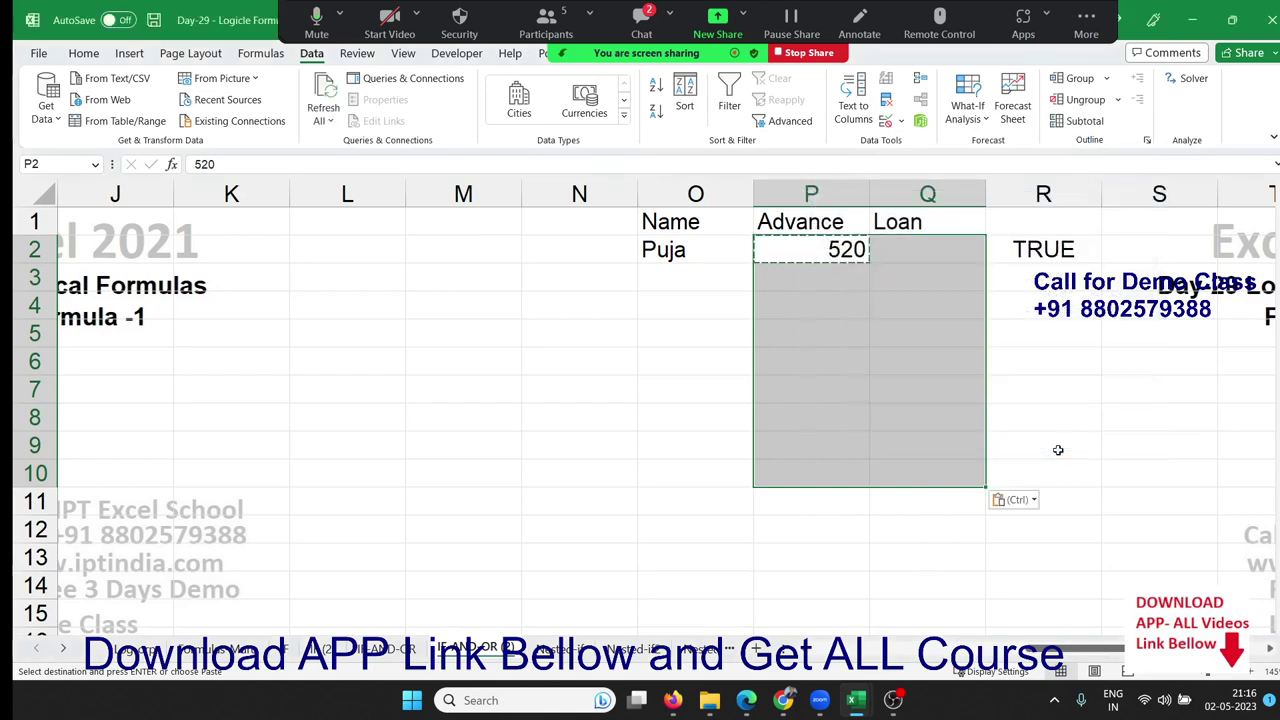
{"action": "left_click", "coordinate": [817, 276]}
Step: Enter Loan 858 in Q4 and confirm a 1522 Advance in P4 is refused
{"action": "left_click", "coordinate": [883, 296]}
{"action": "type", "text": "858"}
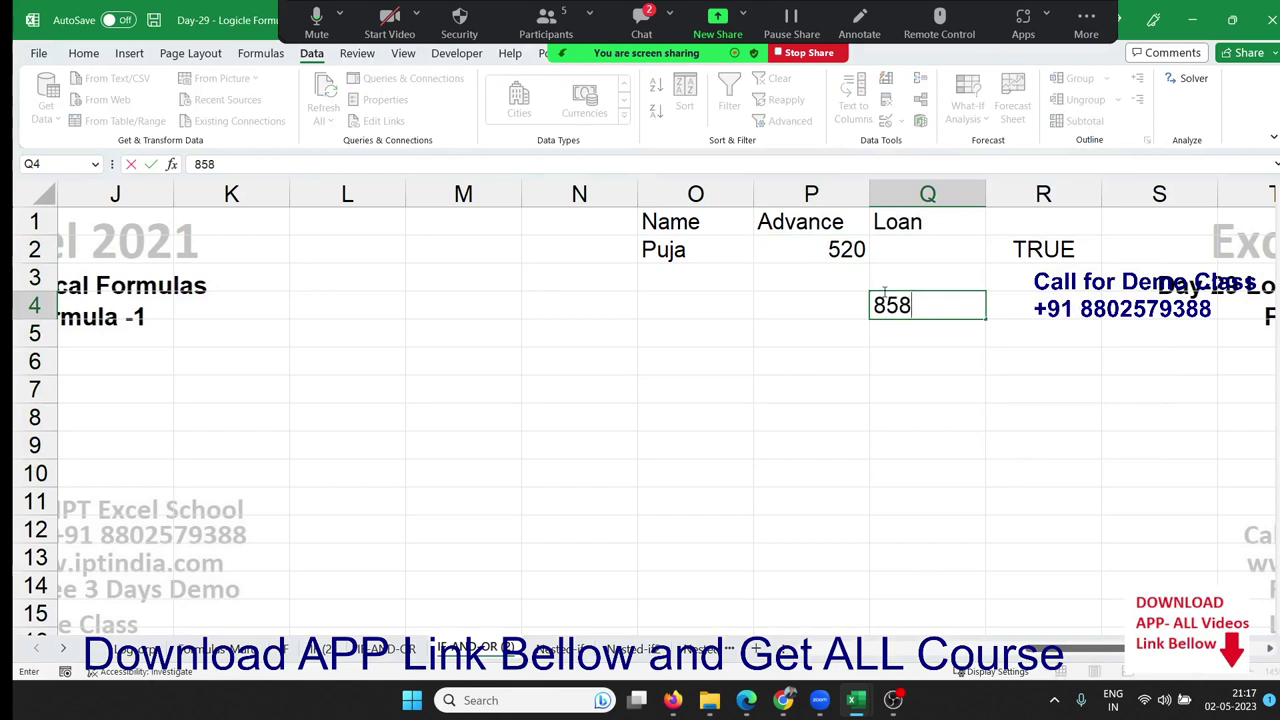
{"action": "key", "text": "Left"}
{"action": "type", "text": "1522"}
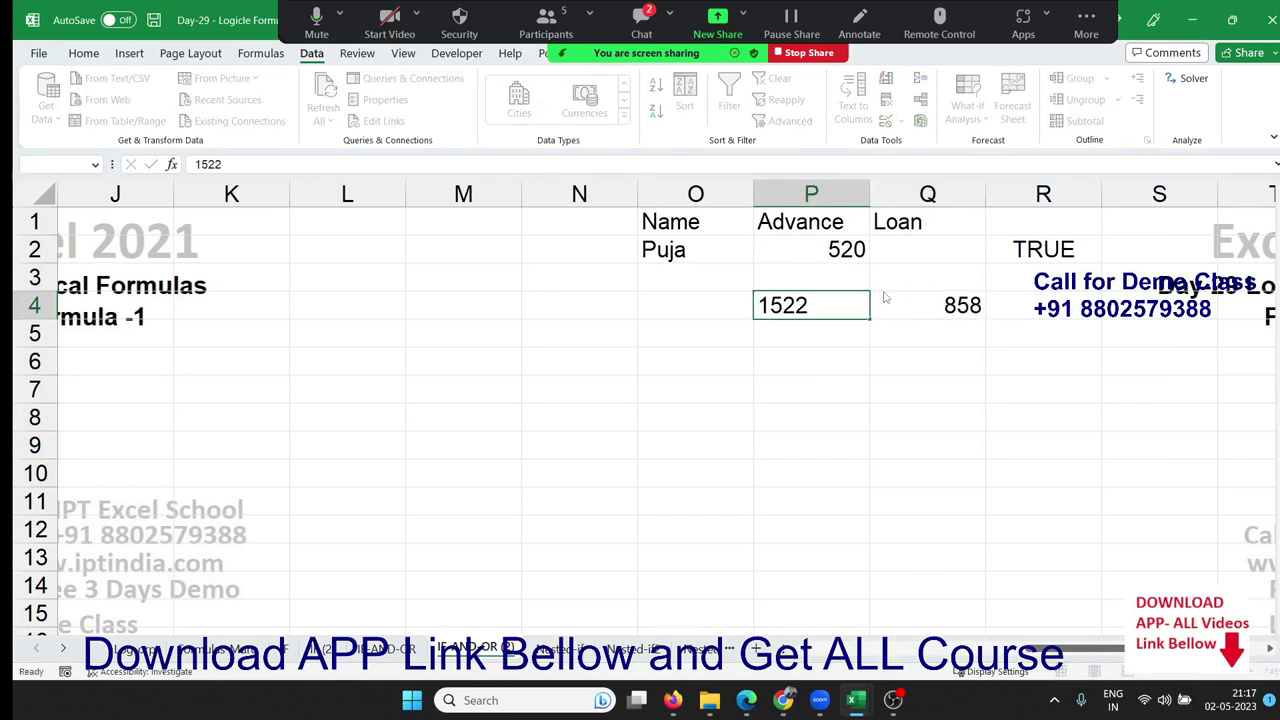
{"action": "key", "text": "Return"}
{"action": "key", "text": "Escape"}
Step: Enter Advance 5215 in P5 and confirm a 6525 Loan in Q5 is refused
{"action": "type", "text": "1"}
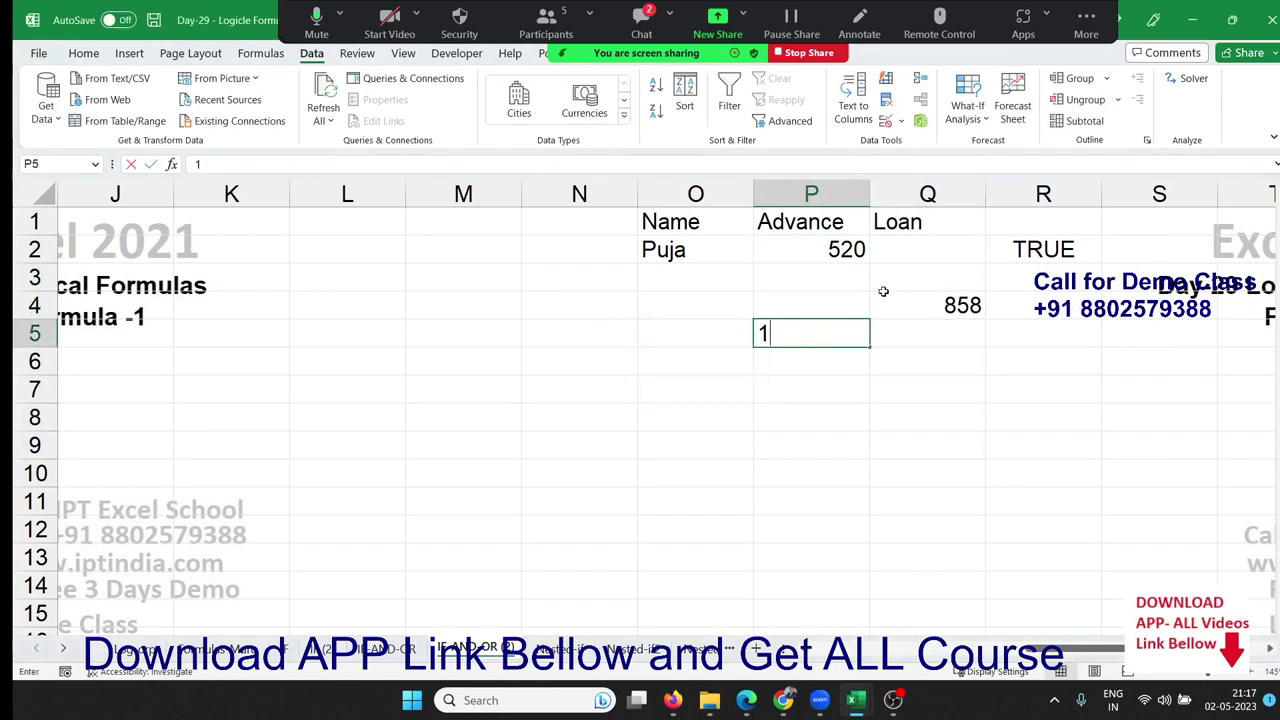
{"action": "type", "text": "522"}
{"action": "key", "text": "Escape"}
{"action": "type", "text": "5215"}
{"action": "key", "text": "Tab"}
{"action": "type", "text": "652"}
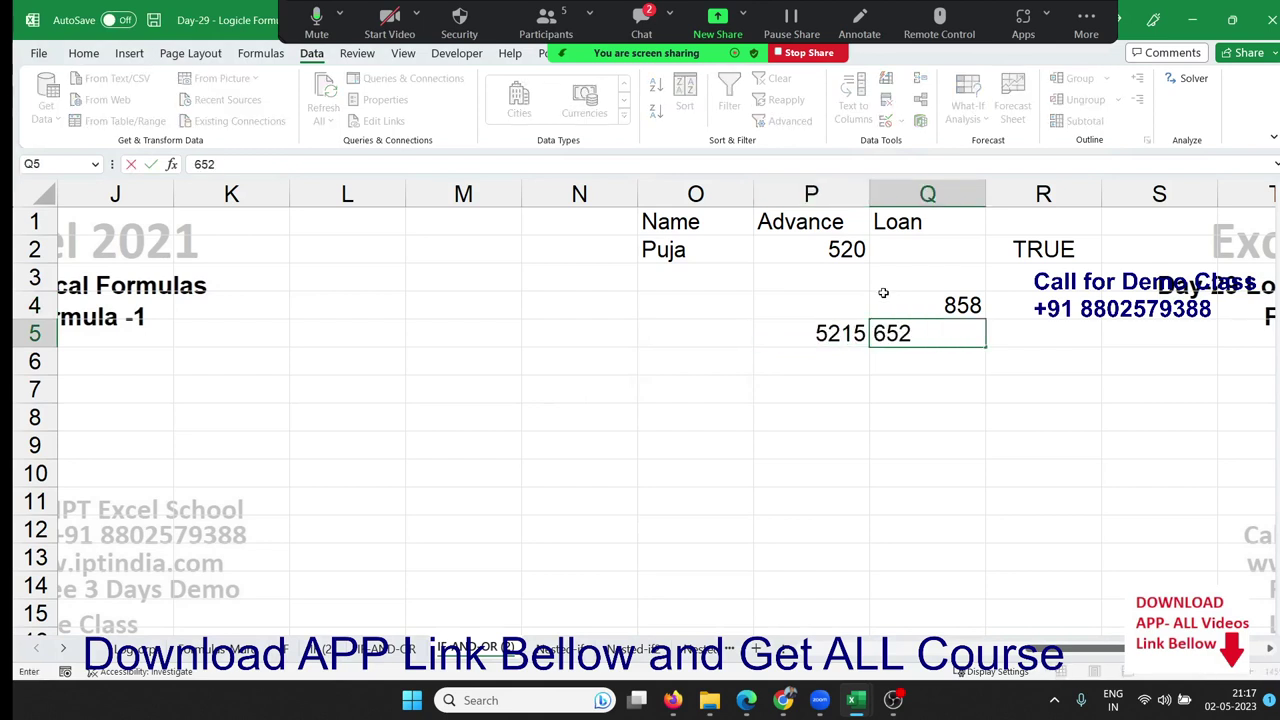
{"action": "type", "text": "5"}
{"action": "key", "text": "Return"}
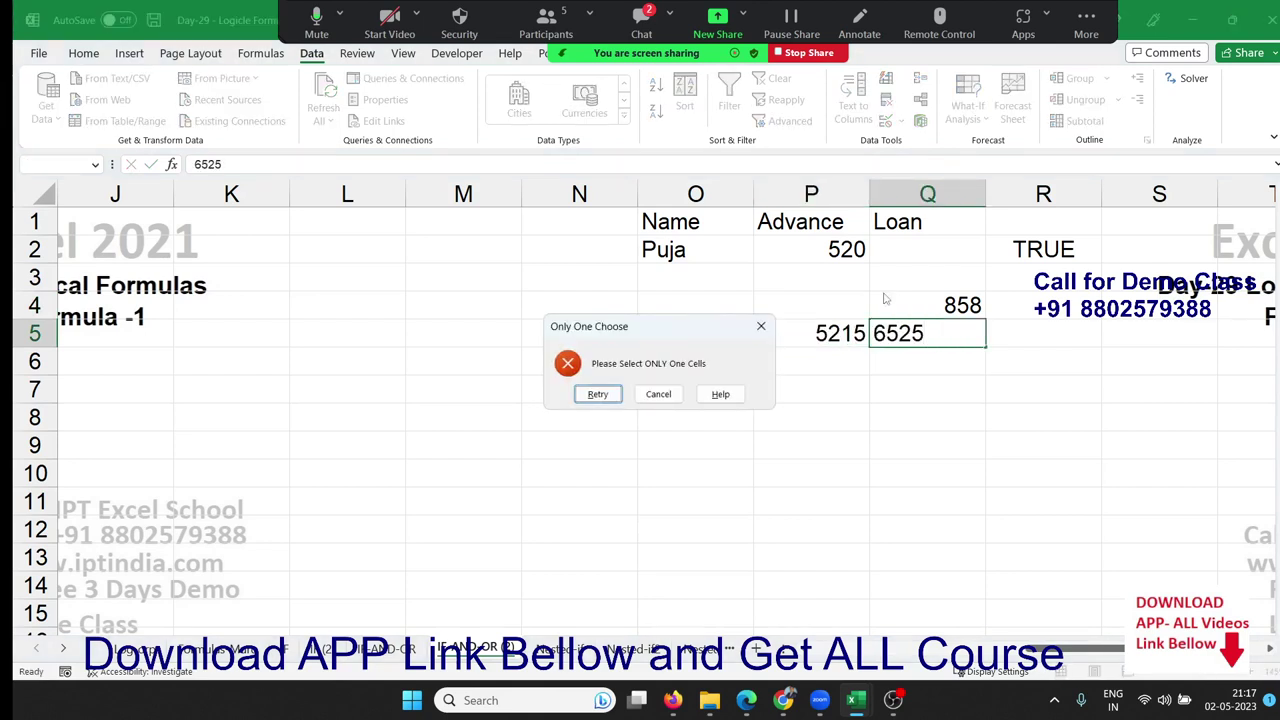
{"action": "key", "text": "Escape"}
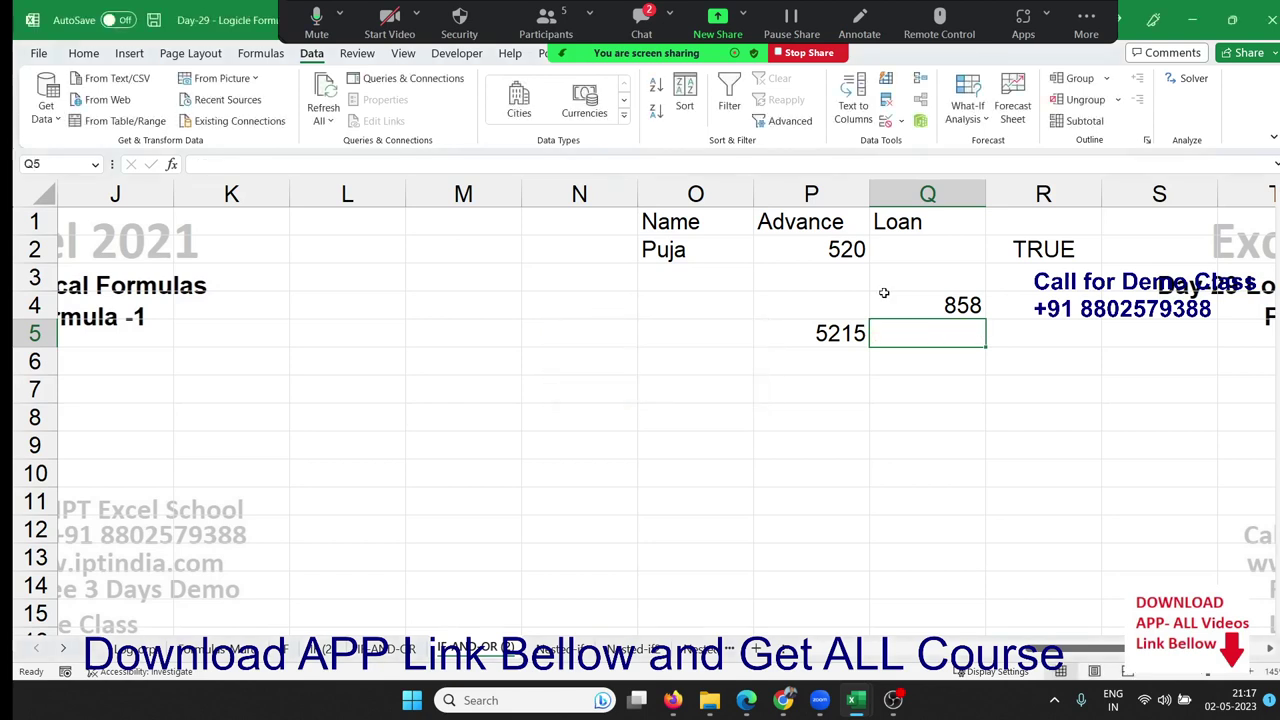
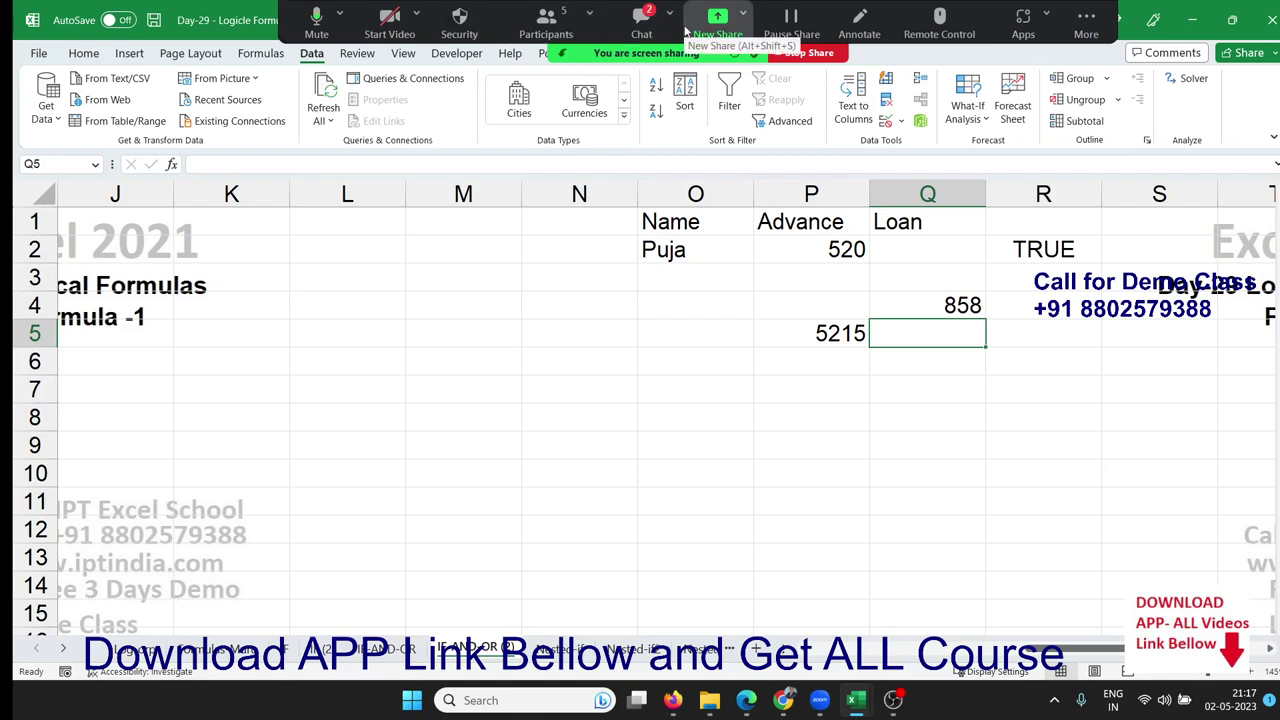
Step: Check and close the meeting chat, then bring up the Nested-if sheet with the Day/Office table
{"action": "left_click", "coordinate": [641, 20]}
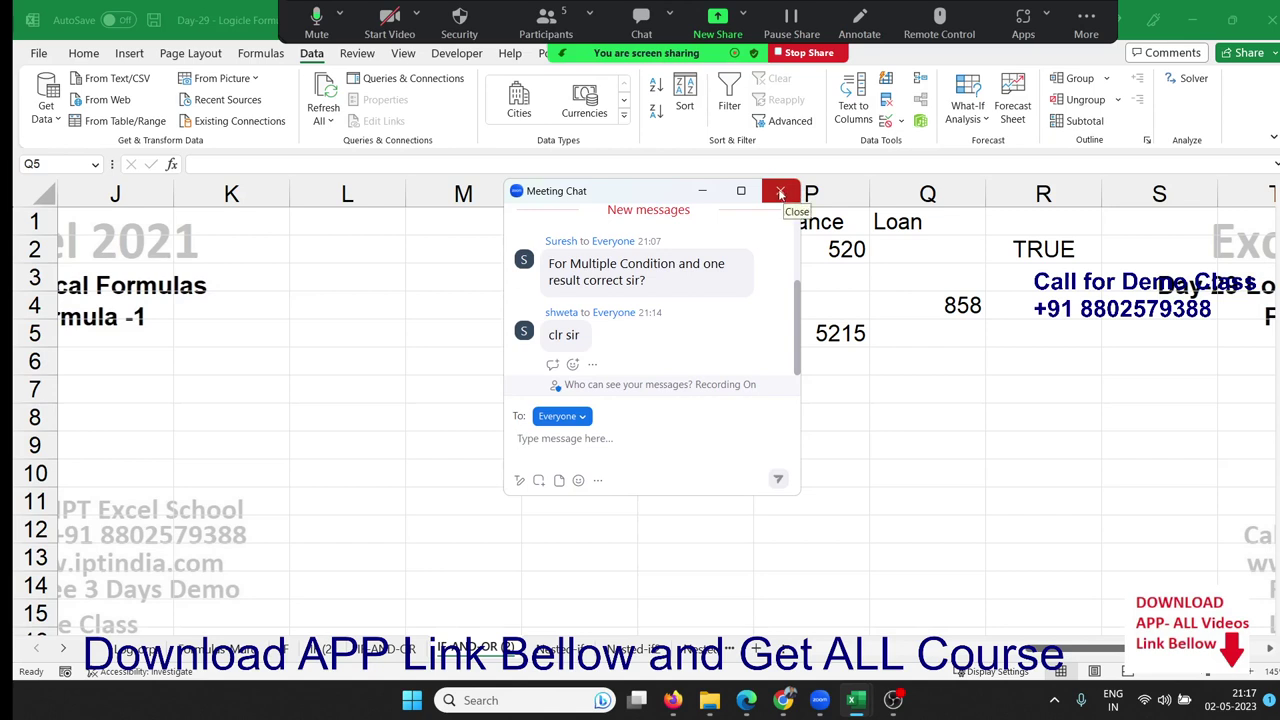
{"action": "left_click", "coordinate": [779, 193]}
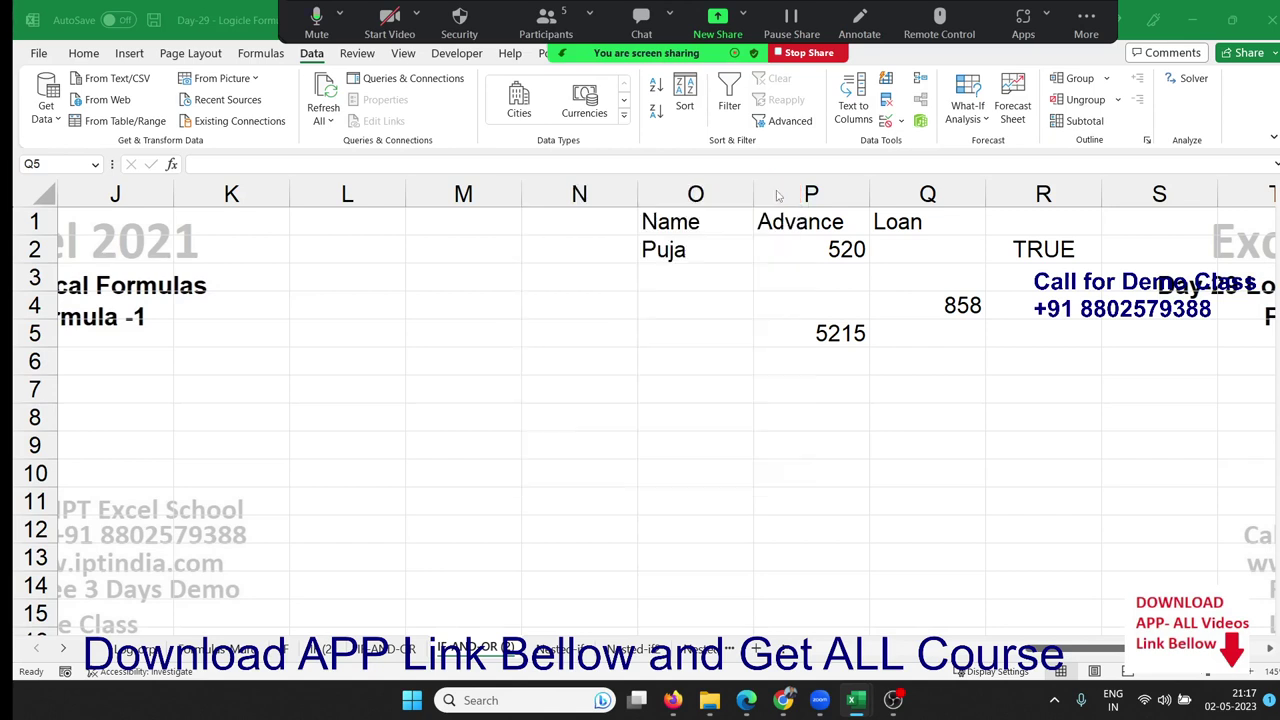
{"action": "left_click", "coordinate": [554, 648]}
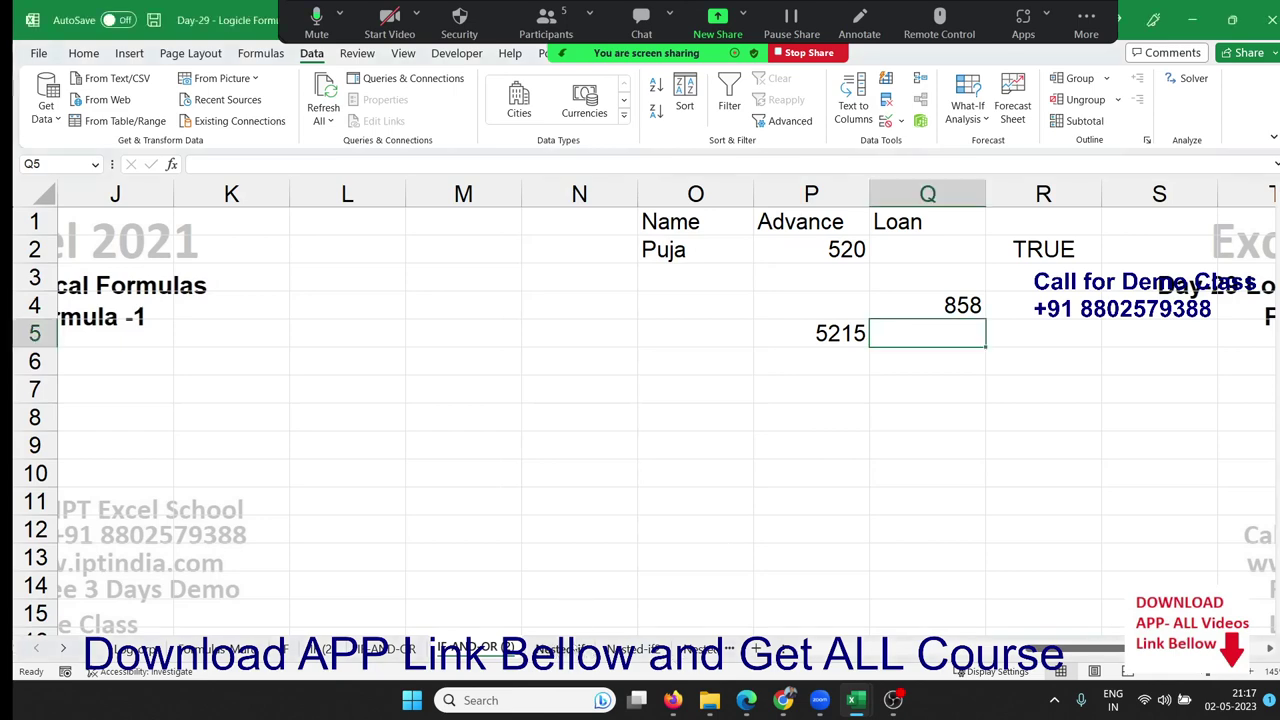
{"action": "left_click", "coordinate": [576, 650]}
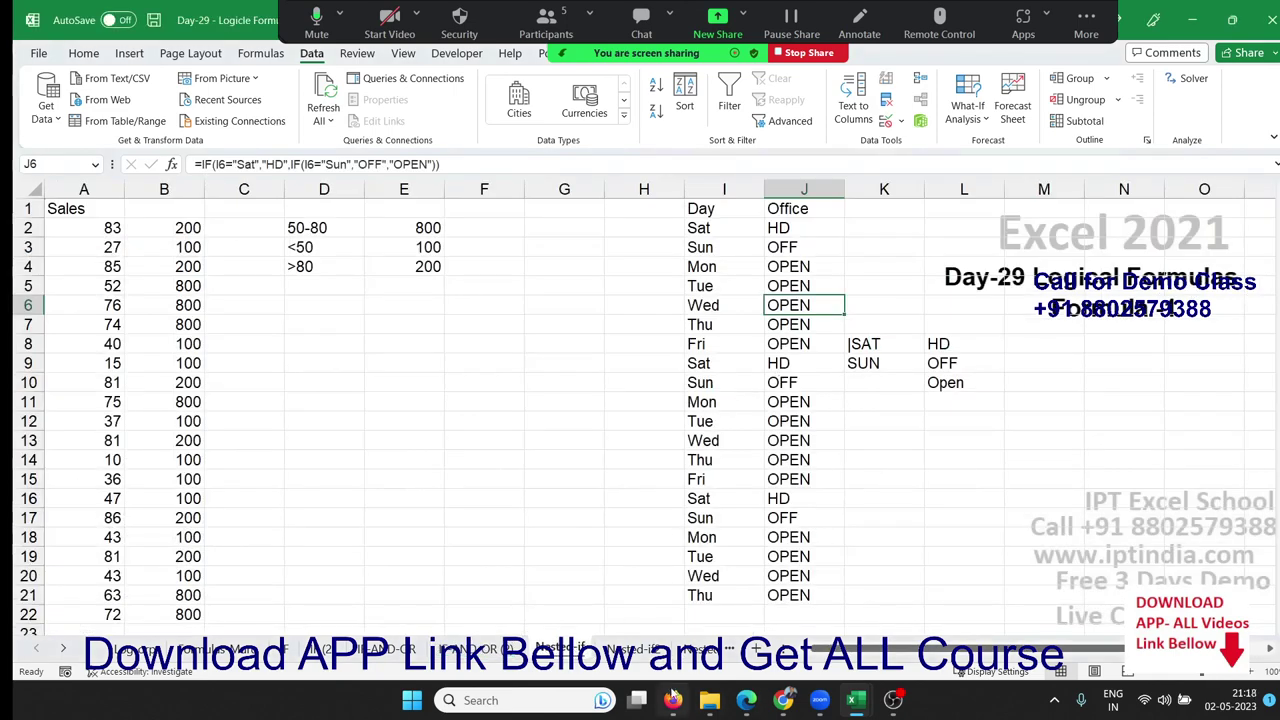
Step: Inspect the nested IF formula in F4 on the student result sheet without changing it
{"action": "left_click", "coordinate": [630, 649]}
{"action": "double_click", "coordinate": [464, 268]}
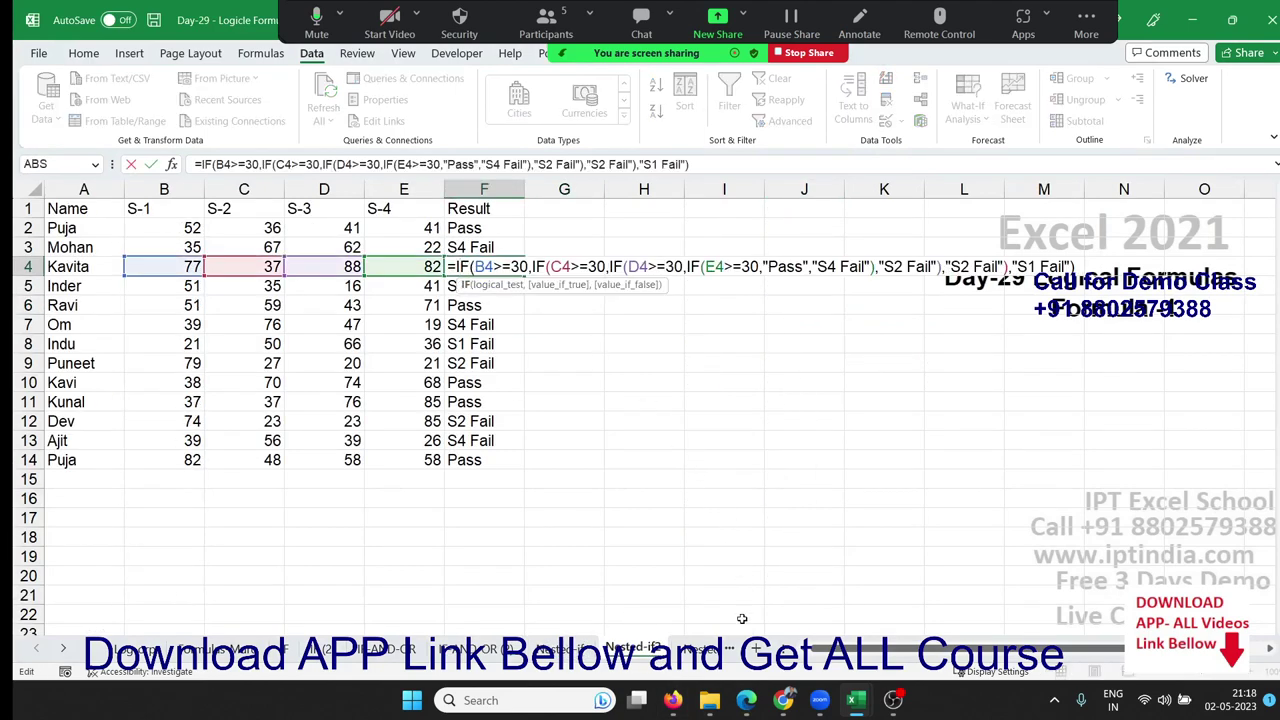
{"action": "key", "text": "Escape"}
Step: Review the grade formula in C2 and the incentive formula in K2 on the grades sheet
{"action": "left_click", "coordinate": [728, 649]}
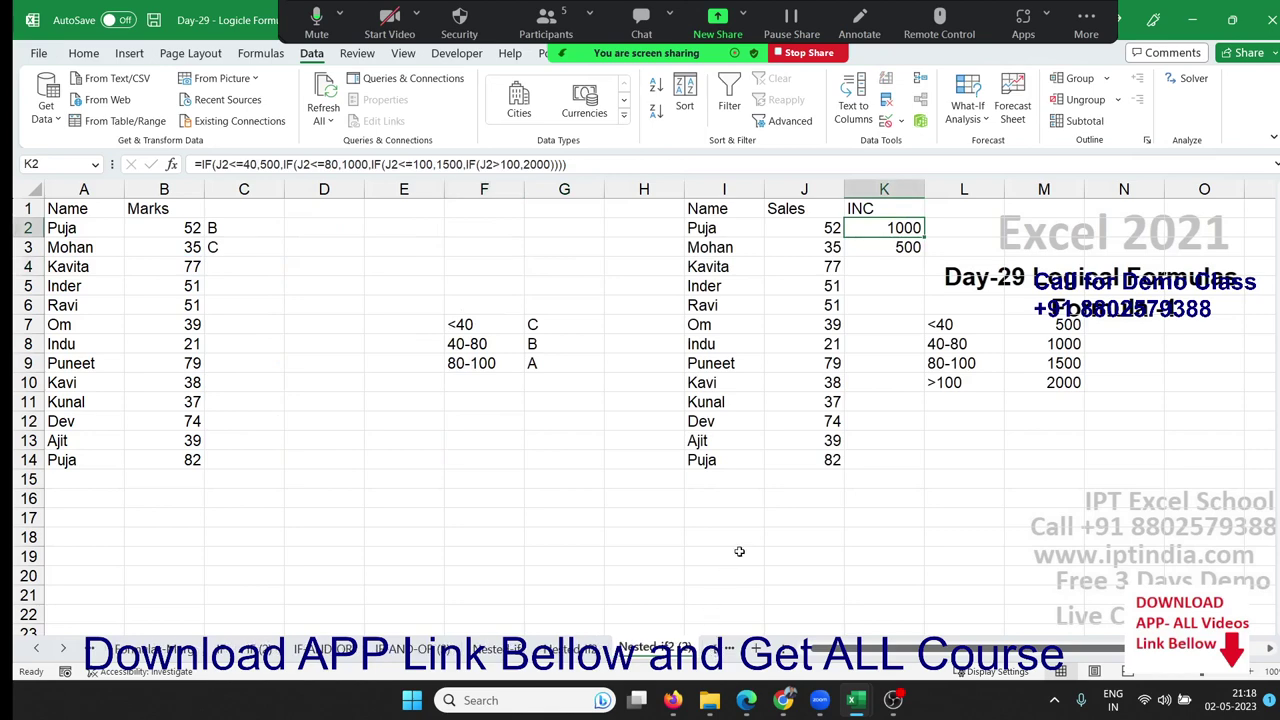
{"action": "left_click", "coordinate": [228, 230]}
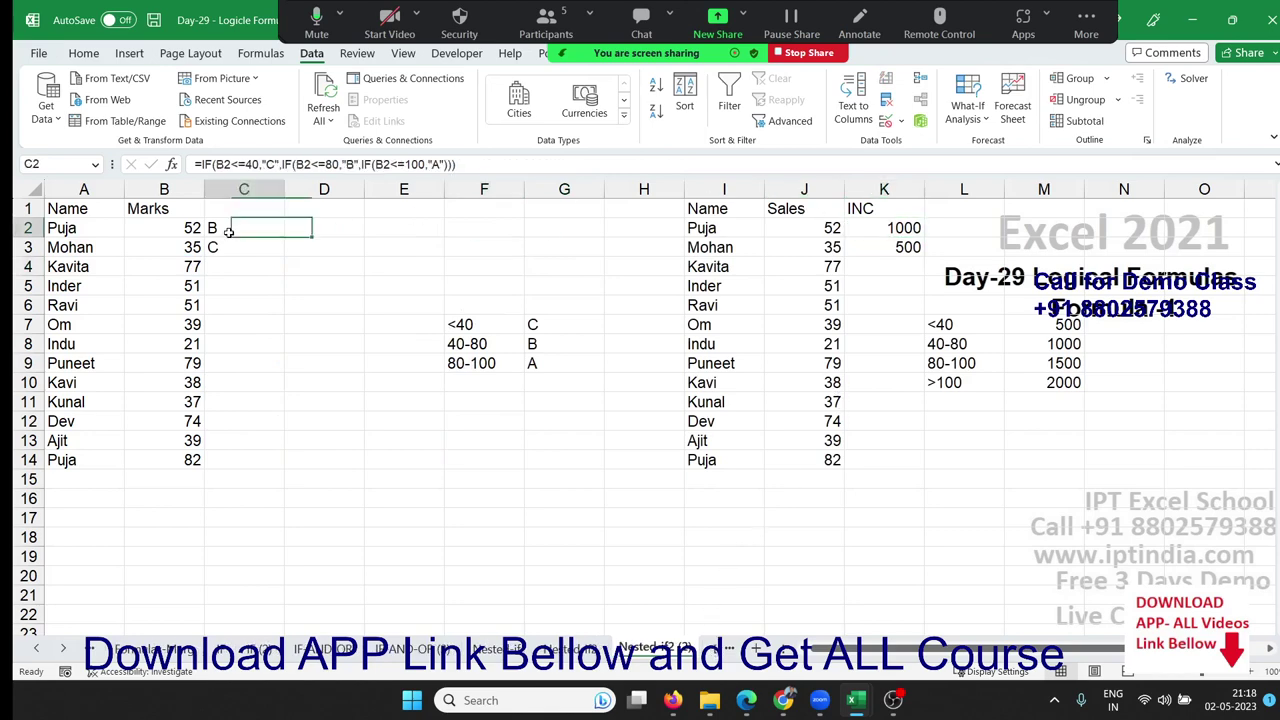
{"action": "double_click", "coordinate": [230, 230]}
{"action": "key", "text": "Escape"}
{"action": "double_click", "coordinate": [888, 228]}
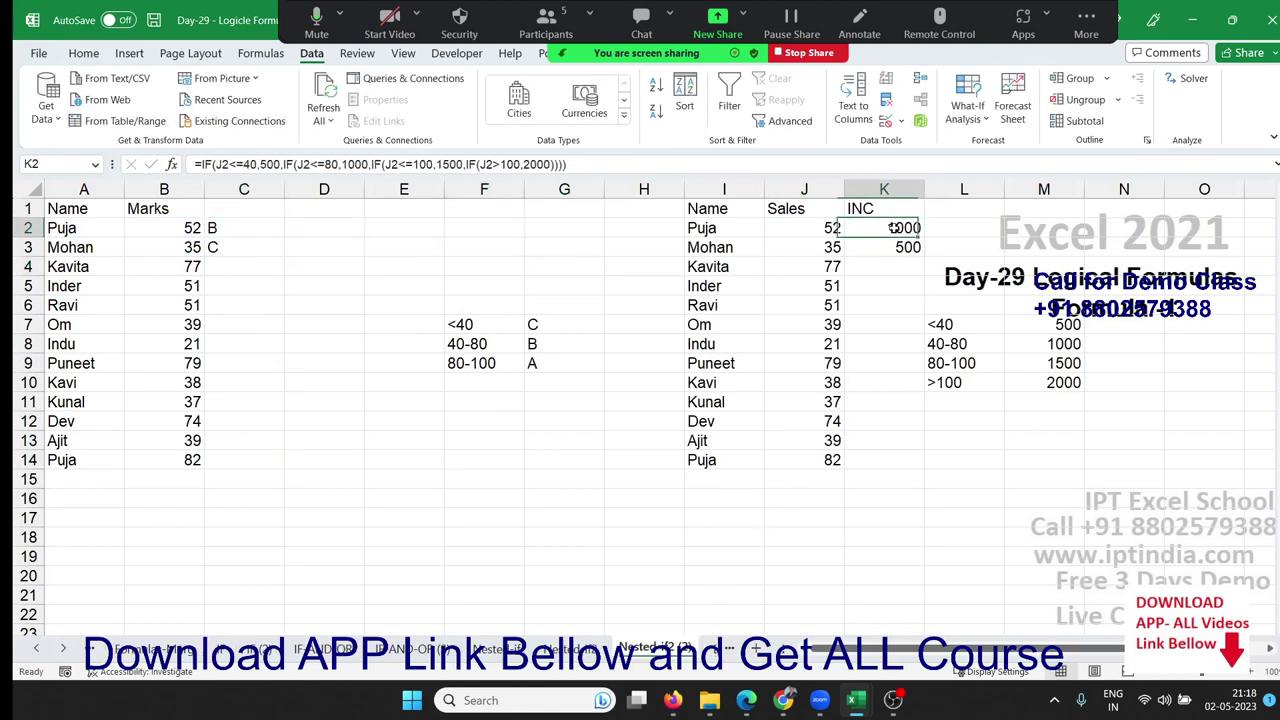
{"action": "key", "text": "Escape"}
Step: Examine the electricity bill formula in C3, then move on to the INCOME TAX sheet
{"action": "left_click", "coordinate": [690, 649]}
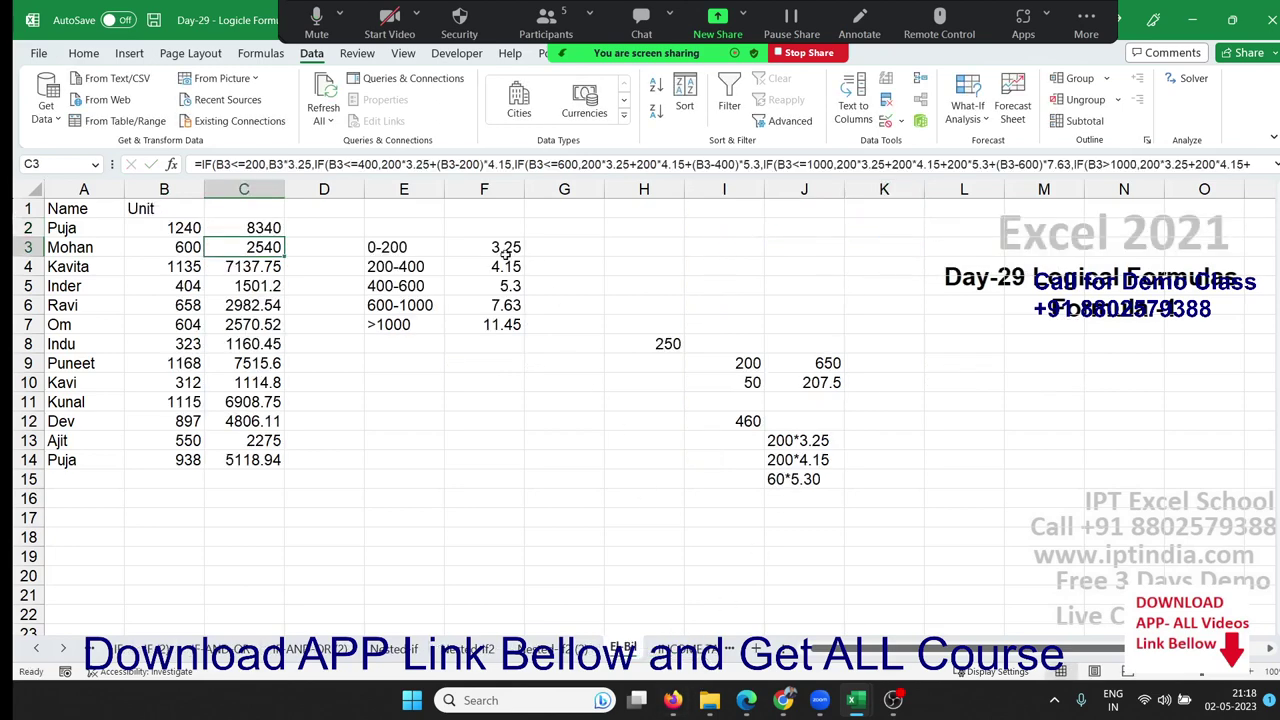
{"action": "double_click", "coordinate": [272, 247]}
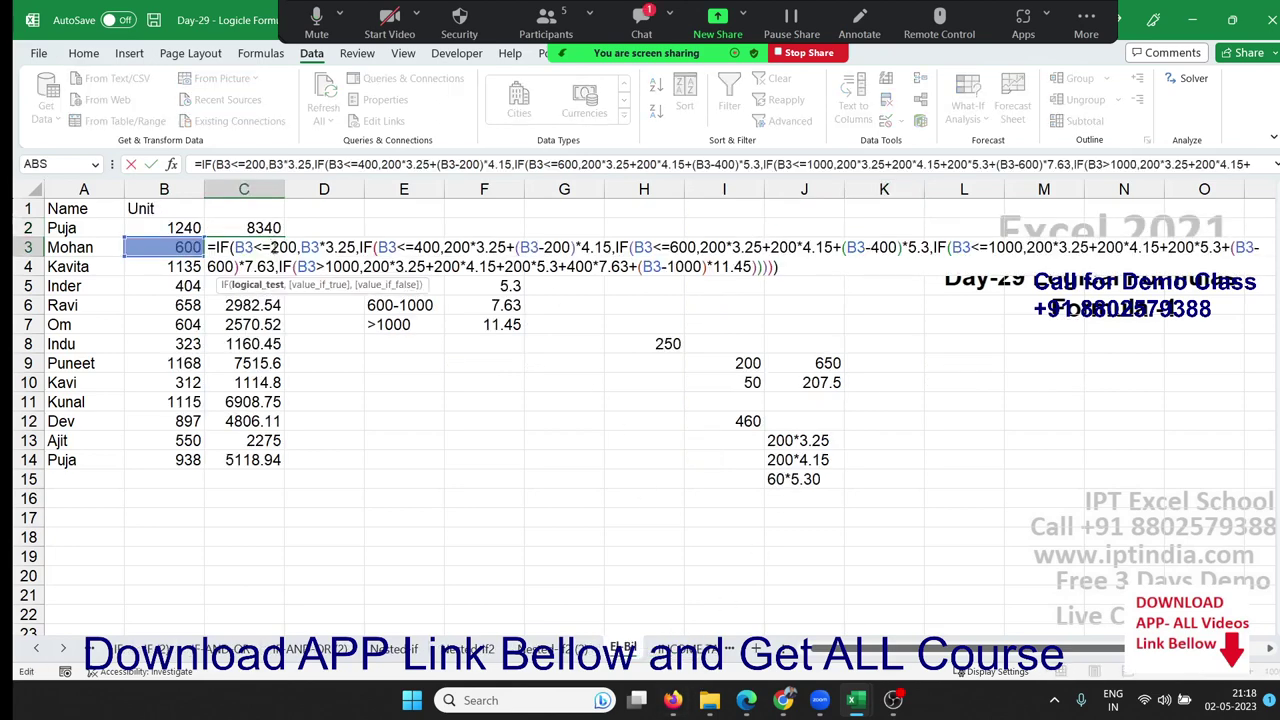
{"action": "left_click_drag", "start_coordinate": [800, 267], "coordinate": [14, 247]}
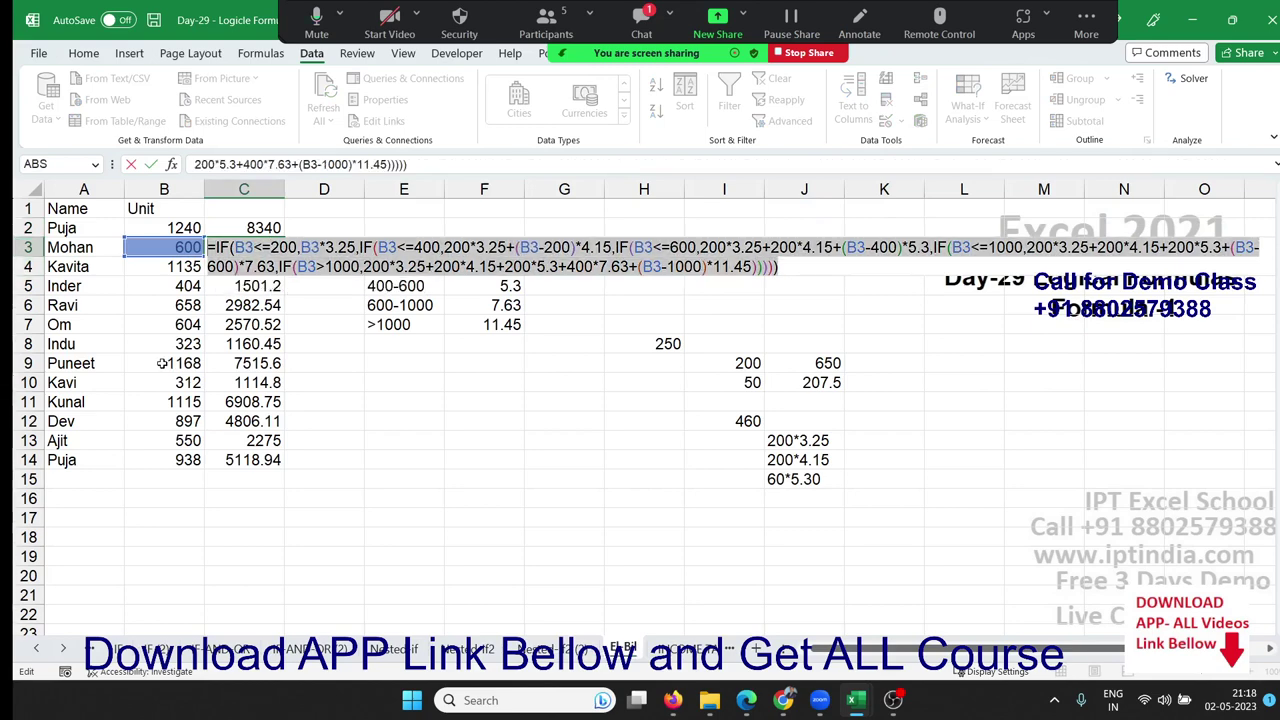
{"action": "key", "text": "Escape"}
{"action": "left_click", "coordinate": [665, 649]}
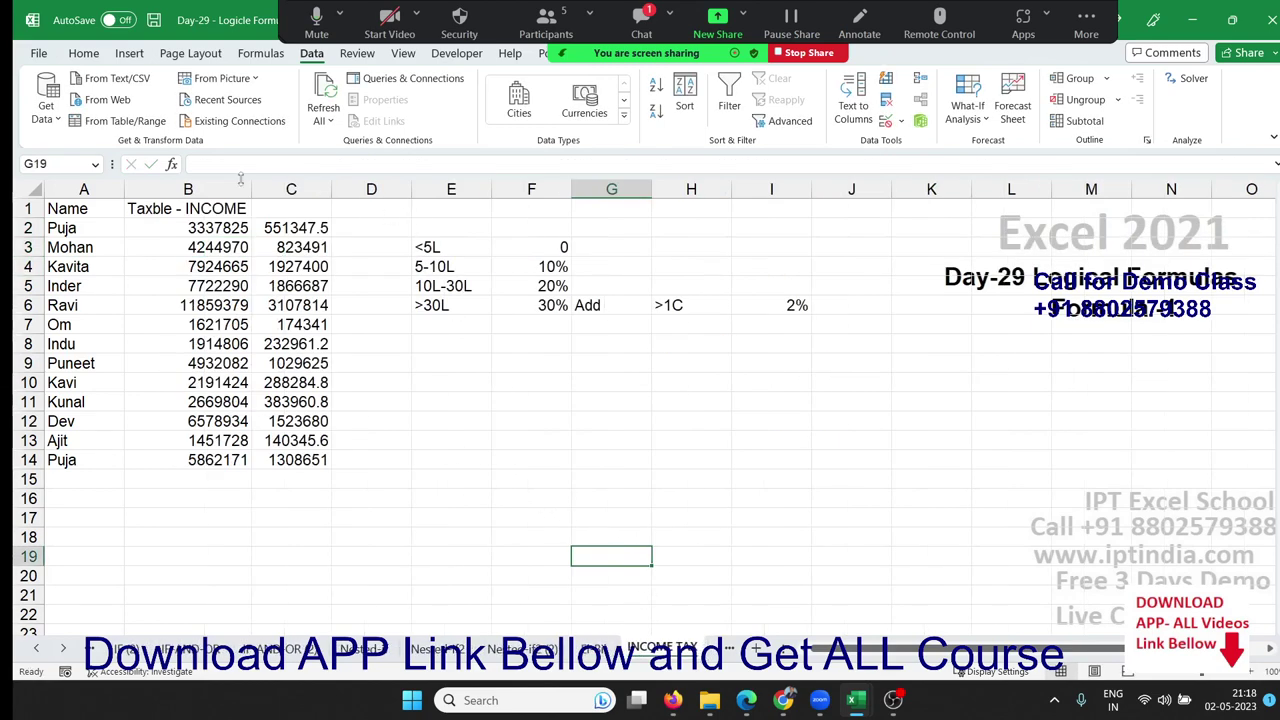
{"action": "left_click", "coordinate": [220, 212]}
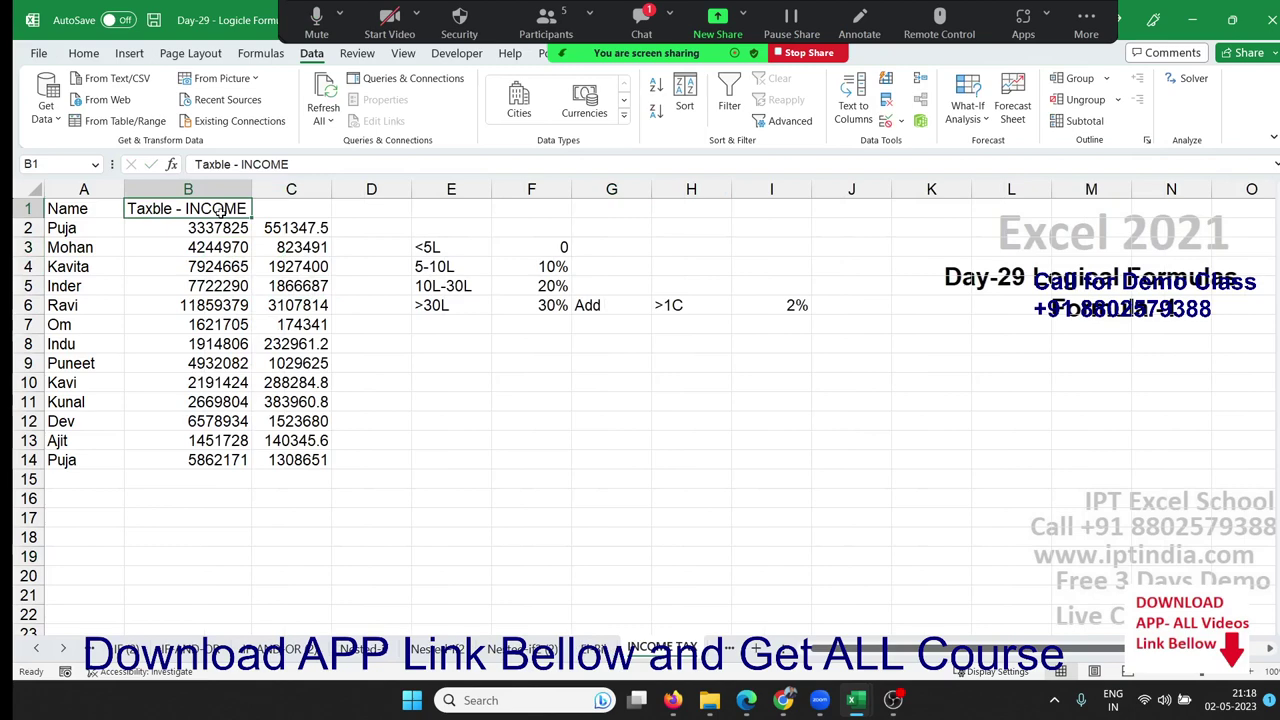
{"action": "double_click", "coordinate": [205, 248]}
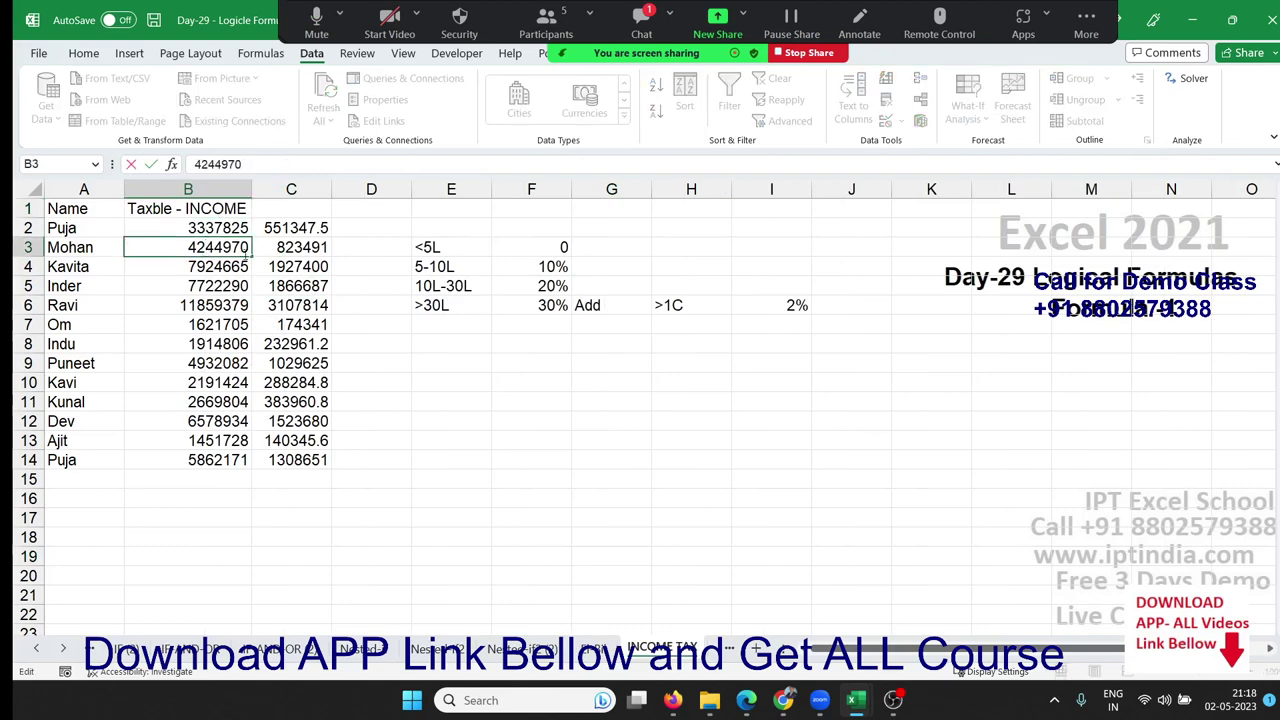
{"action": "left_click", "coordinate": [295, 459]}
{"action": "left_click", "coordinate": [290, 286]}
{"action": "double_click", "coordinate": [283, 286]}
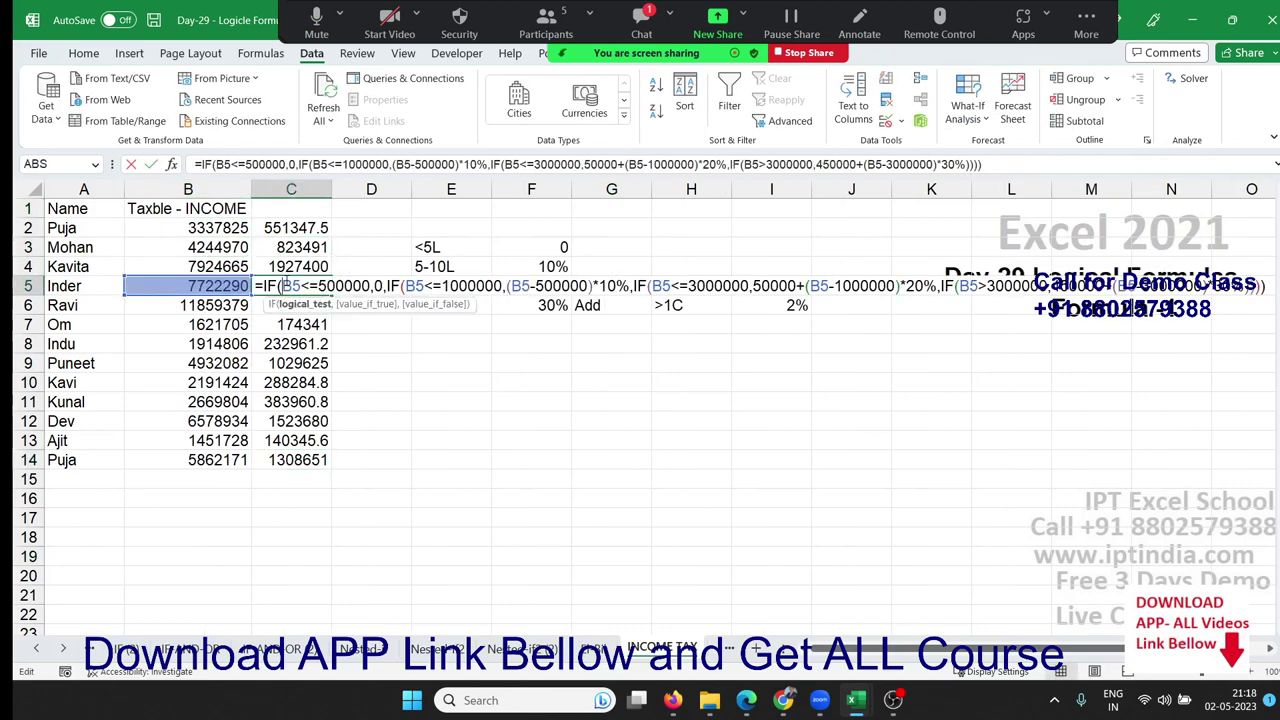
{"action": "key", "text": "Escape"}
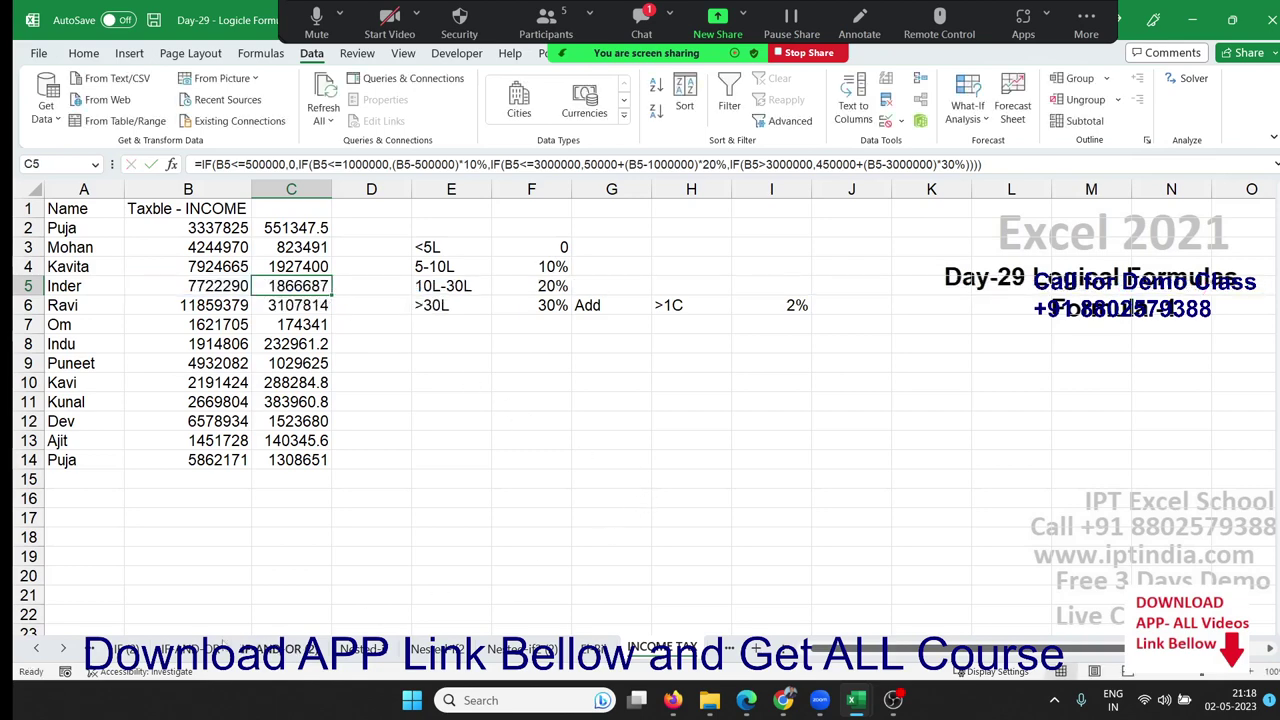
{"action": "left_click", "coordinate": [63, 650]}
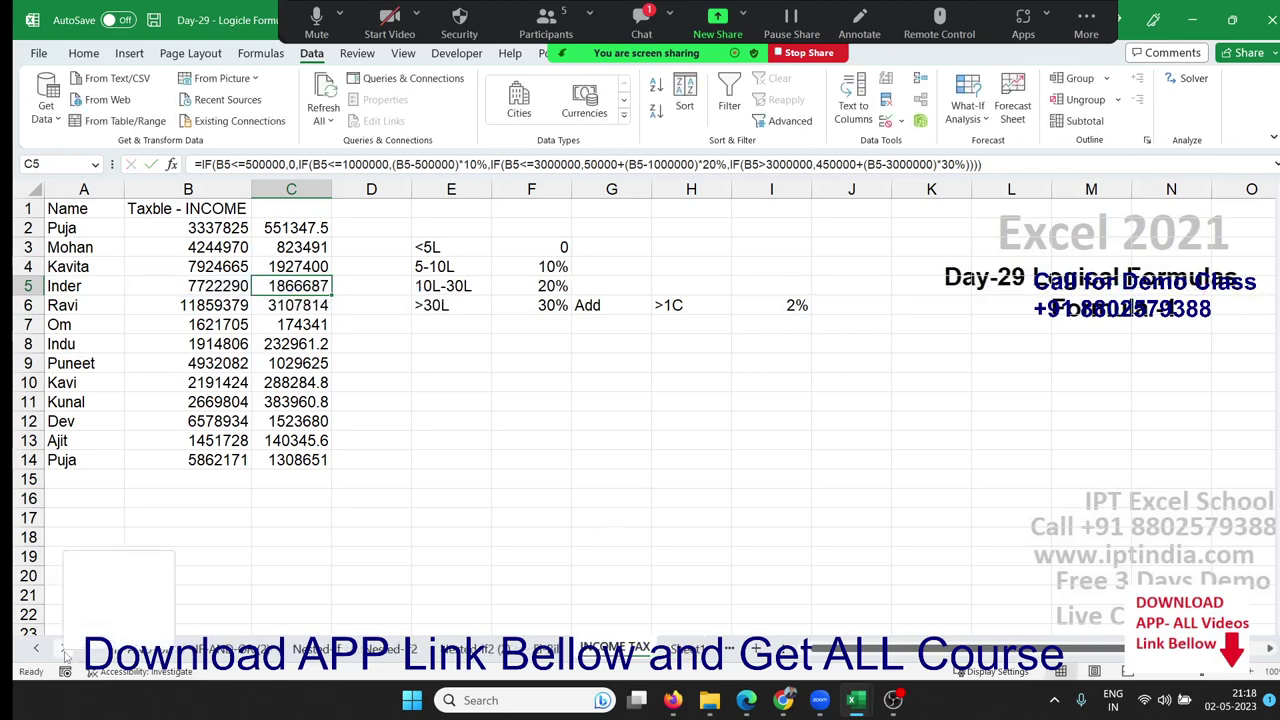
{"action": "left_click", "coordinate": [64, 652]}
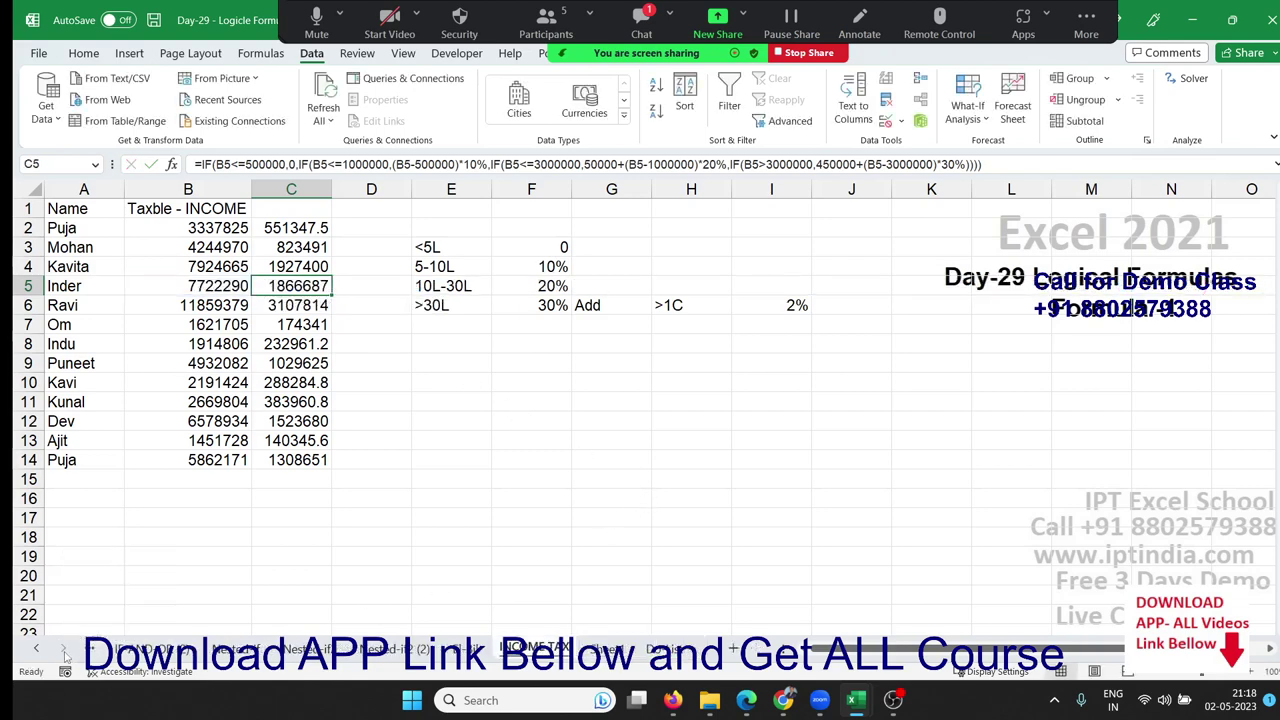
{"action": "left_click", "coordinate": [384, 517]}
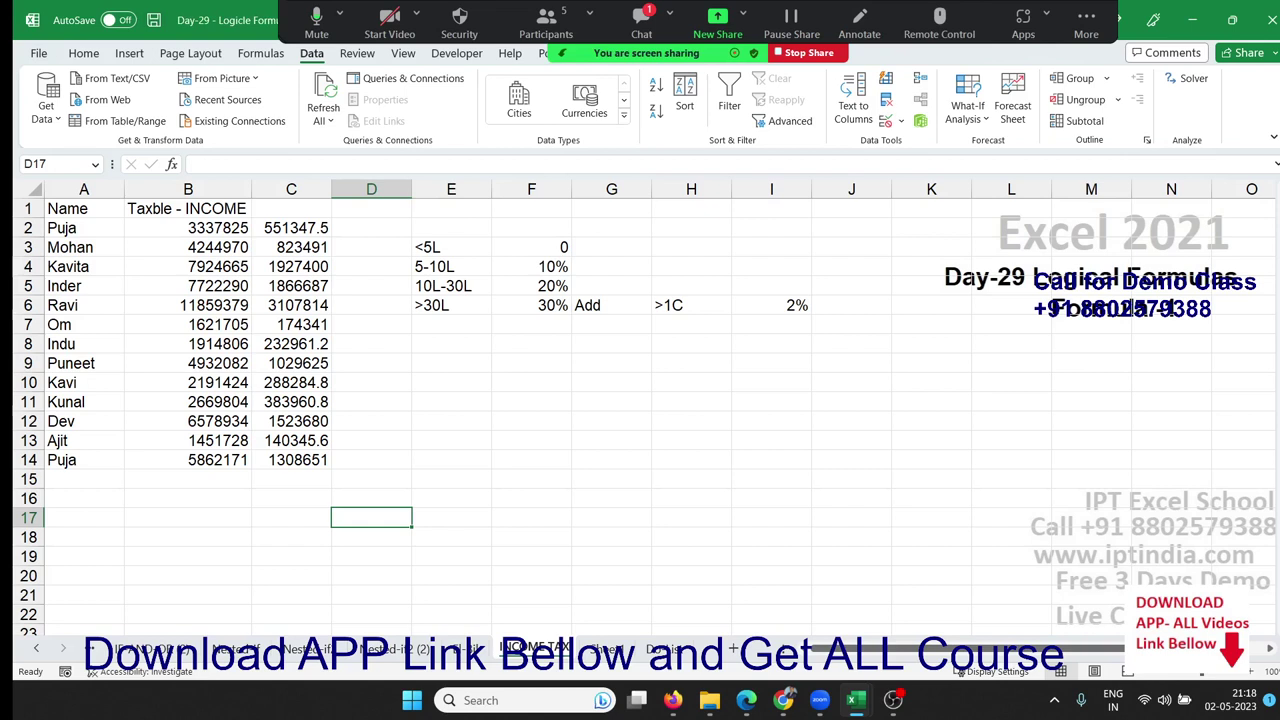
{"action": "key", "text": "alt+Tab"}
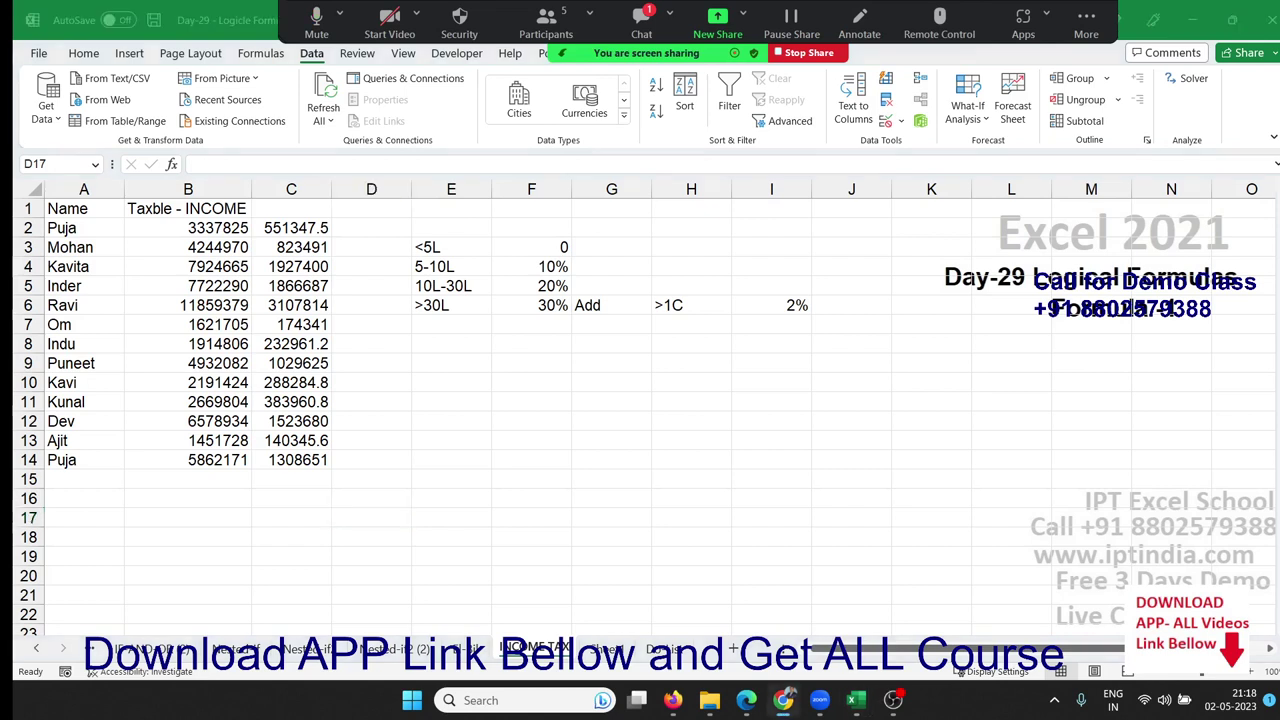